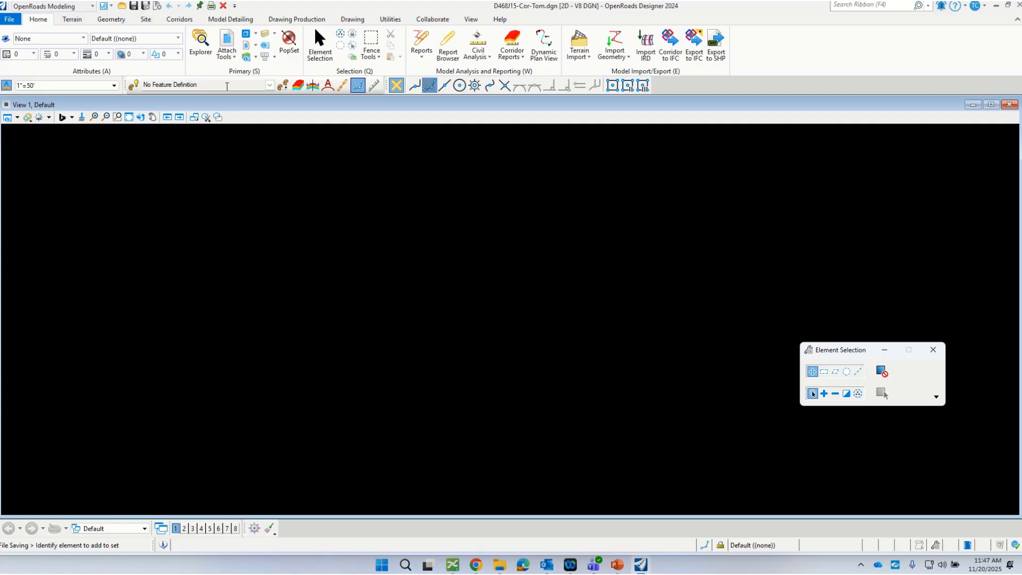
Step: Start attaching reference files to the drawing and browse to the Surveys folder
{"action": "left_click", "coordinate": [246, 46]}
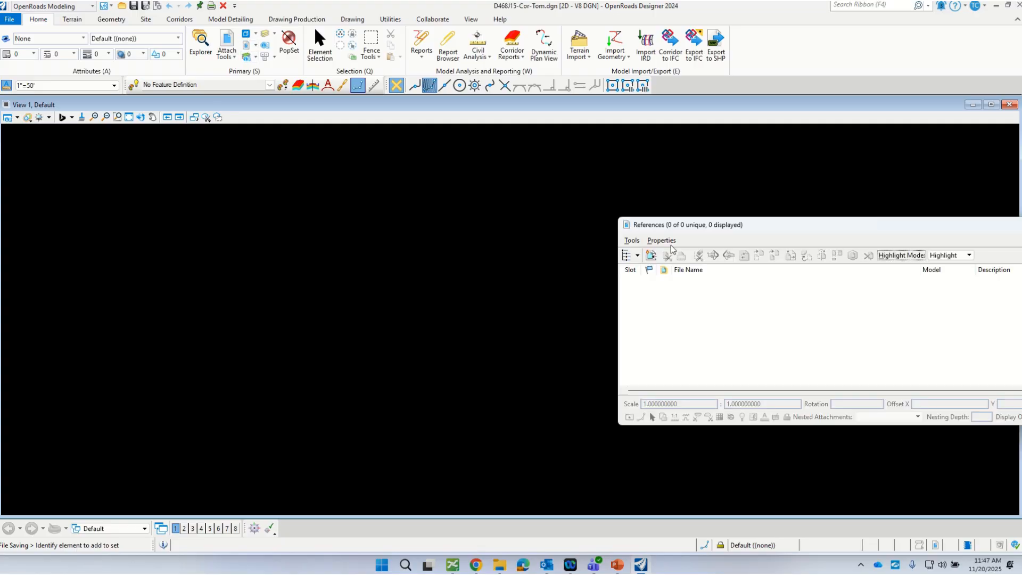
{"action": "left_click", "coordinate": [631, 240]}
{"action": "left_click", "coordinate": [640, 254]}
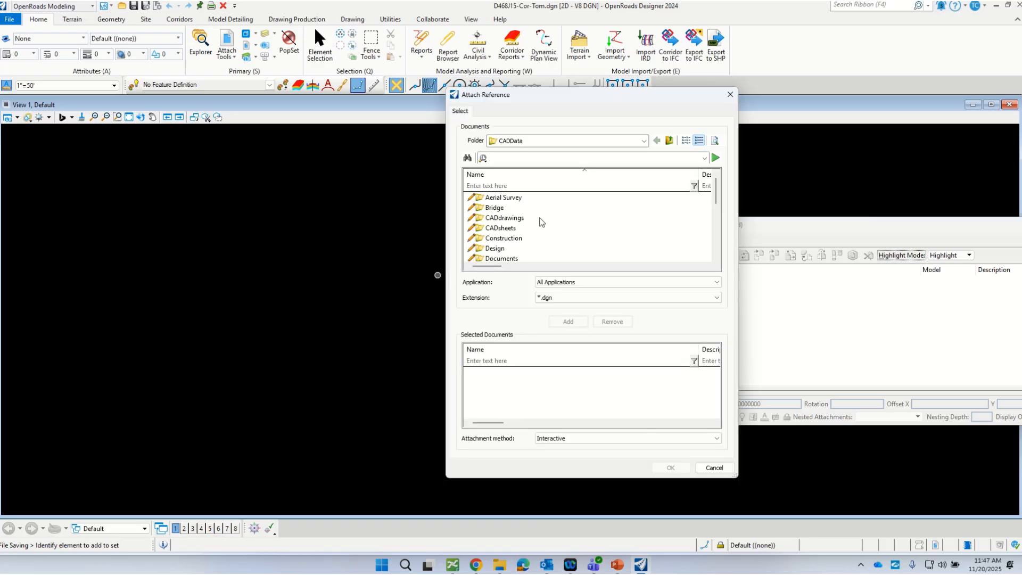
{"action": "scroll", "coordinate": [541, 222], "scroll_direction": "down", "scroll_amount": 1}
{"action": "scroll", "coordinate": [541, 222], "scroll_direction": "up", "scroll_amount": 1}
{"action": "scroll", "coordinate": [508, 245], "scroll_direction": "down", "scroll_amount": 4}
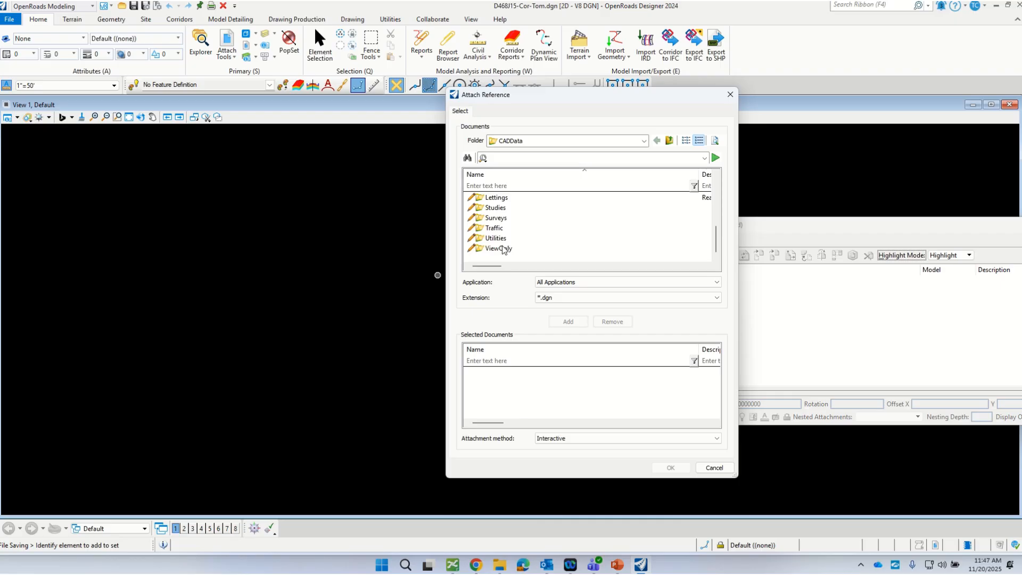
{"action": "double_click", "coordinate": [482, 218]}
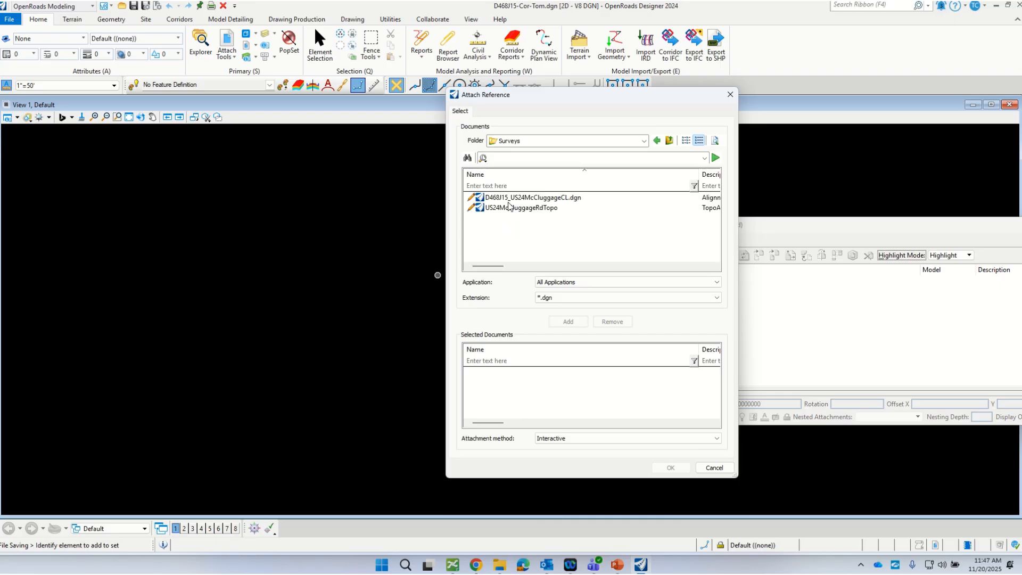
Step: Attach D468J15_US24McCluggageCL.dgn and US24McCluggageRdTopo as references, using the Coincident - World orientation for the centerline file
{"action": "left_click", "coordinate": [509, 202]}
{"action": "left_click", "coordinate": [524, 209], "text": "shift"}
{"action": "left_click", "coordinate": [569, 320]}
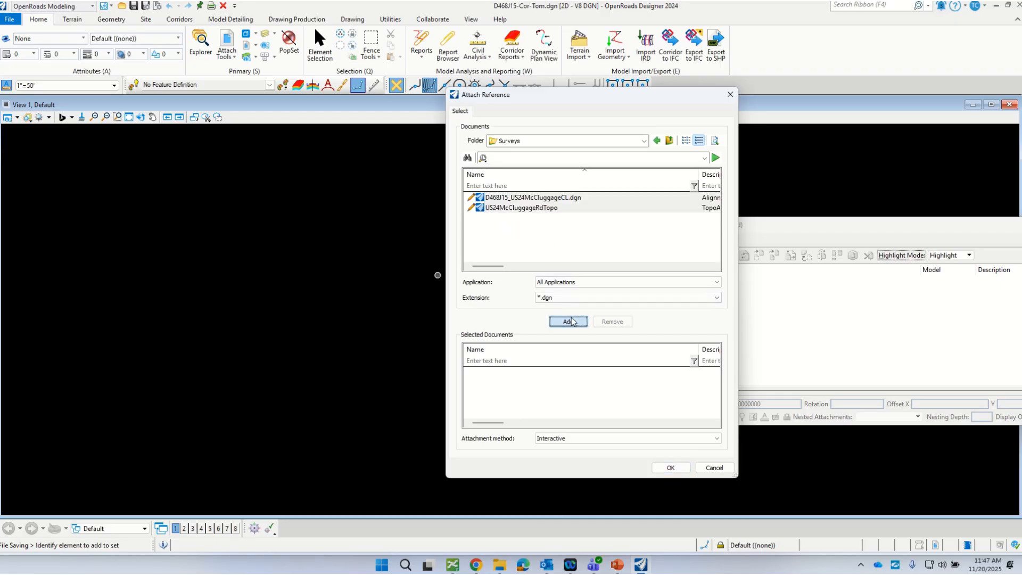
{"action": "left_click", "coordinate": [670, 467]}
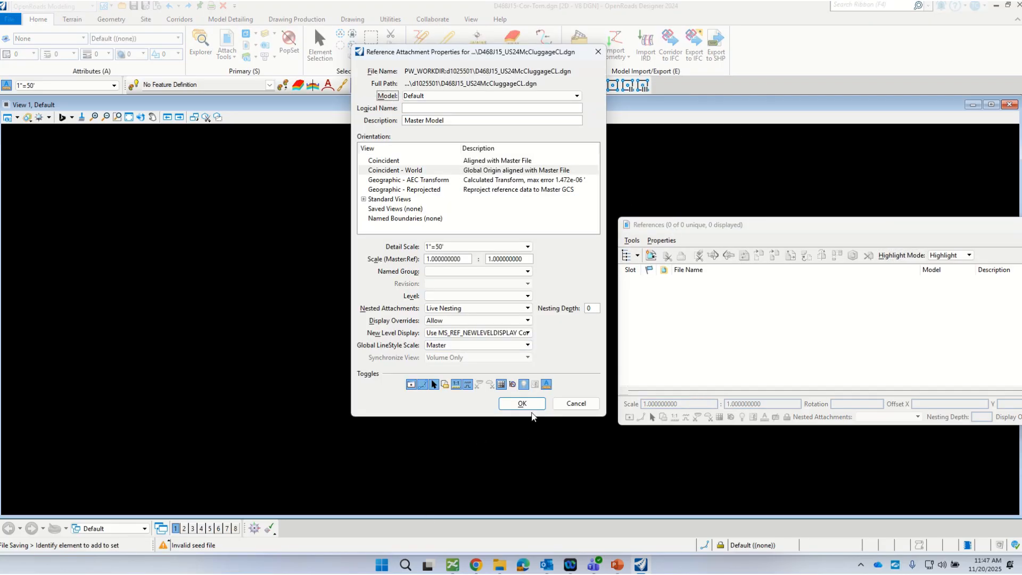
{"action": "left_click", "coordinate": [530, 407]}
{"action": "left_click", "coordinate": [527, 406]}
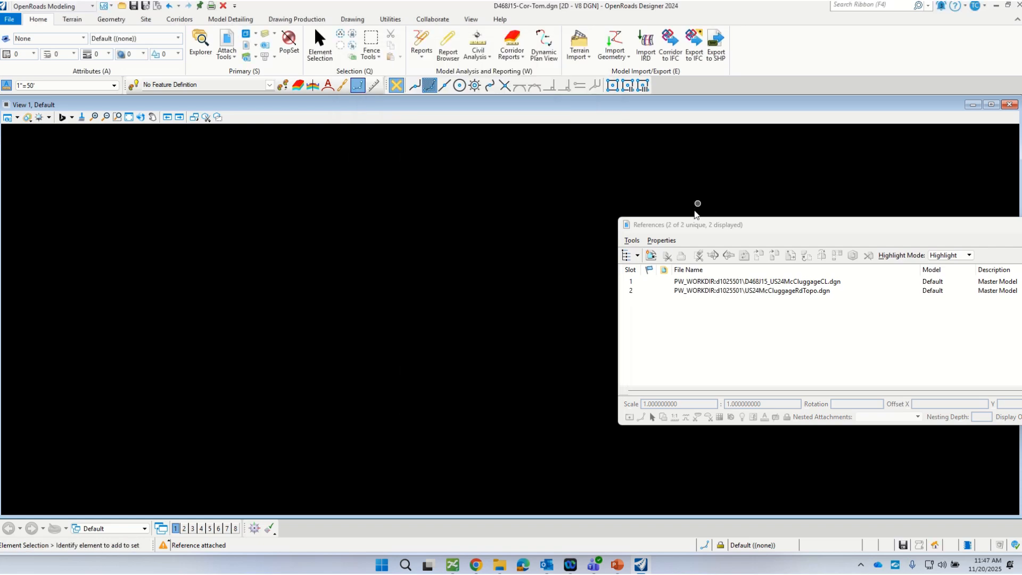
{"action": "left_click", "coordinate": [550, 158]}
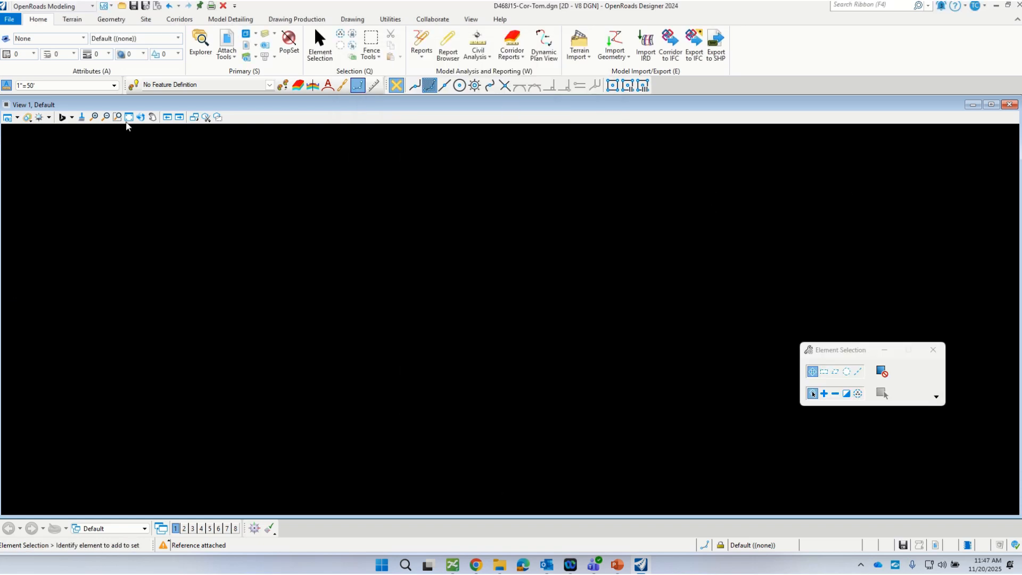
Step: Fit the view to all attached references and examine the terrain triangles around the PC disk
{"action": "left_click", "coordinate": [129, 117]}
{"action": "scroll", "coordinate": [564, 190], "scroll_direction": "up", "scroll_amount": 10}
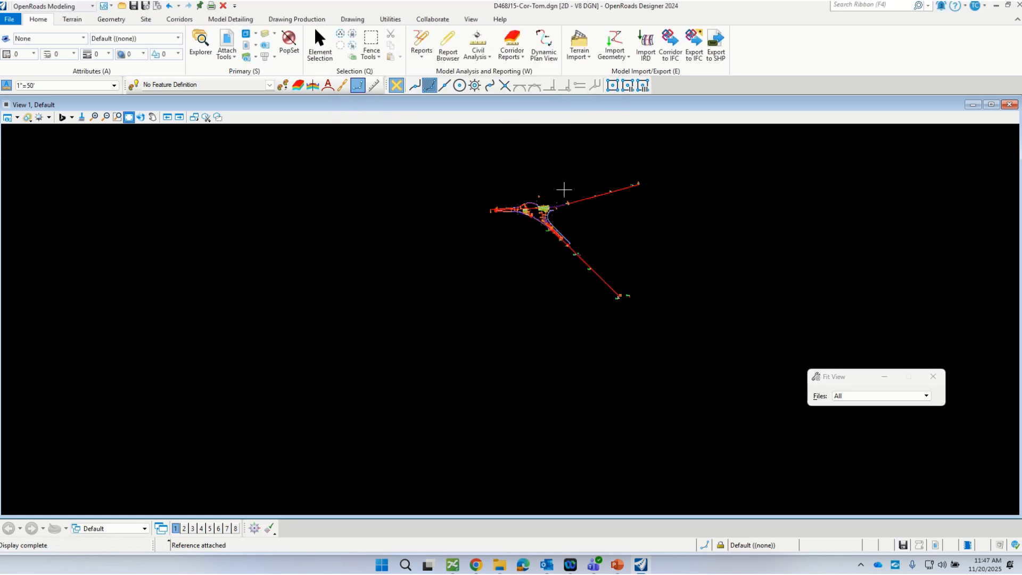
{"action": "scroll", "coordinate": [591, 220], "scroll_direction": "down", "scroll_amount": 2}
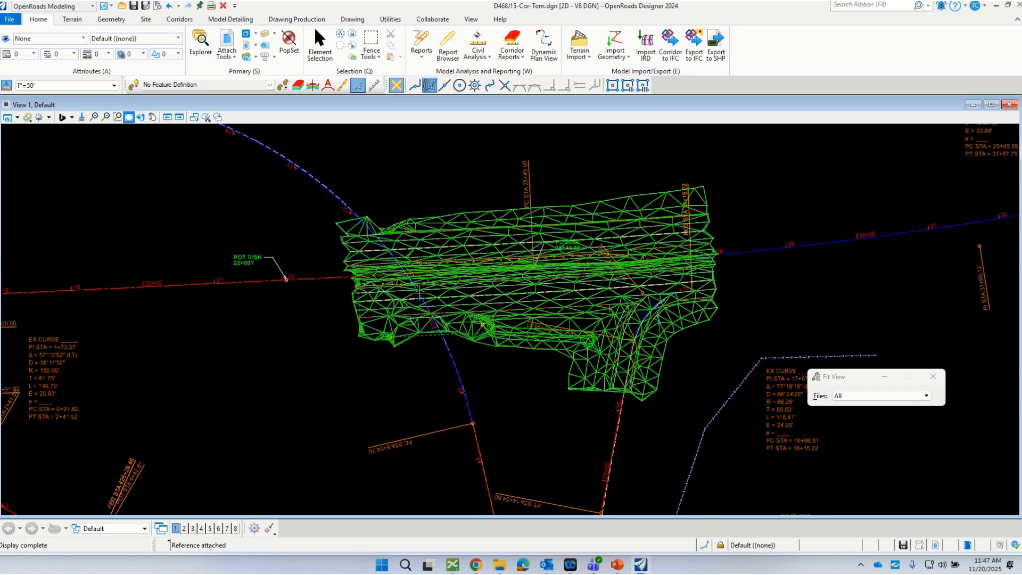
{"action": "scroll", "coordinate": [419, 294], "scroll_direction": "down", "scroll_amount": 2}
{"action": "scroll", "coordinate": [486, 250], "scroll_direction": "up", "scroll_amount": 5}
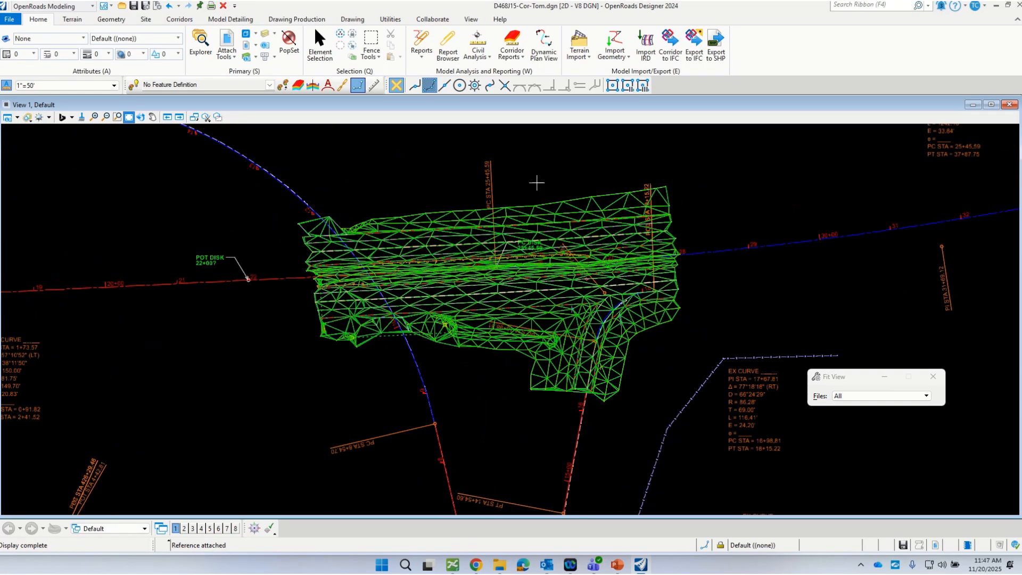
{"action": "scroll", "coordinate": [581, 176], "scroll_direction": "up", "scroll_amount": 1}
{"action": "key", "text": "Escape"}
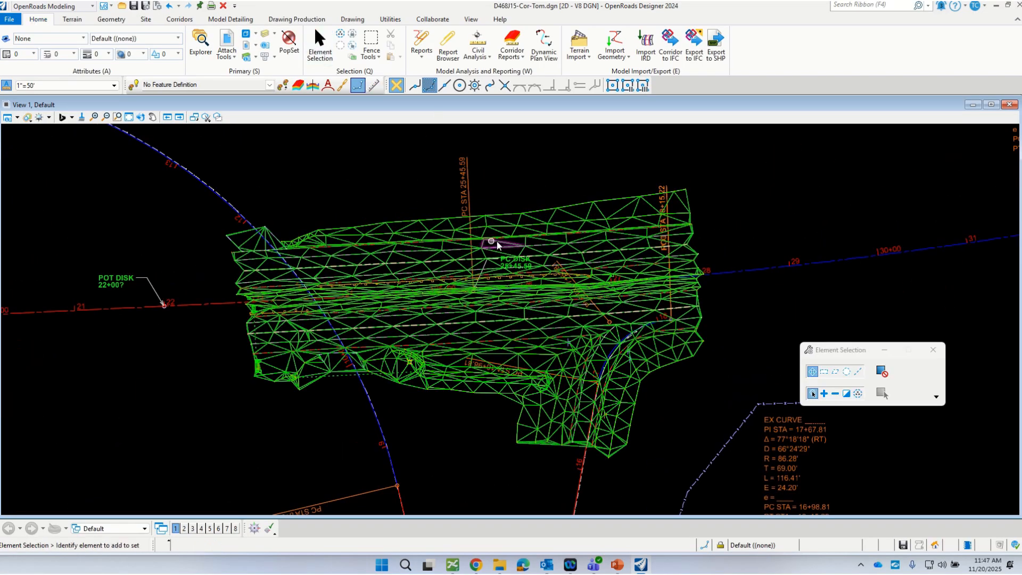
{"action": "scroll", "coordinate": [463, 330], "scroll_direction": "up", "scroll_amount": 1}
Step: Turn off the levels of the existing terrain triangles and the yellow ground lines by picking one element of each
{"action": "left_click", "coordinate": [265, 36]}
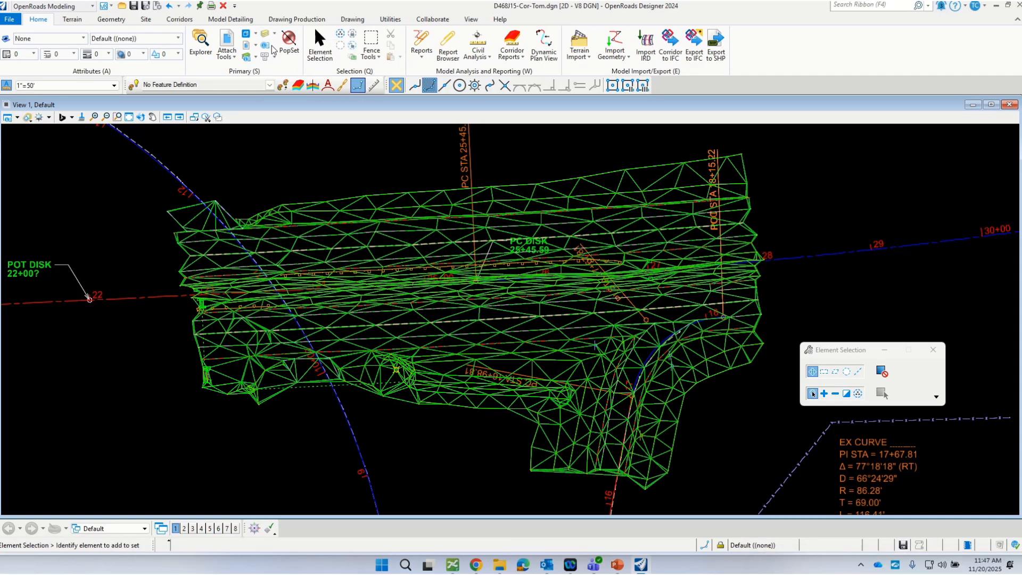
{"action": "left_click", "coordinate": [271, 47]}
{"action": "right_click", "coordinate": [362, 266]}
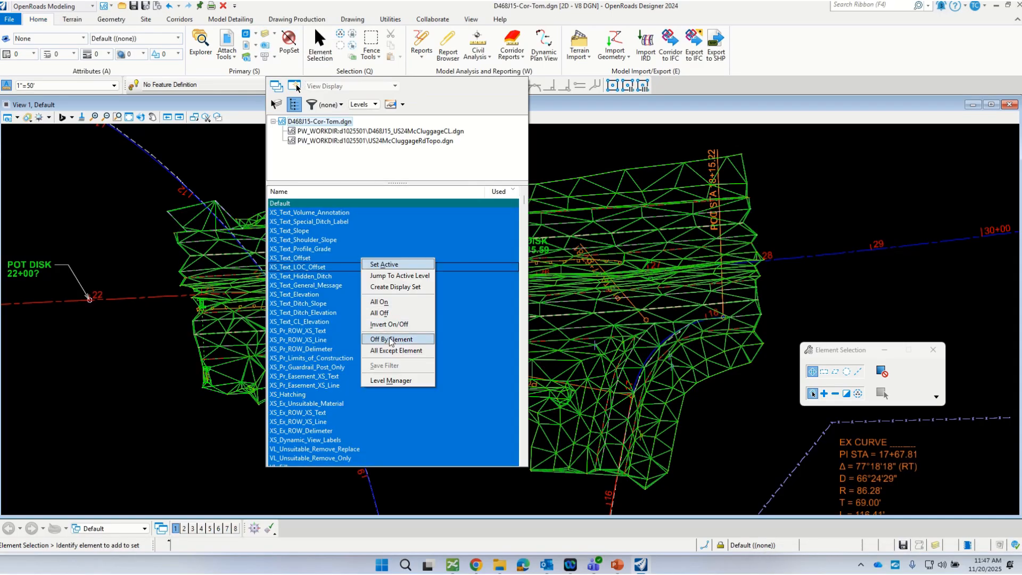
{"action": "left_click", "coordinate": [390, 339]}
{"action": "left_click", "coordinate": [603, 229]}
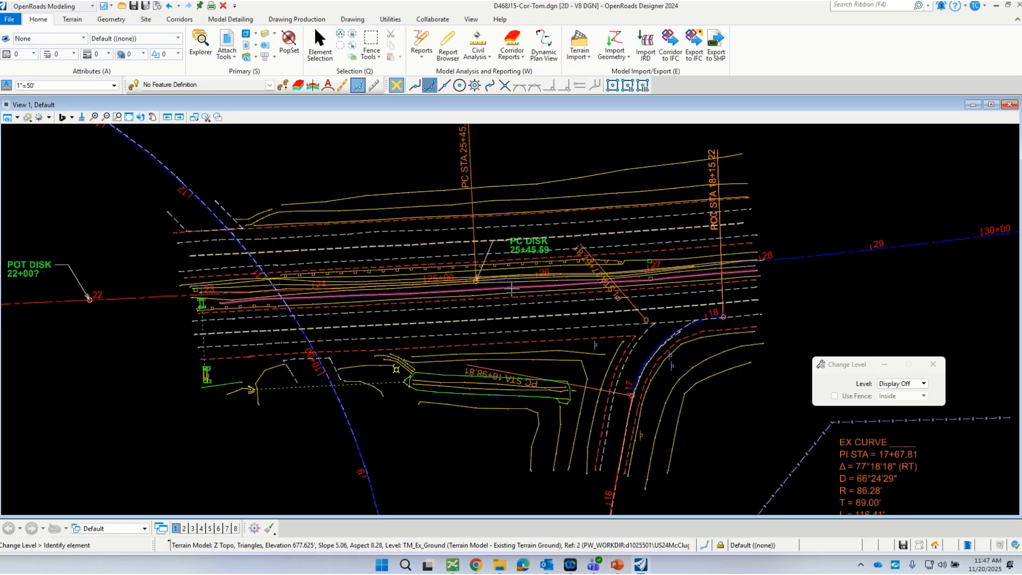
{"action": "left_click", "coordinate": [535, 307]}
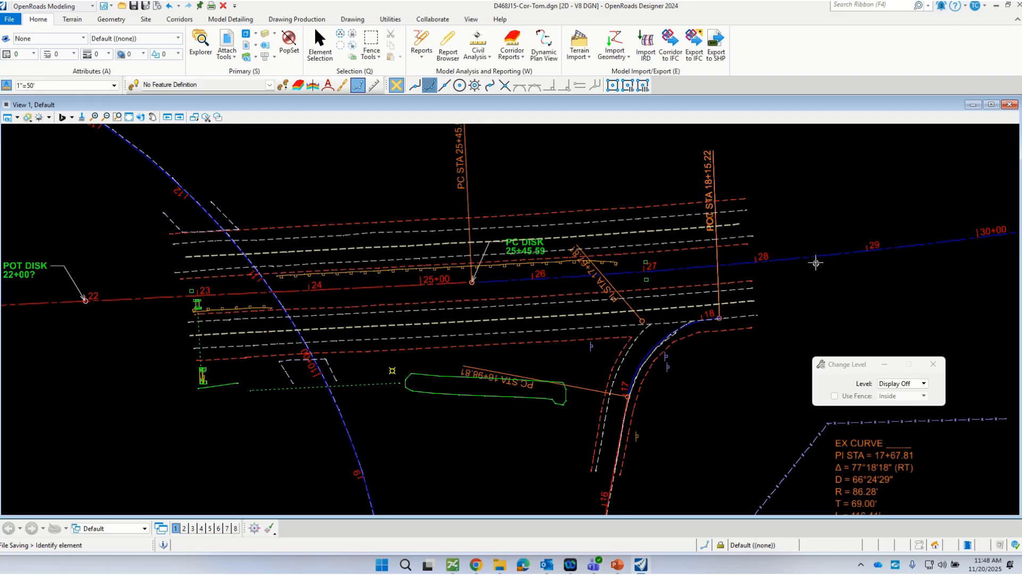
{"action": "left_click_drag", "start_coordinate": [863, 364], "coordinate": [835, 405]}
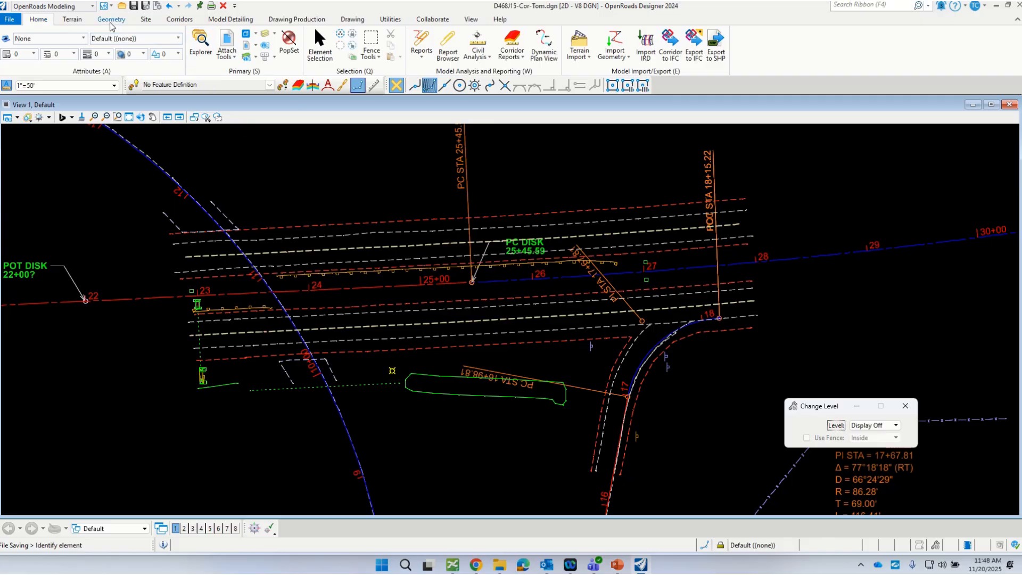
Step: Make GE_Ex_Centerline the active feature definition by matching it from the existing red centerline near station 22+00
{"action": "left_click", "coordinate": [134, 86]}
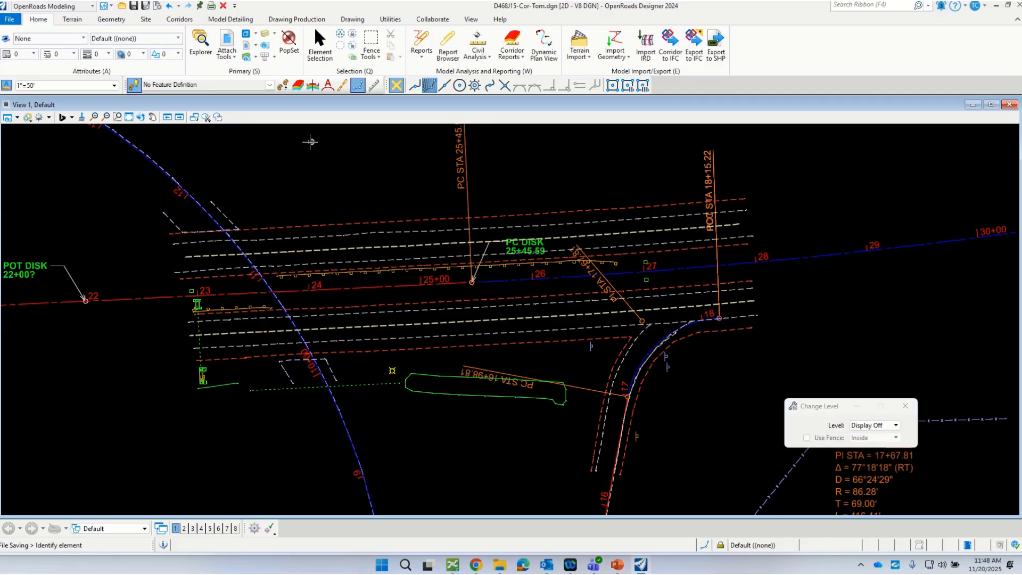
{"action": "left_click", "coordinate": [269, 85]}
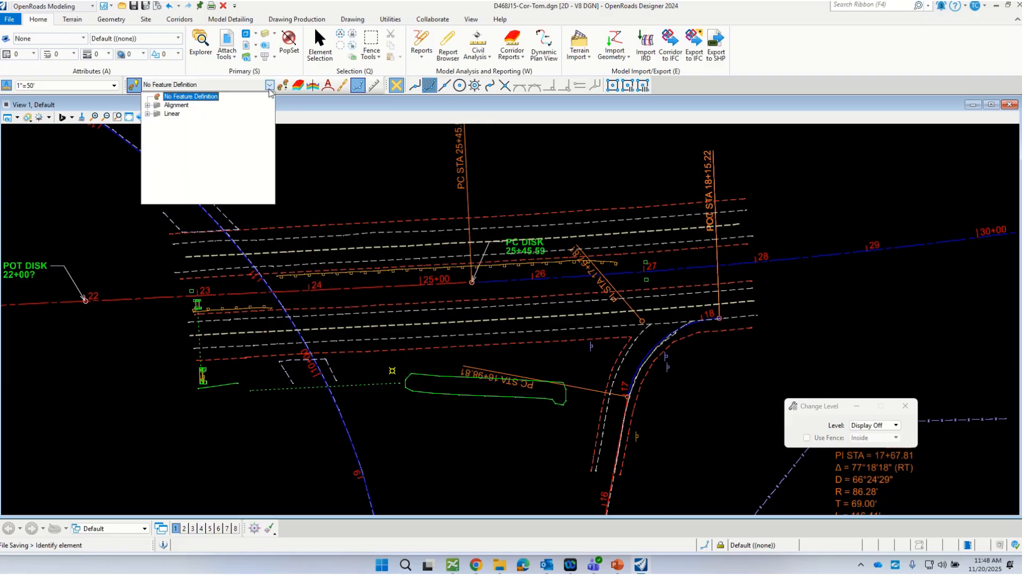
{"action": "left_click", "coordinate": [282, 85]}
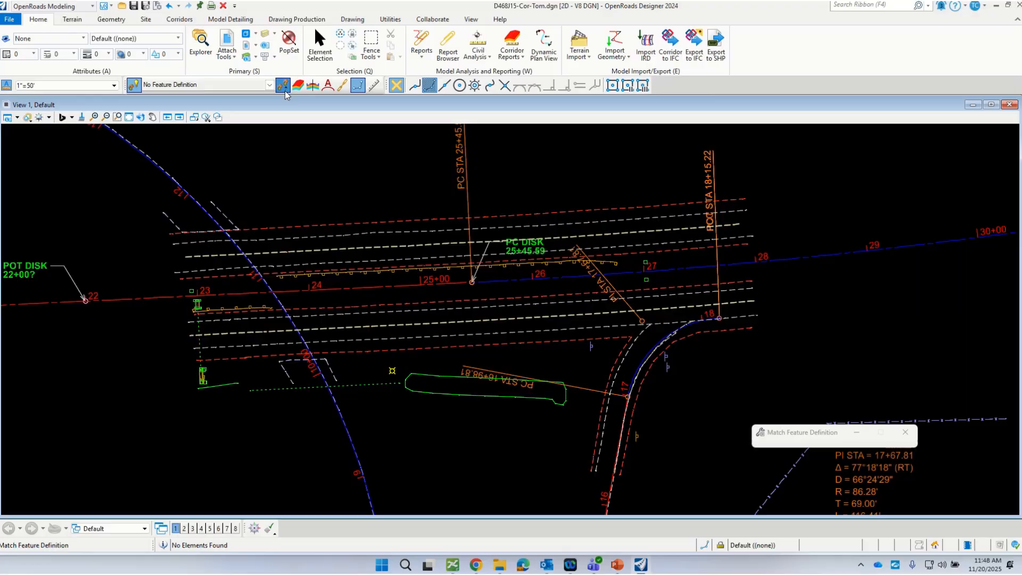
{"action": "left_click", "coordinate": [176, 296]}
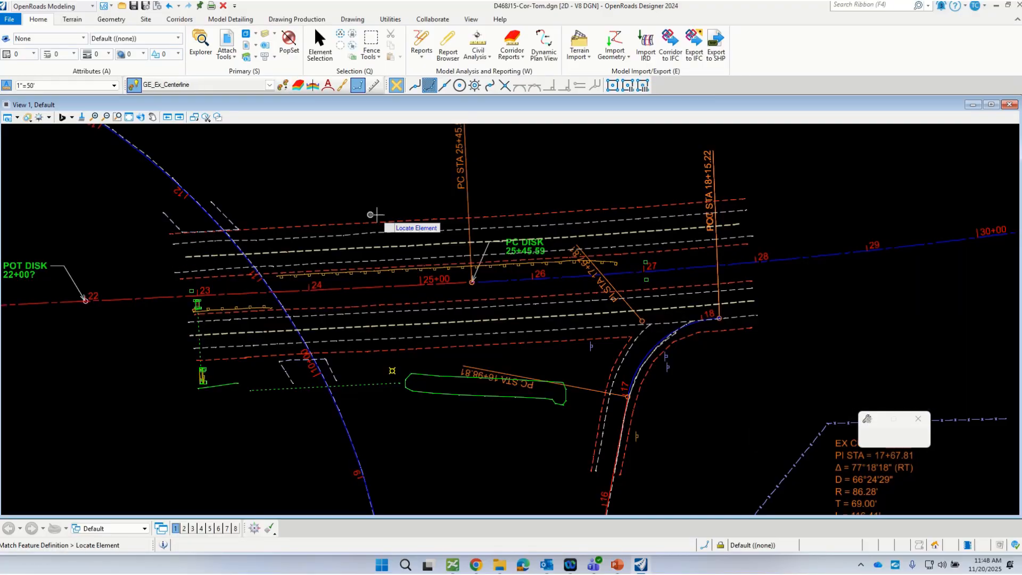
{"action": "scroll", "coordinate": [381, 218], "scroll_direction": "down", "scroll_amount": 1}
{"action": "scroll", "coordinate": [155, 277], "scroll_direction": "up", "scroll_amount": 2}
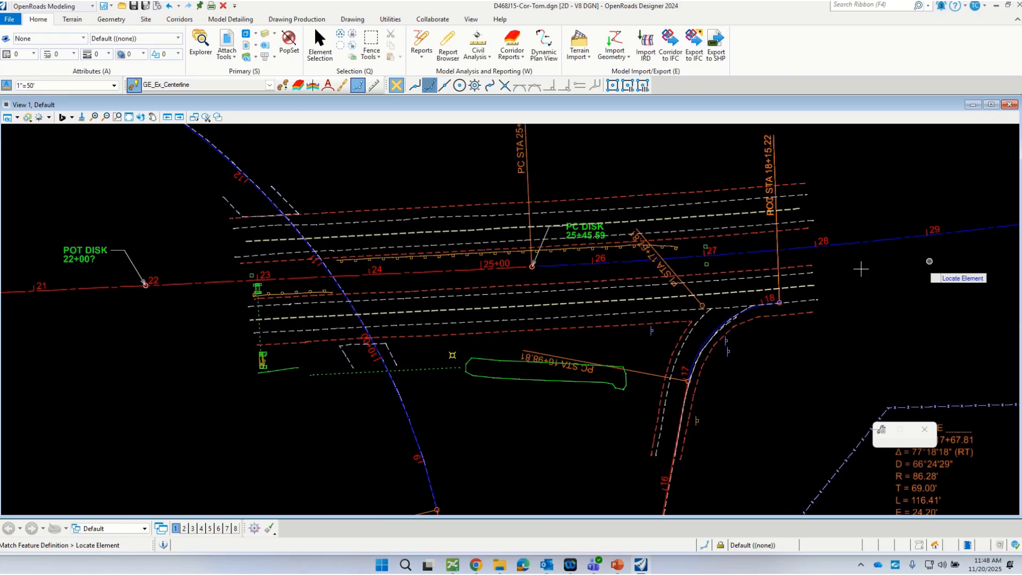
Step: Offset the existing centerline partially by -23.000 with Mirror on, from station 22+00 to about 29+13
{"action": "left_click", "coordinate": [112, 20]}
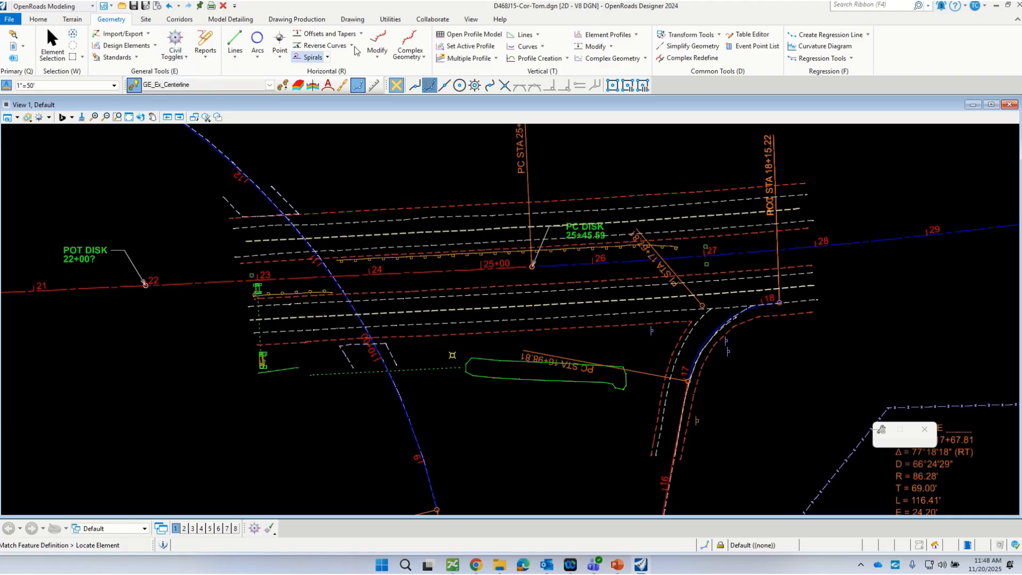
{"action": "left_click", "coordinate": [361, 34]}
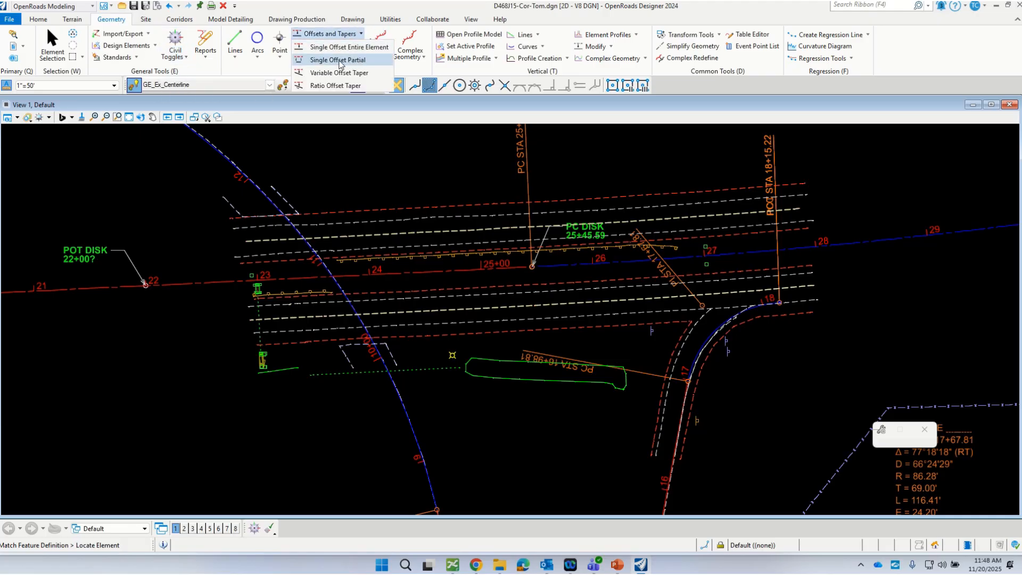
{"action": "left_click", "coordinate": [337, 60]}
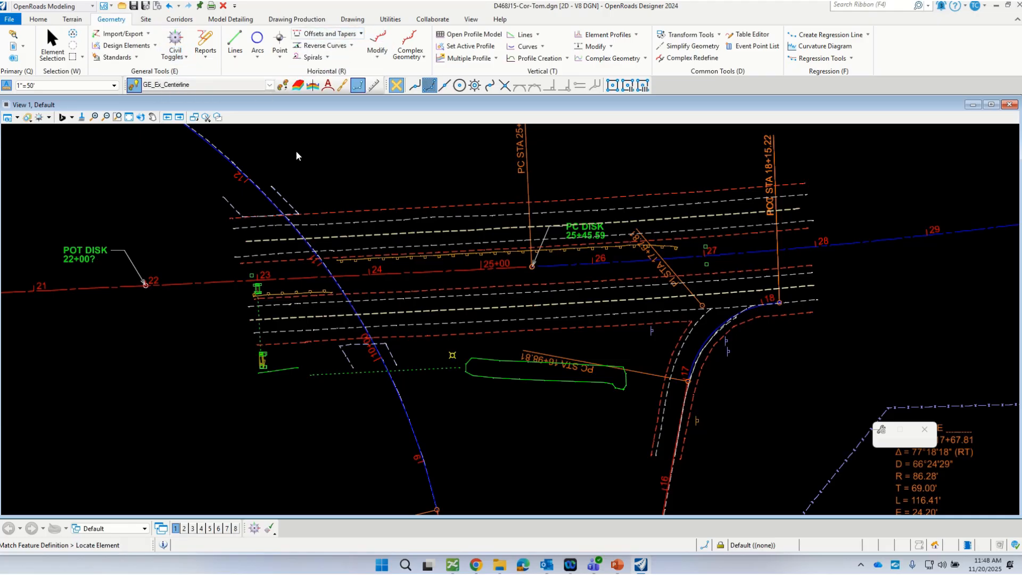
{"action": "left_click", "coordinate": [202, 280]}
{"action": "scroll", "coordinate": [149, 282], "scroll_direction": "up", "scroll_amount": 4}
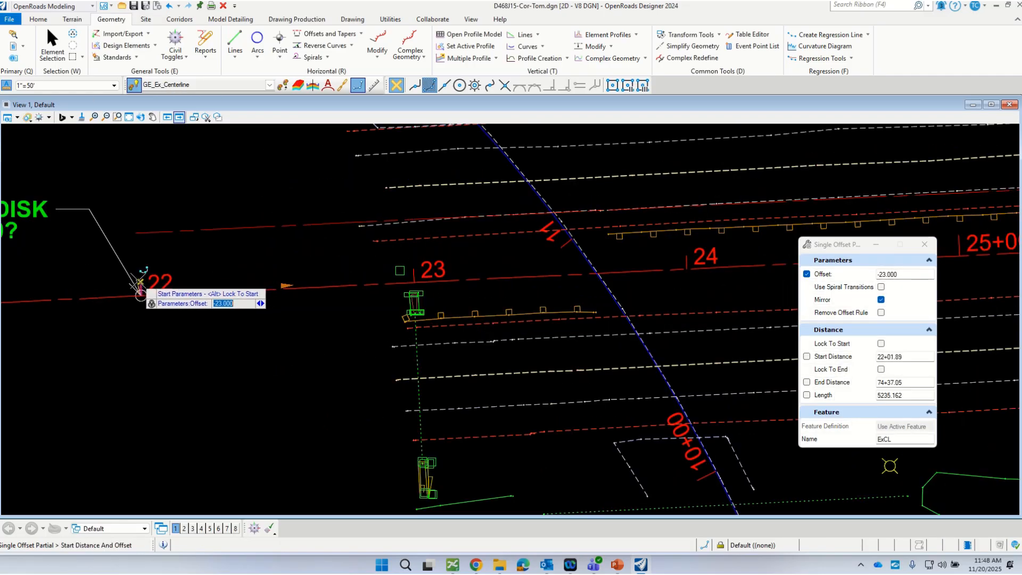
{"action": "scroll", "coordinate": [143, 279], "scroll_direction": "up", "scroll_amount": 4}
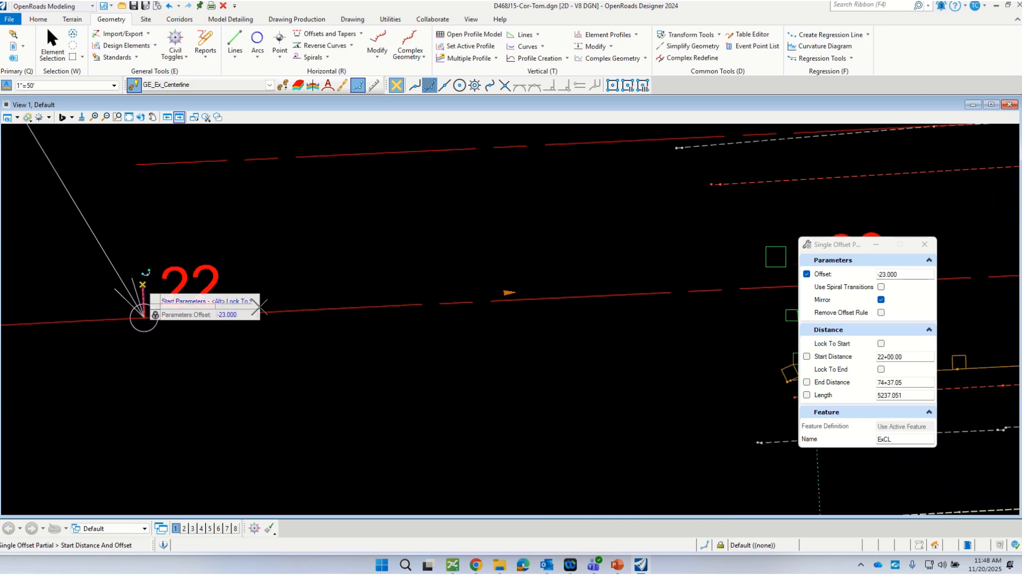
{"action": "left_click", "coordinate": [142, 285]}
{"action": "scroll", "coordinate": [207, 368], "scroll_direction": "down", "scroll_amount": 6}
{"action": "scroll", "coordinate": [202, 361], "scroll_direction": "down", "scroll_amount": 3}
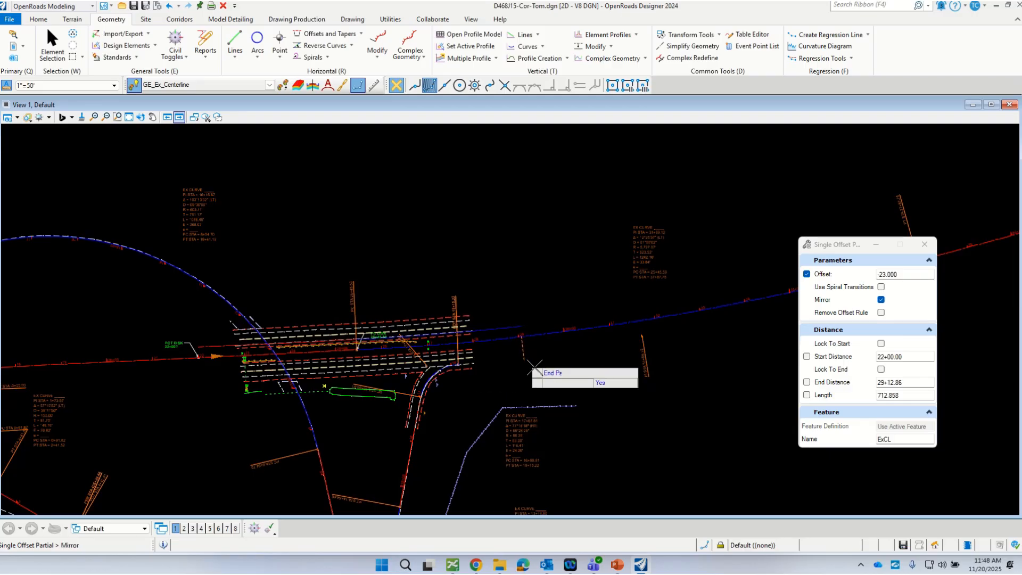
{"action": "left_click", "coordinate": [525, 356]}
{"action": "right_click", "coordinate": [502, 244]}
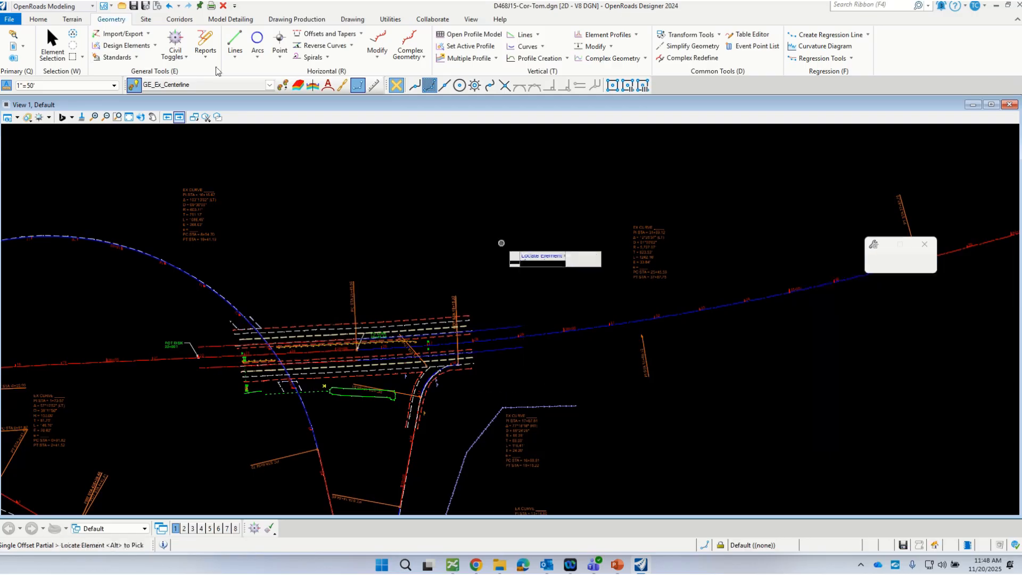
Step: Delete the mirrored offset line on the lower side of the existing centerline
{"action": "left_click", "coordinate": [52, 50]}
{"action": "left_click", "coordinate": [496, 331]}
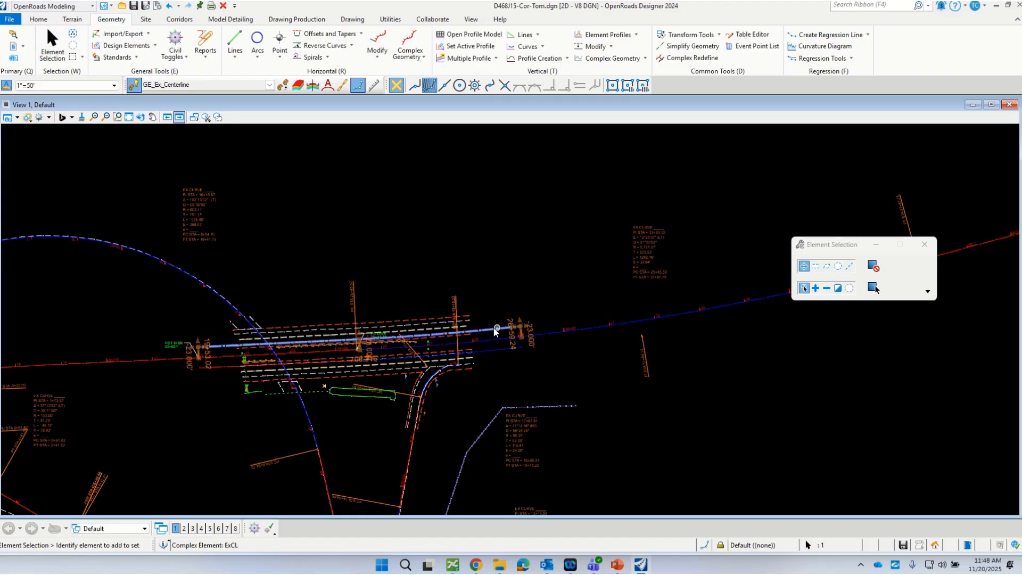
{"action": "left_click", "coordinate": [495, 363]}
{"action": "left_click", "coordinate": [504, 349]}
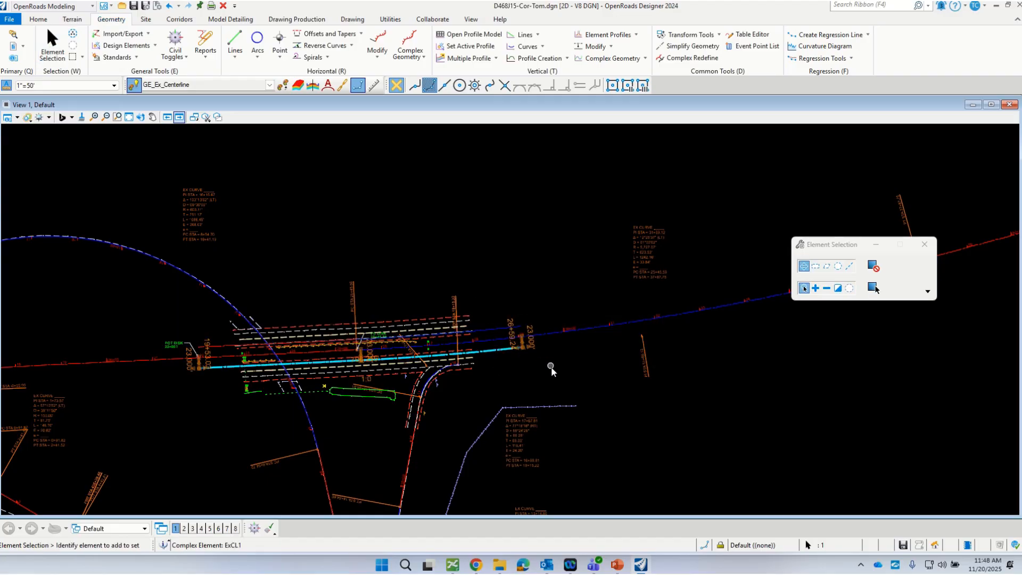
{"action": "key", "text": "Delete"}
Step: Annotate the remaining offset line above the existing centerline with the Annotate Element tool
{"action": "left_click", "coordinate": [486, 331]}
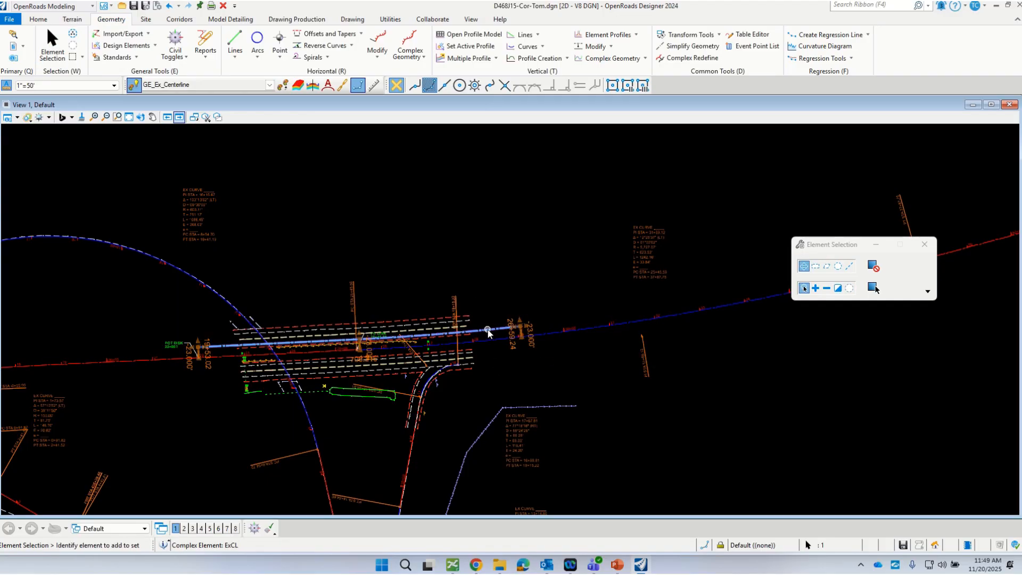
{"action": "mouse_move", "coordinate": [488, 332]}
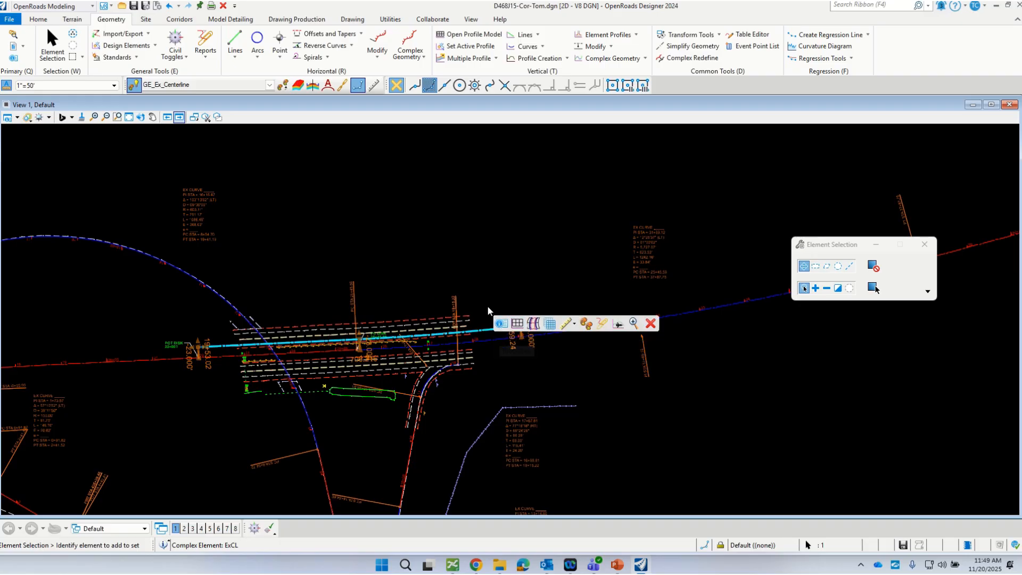
{"action": "left_click", "coordinate": [481, 265]}
{"action": "left_click", "coordinate": [297, 22]}
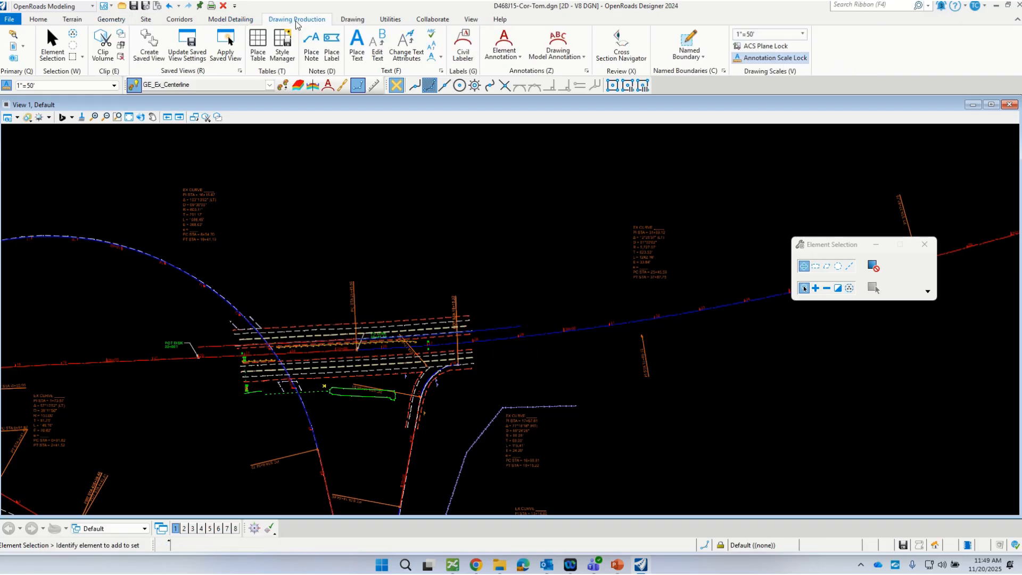
{"action": "left_click", "coordinate": [509, 60]}
{"action": "left_click", "coordinate": [509, 84]}
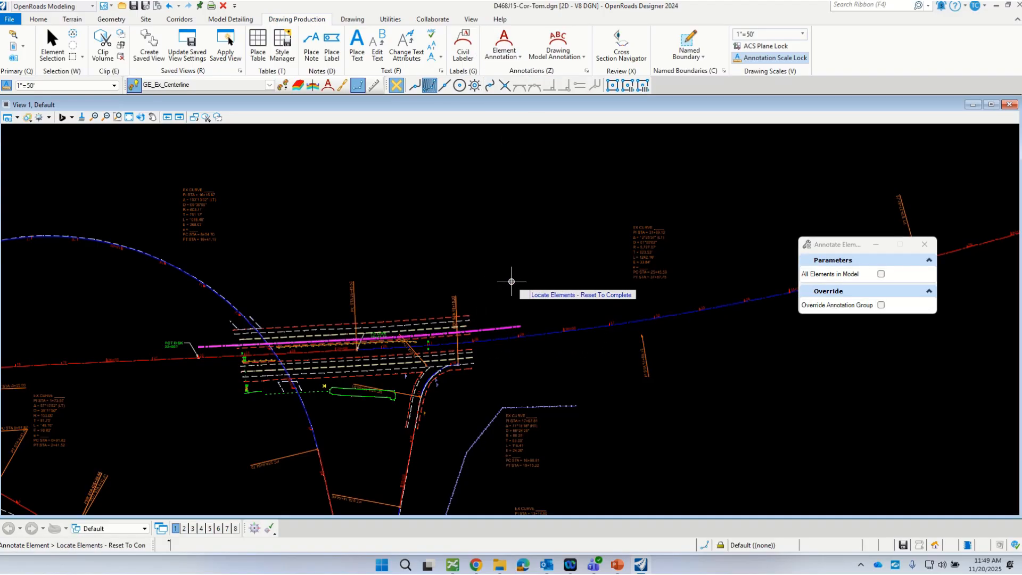
{"action": "key", "text": "Escape"}
{"action": "scroll", "coordinate": [189, 346], "scroll_direction": "up", "scroll_amount": 5}
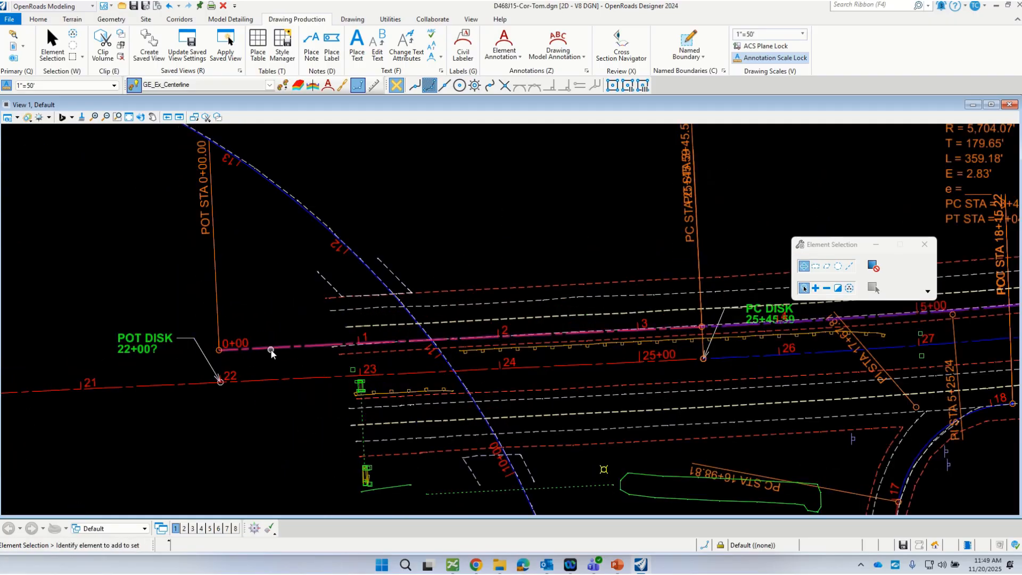
Step: Set the annotated line's offset distance to 0 so it lies on the existing centerline
{"action": "scroll", "coordinate": [271, 351], "scroll_direction": "down", "scroll_amount": 3}
{"action": "left_click", "coordinate": [267, 353]}
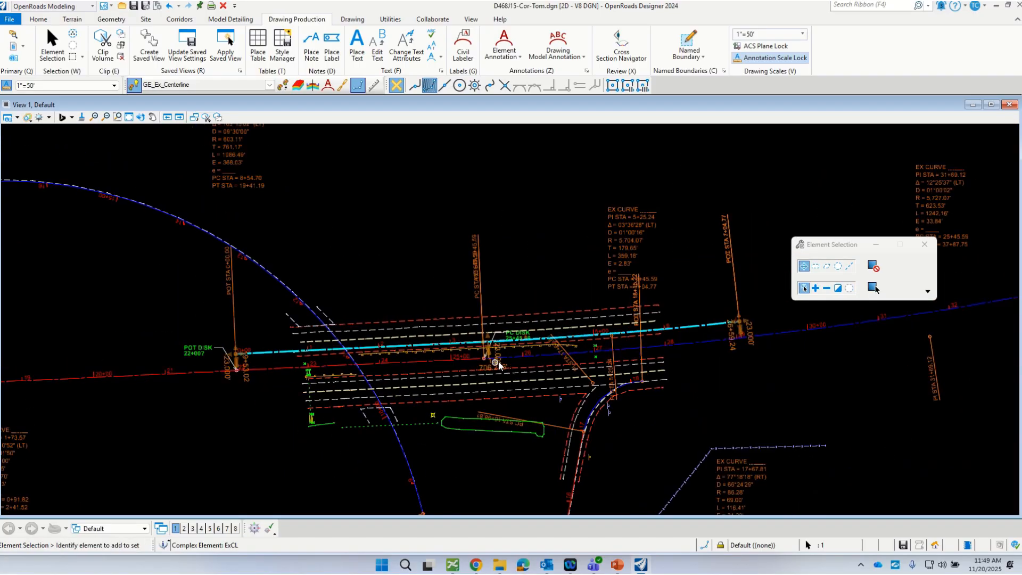
{"action": "scroll", "coordinate": [499, 365], "scroll_direction": "up", "scroll_amount": 5}
{"action": "left_click", "coordinate": [495, 353]}
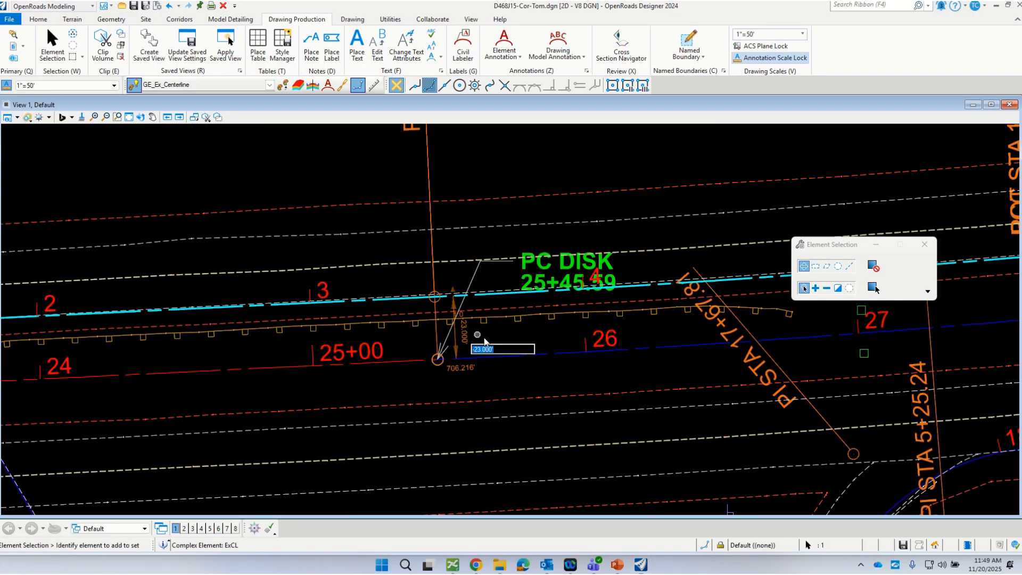
{"action": "type", "text": "0"}
{"action": "key", "text": "Return"}
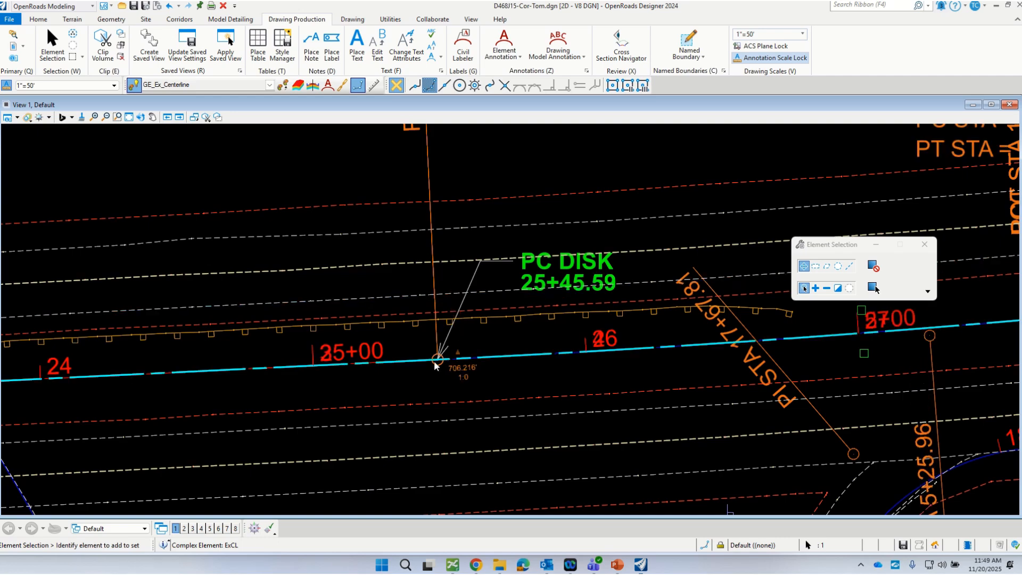
{"action": "scroll", "coordinate": [420, 361], "scroll_direction": "down", "scroll_amount": 4}
{"action": "left_click", "coordinate": [683, 244]}
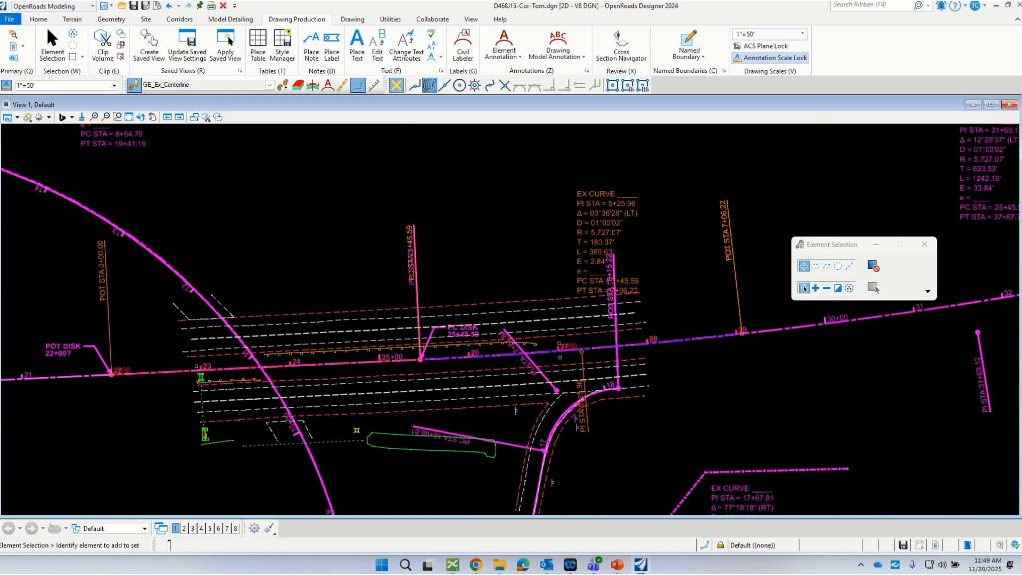
Step: Detach the D468J15_US24McCluggageCL.dgn reference from the corridor drawing
{"action": "left_click_drag", "start_coordinate": [1021, 246], "coordinate": [652, 127]}
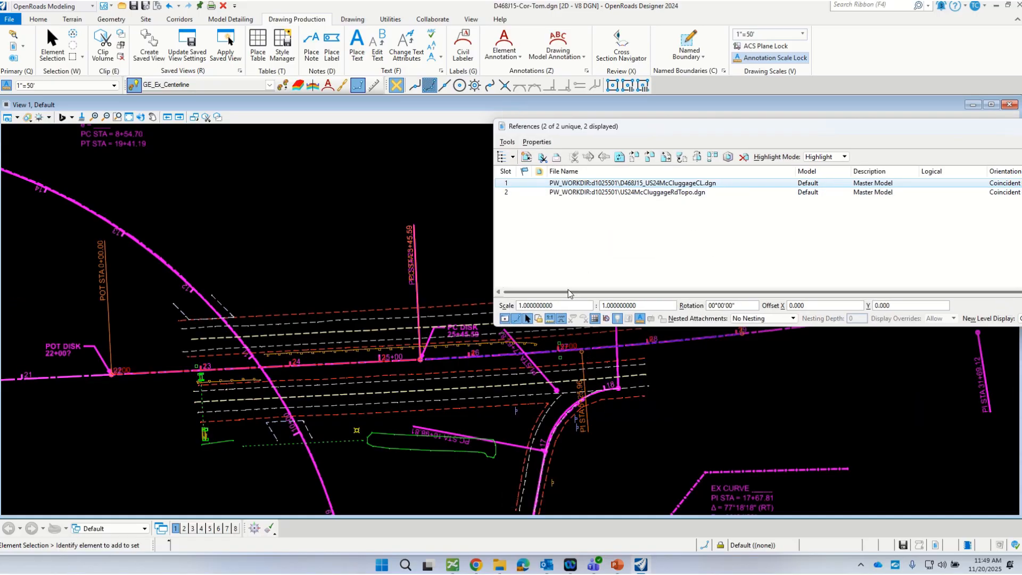
{"action": "left_click", "coordinate": [507, 141]}
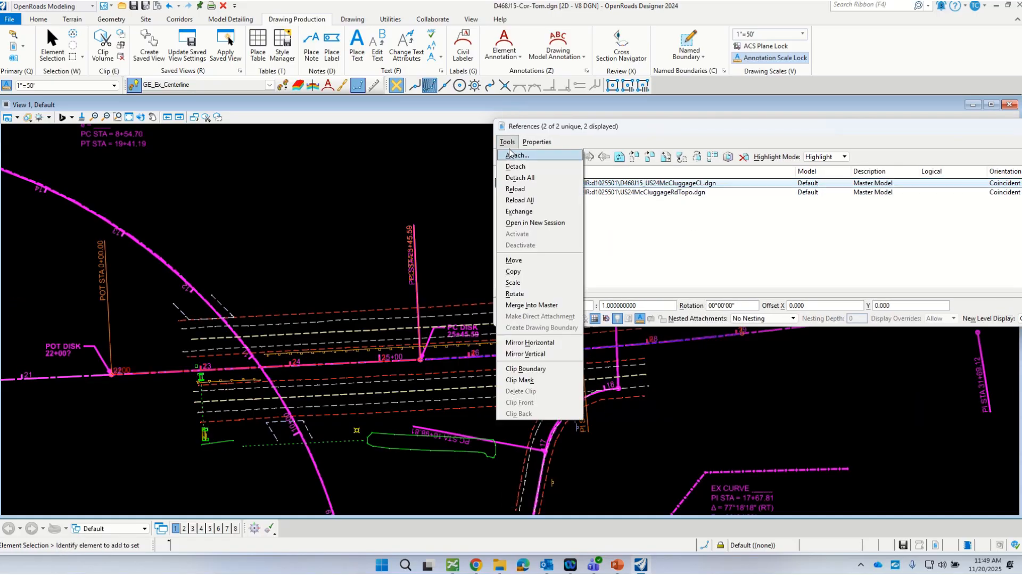
{"action": "left_click", "coordinate": [538, 198]}
{"action": "left_click", "coordinate": [611, 182]}
{"action": "left_click", "coordinate": [743, 157]}
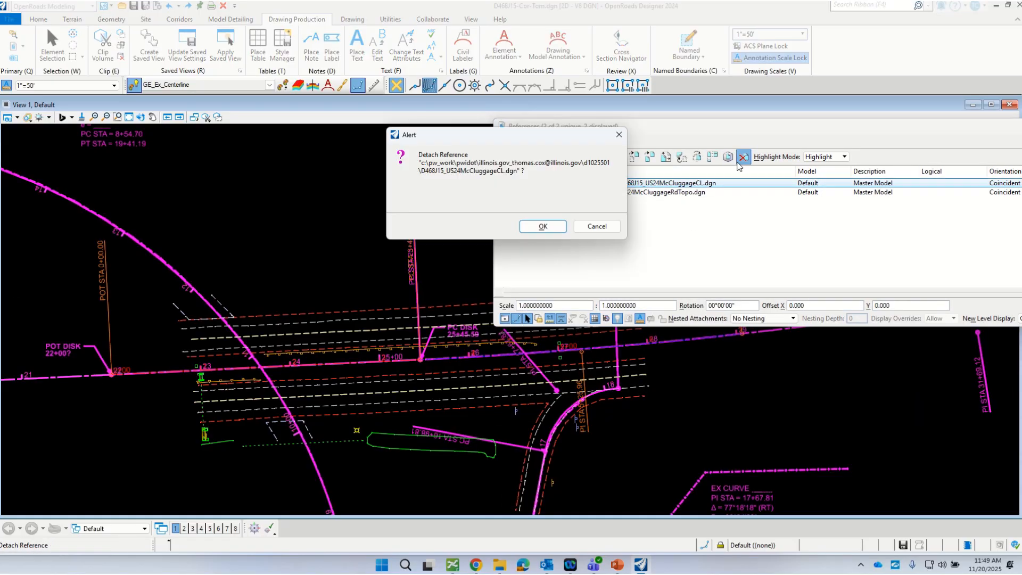
{"action": "left_click", "coordinate": [548, 226]}
{"action": "left_click", "coordinate": [549, 324]}
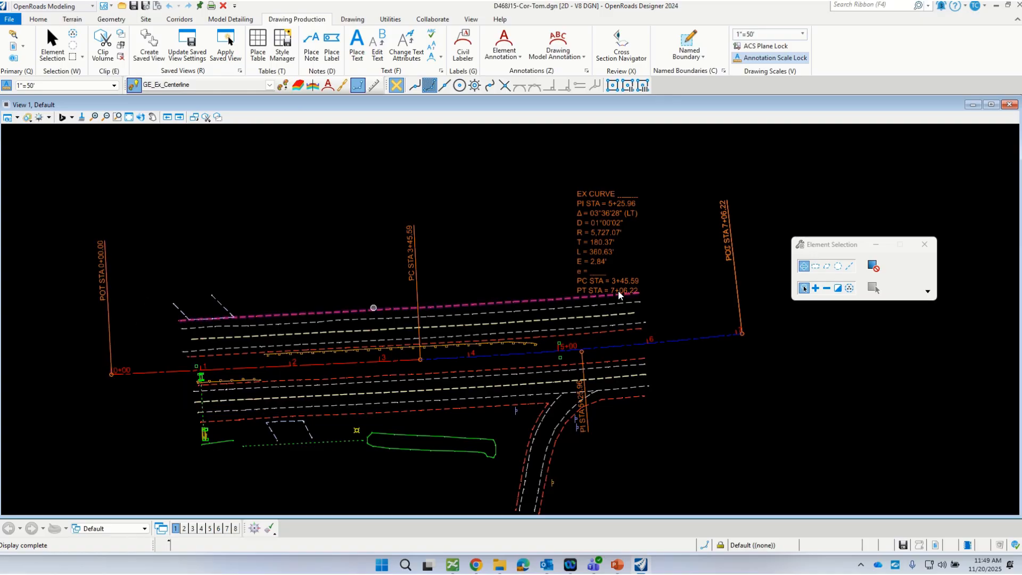
Step: Reattach D468J15_US24McCluggageCL.dgn from the Surveys folder as a reference, using the Interactive attachment method
{"action": "key", "text": "ctrl+a"}
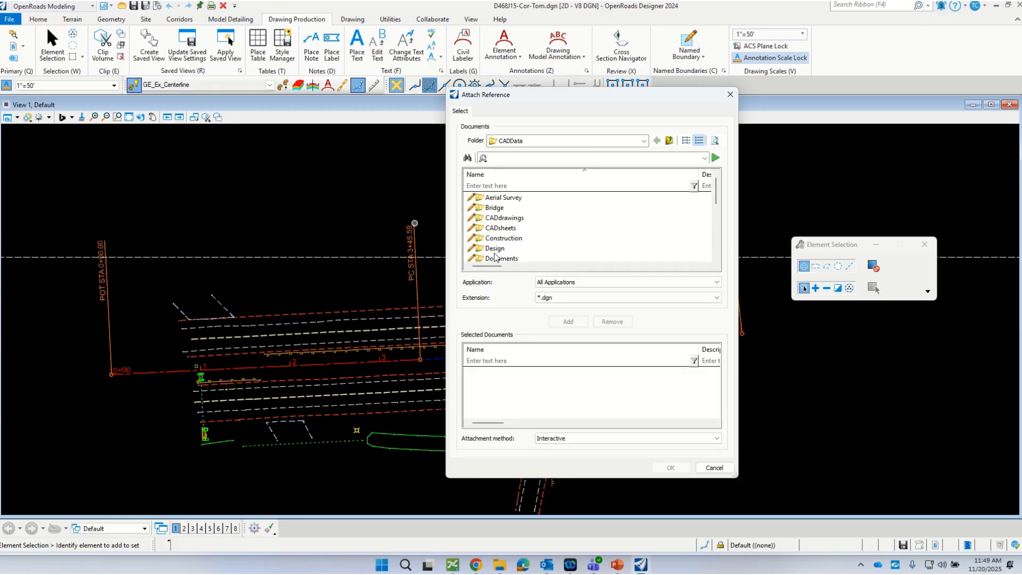
{"action": "scroll", "coordinate": [514, 246], "scroll_direction": "down", "scroll_amount": 4}
{"action": "double_click", "coordinate": [492, 218]}
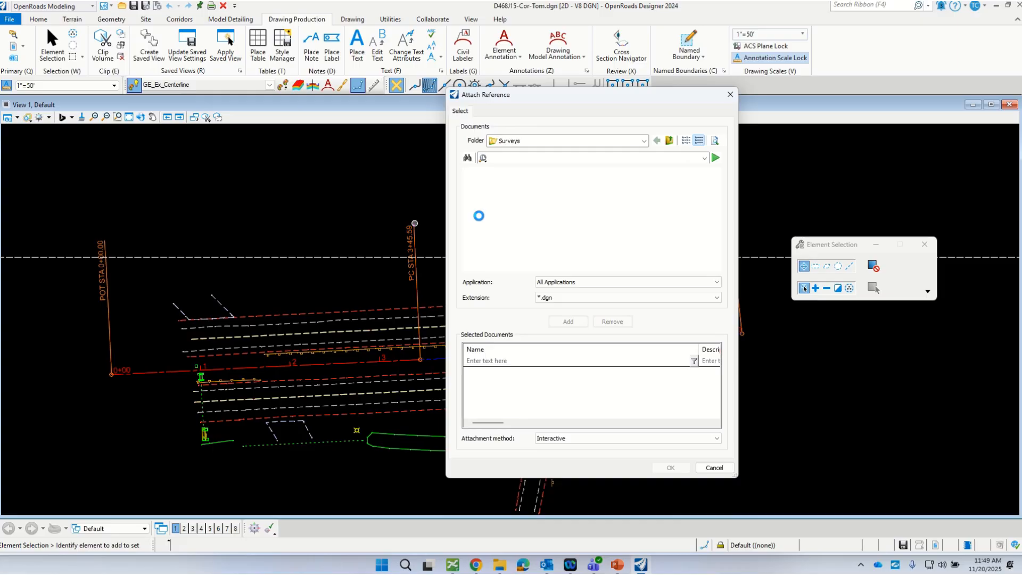
{"action": "double_click", "coordinate": [488, 198]}
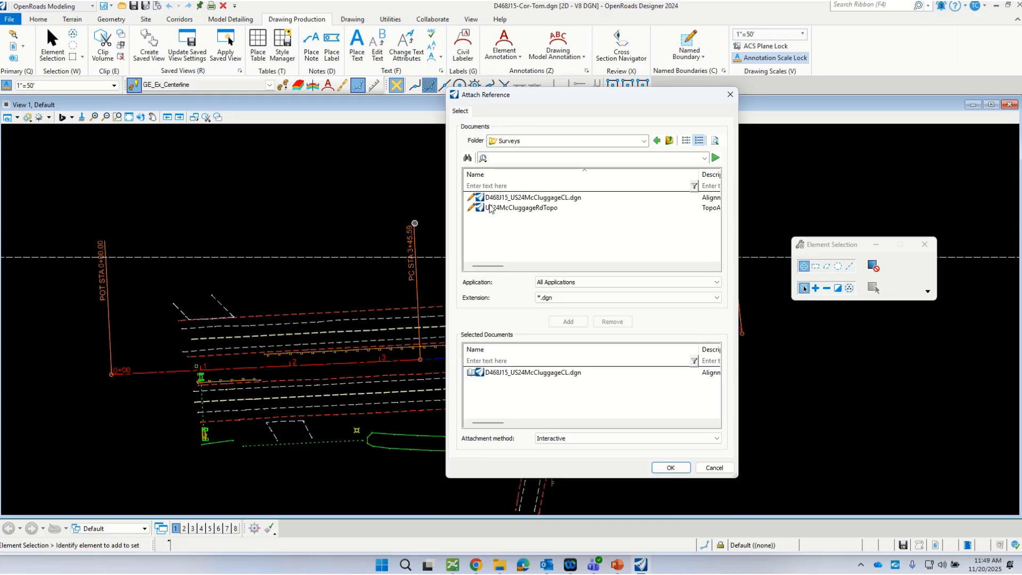
{"action": "left_click", "coordinate": [680, 472]}
{"action": "left_click", "coordinate": [527, 402]}
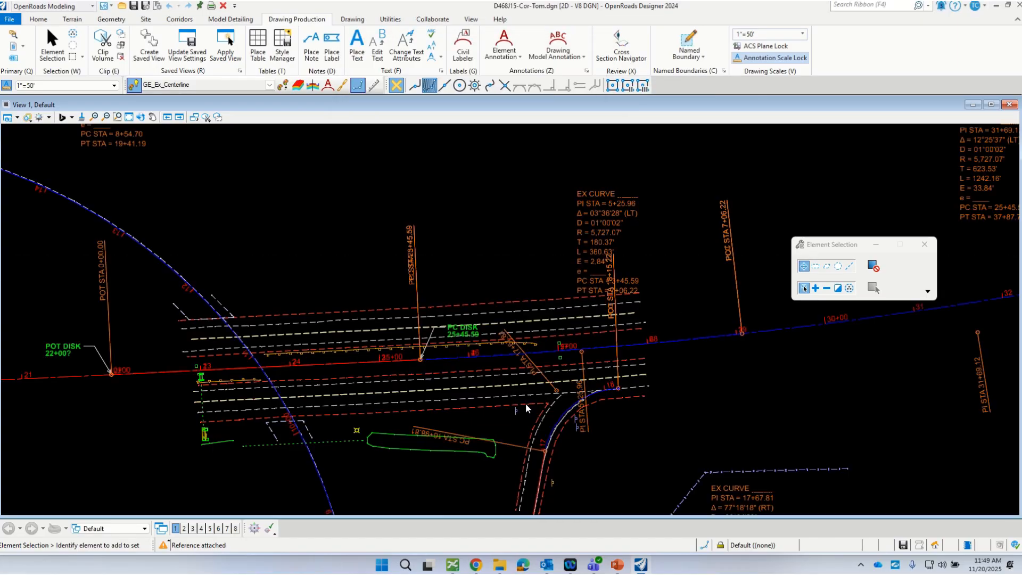
Step: Detach the reattached D468J15_US24McCluggageCL.dgn reference again, leaving only the local centerline copy and the topo reference
{"action": "scroll", "coordinate": [105, 377], "scroll_direction": "up", "scroll_amount": 5}
{"action": "scroll", "coordinate": [106, 378], "scroll_direction": "down", "scroll_amount": 4}
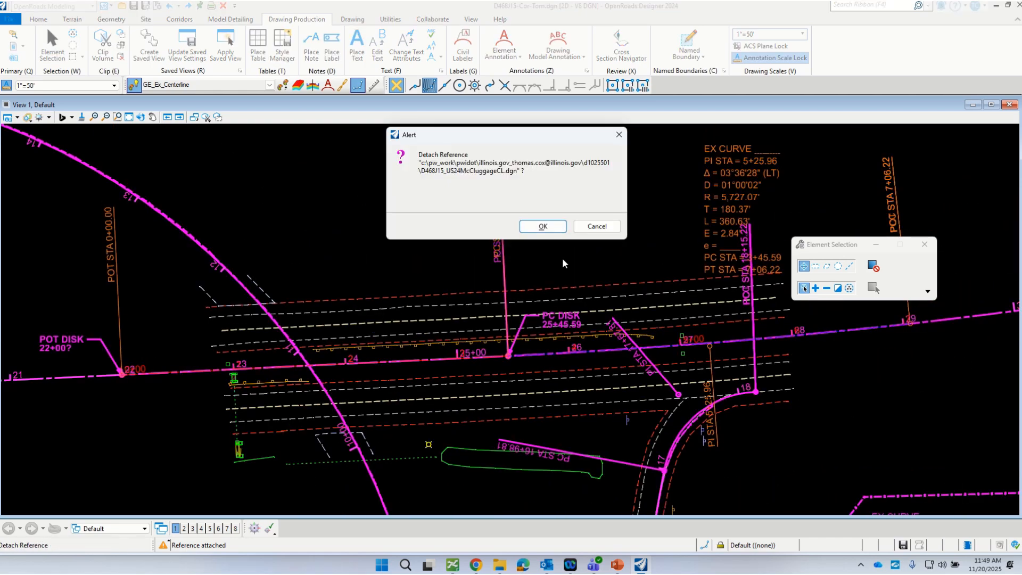
{"action": "left_click", "coordinate": [544, 228]}
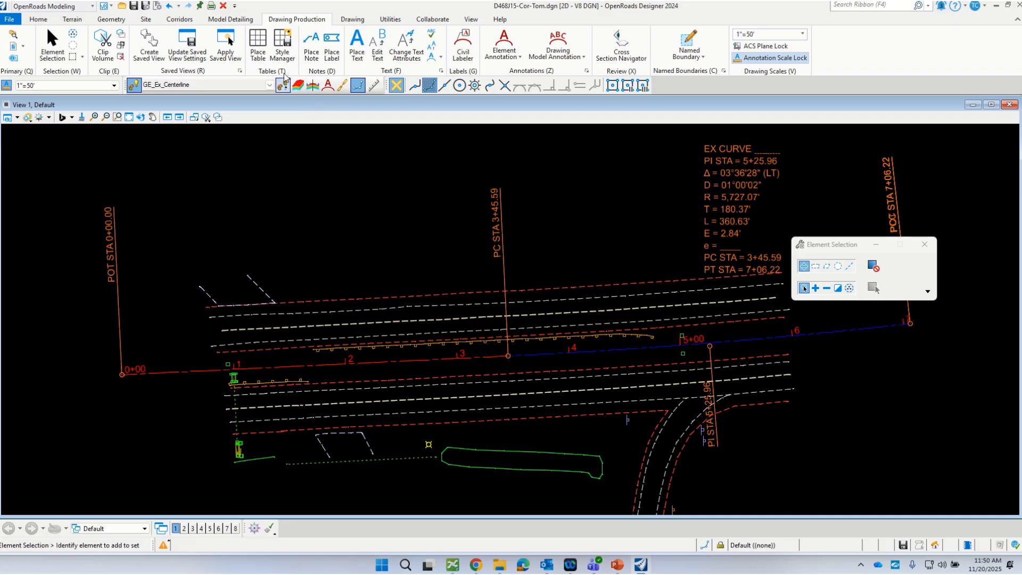
Step: Define the local centerline's start station as 22+00.00 at a start distance of 0 from its beginning
{"action": "left_click", "coordinate": [110, 19]}
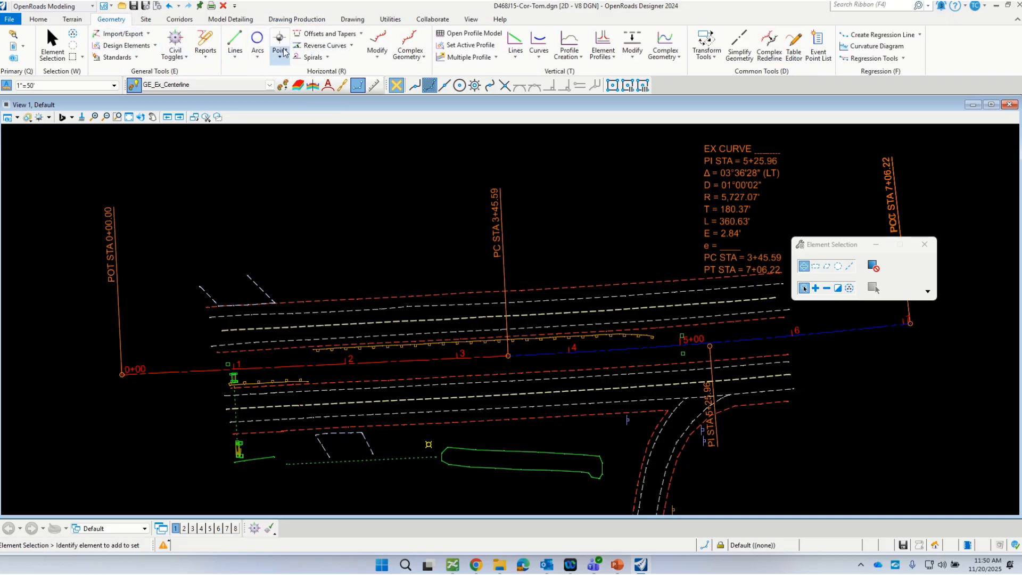
{"action": "left_click", "coordinate": [377, 49]}
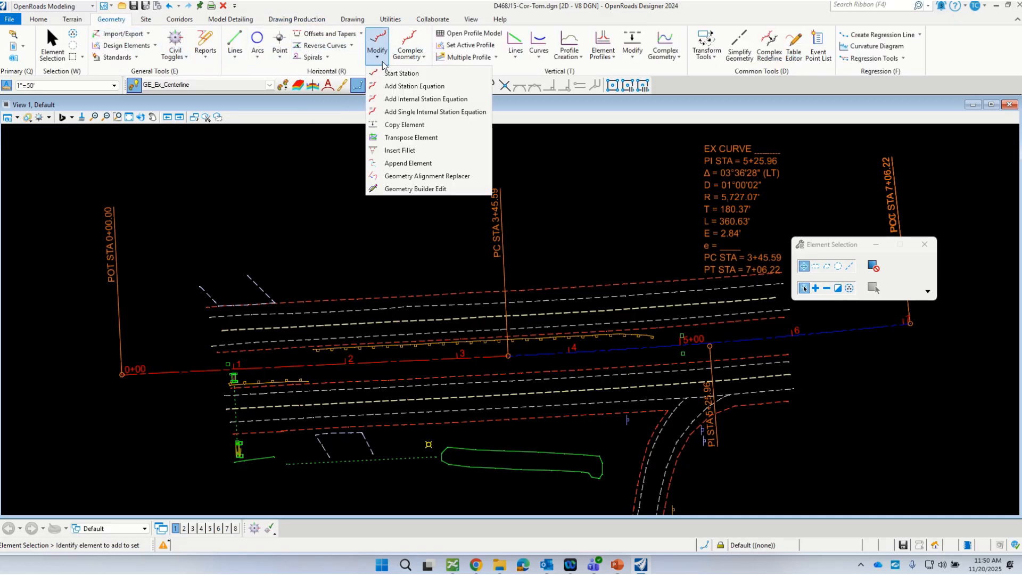
{"action": "left_click", "coordinate": [401, 73]}
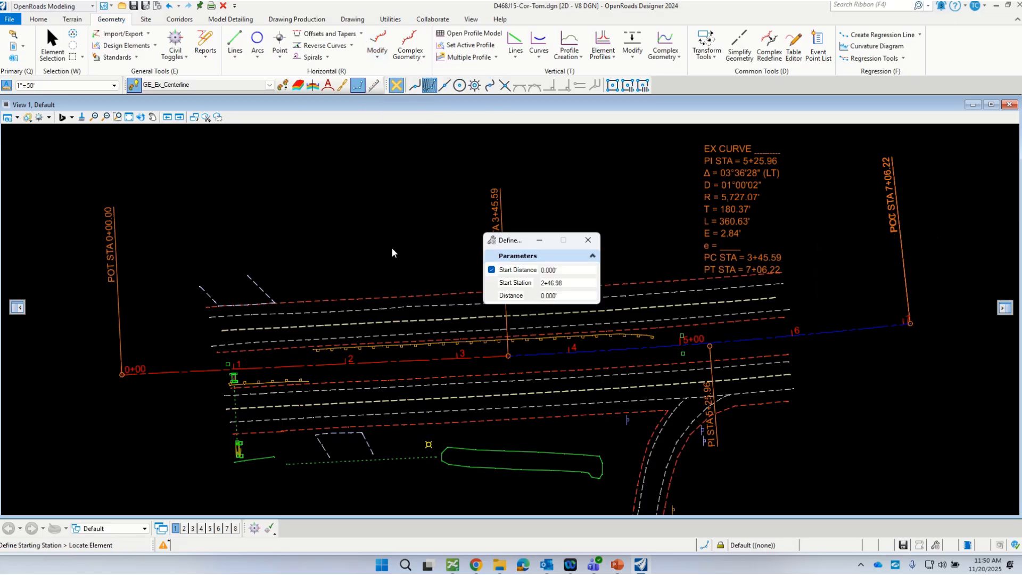
{"action": "left_click", "coordinate": [188, 388]}
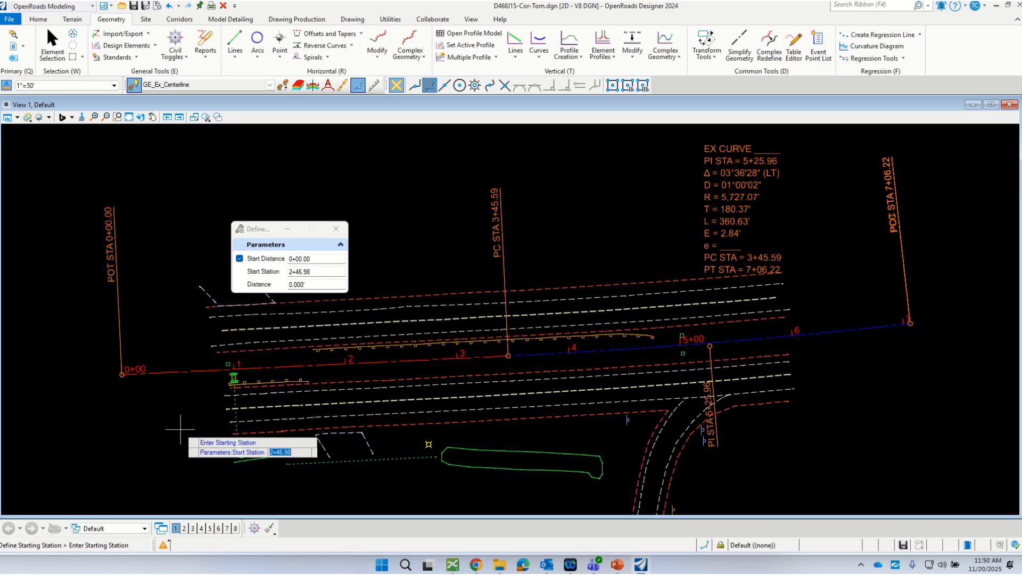
{"action": "left_click", "coordinate": [176, 431]}
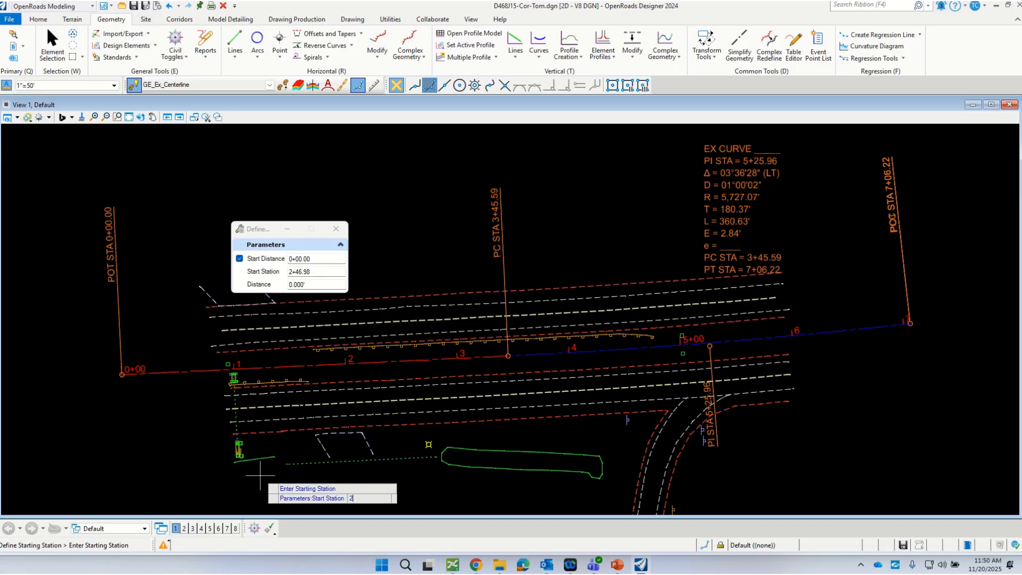
{"action": "key", "text": "Return"}
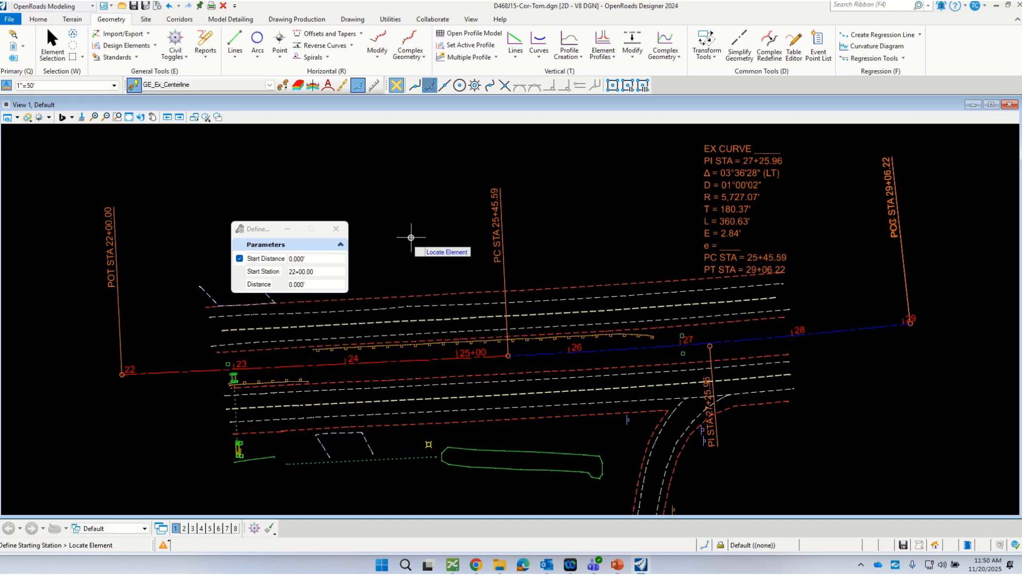
{"action": "left_click_drag", "start_coordinate": [262, 232], "coordinate": [221, 158]}
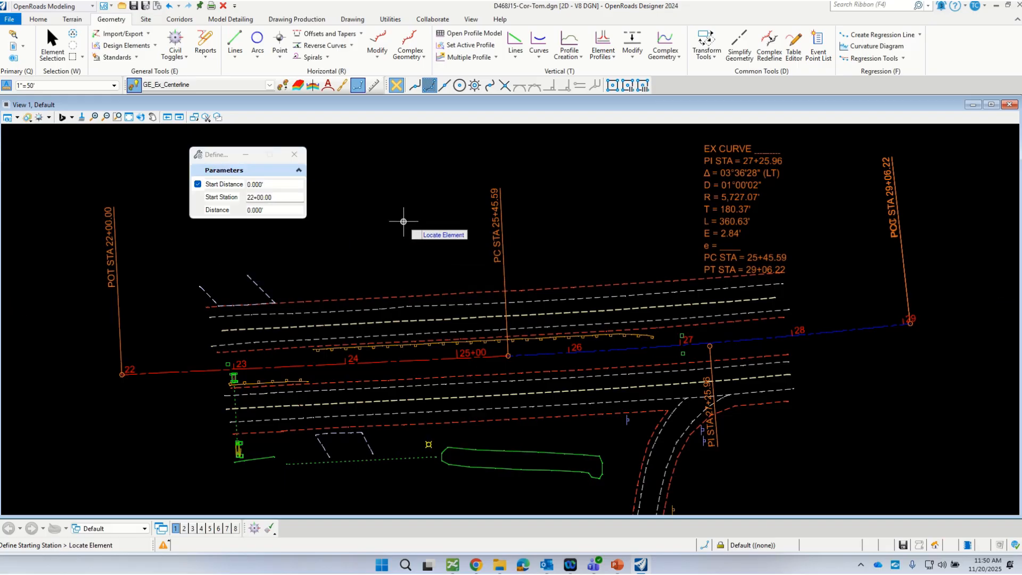
Step: Turn the levels of the US24McCluggageRdTopo.dgn reference back on to display the existing terrain triangles
{"action": "scroll", "coordinate": [424, 309], "scroll_direction": "down", "scroll_amount": 3}
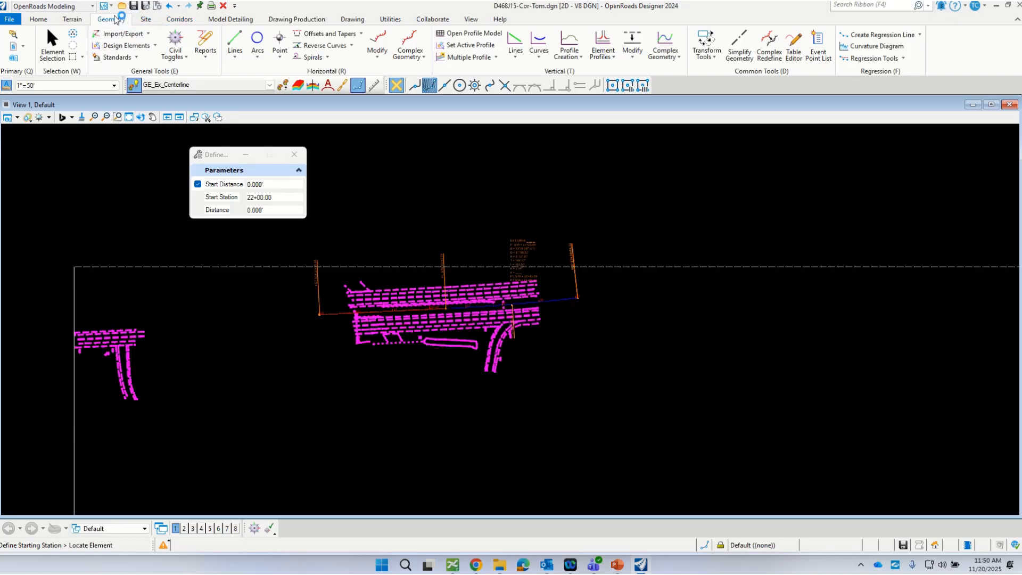
{"action": "scroll", "coordinate": [461, 286], "scroll_direction": "up", "scroll_amount": 2}
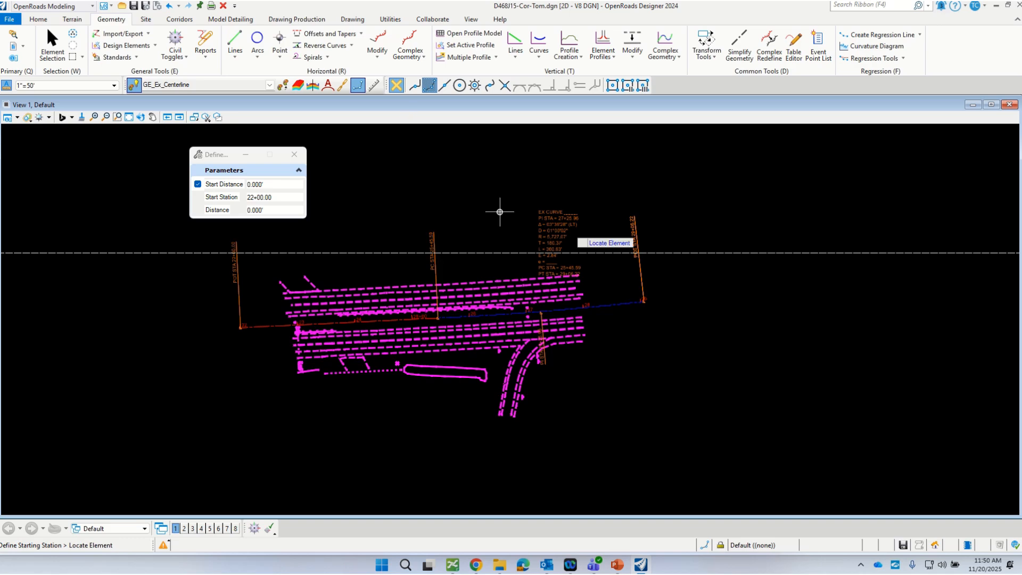
{"action": "left_click", "coordinate": [38, 19]}
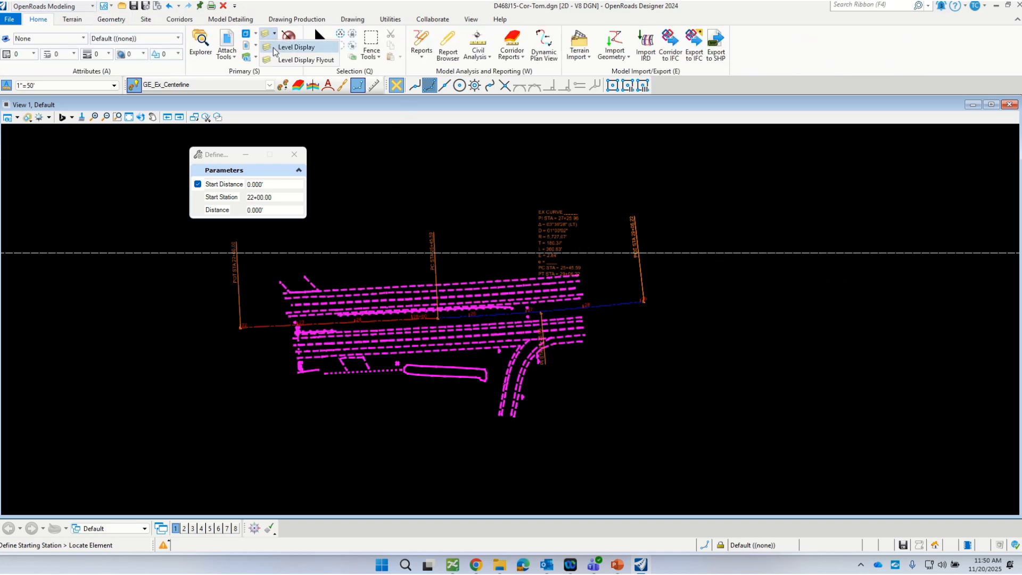
{"action": "left_click", "coordinate": [274, 34]}
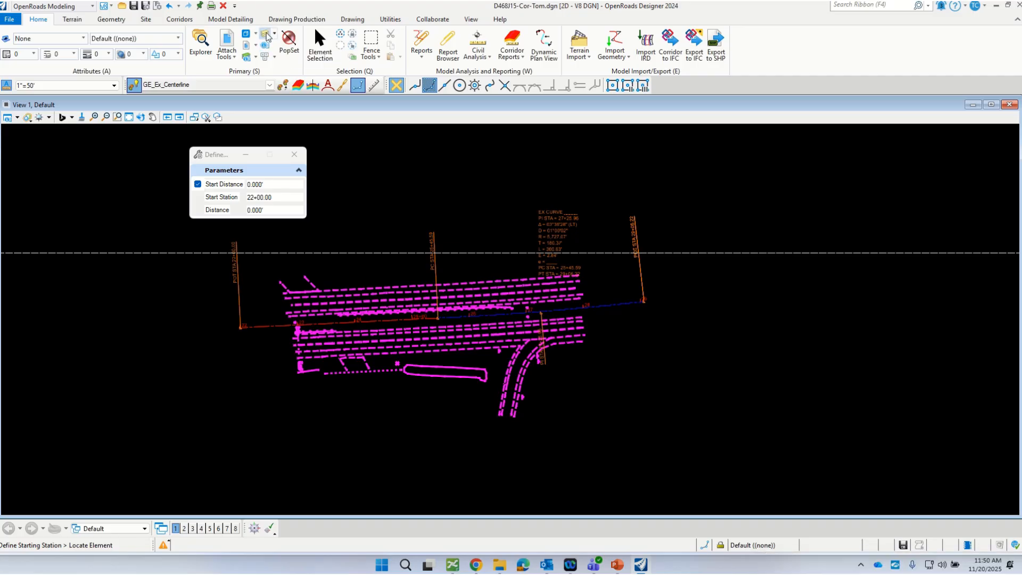
{"action": "left_click", "coordinate": [368, 132]}
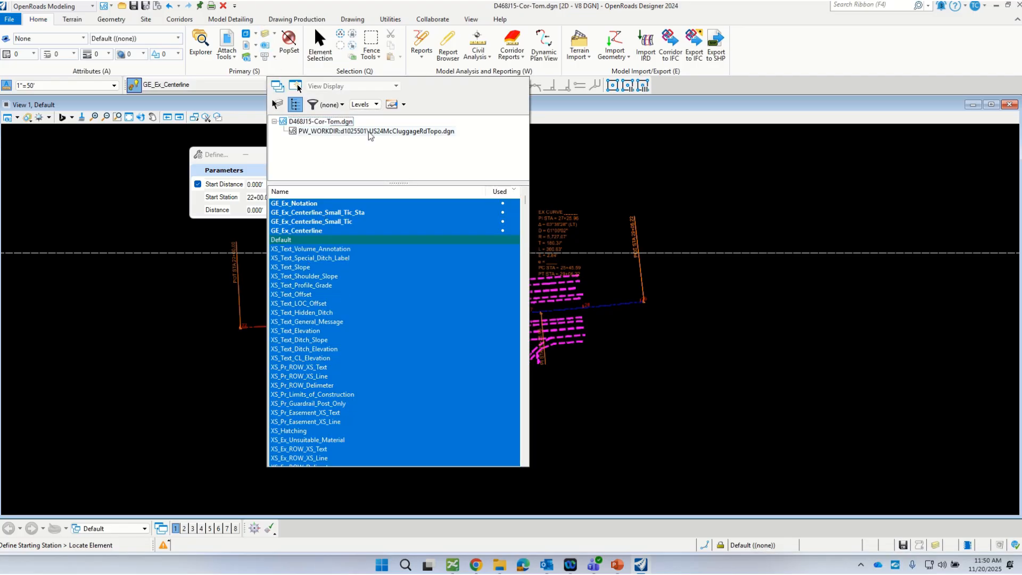
{"action": "right_click", "coordinate": [294, 296]}
{"action": "left_click", "coordinate": [313, 332]}
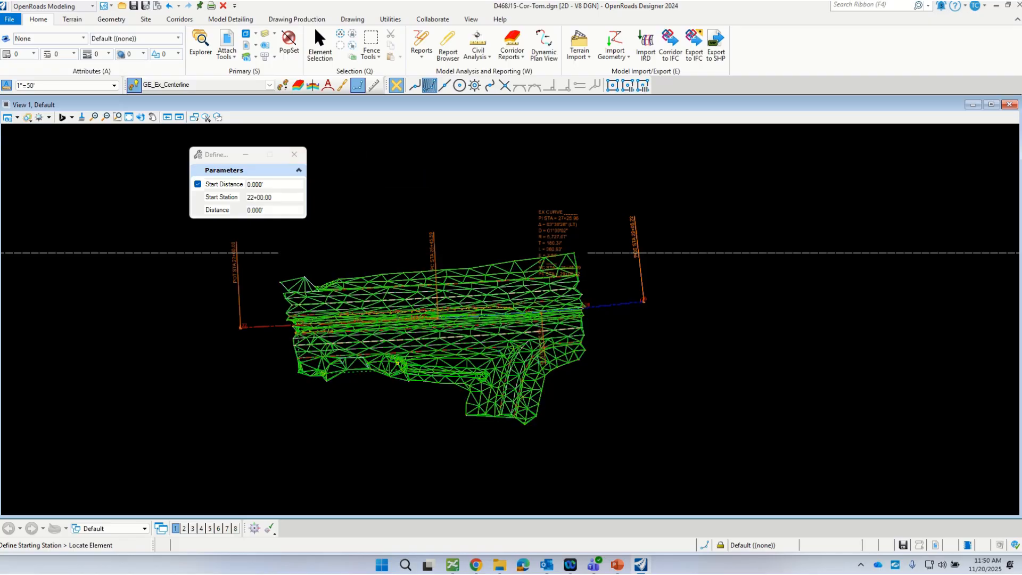
Step: Set the referenced US24McCluggageRdTopo.dgn existing ground terrain as the active terrain model
{"action": "scroll", "coordinate": [479, 282], "scroll_direction": "up", "scroll_amount": 1}
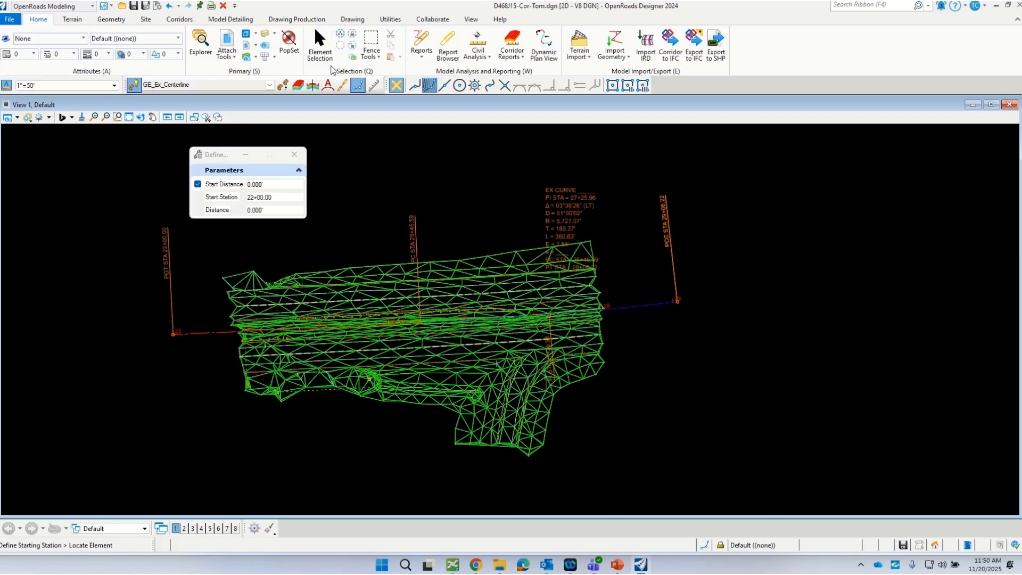
{"action": "key", "text": "Escape"}
{"action": "scroll", "coordinate": [287, 314], "scroll_direction": "up", "scroll_amount": 3}
{"action": "left_click", "coordinate": [282, 302]}
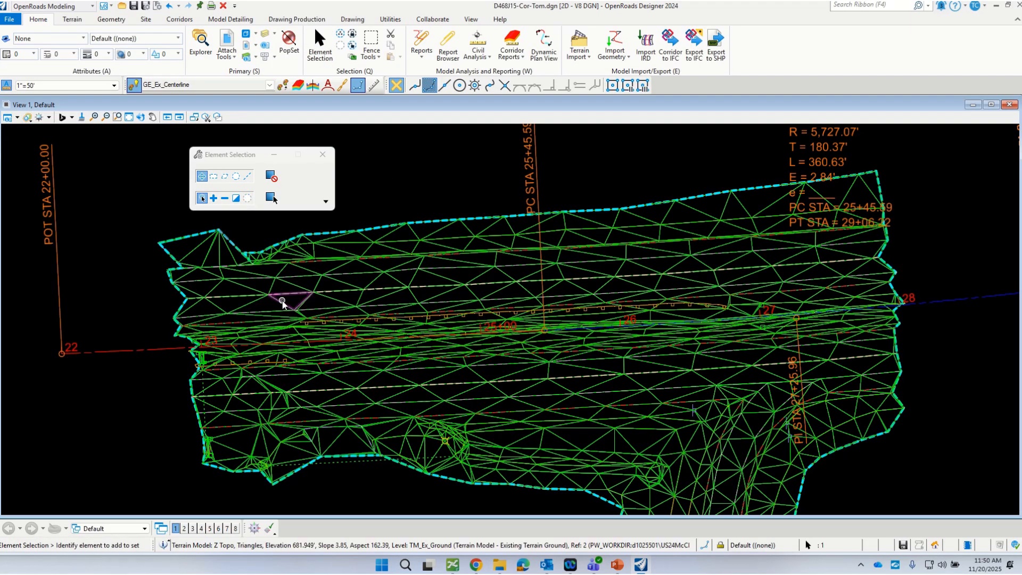
{"action": "mouse_move", "coordinate": [287, 306]}
{"action": "left_click", "coordinate": [235, 376]}
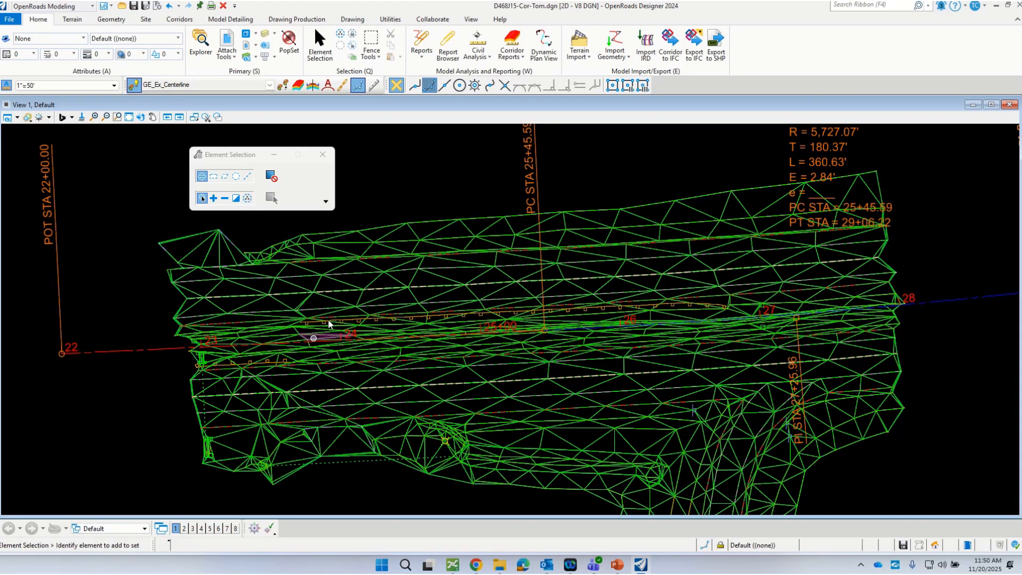
{"action": "left_click", "coordinate": [344, 283]}
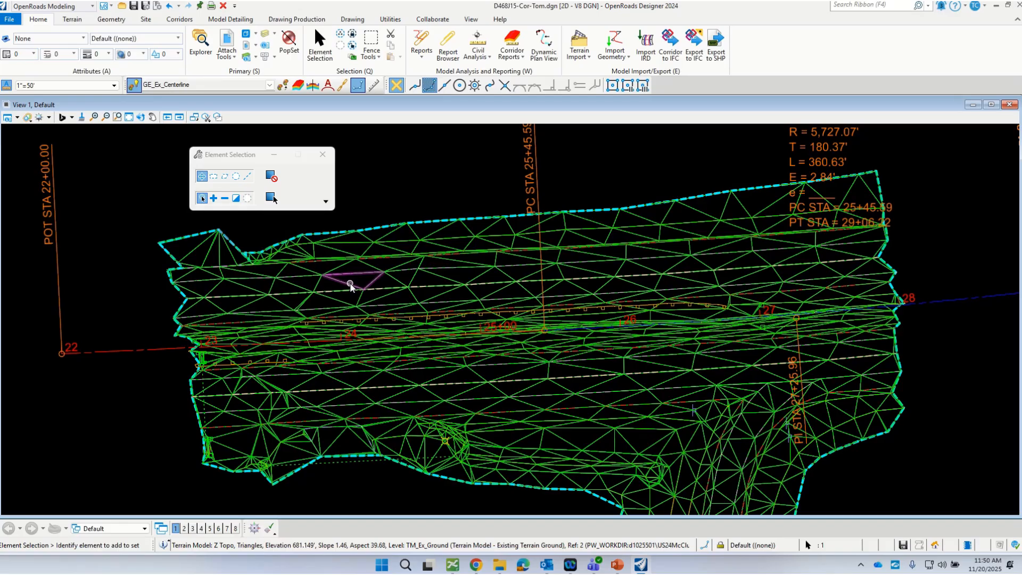
{"action": "left_click", "coordinate": [380, 277]}
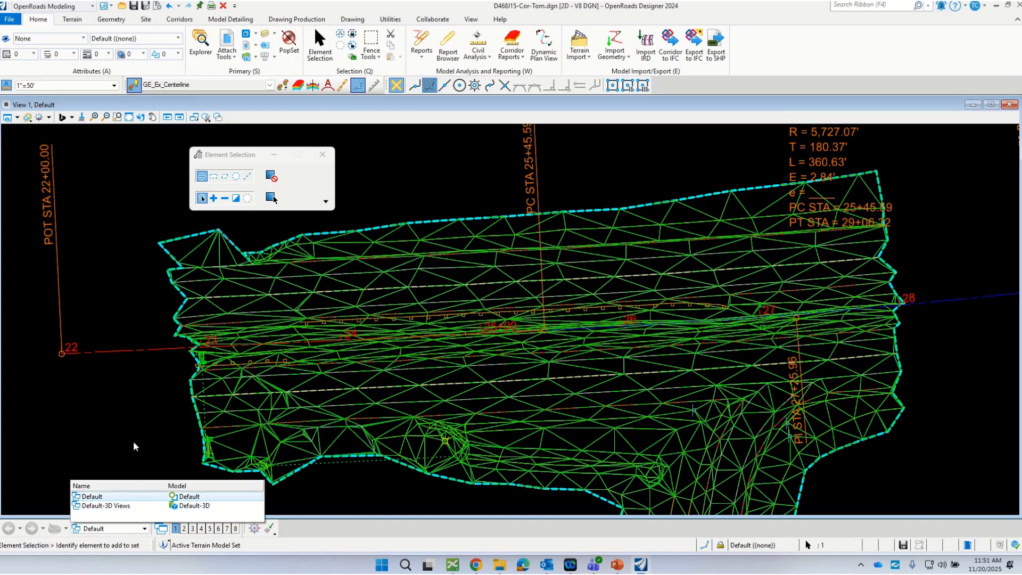
Step: Split the display into a plan view and a 3D view, and fit the 3D view to the terrain
{"action": "right_click", "coordinate": [432, 190]}
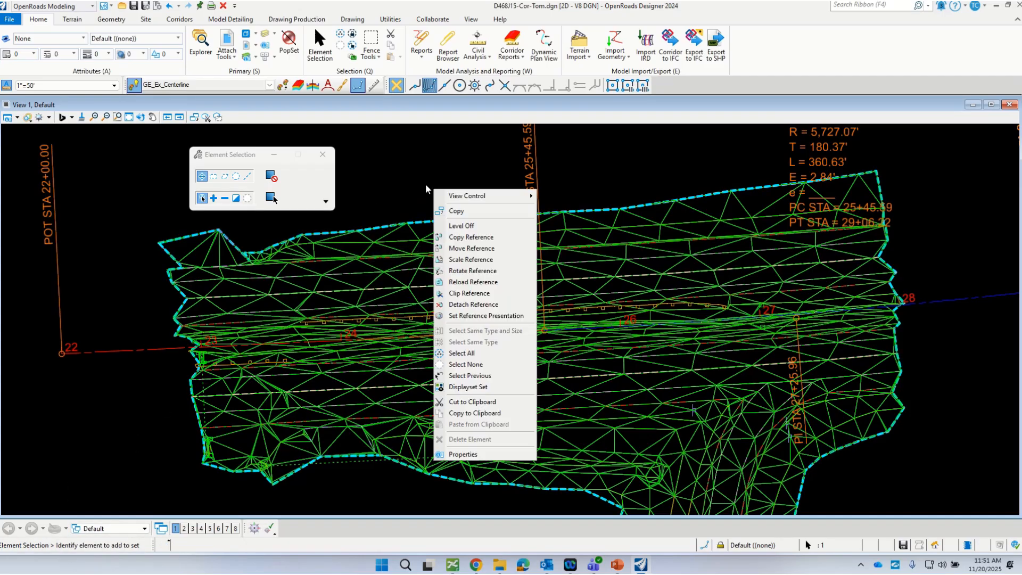
{"action": "mouse_move", "coordinate": [462, 197]}
{"action": "left_click", "coordinate": [574, 207]}
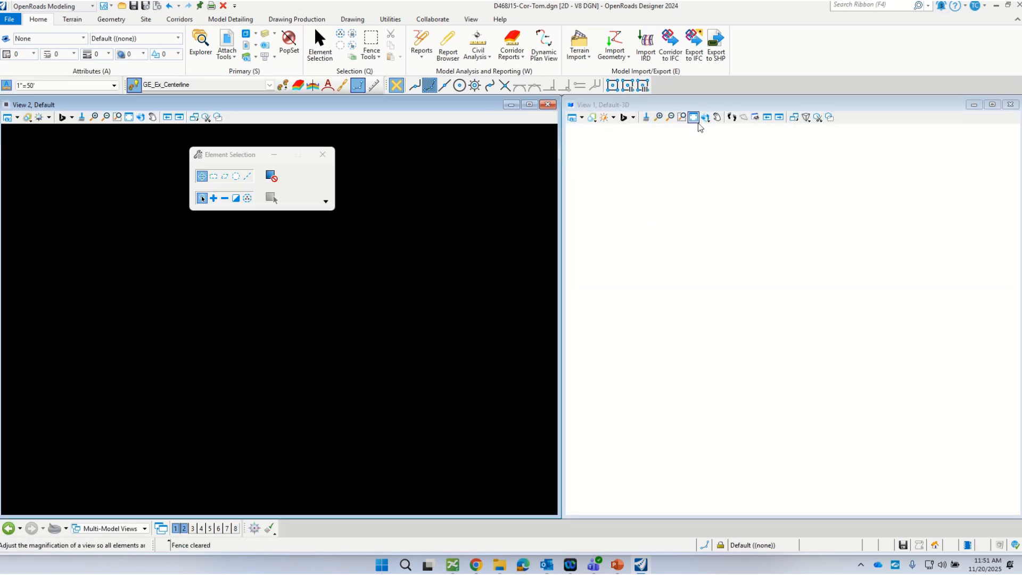
{"action": "left_click", "coordinate": [693, 119]}
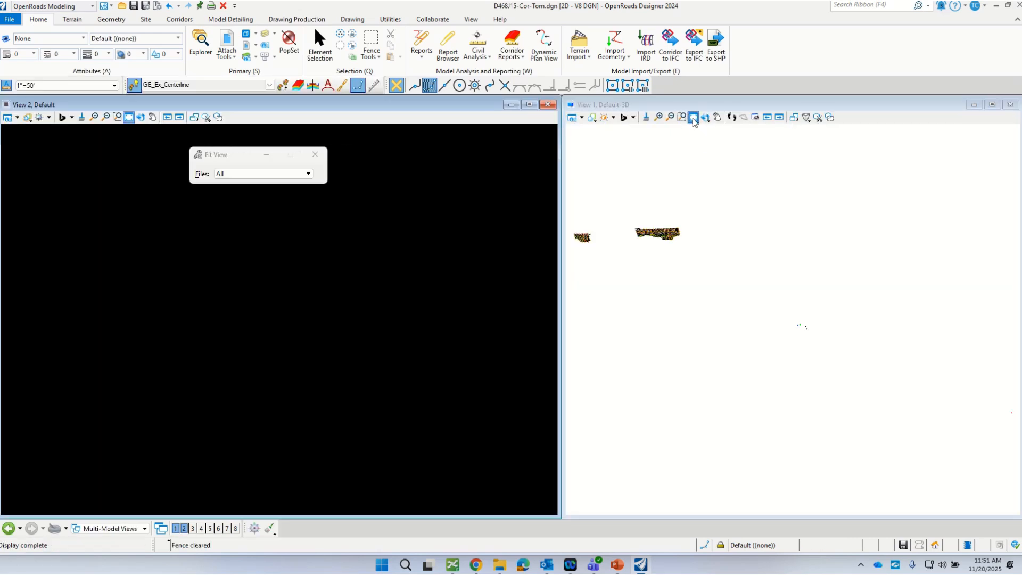
{"action": "scroll", "coordinate": [654, 222], "scroll_direction": "up", "scroll_amount": 5}
{"action": "scroll", "coordinate": [835, 256], "scroll_direction": "down", "scroll_amount": 2}
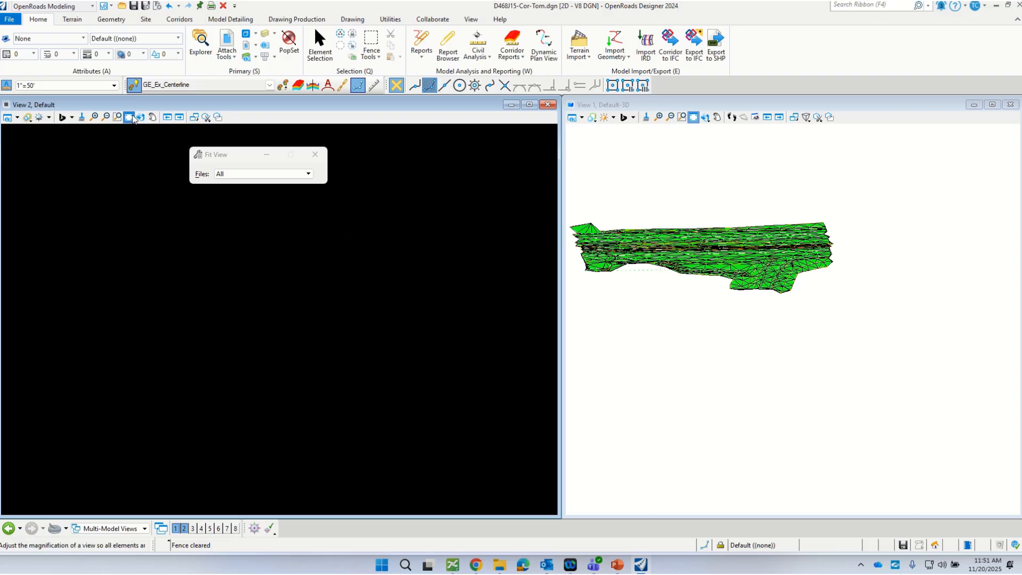
Step: Fit the plan view to the roadway and shorten both view windows to leave free space beneath them
{"action": "left_click", "coordinate": [129, 117]}
{"action": "scroll", "coordinate": [142, 149], "scroll_direction": "up", "scroll_amount": 8}
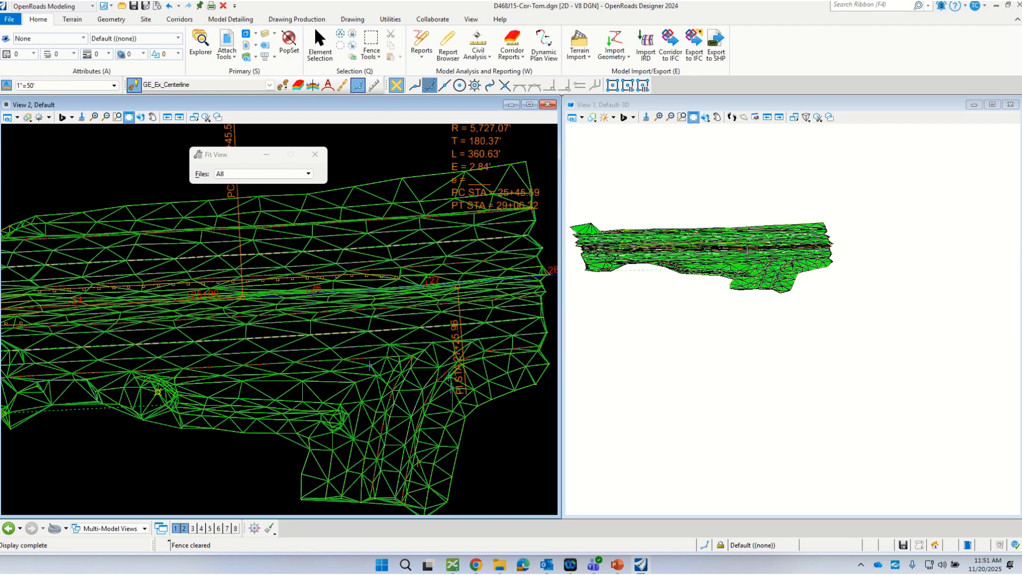
{"action": "scroll", "coordinate": [746, 253], "scroll_direction": "up", "scroll_amount": 5}
{"action": "scroll", "coordinate": [747, 253], "scroll_direction": "down", "scroll_amount": 2}
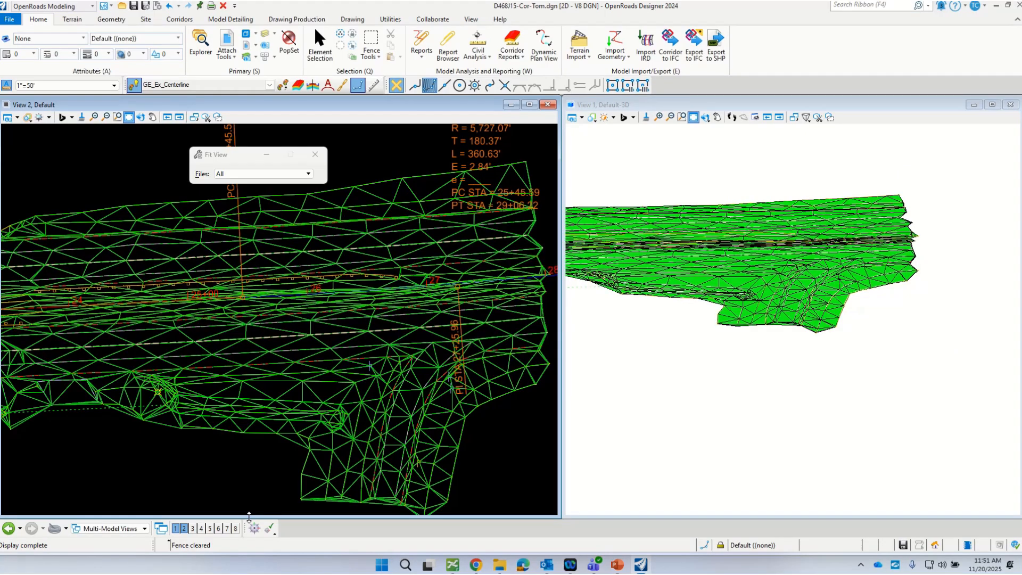
{"action": "left_click_drag", "start_coordinate": [250, 516], "coordinate": [266, 393]}
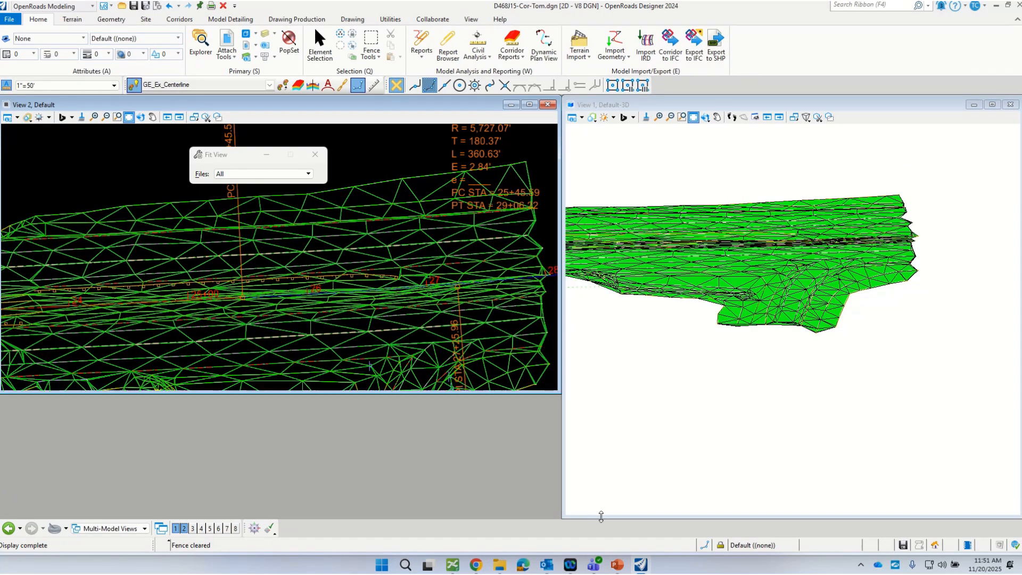
{"action": "left_click_drag", "start_coordinate": [601, 516], "coordinate": [615, 395]}
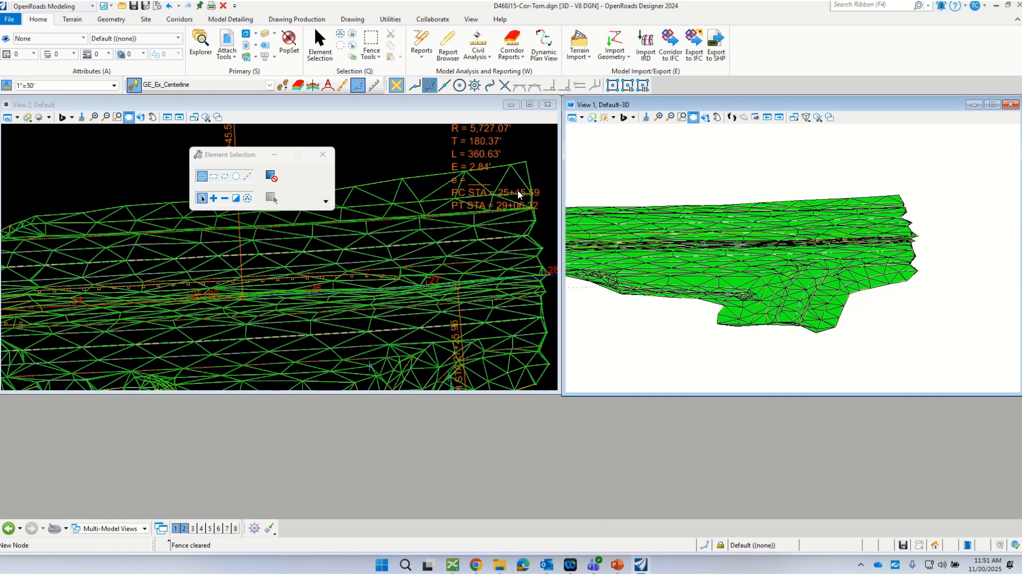
{"action": "left_click", "coordinate": [273, 33]}
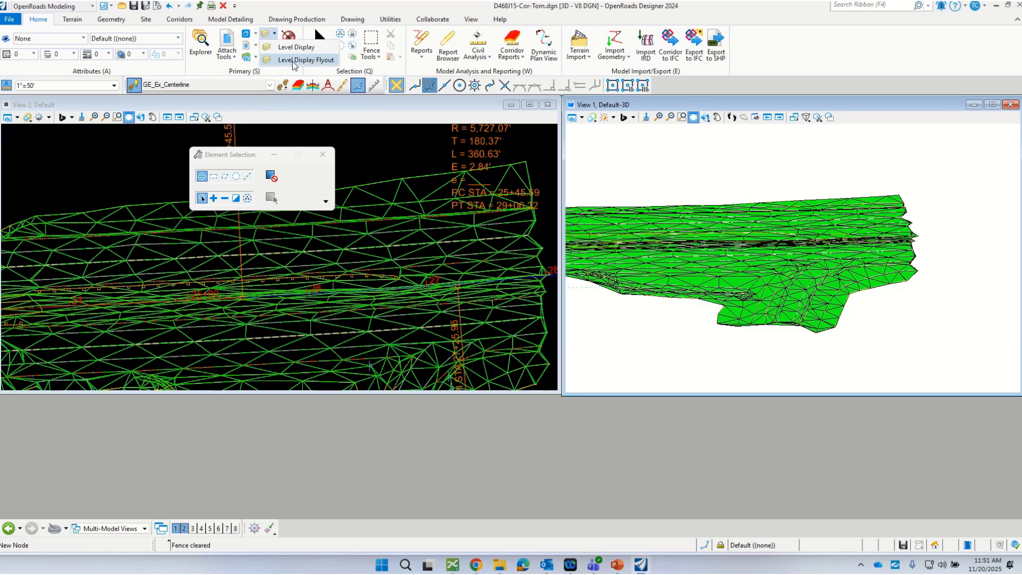
{"action": "left_click", "coordinate": [293, 61]}
{"action": "key", "text": "ctrl+a"}
{"action": "right_click", "coordinate": [375, 349]}
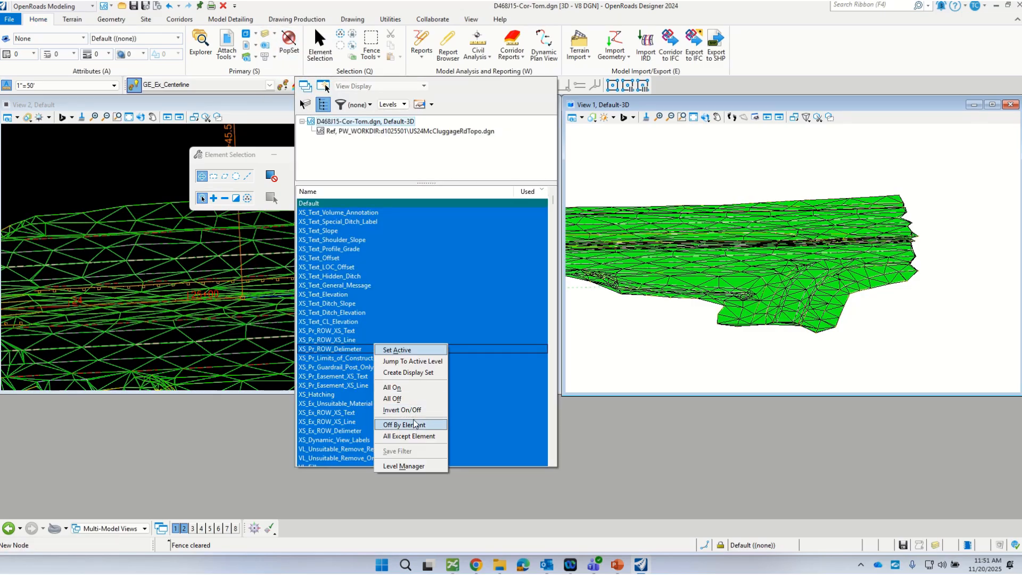
{"action": "left_click", "coordinate": [415, 424]}
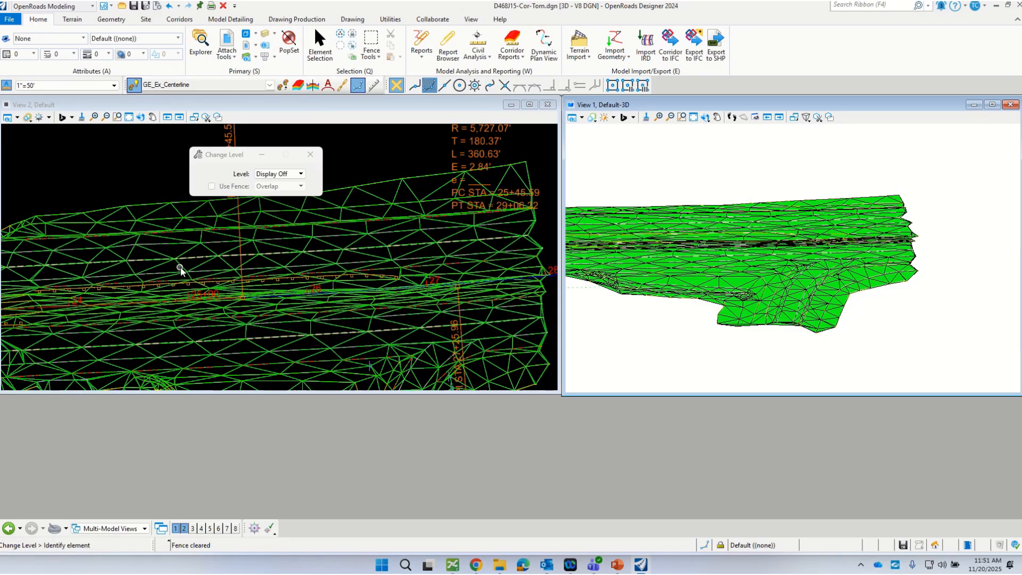
{"action": "left_click", "coordinate": [265, 34]}
{"action": "right_click", "coordinate": [316, 277]}
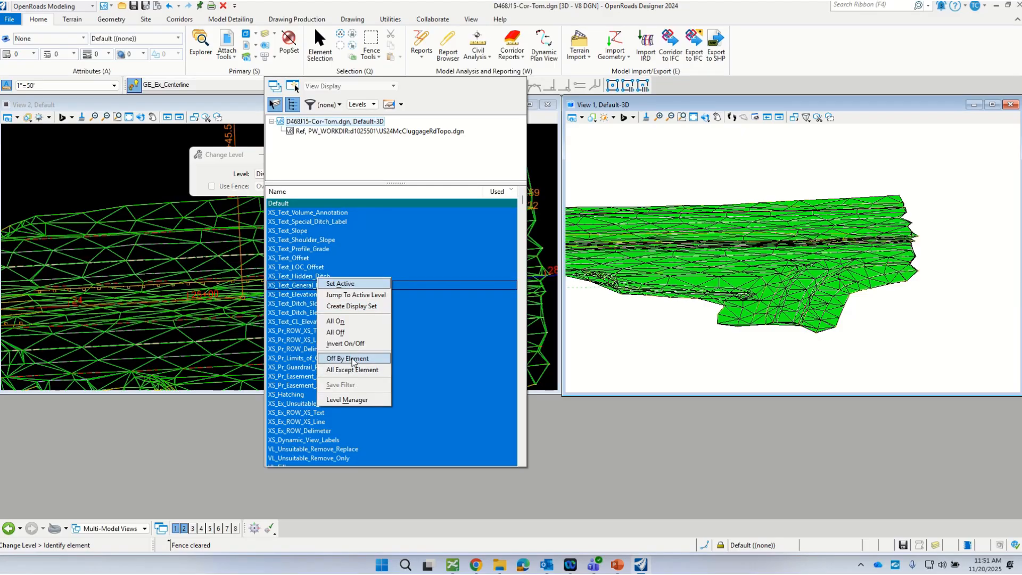
{"action": "left_click", "coordinate": [352, 360]}
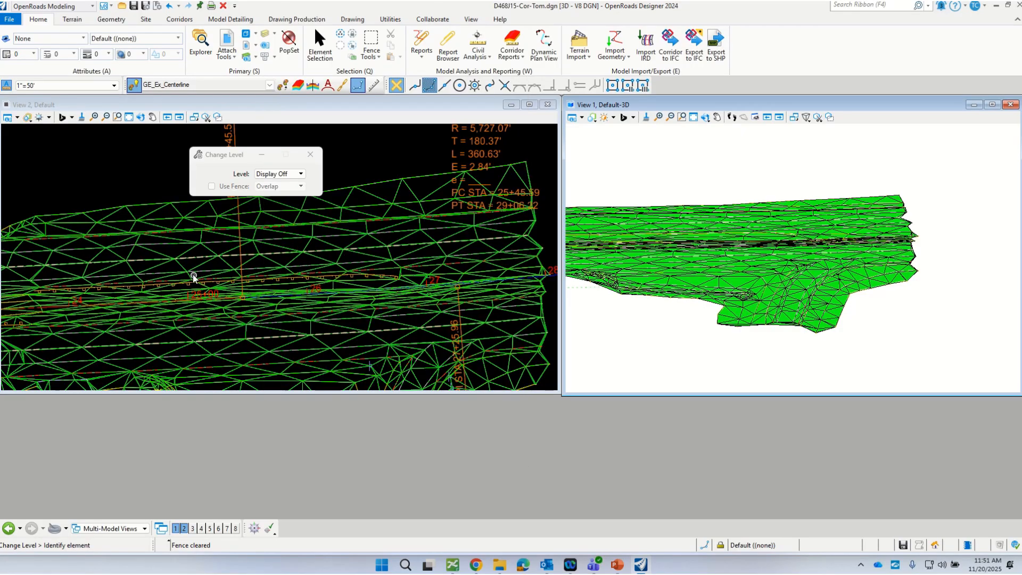
Step: Turn off the levels of the terrain triangles and extra survey lines in the plan view with Off By Element
{"action": "left_click", "coordinate": [265, 34]}
{"action": "right_click", "coordinate": [391, 346]}
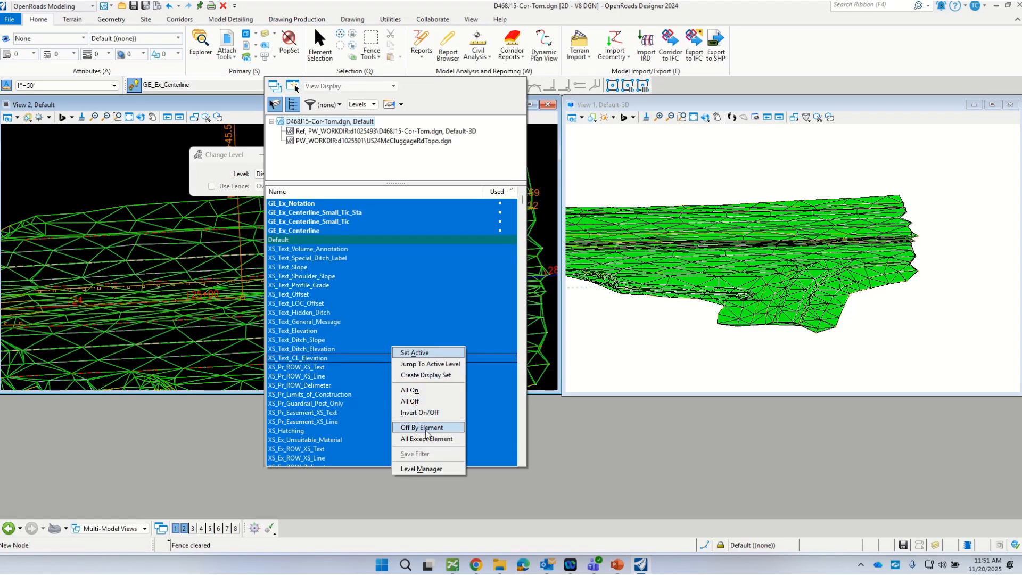
{"action": "left_click", "coordinate": [425, 428]}
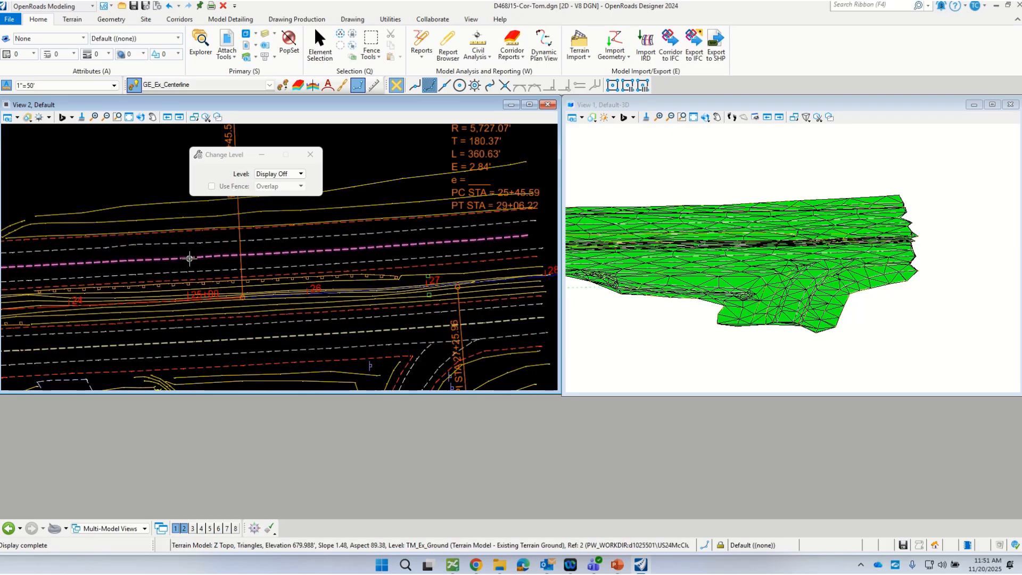
{"action": "left_click", "coordinate": [294, 211]}
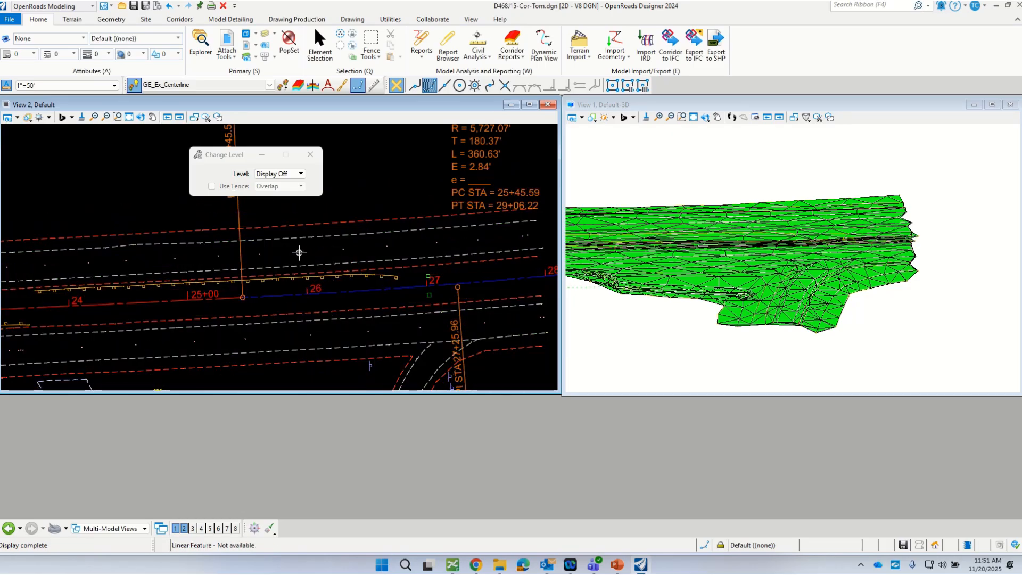
{"action": "scroll", "coordinate": [323, 302], "scroll_direction": "down", "scroll_amount": 5}
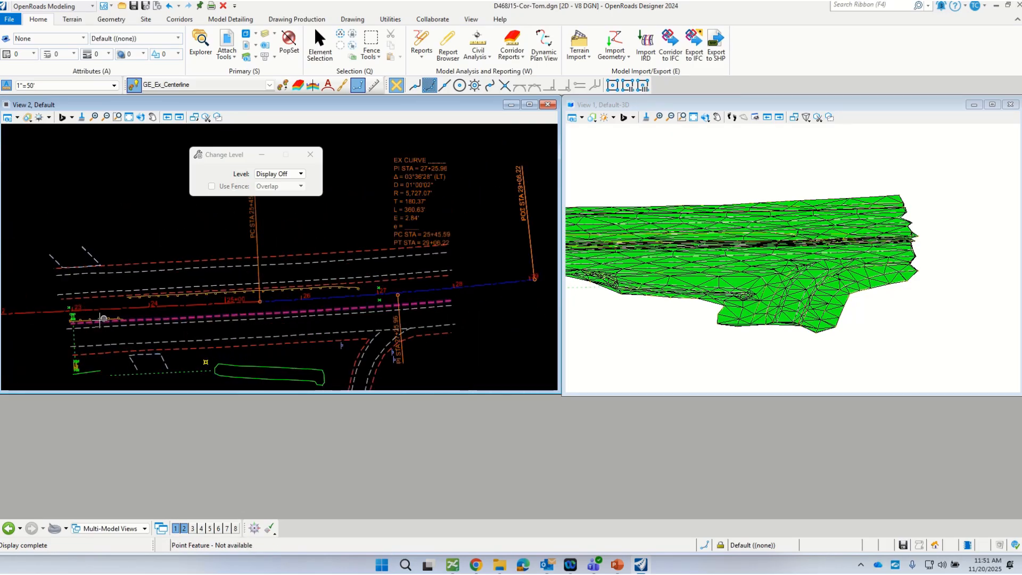
{"action": "scroll", "coordinate": [103, 330], "scroll_direction": "up", "scroll_amount": 2}
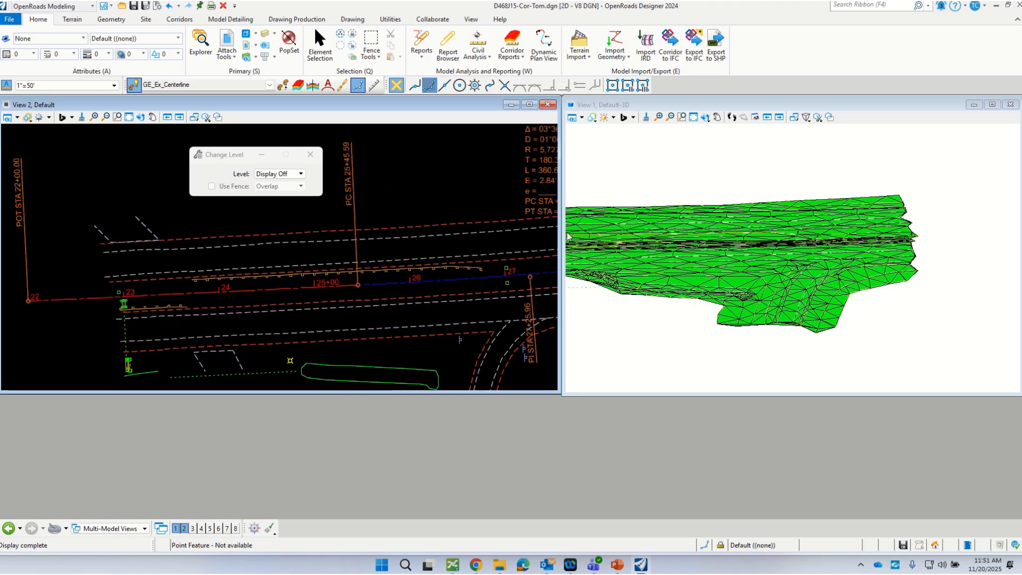
{"action": "scroll", "coordinate": [373, 264], "scroll_direction": "down", "scroll_amount": 1}
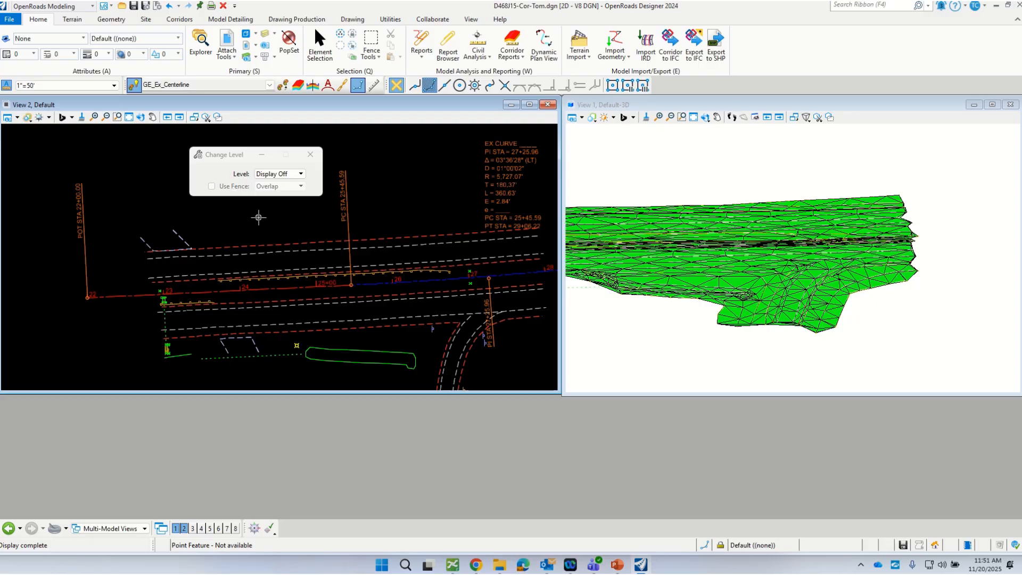
{"action": "scroll", "coordinate": [258, 219], "scroll_direction": "down", "scroll_amount": 1}
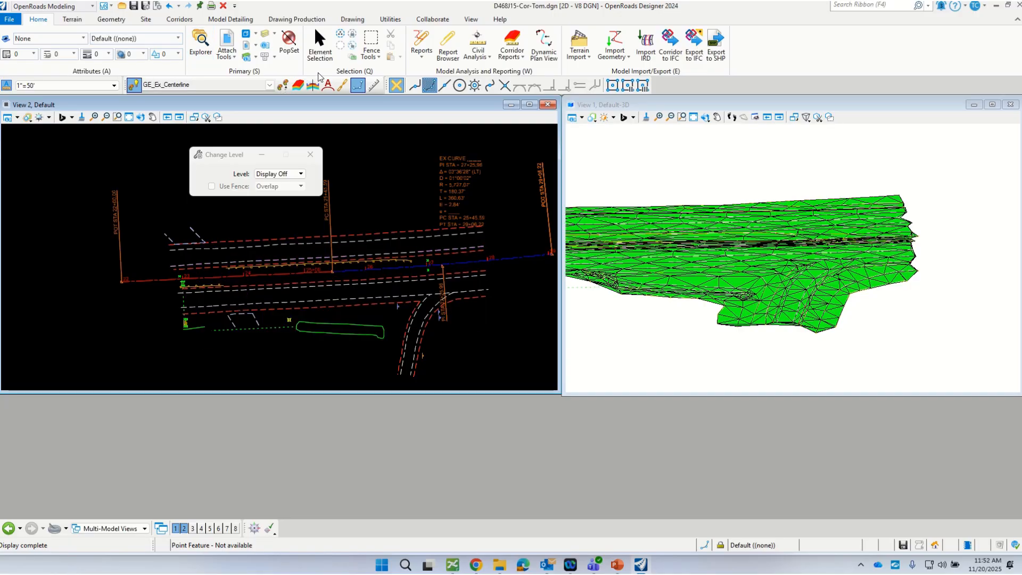
Step: Make PV_Pr_EOP from the Linear, Roadway, Pavt group the active feature definition
{"action": "left_click", "coordinate": [271, 88]}
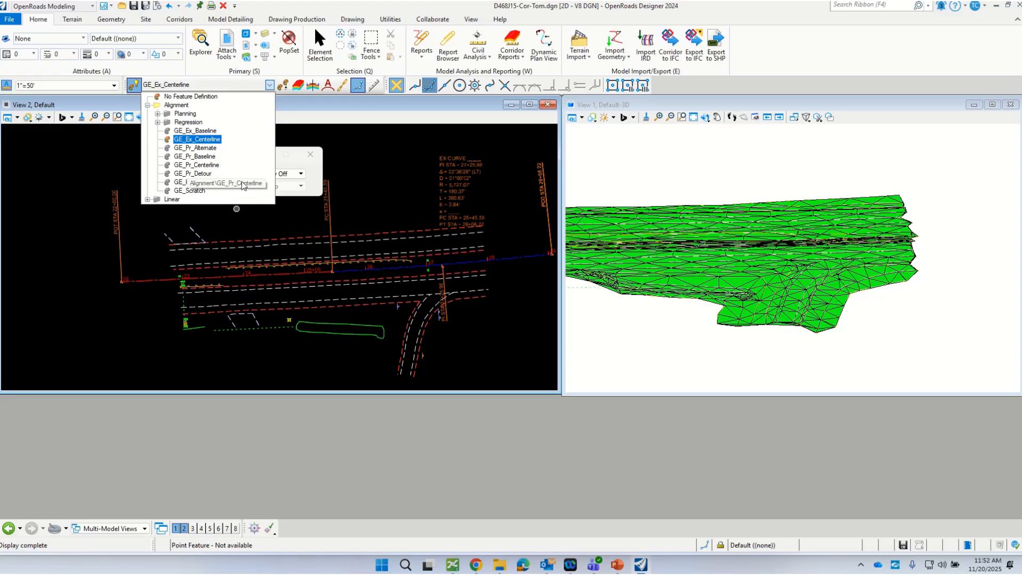
{"action": "left_click", "coordinate": [148, 199]}
{"action": "scroll", "coordinate": [190, 190], "scroll_direction": "down", "scroll_amount": 1}
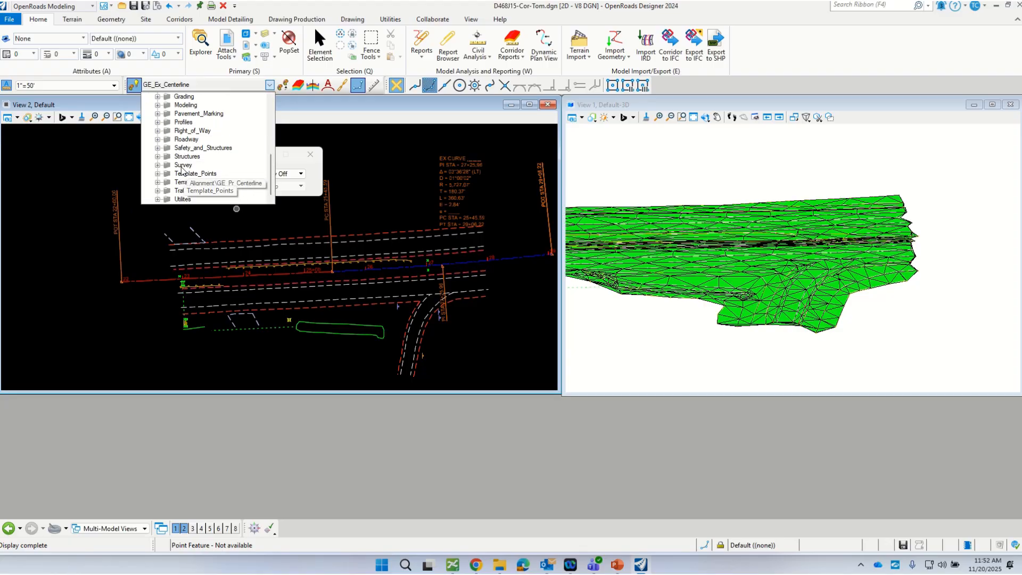
{"action": "double_click", "coordinate": [185, 154]}
{"action": "scroll", "coordinate": [185, 154], "scroll_direction": "down", "scroll_amount": 2}
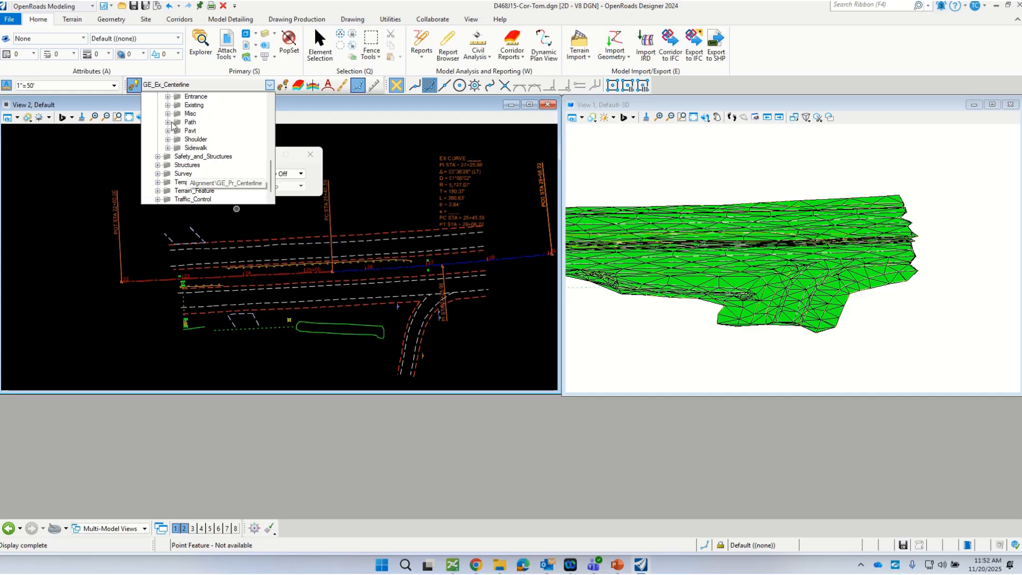
{"action": "scroll", "coordinate": [171, 170], "scroll_direction": "up", "scroll_amount": 2}
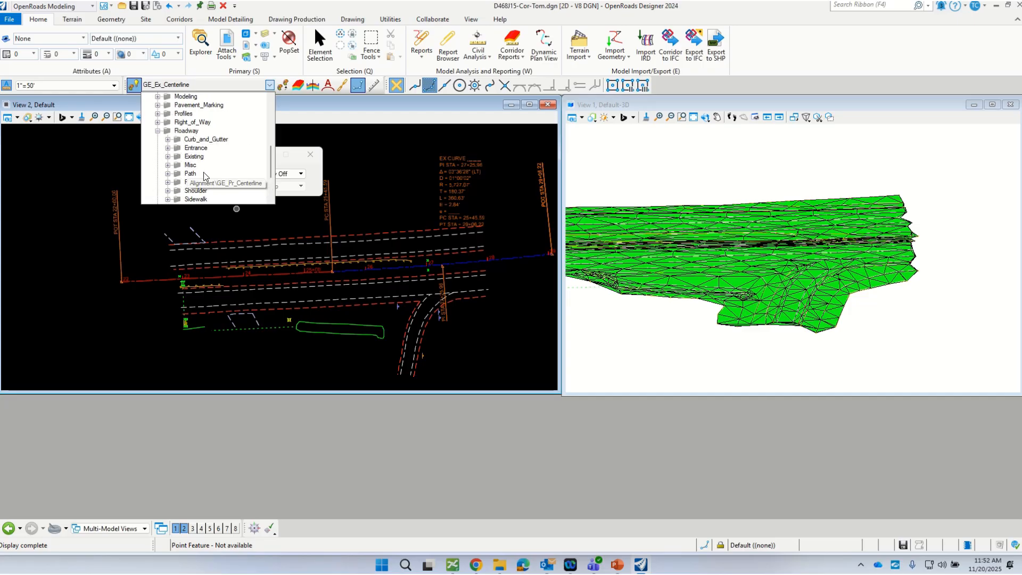
{"action": "scroll", "coordinate": [204, 175], "scroll_direction": "down", "scroll_amount": 1}
{"action": "double_click", "coordinate": [179, 157]}
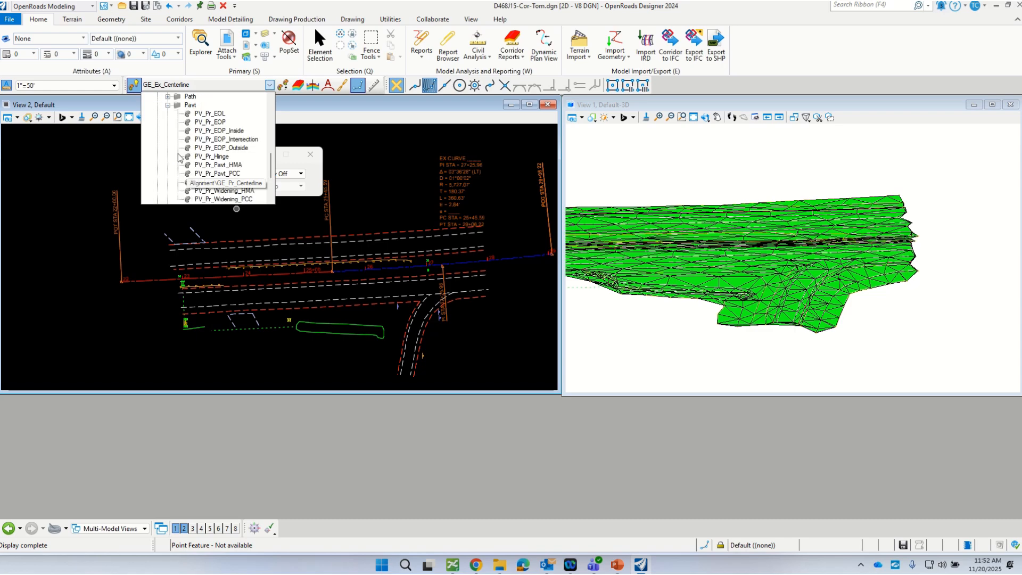
{"action": "left_click", "coordinate": [210, 121]}
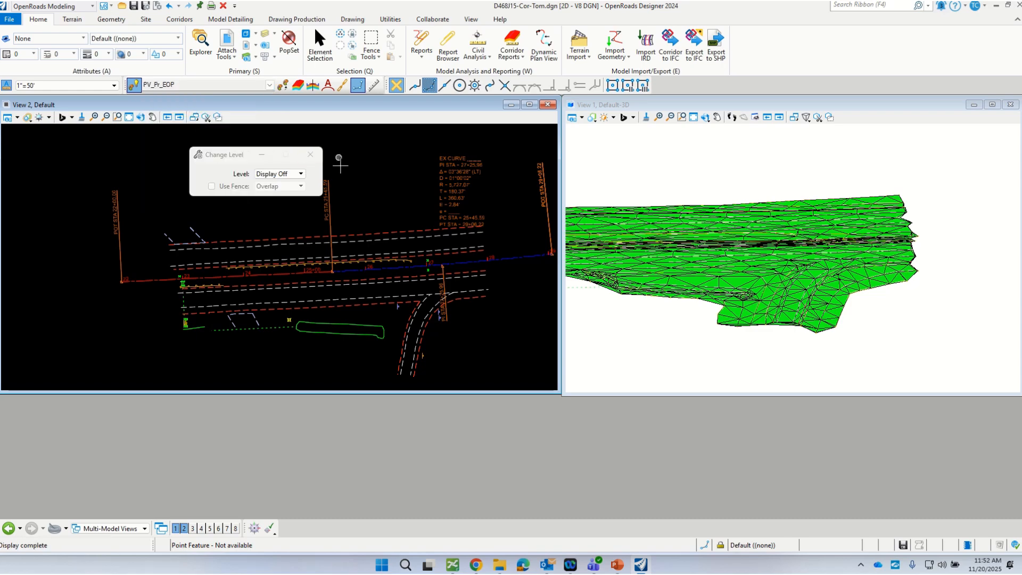
Step: Offset the entire centerline by 23.000 to its lower side with Single Offset Entire Element, mirrored to create both edge-of-pavement lines
{"action": "left_click_drag", "start_coordinate": [224, 155], "coordinate": [477, 134]}
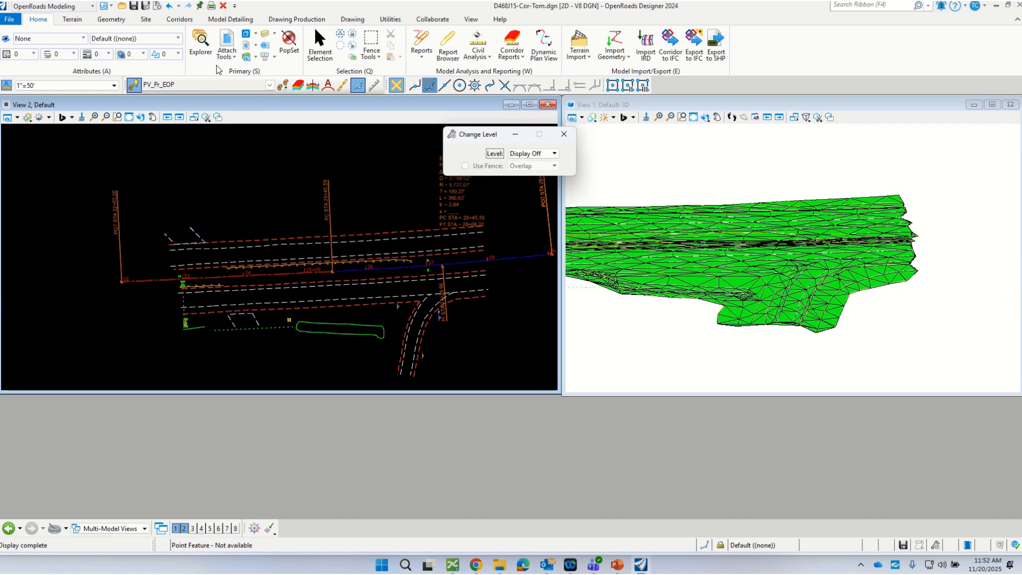
{"action": "left_click", "coordinate": [110, 19]}
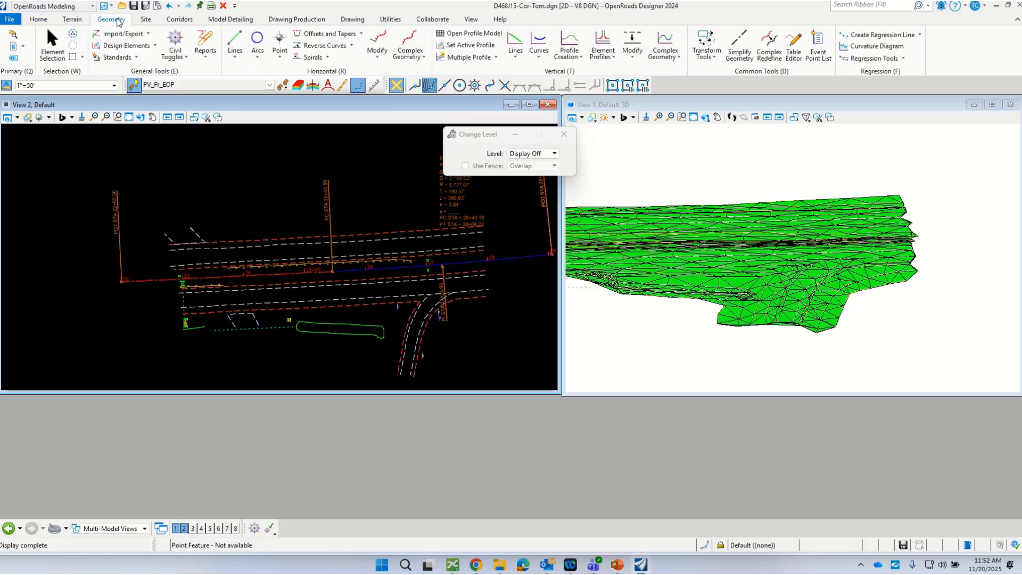
{"action": "left_click", "coordinate": [361, 33]}
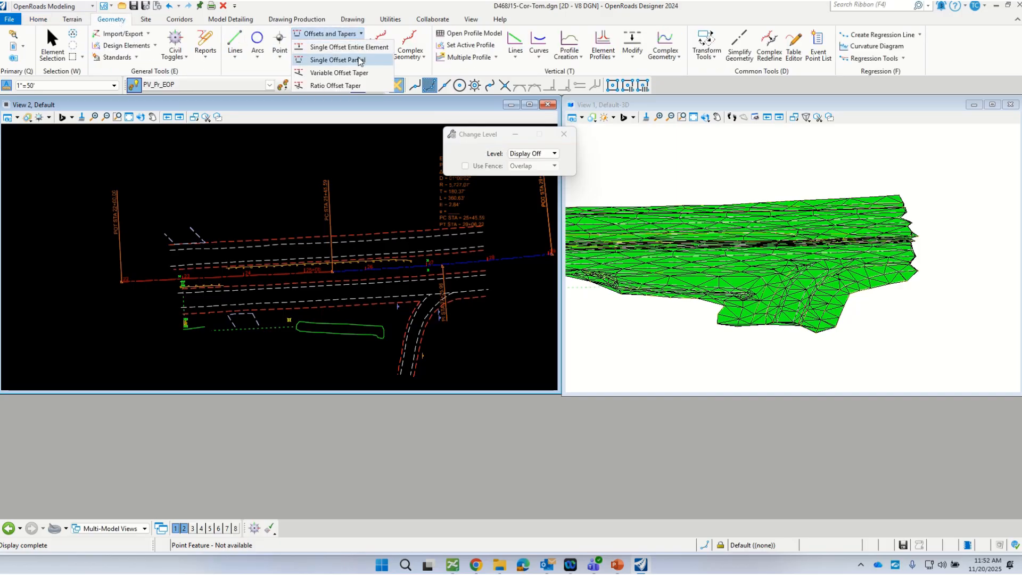
{"action": "left_click", "coordinate": [367, 48]}
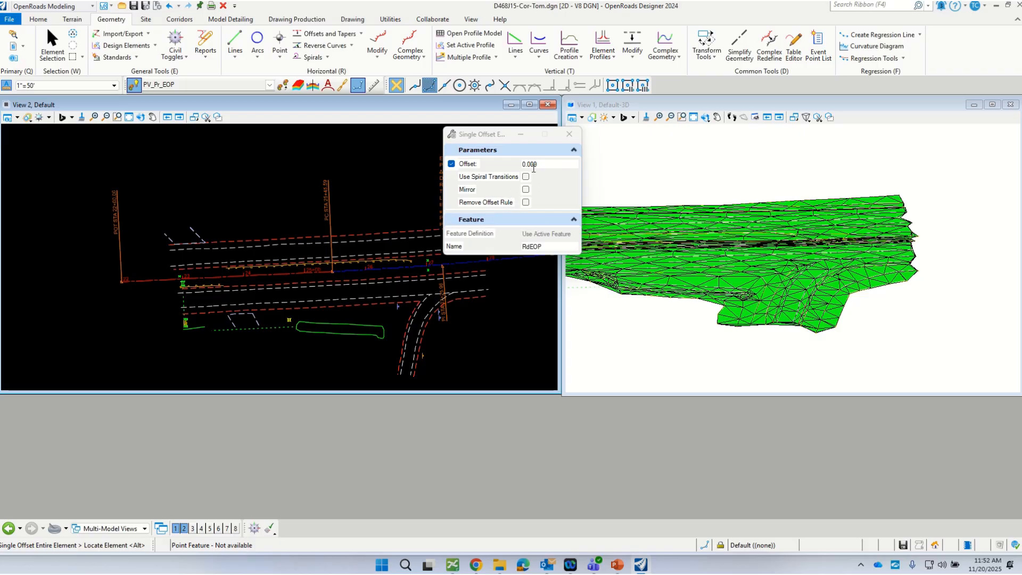
{"action": "scroll", "coordinate": [381, 289], "scroll_direction": "up", "scroll_amount": 1}
{"action": "left_click", "coordinate": [510, 163]}
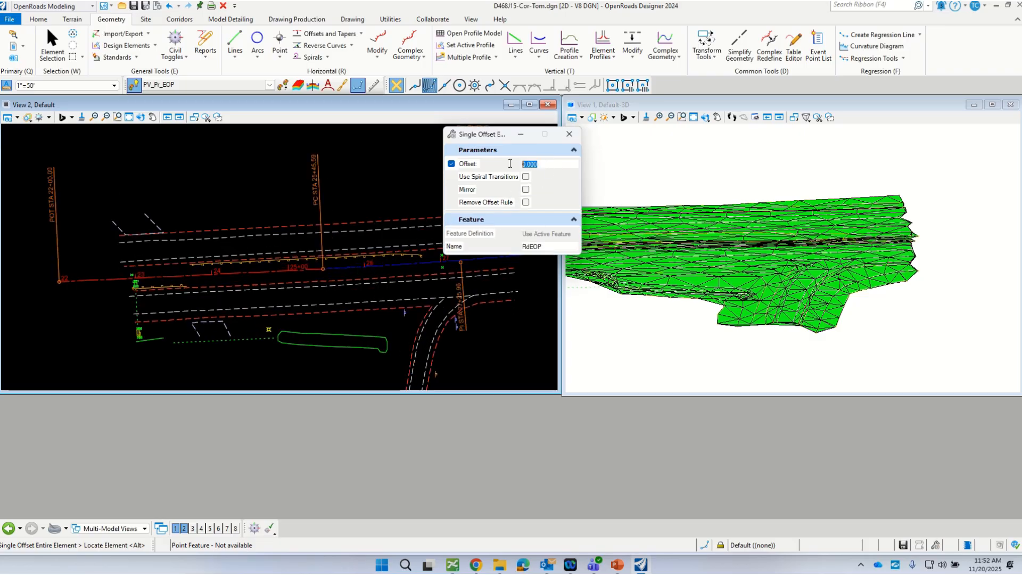
{"action": "key", "text": "Return"}
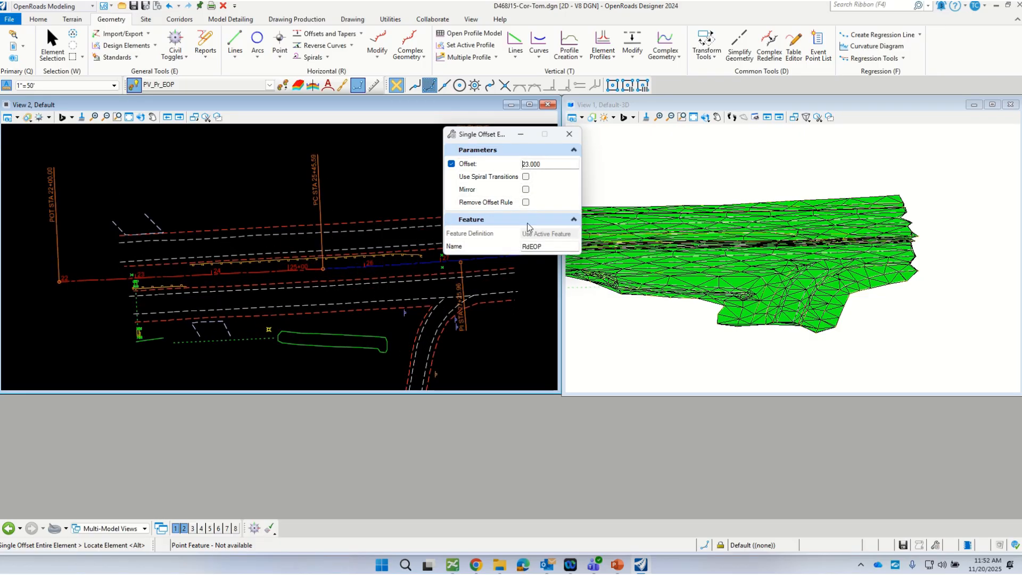
{"action": "left_click", "coordinate": [526, 190]}
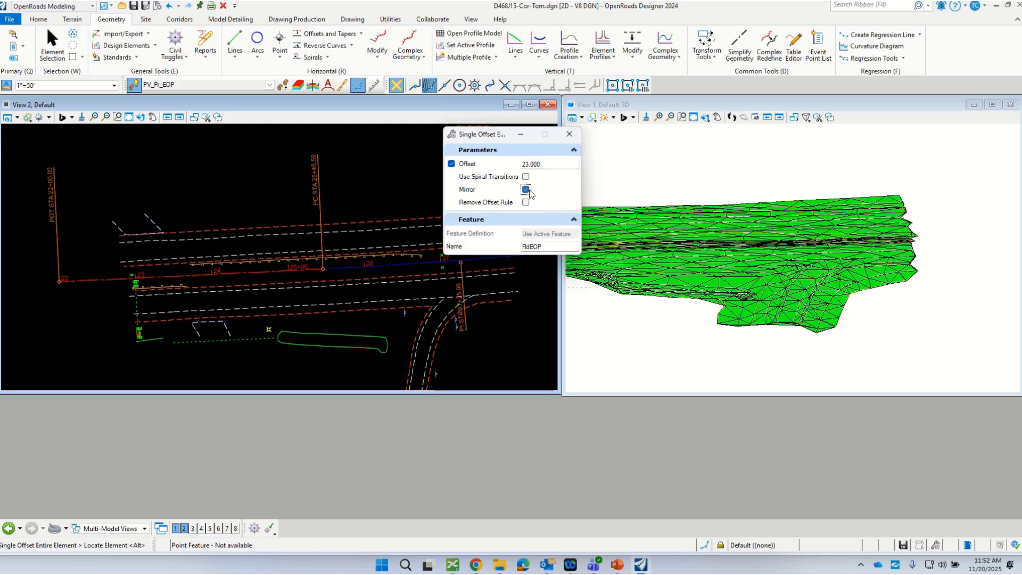
{"action": "left_click", "coordinate": [381, 266]}
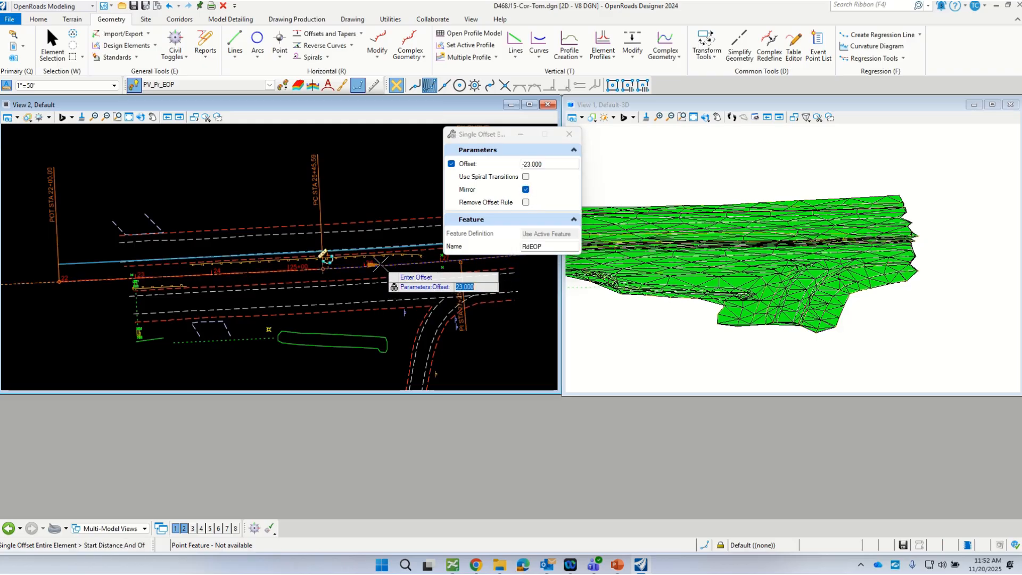
{"action": "left_click", "coordinate": [350, 353]}
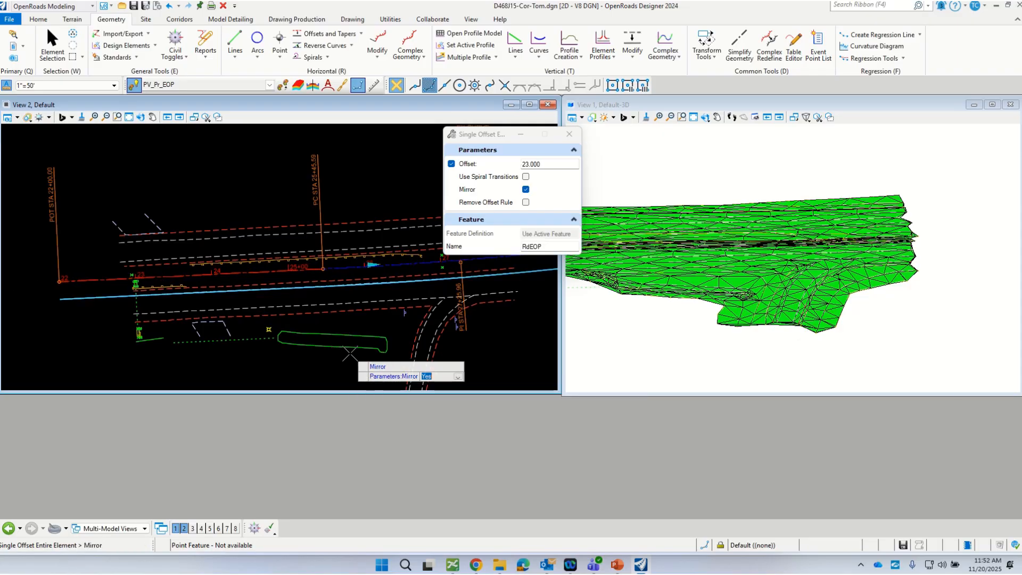
{"action": "left_click", "coordinate": [350, 353]}
{"action": "scroll", "coordinate": [314, 260], "scroll_direction": "up", "scroll_amount": 3}
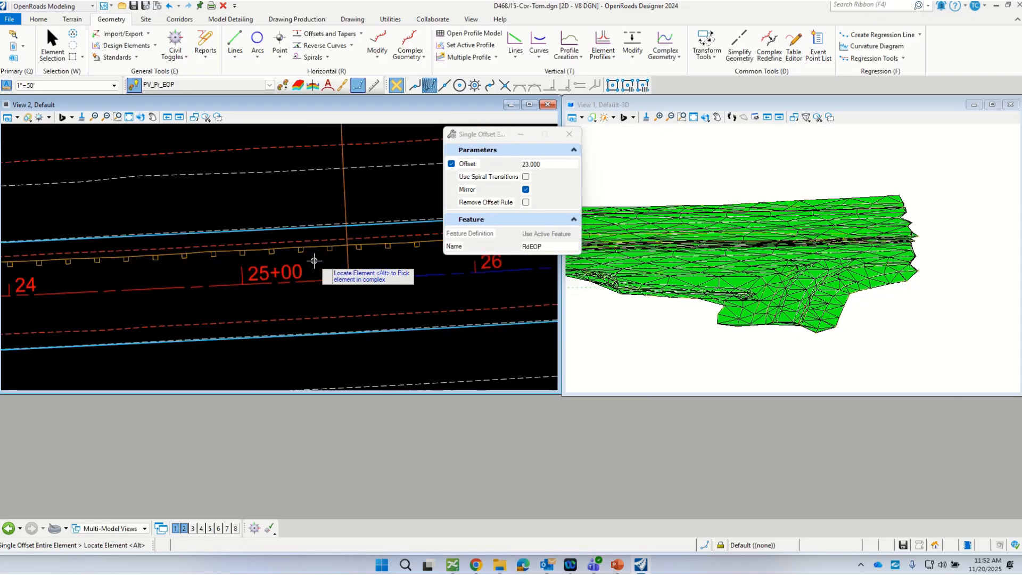
{"action": "scroll", "coordinate": [239, 255], "scroll_direction": "down", "scroll_amount": 4}
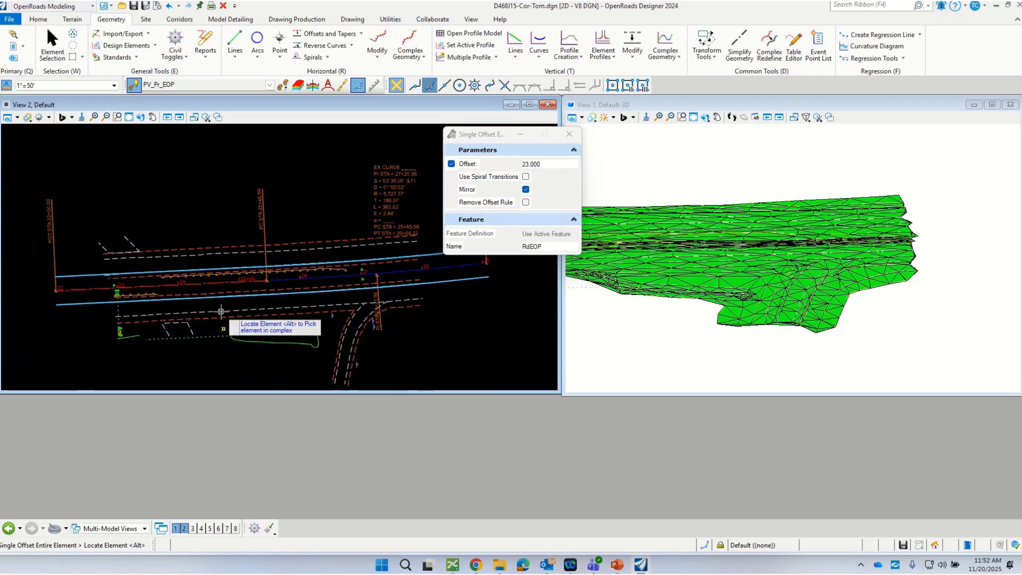
{"action": "scroll", "coordinate": [279, 308], "scroll_direction": "up", "scroll_amount": 1}
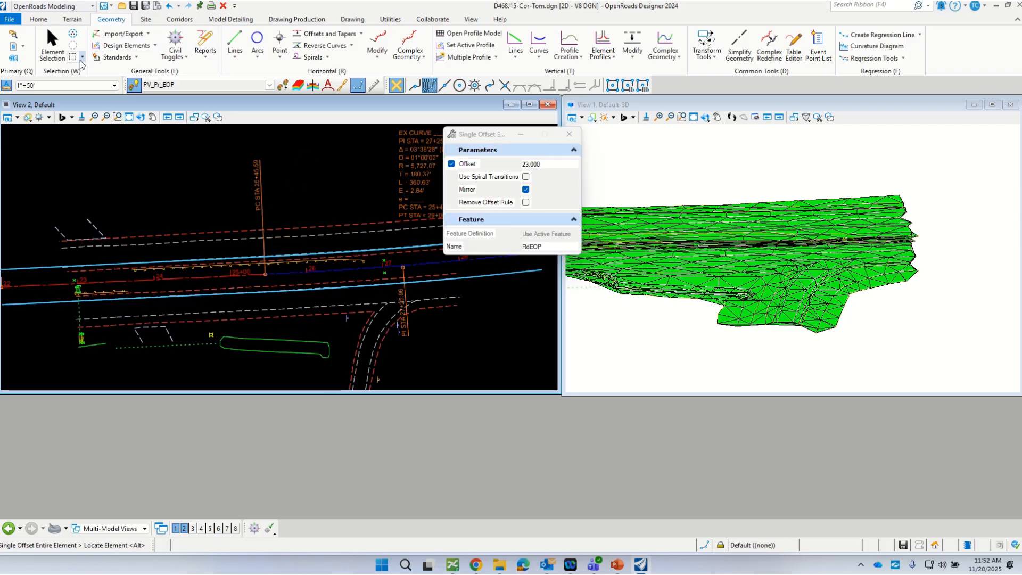
Step: Open the profile model of the lower edge-of-pavement line in View 6 and set its existing terrain profile as active
{"action": "left_click", "coordinate": [52, 47]}
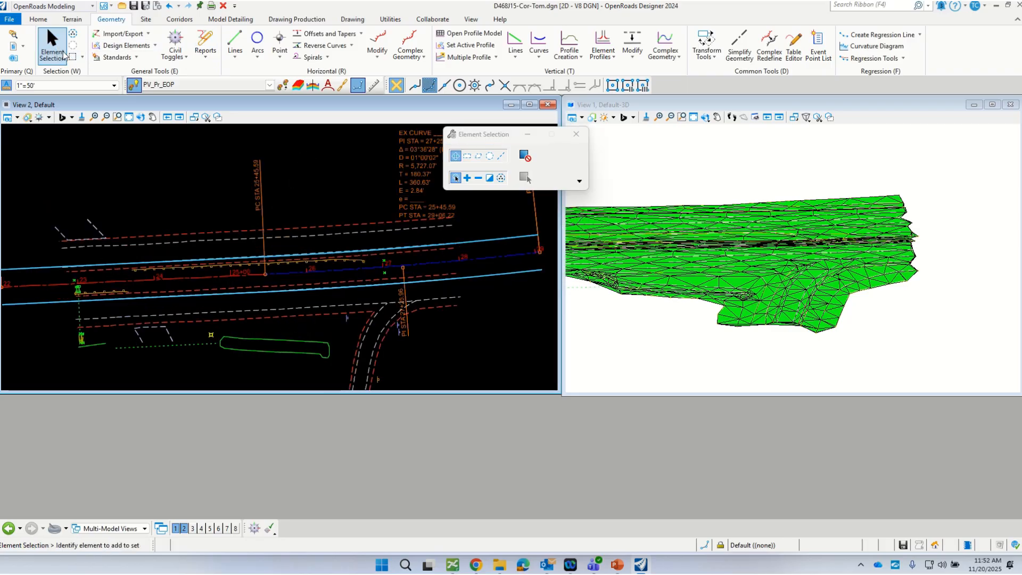
{"action": "left_click", "coordinate": [493, 278]}
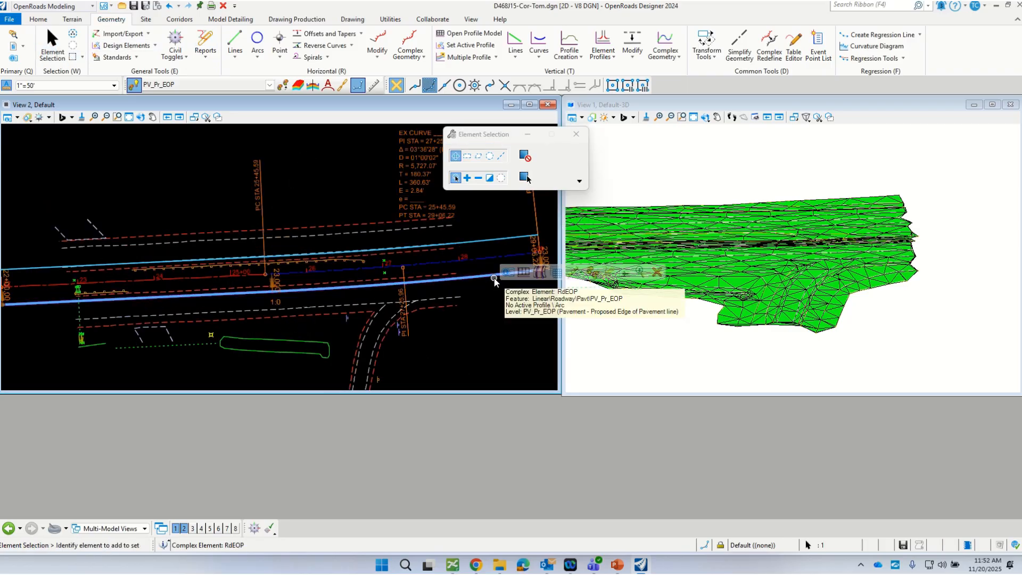
{"action": "left_click", "coordinate": [524, 273]}
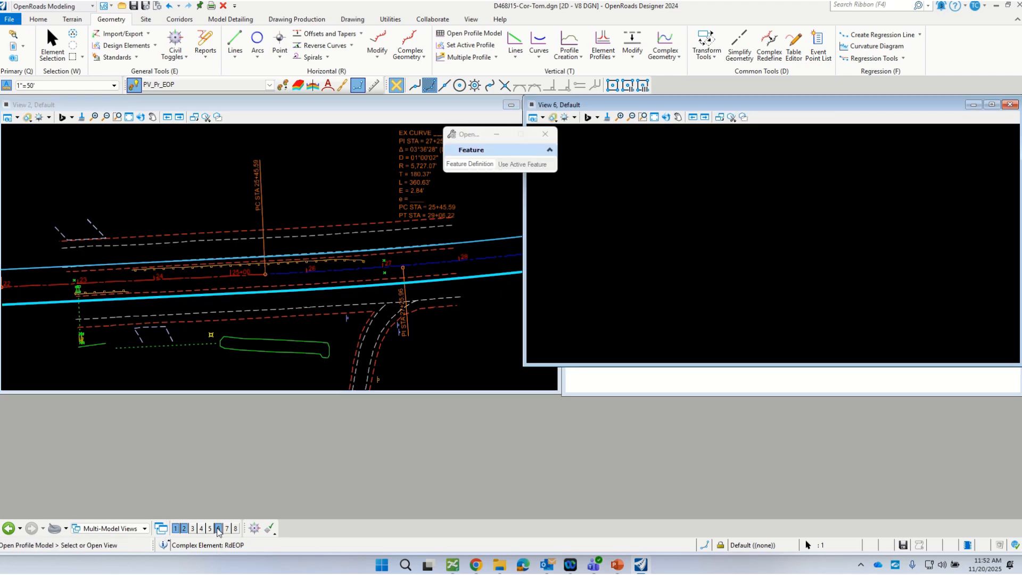
{"action": "left_click", "coordinate": [615, 320]}
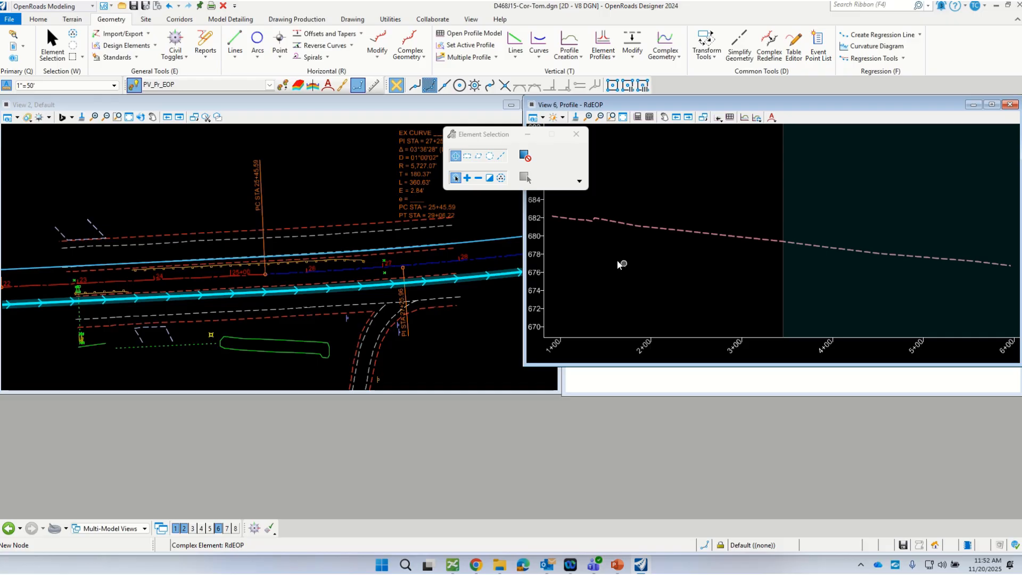
{"action": "left_click", "coordinate": [52, 45]}
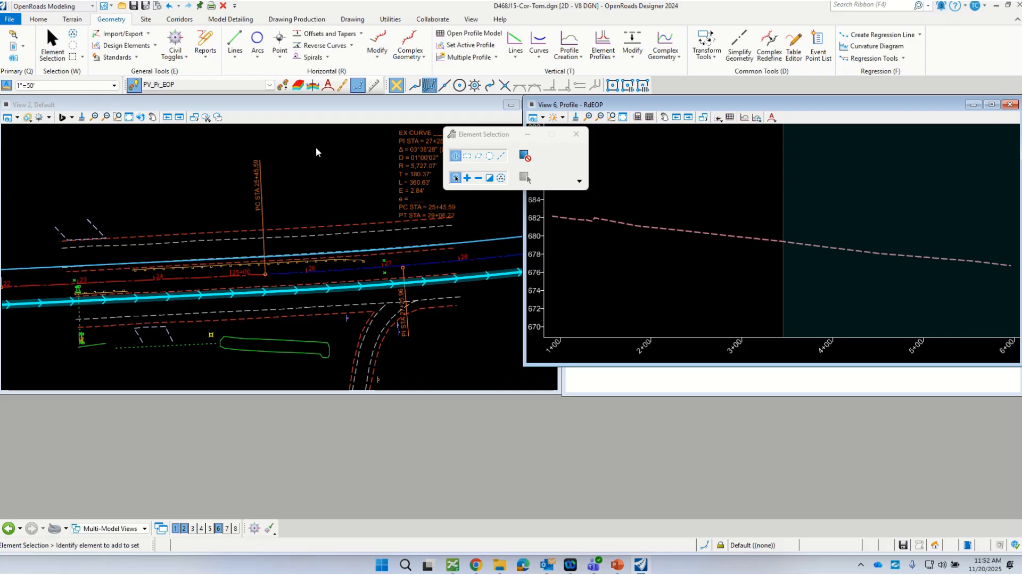
{"action": "left_click", "coordinate": [684, 233]}
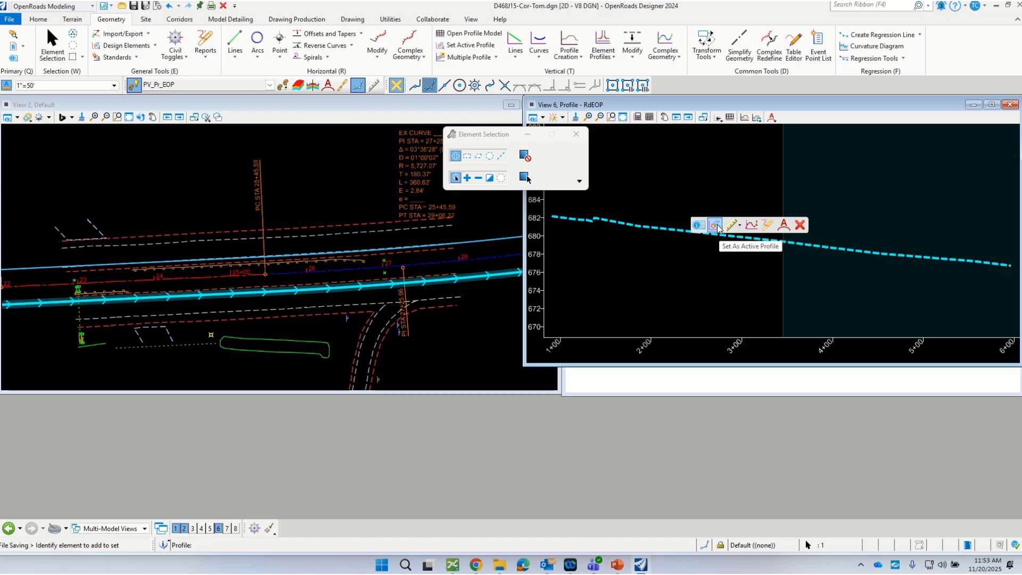
{"action": "left_click", "coordinate": [717, 226]}
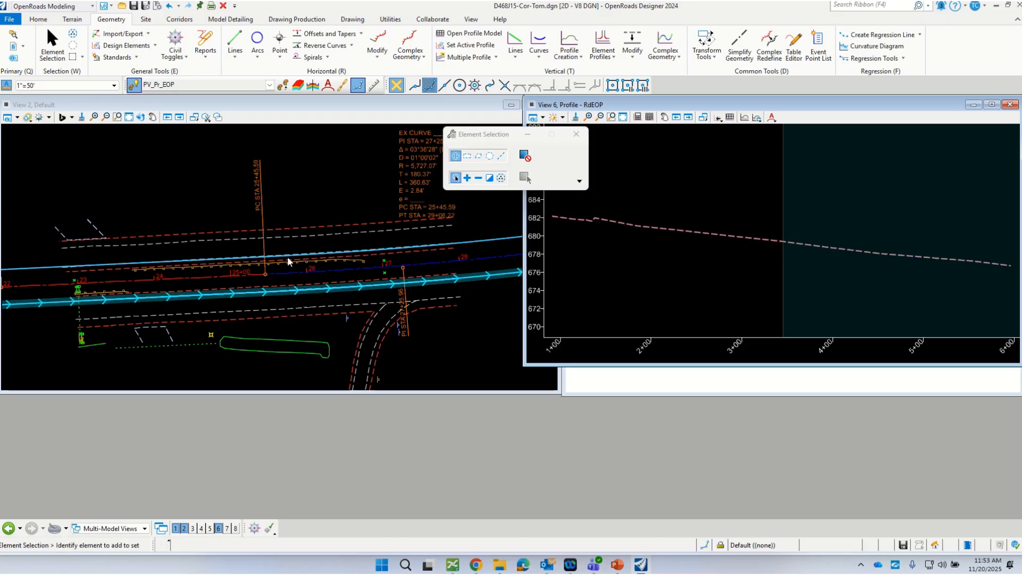
Step: Open the upper edge-of-pavement line's profile model in View 6, set its terrain profile as active, and close the profile view
{"action": "left_click", "coordinate": [300, 171]}
{"action": "left_click", "coordinate": [494, 240]}
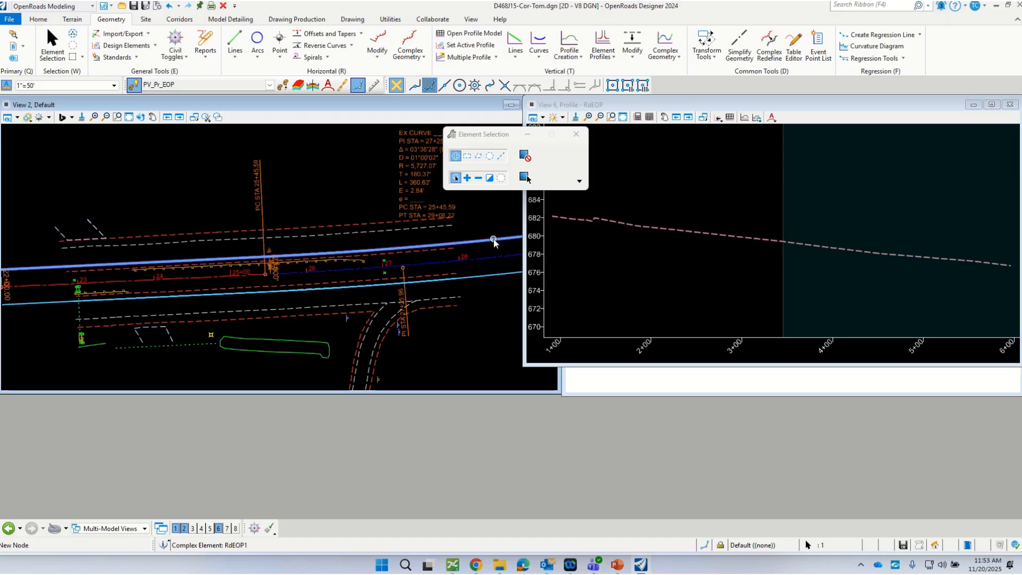
{"action": "mouse_move", "coordinate": [492, 244]}
{"action": "left_click", "coordinate": [522, 237]}
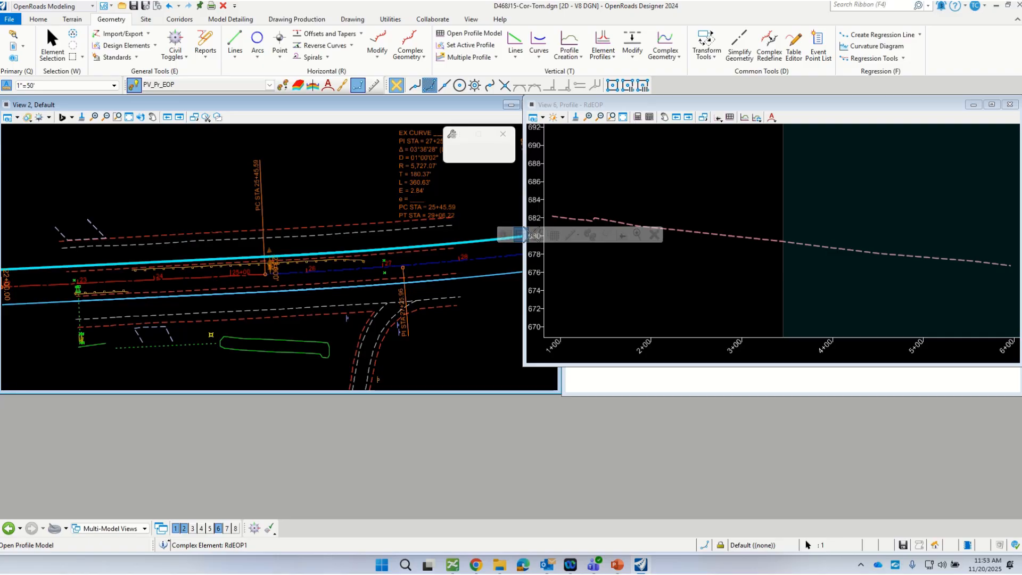
{"action": "left_click", "coordinate": [660, 203]}
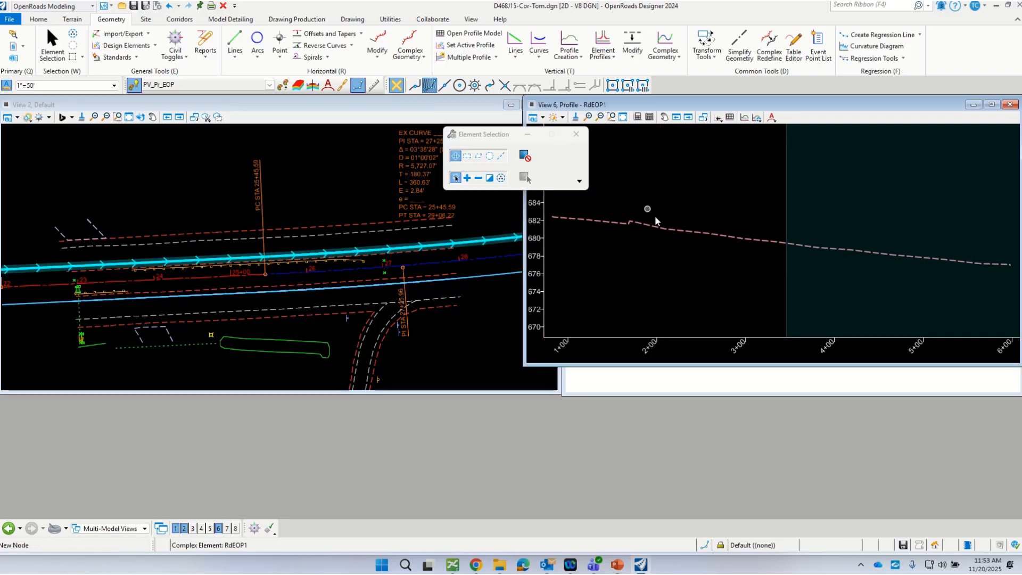
{"action": "left_click", "coordinate": [713, 238]}
{"action": "left_click", "coordinate": [740, 232]}
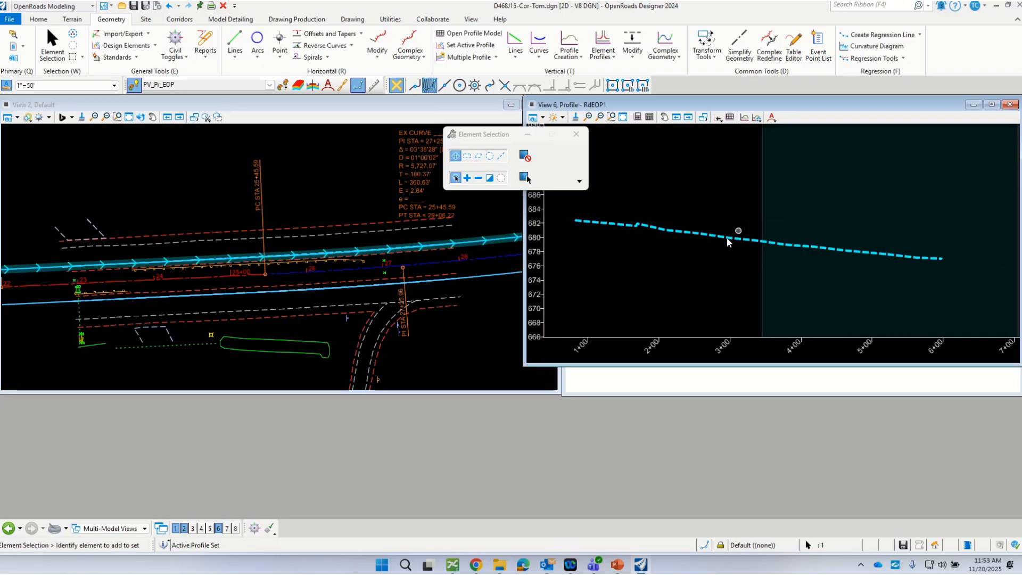
{"action": "left_click", "coordinate": [637, 266]}
{"action": "left_click", "coordinate": [1010, 105]}
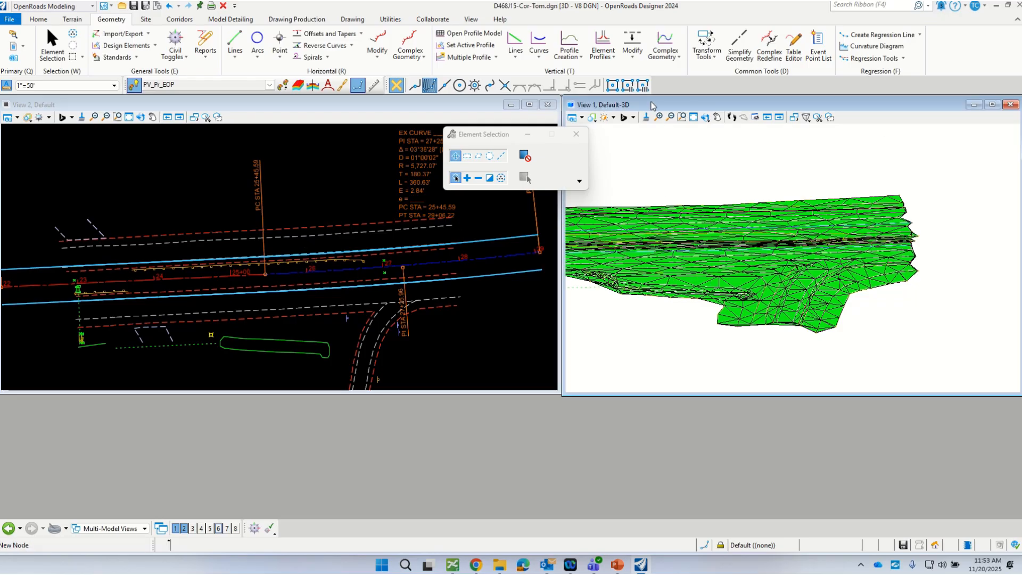
Step: Rotate the 3D view dynamically to a tilted, oblique look at the terrain along the roadway
{"action": "left_click", "coordinate": [705, 117]}
{"action": "left_click", "coordinate": [716, 127]}
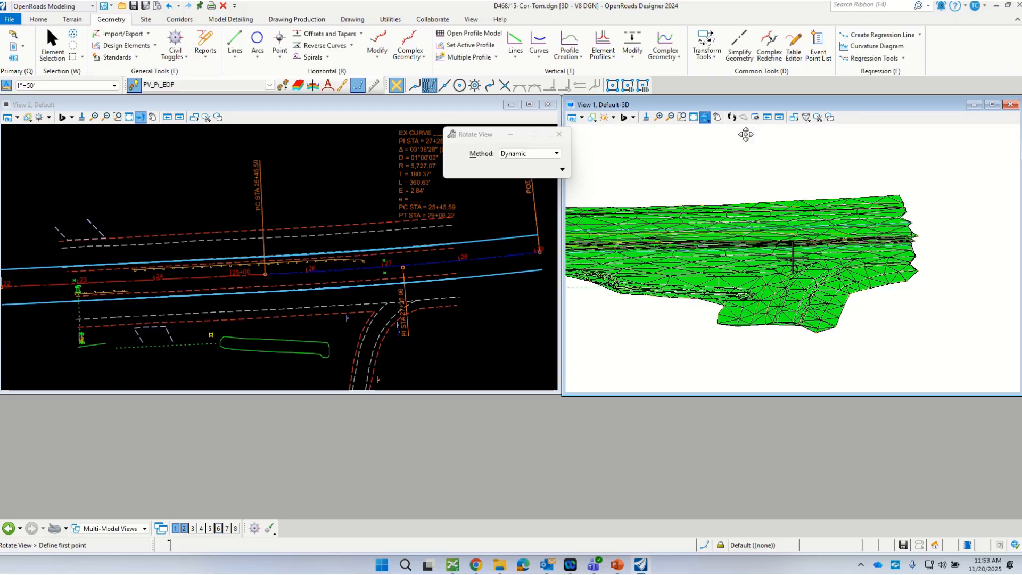
{"action": "left_click", "coordinate": [664, 276]}
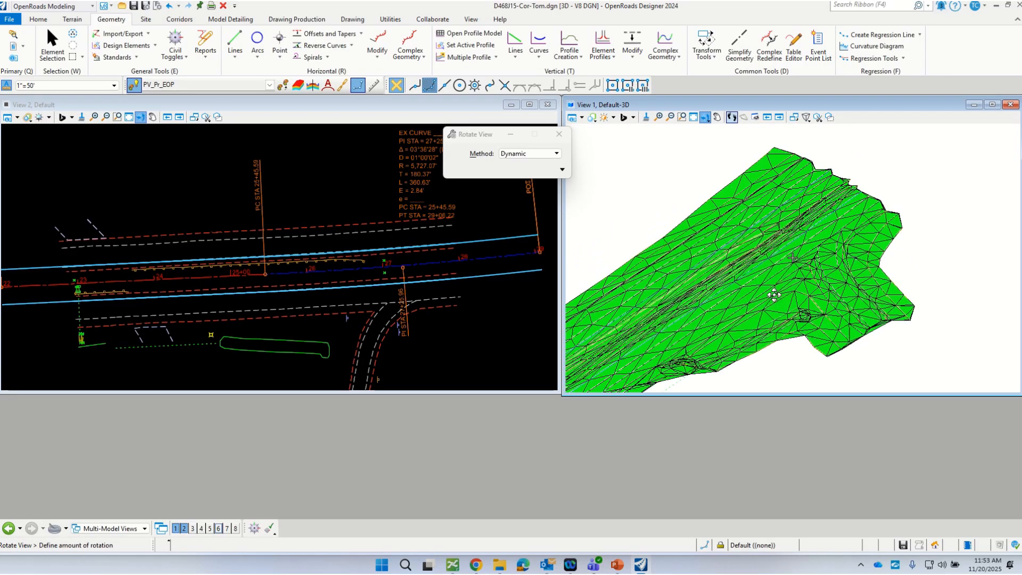
{"action": "left_click", "coordinate": [785, 269]}
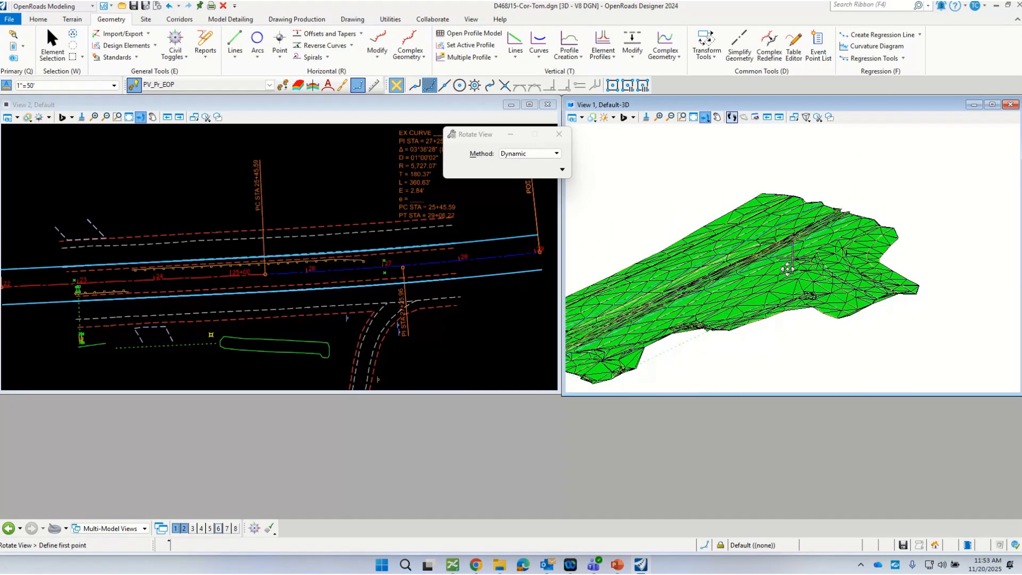
{"action": "right_click", "coordinate": [786, 269]}
{"action": "scroll", "coordinate": [673, 277], "scroll_direction": "up", "scroll_amount": 1}
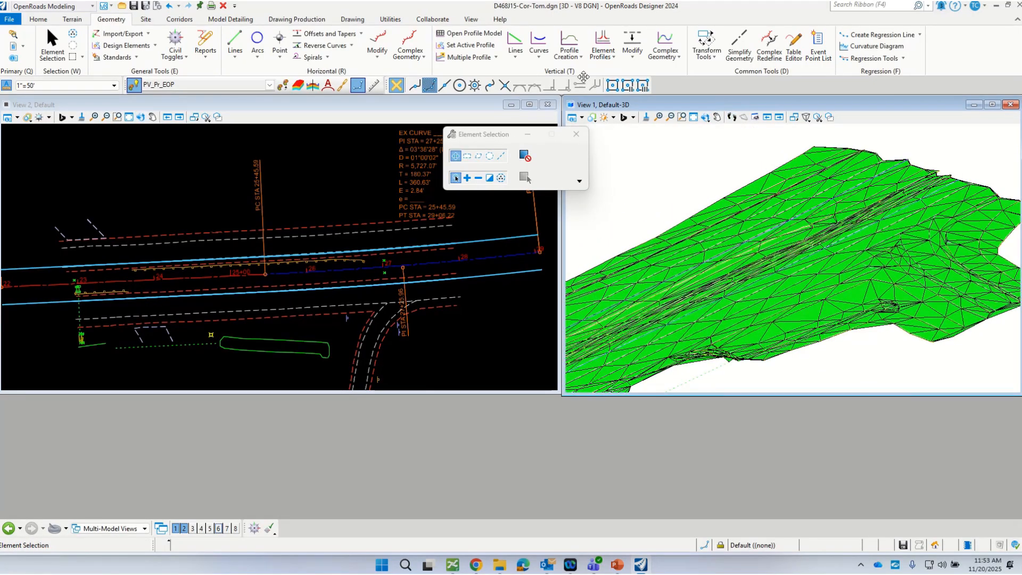
Step: Set the 3D view's display style to Illustration:Modeling and examine the edge-of-pavement lines on the terrain
{"action": "left_click", "coordinate": [573, 118]}
{"action": "left_click", "coordinate": [718, 162]}
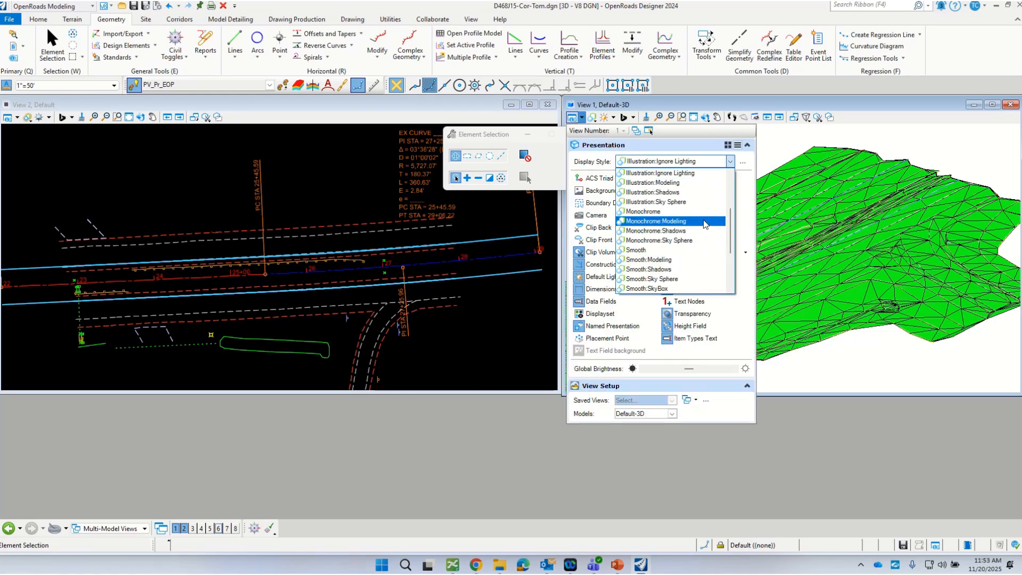
{"action": "scroll", "coordinate": [703, 223], "scroll_direction": "up", "scroll_amount": 3}
{"action": "left_click", "coordinate": [693, 212]}
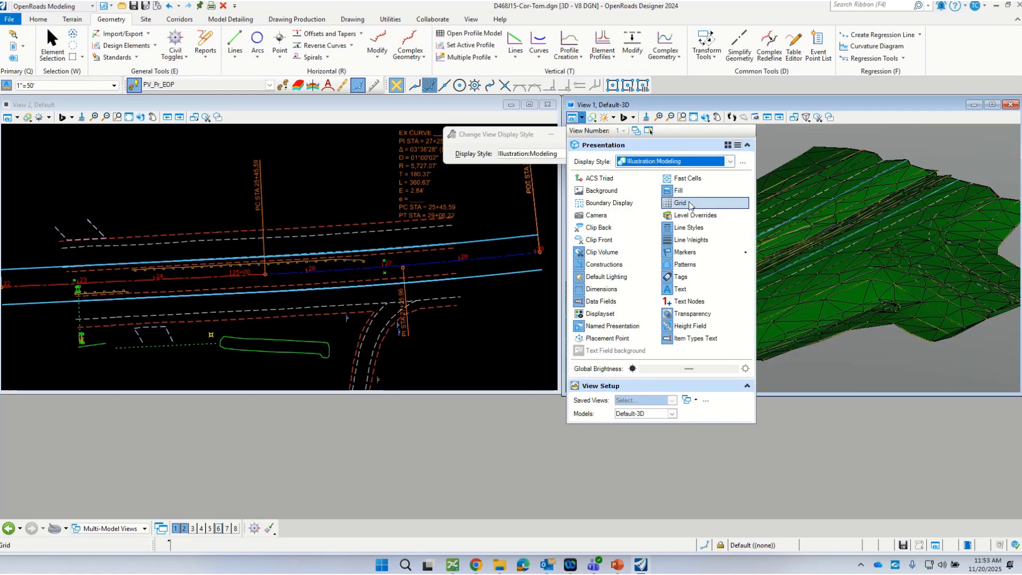
{"action": "left_click", "coordinate": [766, 144]}
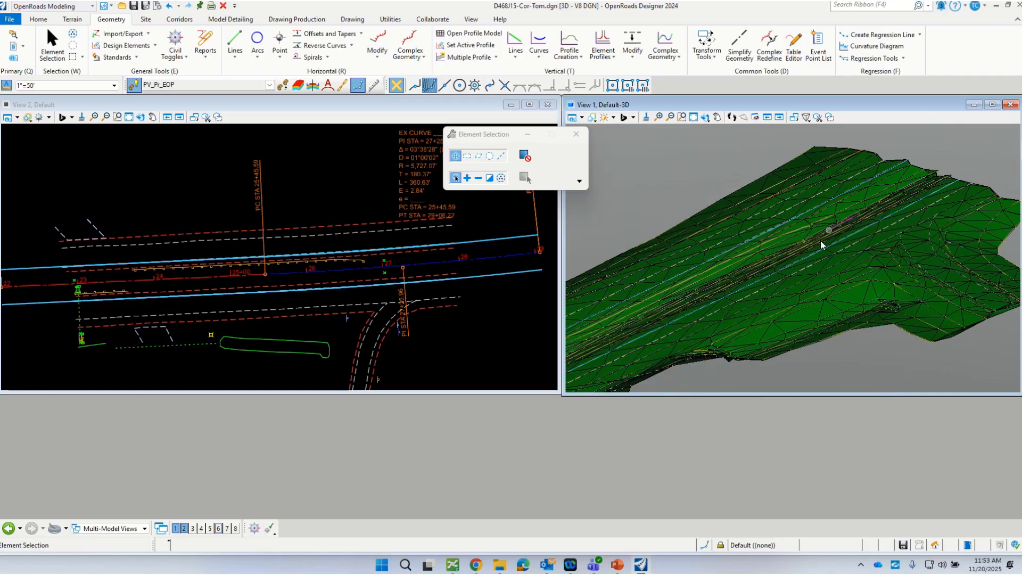
{"action": "scroll", "coordinate": [692, 312], "scroll_direction": "up", "scroll_amount": 2}
{"action": "scroll", "coordinate": [736, 246], "scroll_direction": "up", "scroll_amount": 3}
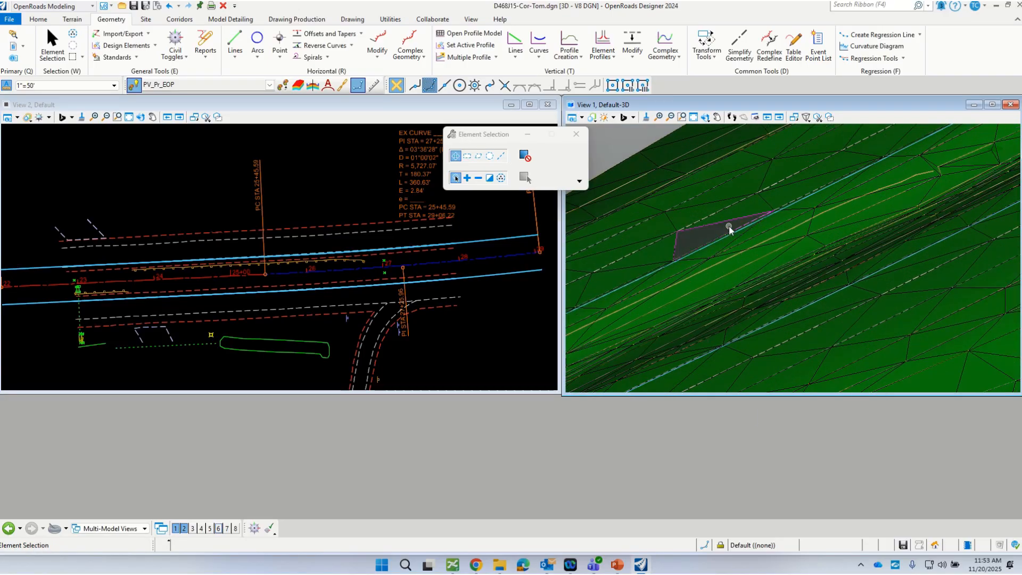
{"action": "scroll", "coordinate": [811, 227], "scroll_direction": "down", "scroll_amount": 2}
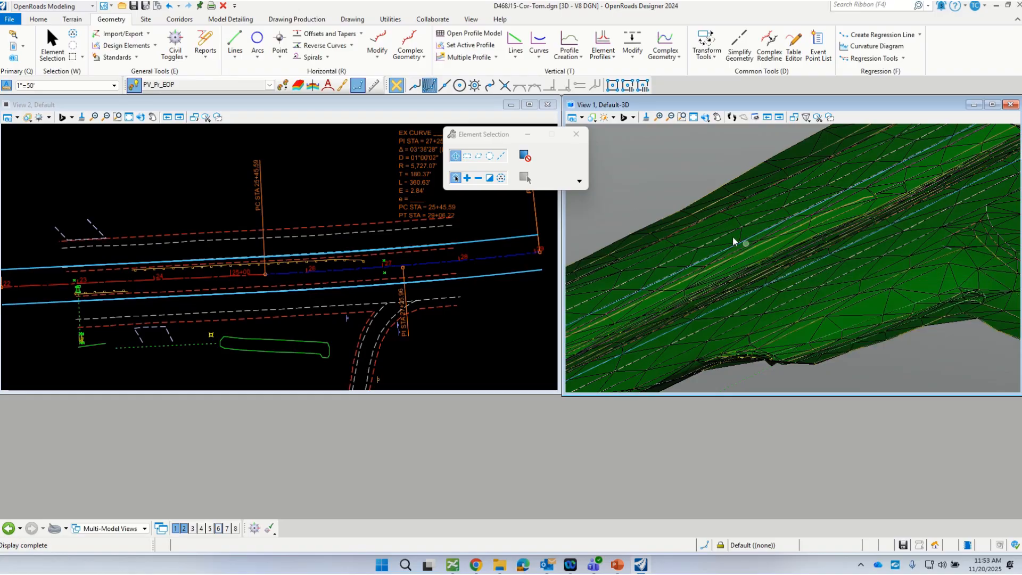
{"action": "scroll", "coordinate": [761, 270], "scroll_direction": "down", "scroll_amount": 2}
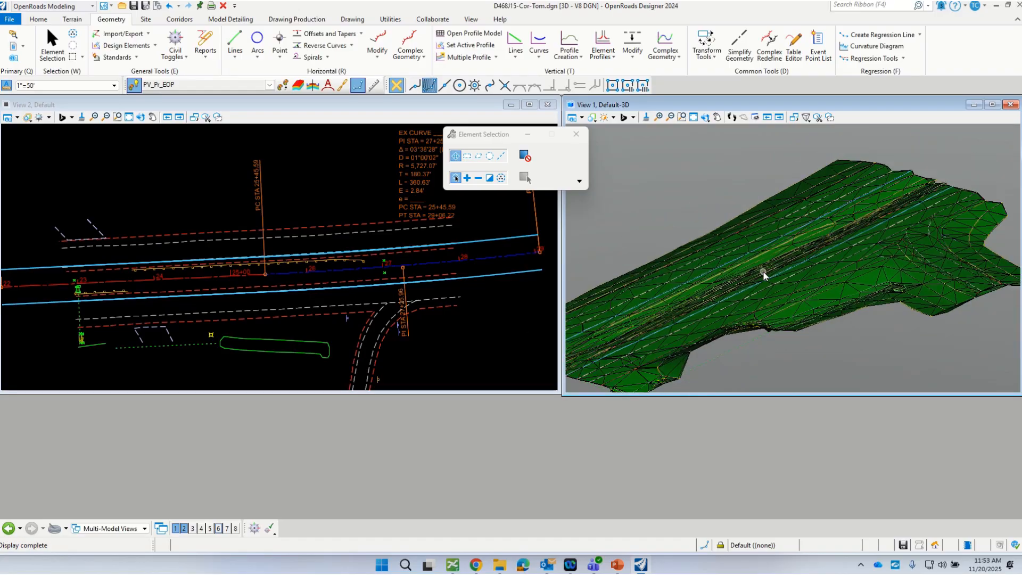
{"action": "left_click", "coordinate": [468, 320]}
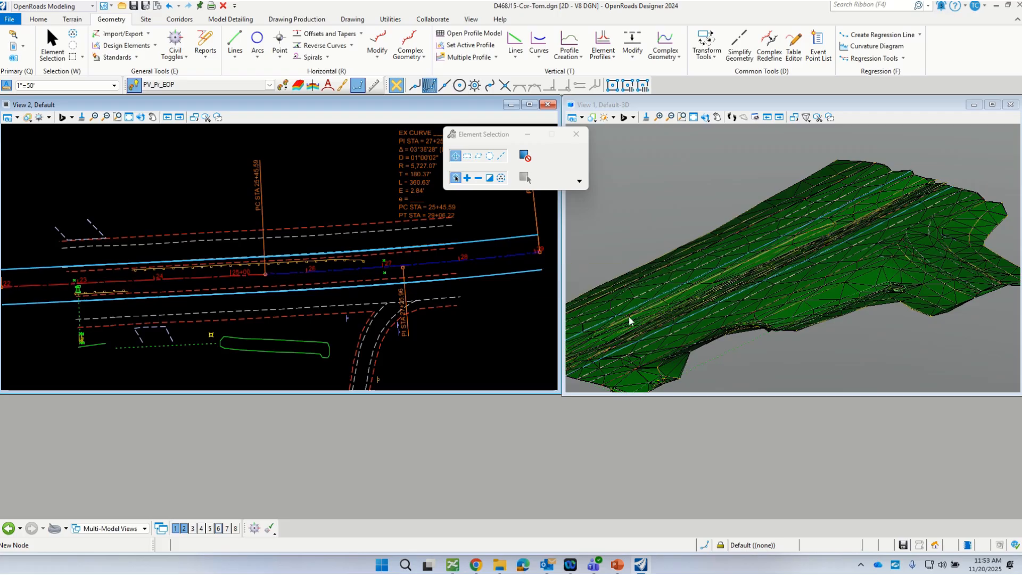
Step: Open the profile model of the existing centerline ExCL in View 3
{"action": "scroll", "coordinate": [720, 301], "scroll_direction": "down", "scroll_amount": 1}
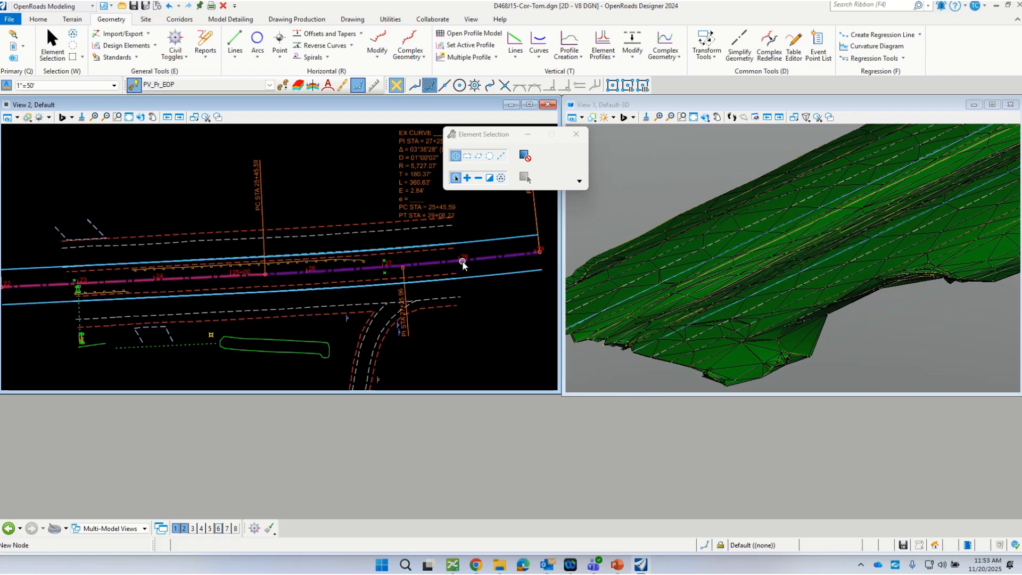
{"action": "left_click", "coordinate": [482, 259]}
{"action": "mouse_move", "coordinate": [482, 261]}
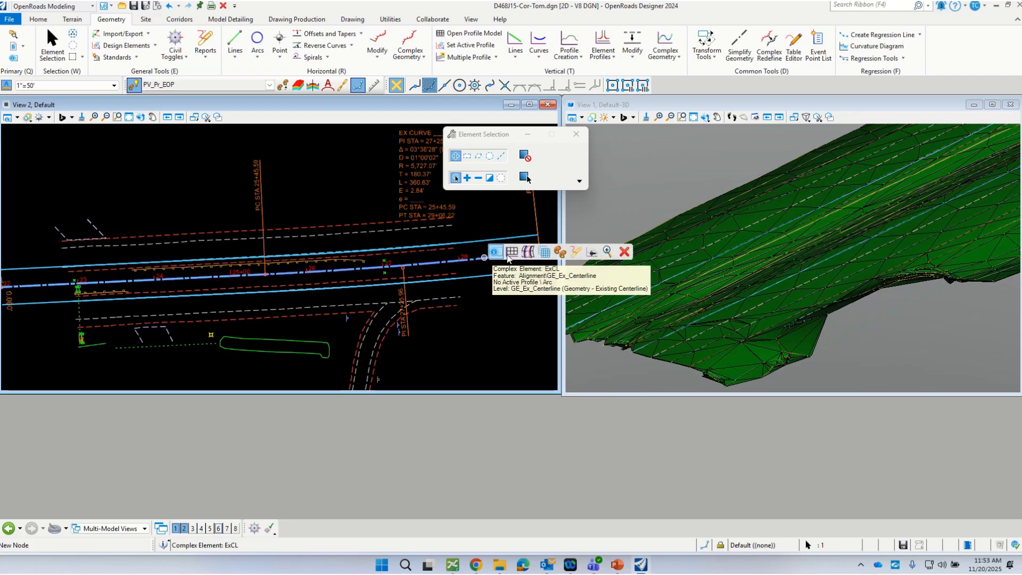
{"action": "left_click", "coordinate": [511, 253]}
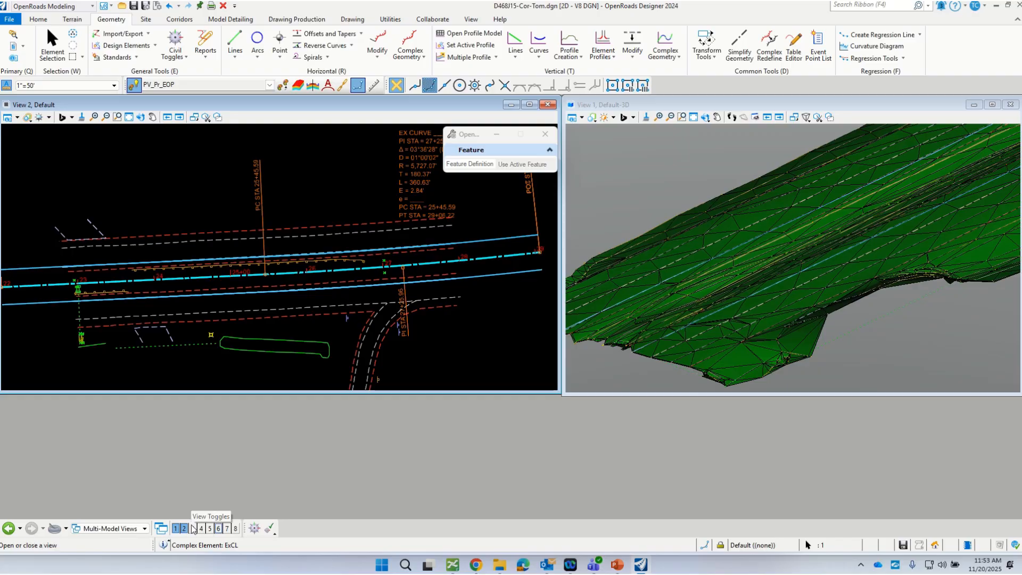
{"action": "left_click", "coordinate": [192, 528]}
{"action": "left_click", "coordinate": [719, 238]}
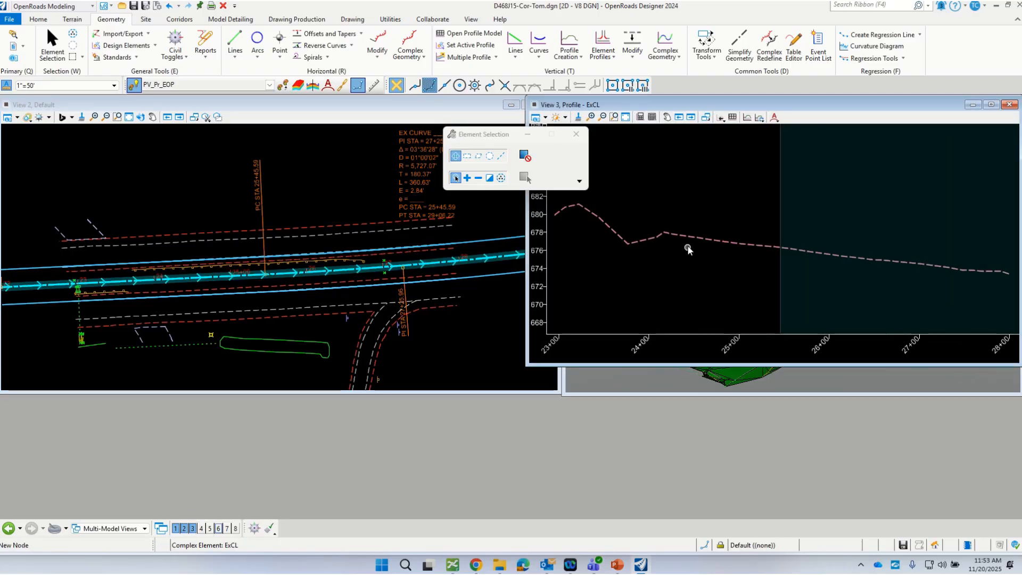
Step: Set the centerline's existing terrain profile as active, close the profile view and check the centerline on the 3D terrain
{"action": "left_click", "coordinate": [696, 237]}
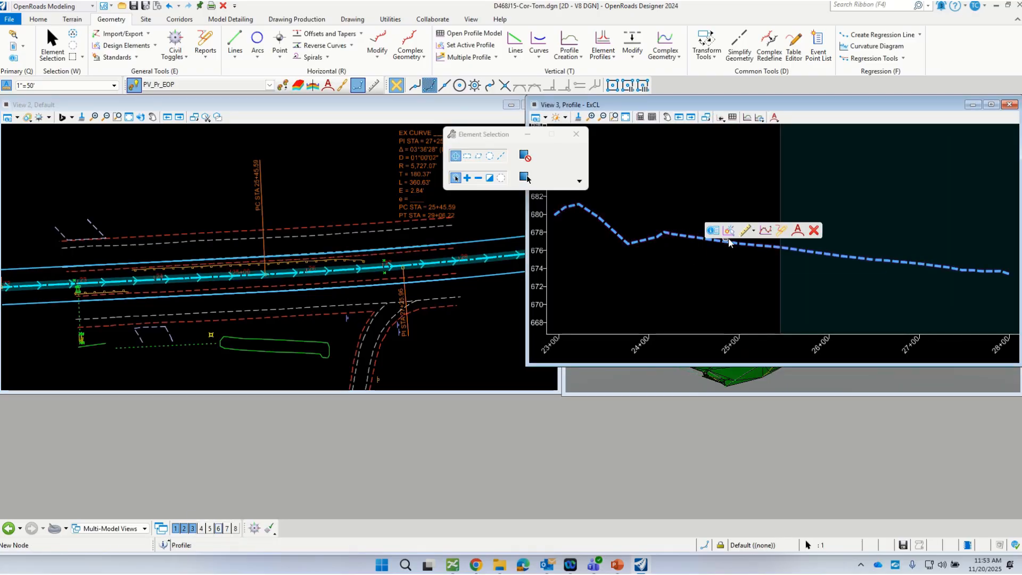
{"action": "left_click", "coordinate": [729, 230]}
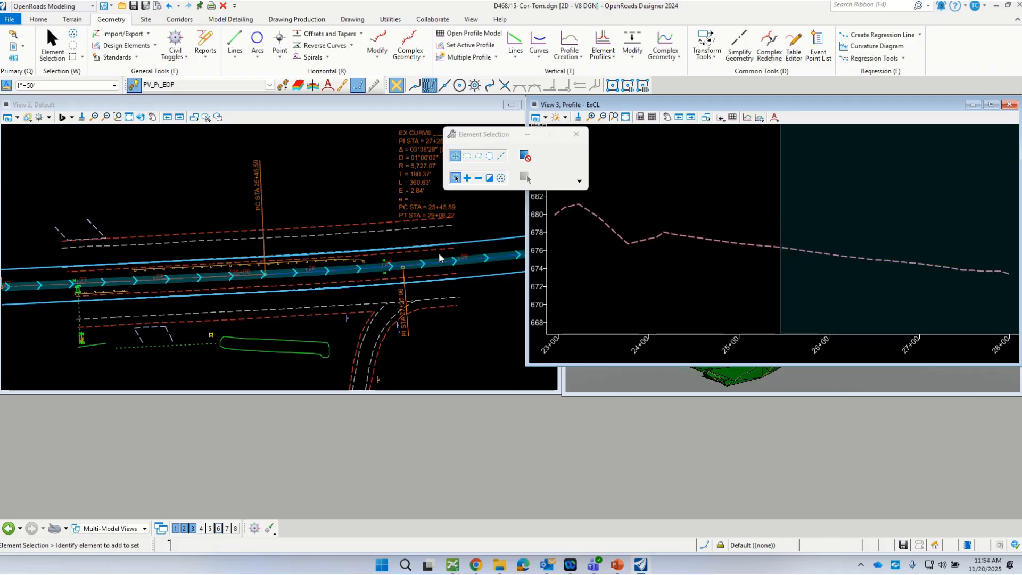
{"action": "left_click_drag", "start_coordinate": [602, 99], "coordinate": [205, 269]}
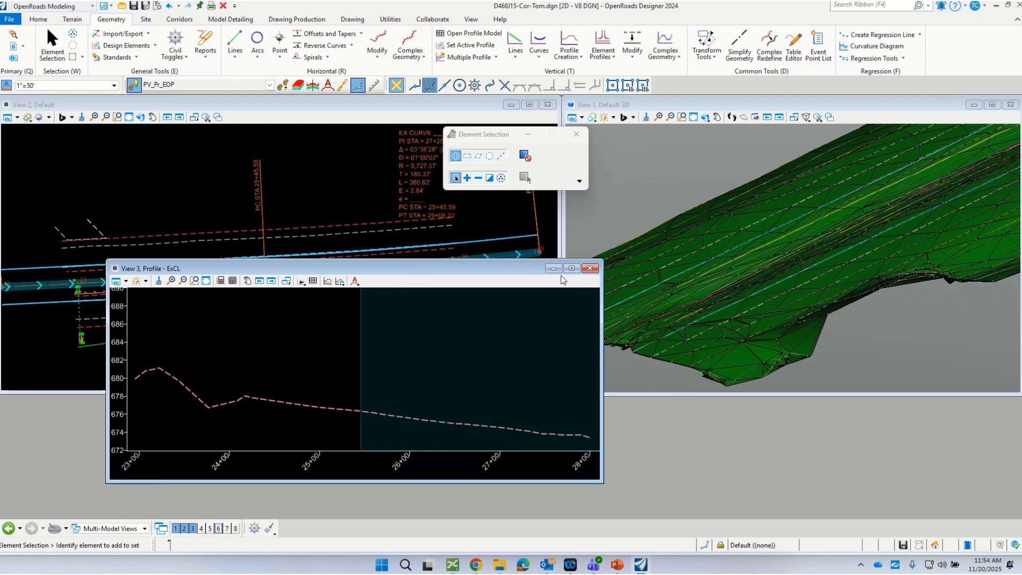
{"action": "left_click", "coordinate": [590, 268]}
{"action": "scroll", "coordinate": [847, 238], "scroll_direction": "up", "scroll_amount": 3}
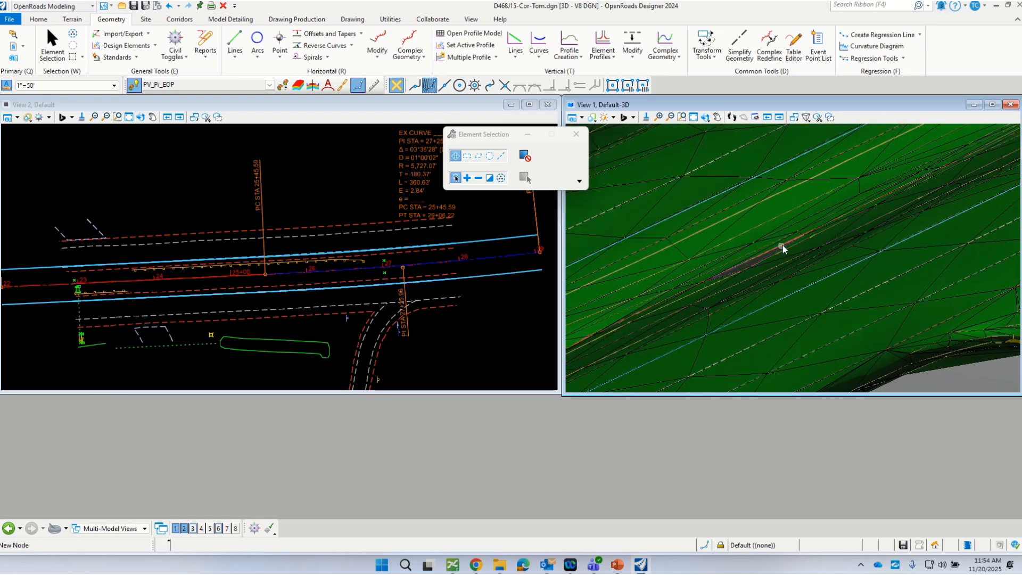
{"action": "scroll", "coordinate": [816, 233], "scroll_direction": "down", "scroll_amount": 2}
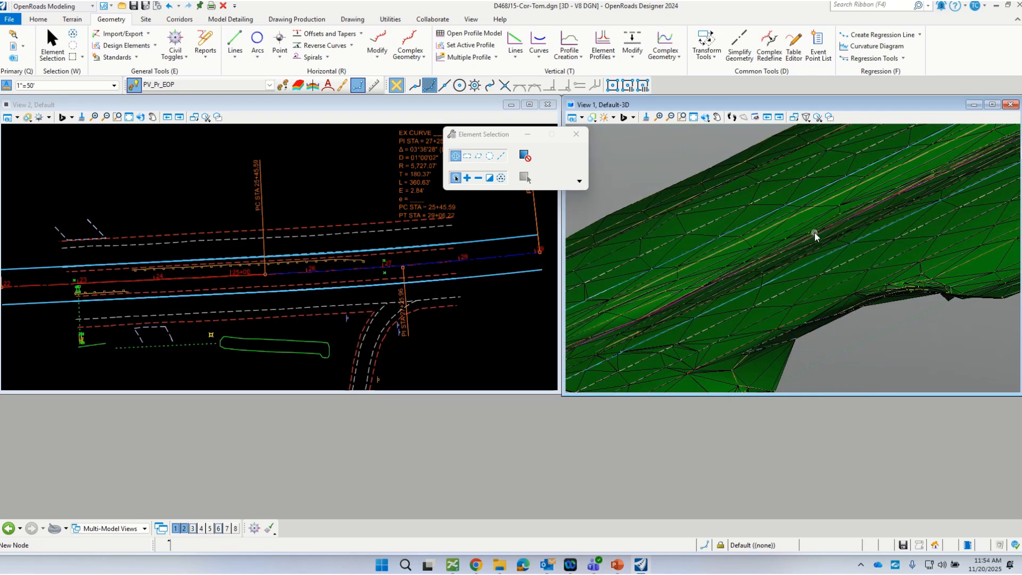
{"action": "scroll", "coordinate": [775, 258], "scroll_direction": "down", "scroll_amount": 1}
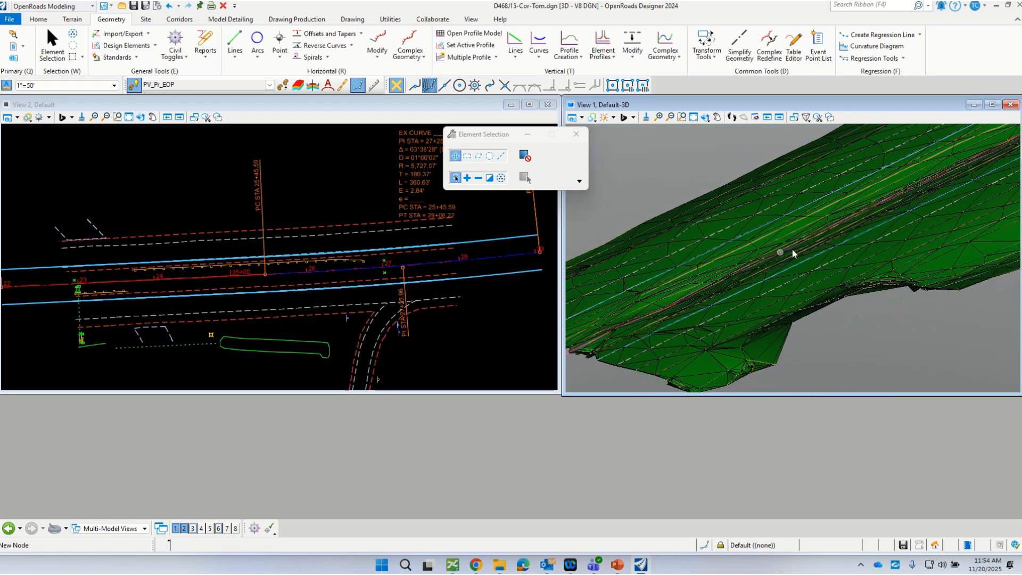
Step: Open the corridor template editor, expand IDOTStandard down to Components, Crossover and HMA, and widen the template library list
{"action": "left_click", "coordinate": [450, 349]}
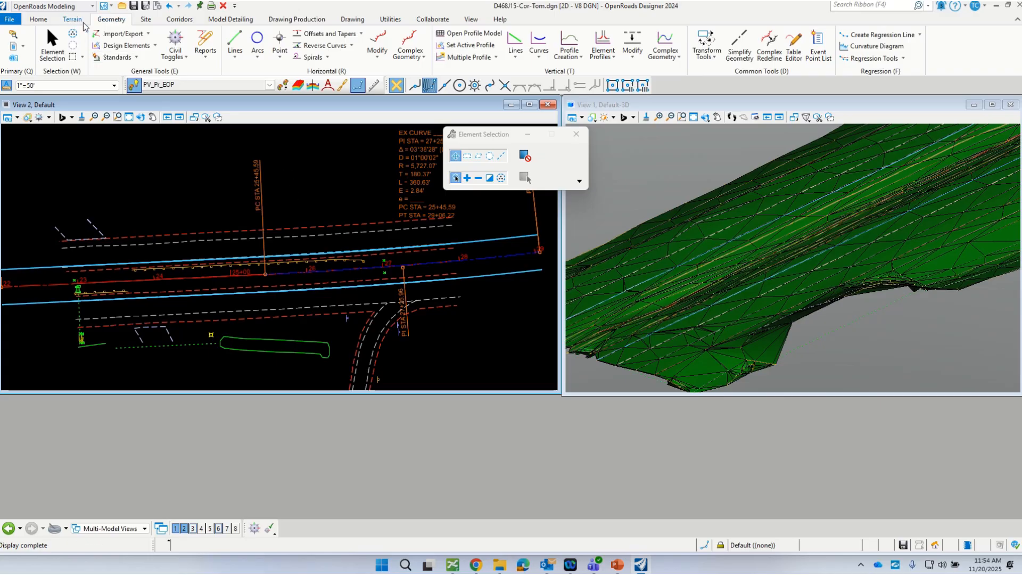
{"action": "left_click", "coordinate": [175, 20]}
{"action": "left_click", "coordinate": [250, 40]}
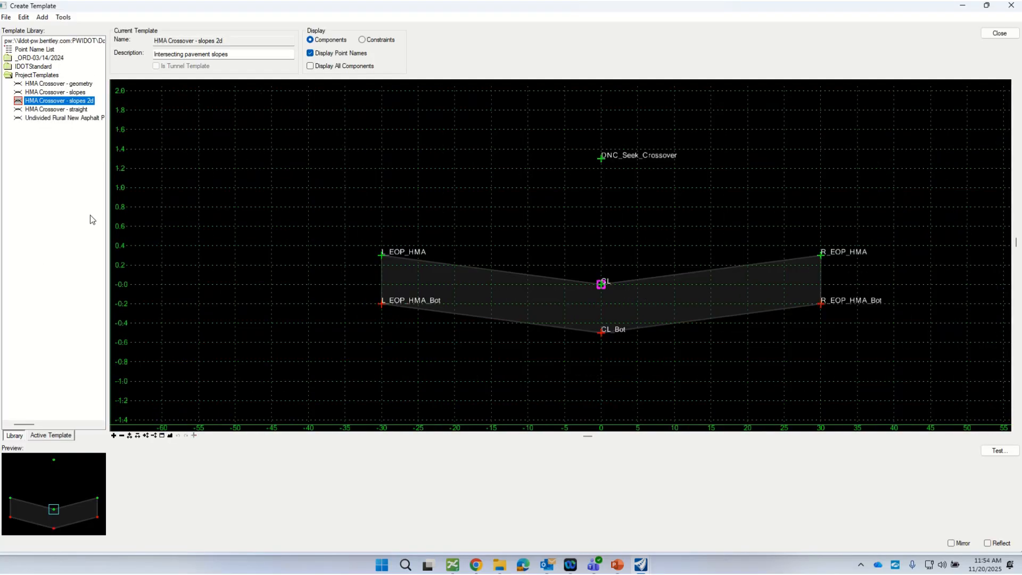
{"action": "double_click", "coordinate": [10, 67]}
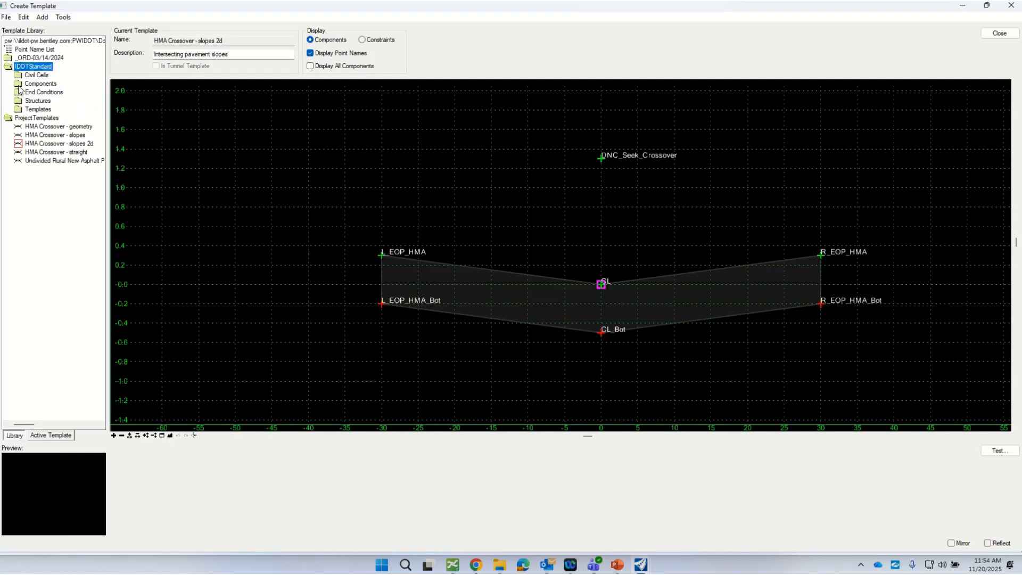
{"action": "double_click", "coordinate": [19, 86]}
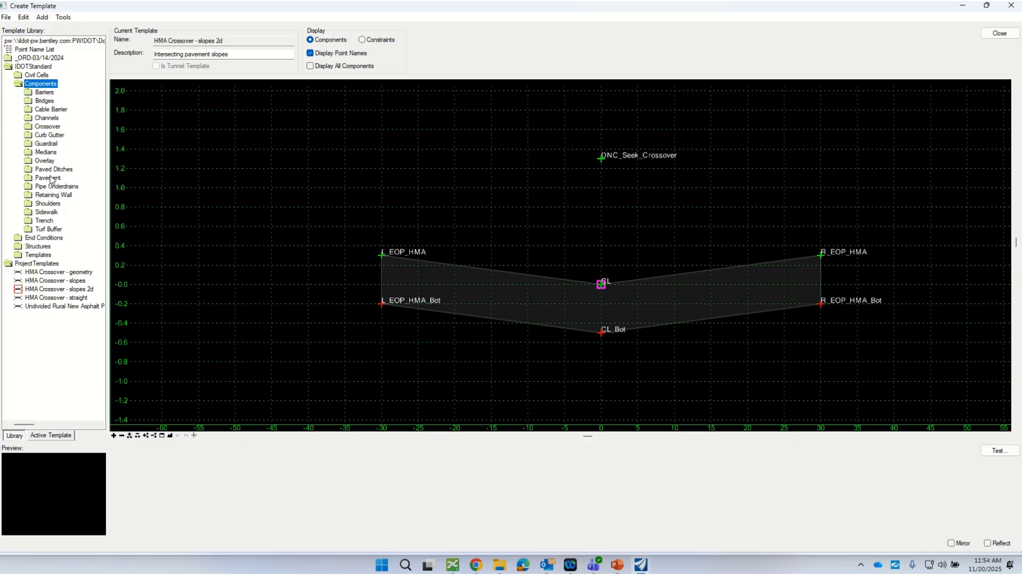
{"action": "double_click", "coordinate": [35, 126]}
{"action": "double_click", "coordinate": [39, 136]}
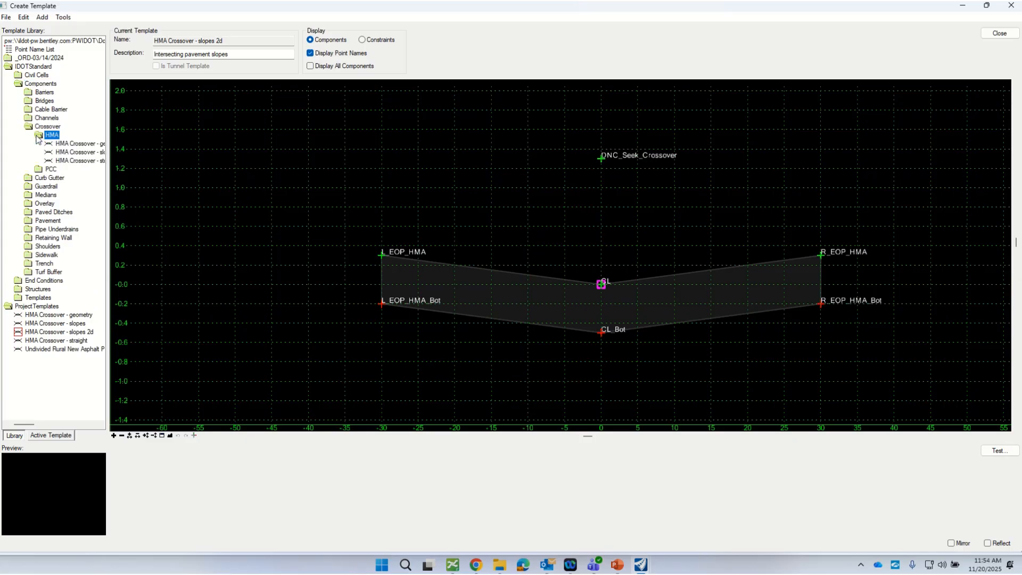
{"action": "left_click_drag", "start_coordinate": [108, 169], "coordinate": [149, 169]}
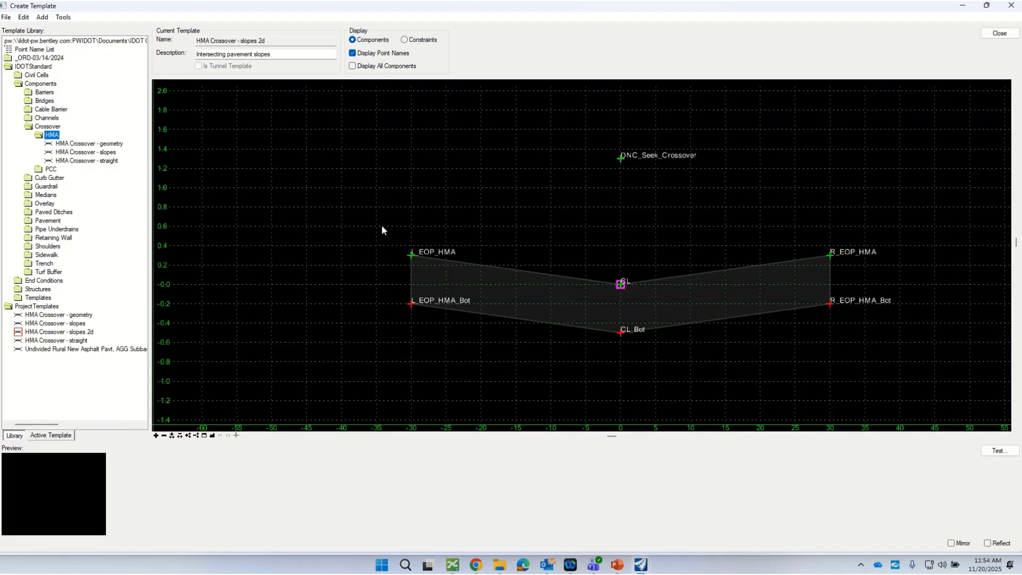
Step: Copy the HMA Crossover - straight template from the HMA folder into the ProjectTemplates folder
{"action": "left_click", "coordinate": [88, 161]}
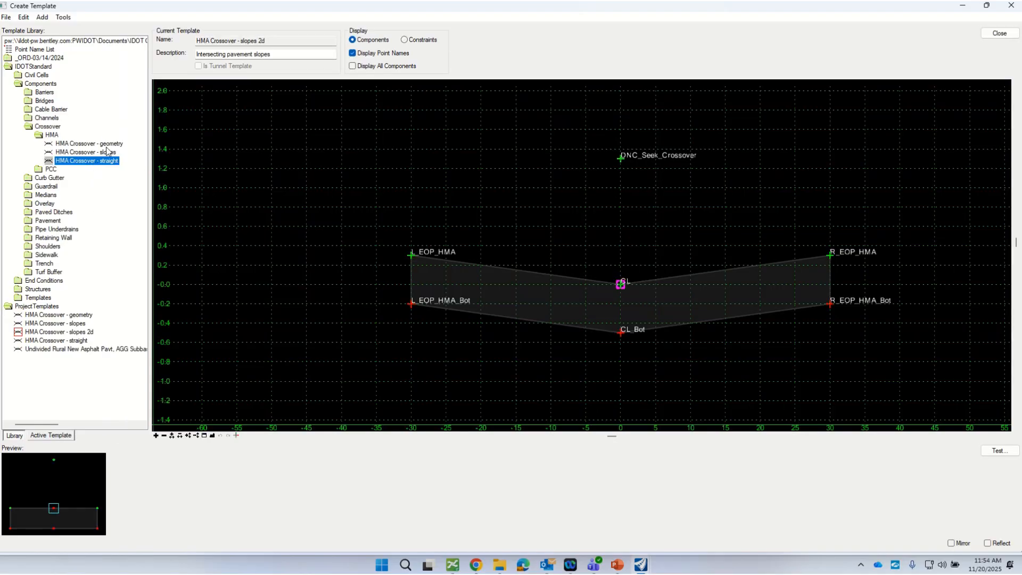
{"action": "double_click", "coordinate": [49, 162]}
{"action": "right_click", "coordinate": [61, 164]}
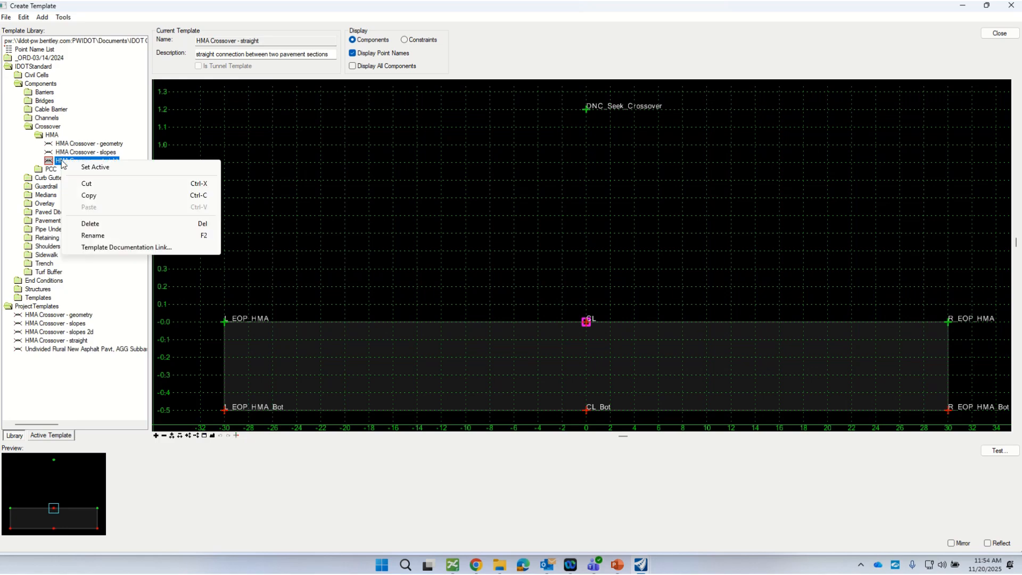
{"action": "left_click", "coordinate": [98, 196]}
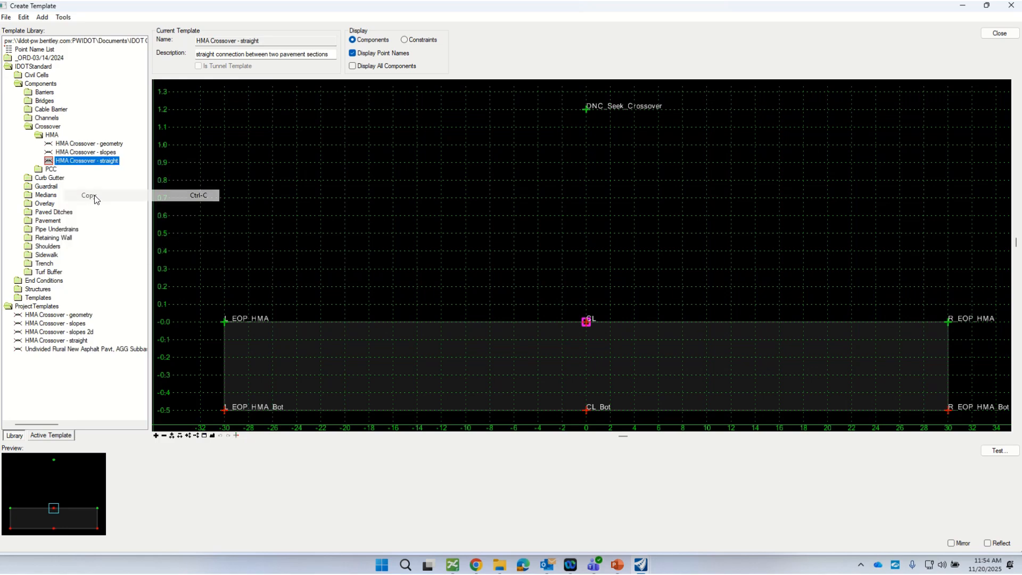
{"action": "left_click", "coordinate": [38, 308]}
{"action": "right_click", "coordinate": [39, 308]}
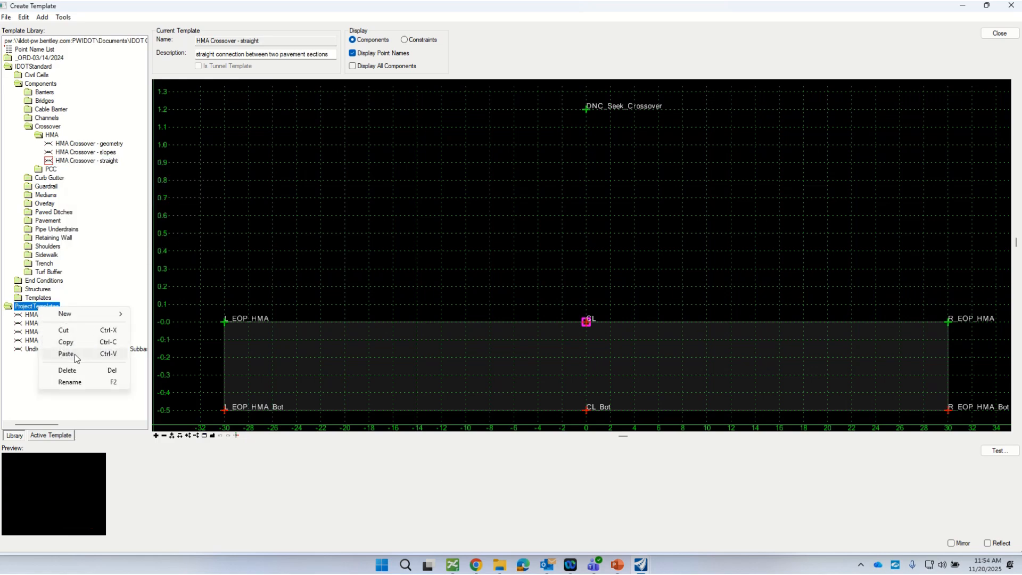
{"action": "left_click", "coordinate": [62, 353]}
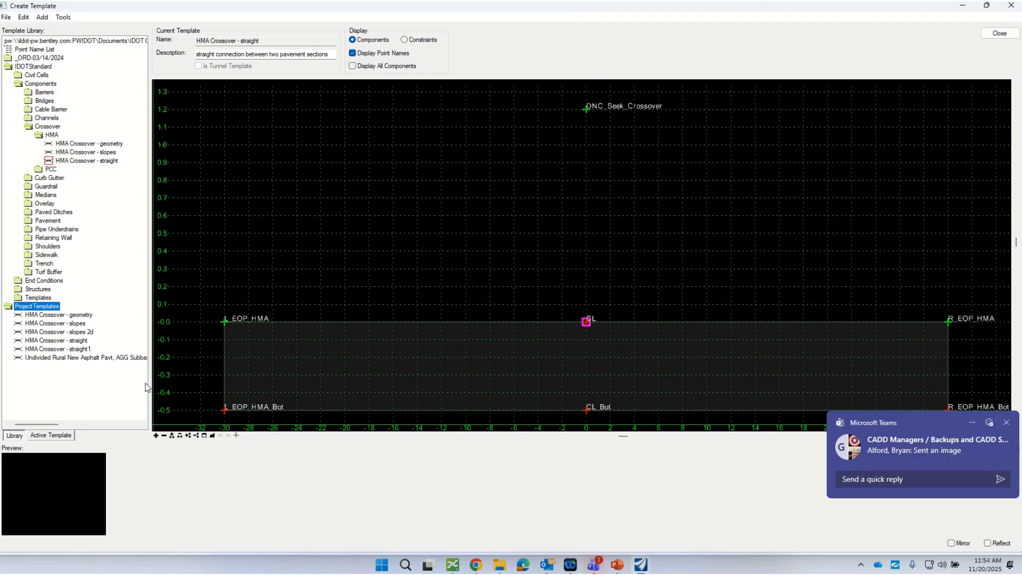
Step: Make the newly pasted straight crossover copy in ProjectTemplates the current template
{"action": "left_click", "coordinate": [78, 350]}
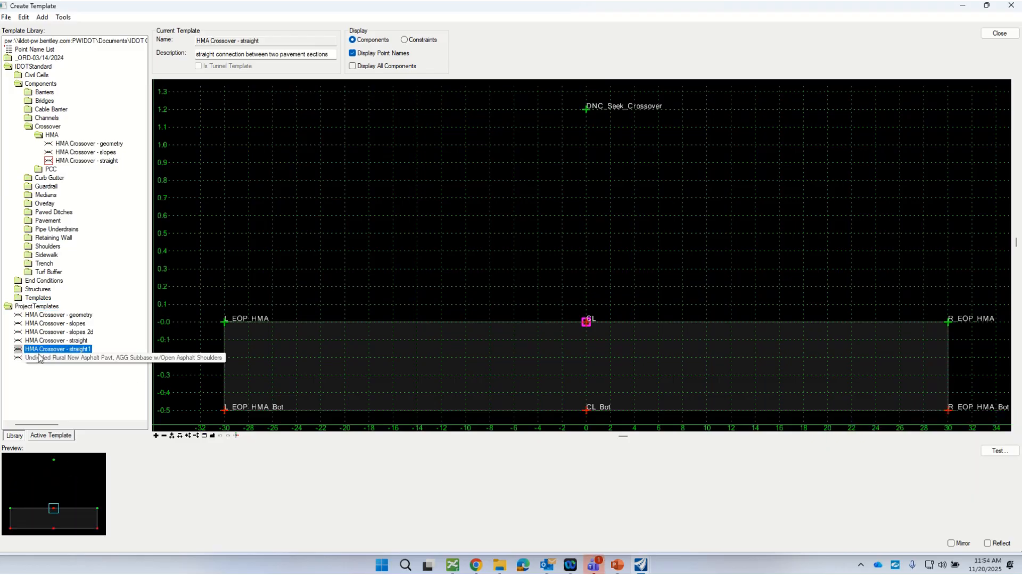
{"action": "double_click", "coordinate": [19, 350]}
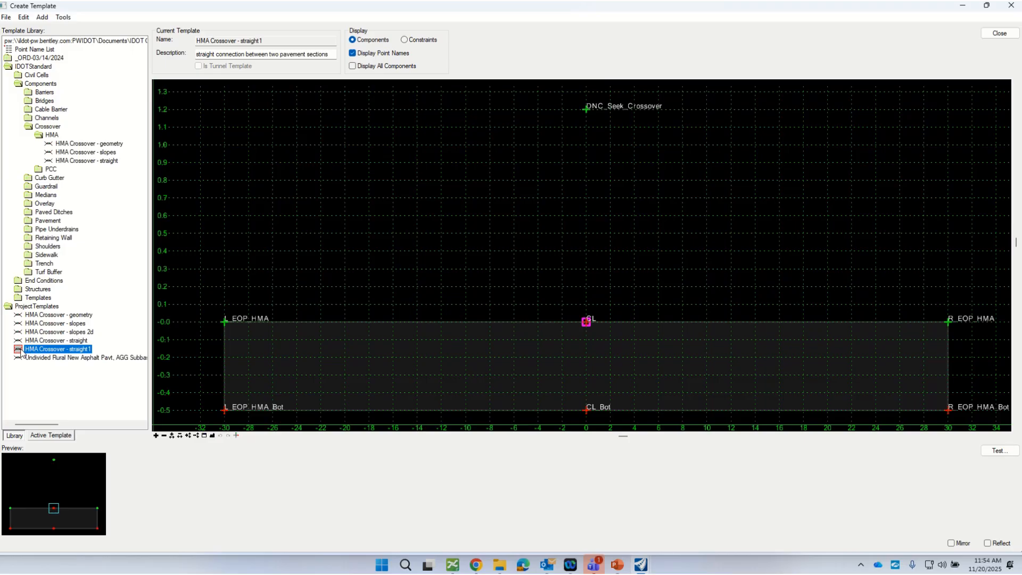
{"action": "scroll", "coordinate": [490, 245], "scroll_direction": "down", "scroll_amount": 2}
{"action": "right_click", "coordinate": [489, 355]}
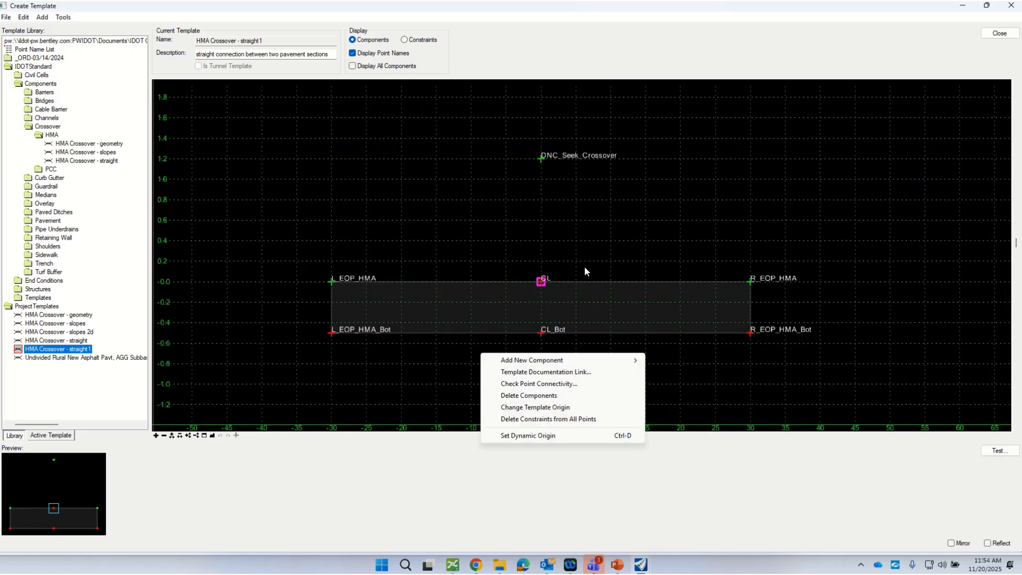
{"action": "left_click", "coordinate": [567, 241]}
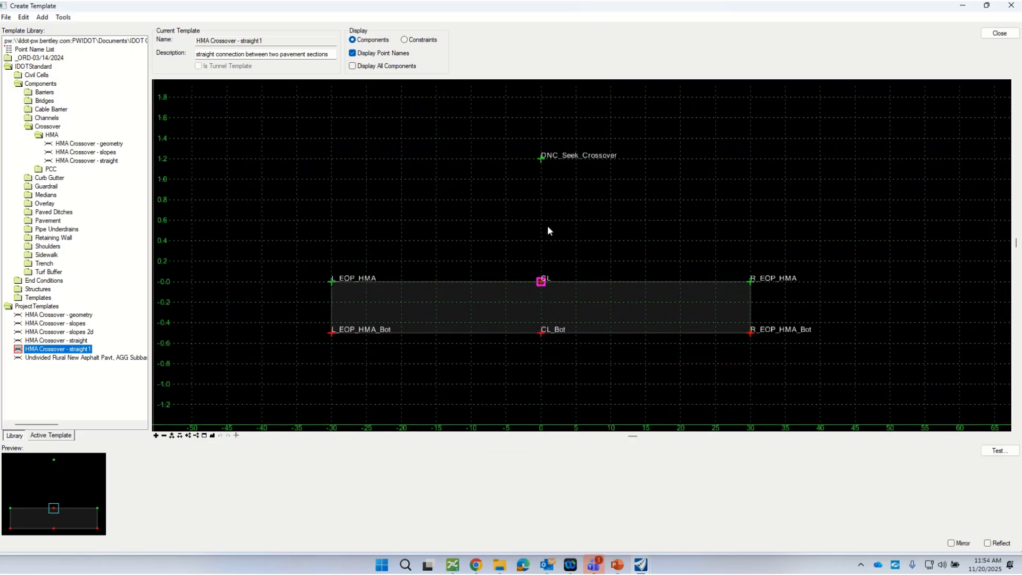
Step: Review the point properties of DNC_Seek_Crossover above the pavement component and close them
{"action": "double_click", "coordinate": [541, 159]}
{"action": "left_click_drag", "start_coordinate": [660, 129], "coordinate": [684, 151]}
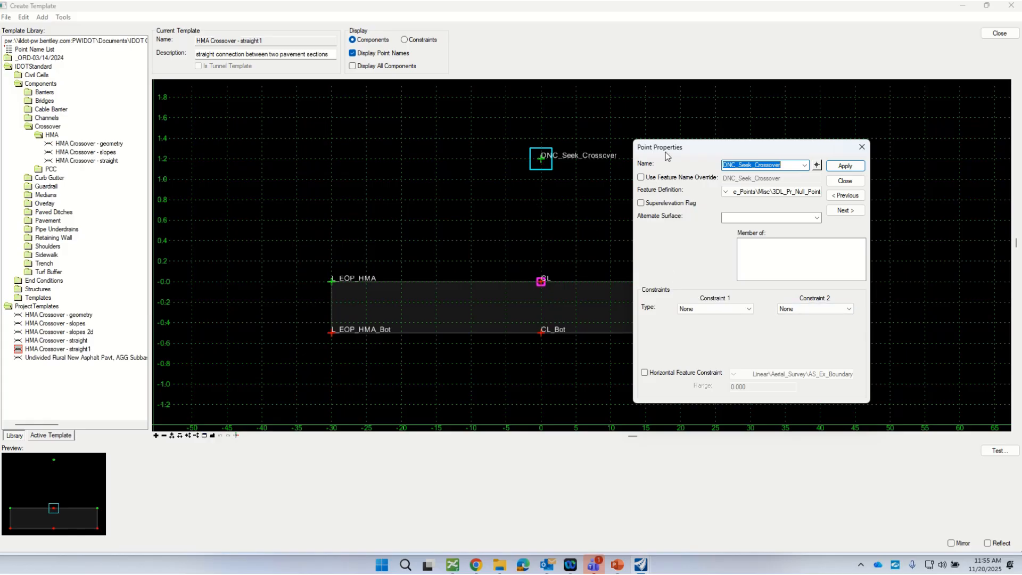
{"action": "left_click_drag", "start_coordinate": [666, 151], "coordinate": [706, 139]}
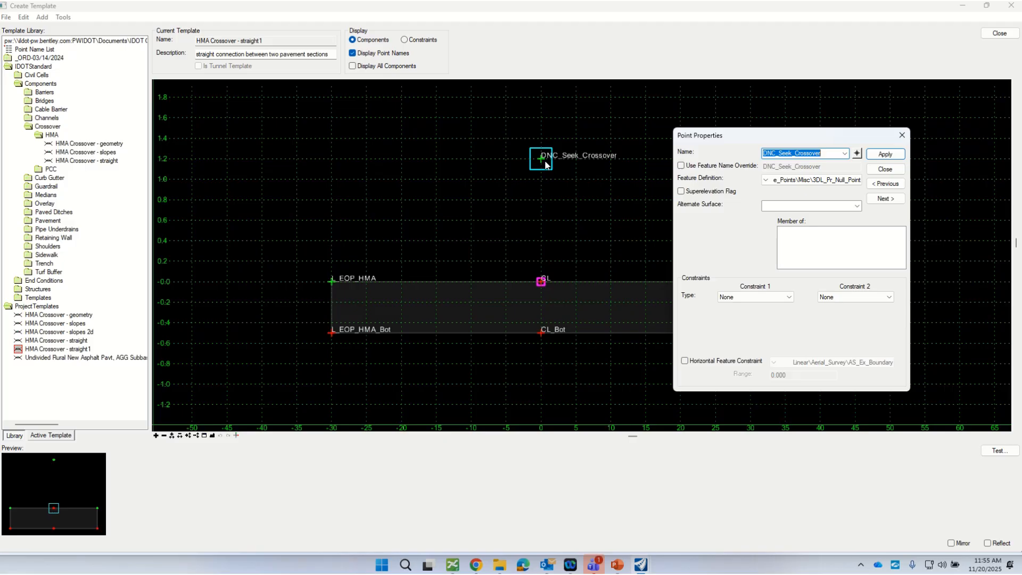
{"action": "left_click", "coordinate": [885, 169]}
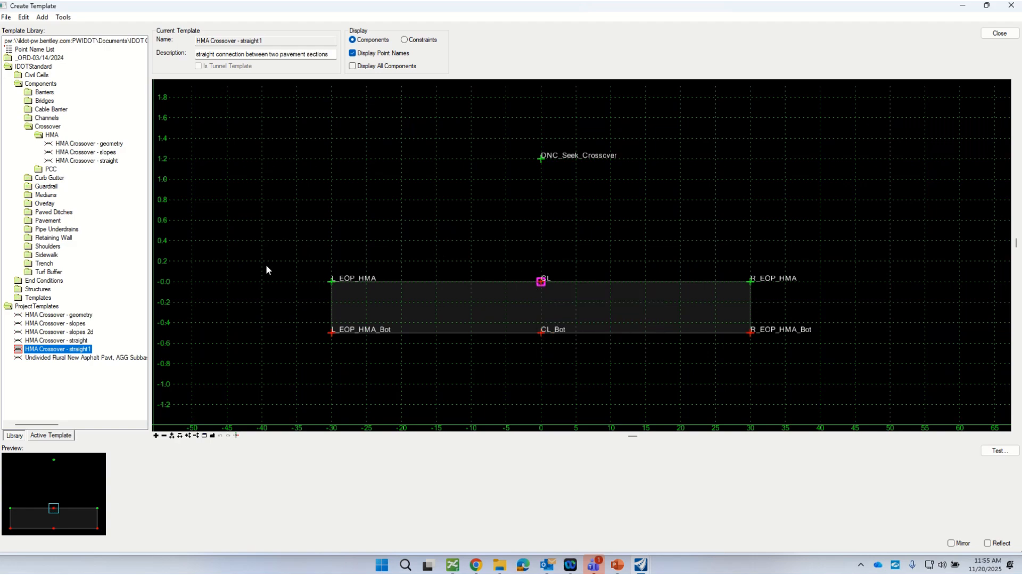
Step: Set the first constraint type of point L_EOP_HMA to Horizontal and the second to Vertical
{"action": "double_click", "coordinate": [332, 281]}
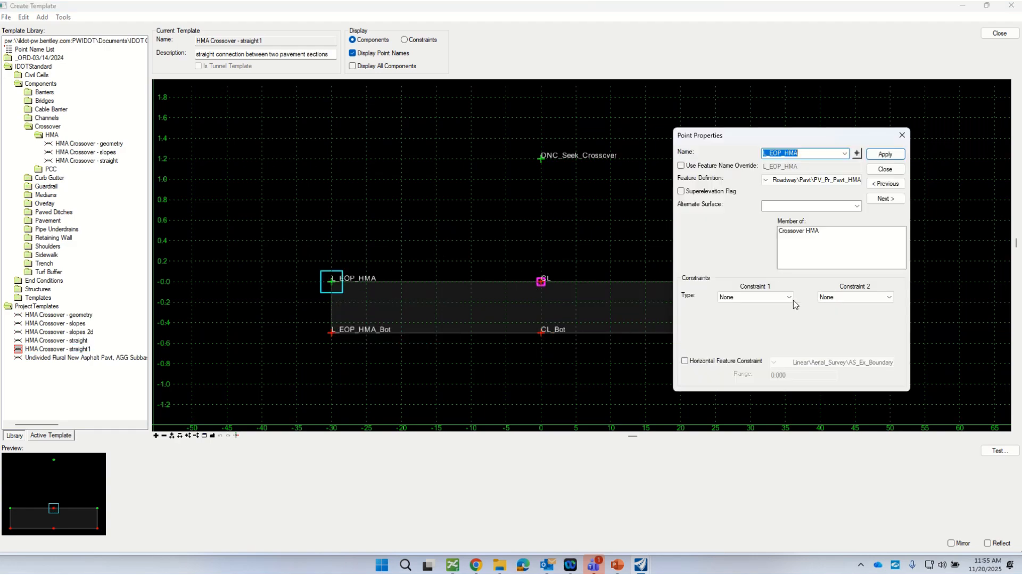
{"action": "left_click_drag", "start_coordinate": [726, 135], "coordinate": [752, 114]}
{"action": "left_click", "coordinate": [813, 283]}
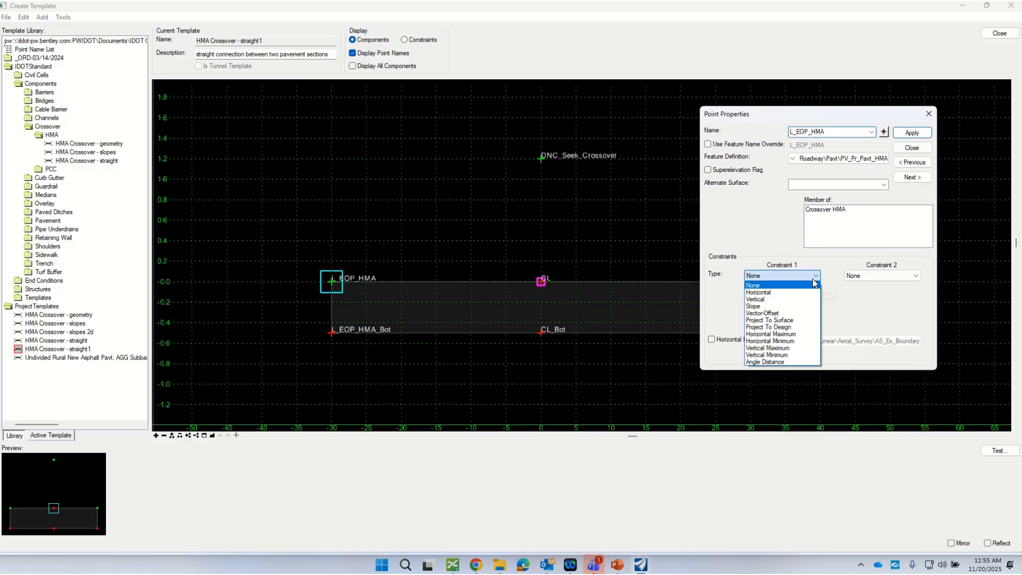
{"action": "left_click", "coordinate": [761, 292]}
{"action": "left_click", "coordinate": [878, 276]}
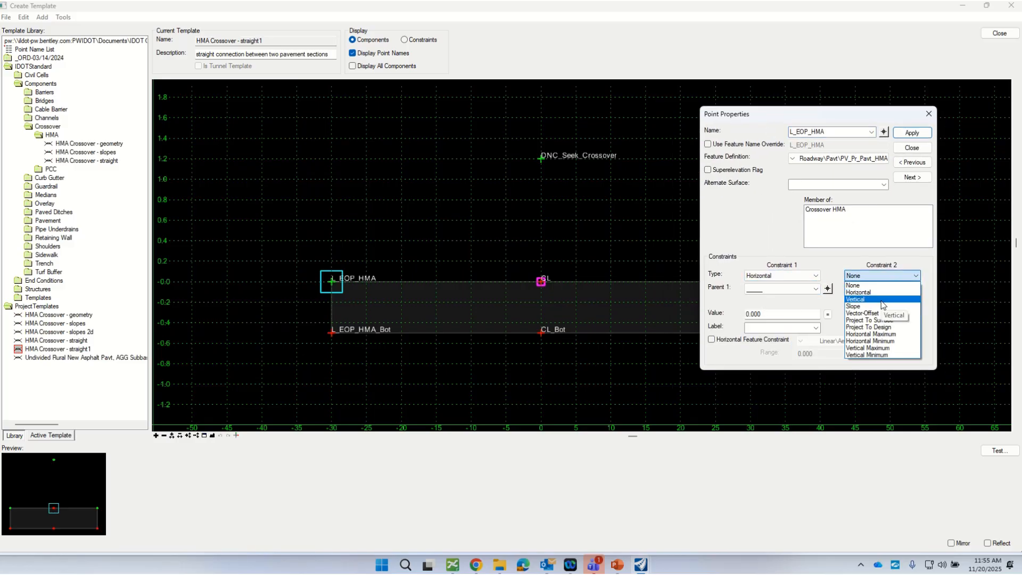
{"action": "left_click", "coordinate": [882, 299]}
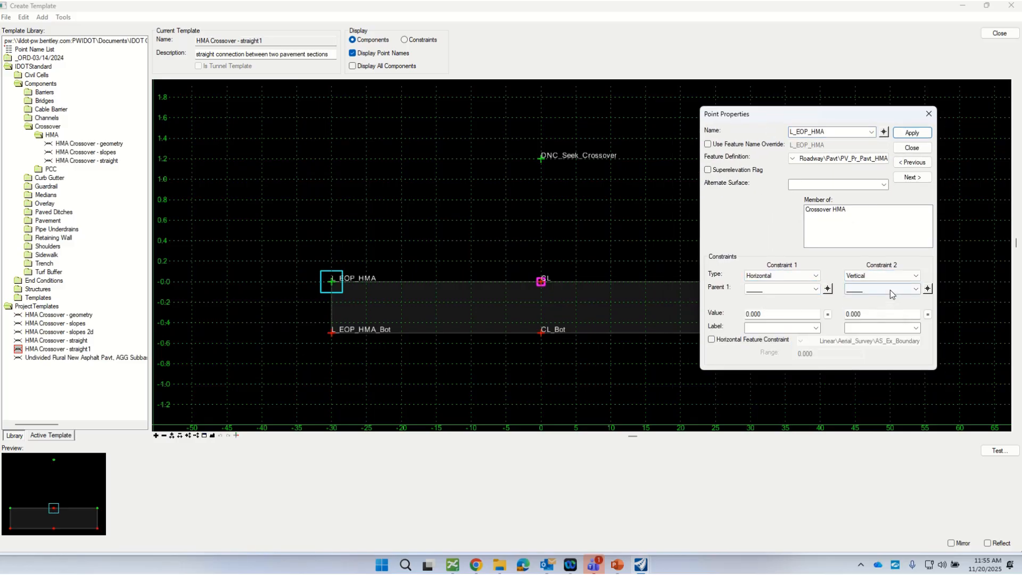
Step: Pick DNC_Seek_Crossover as the parent point for both the horizontal and vertical constraints of L_EOP_HMA
{"action": "left_click", "coordinate": [828, 289]}
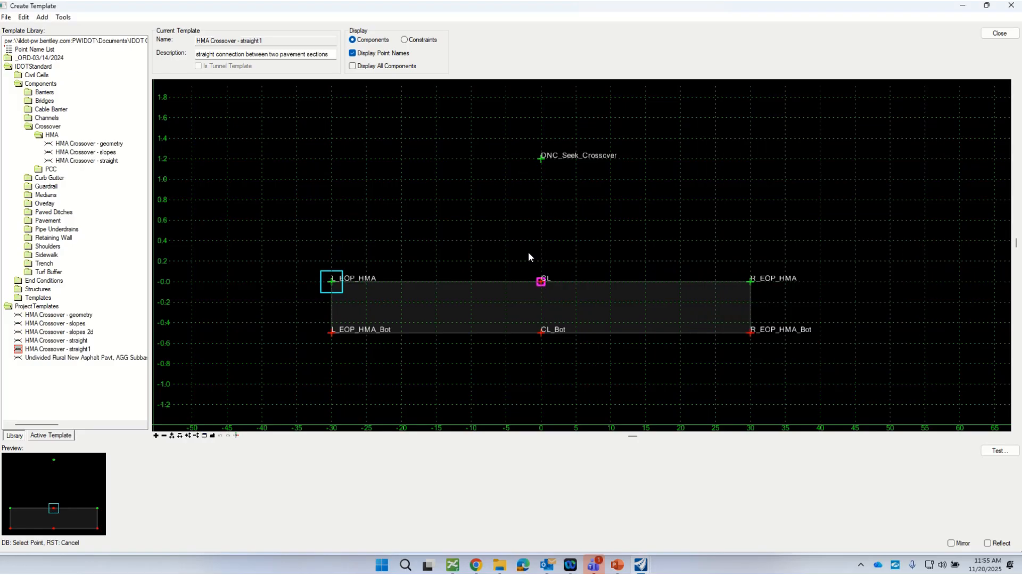
{"action": "left_click", "coordinate": [540, 158]}
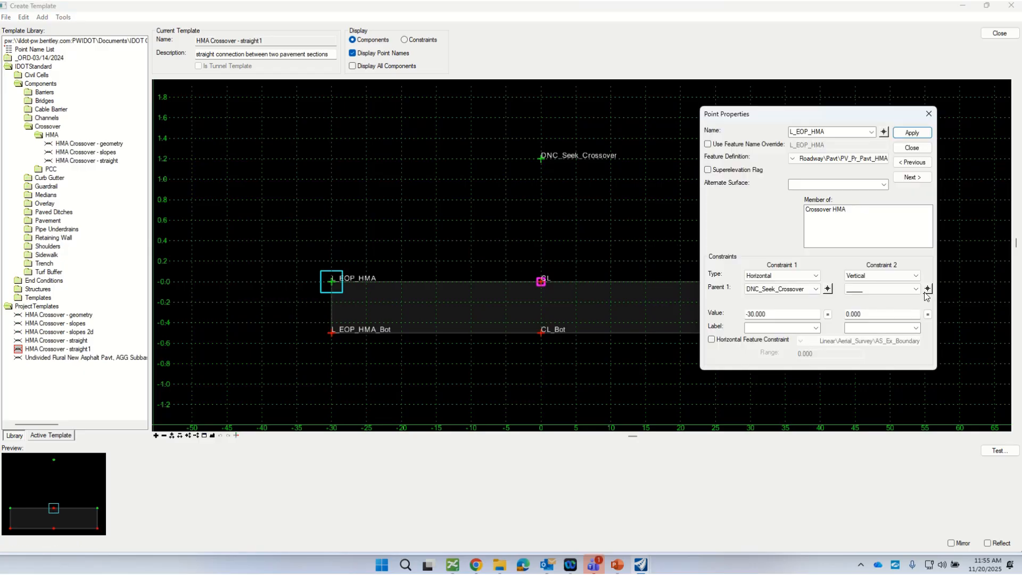
{"action": "left_click", "coordinate": [927, 288]}
{"action": "left_click", "coordinate": [541, 159]}
Step: Set the first constraint type of point R_EOP_HMA to Horizontal and the second to Vertical
{"action": "left_click", "coordinate": [912, 147]}
{"action": "scroll", "coordinate": [459, 294], "scroll_direction": "down", "scroll_amount": 2}
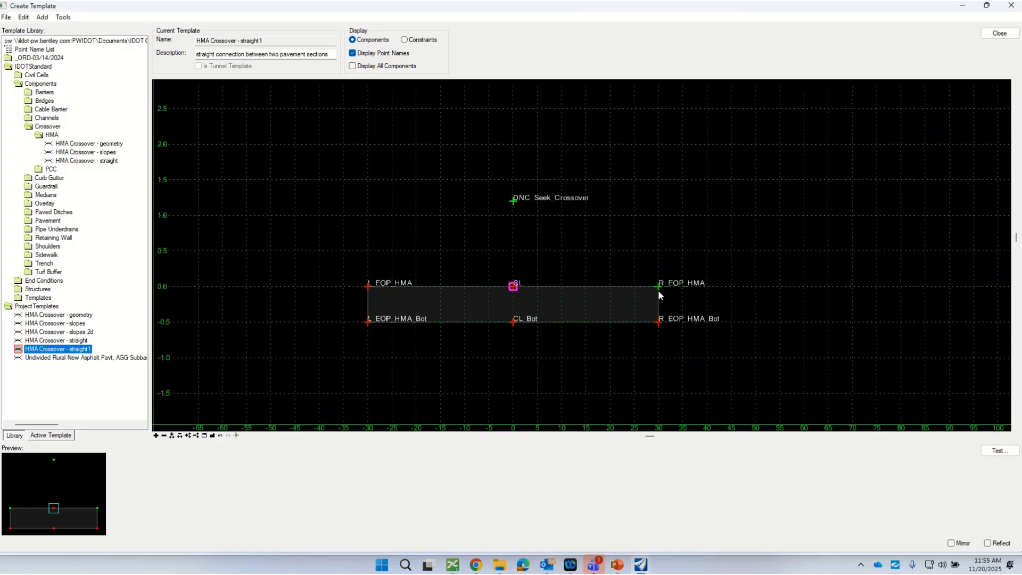
{"action": "scroll", "coordinate": [660, 288], "scroll_direction": "up", "scroll_amount": 3}
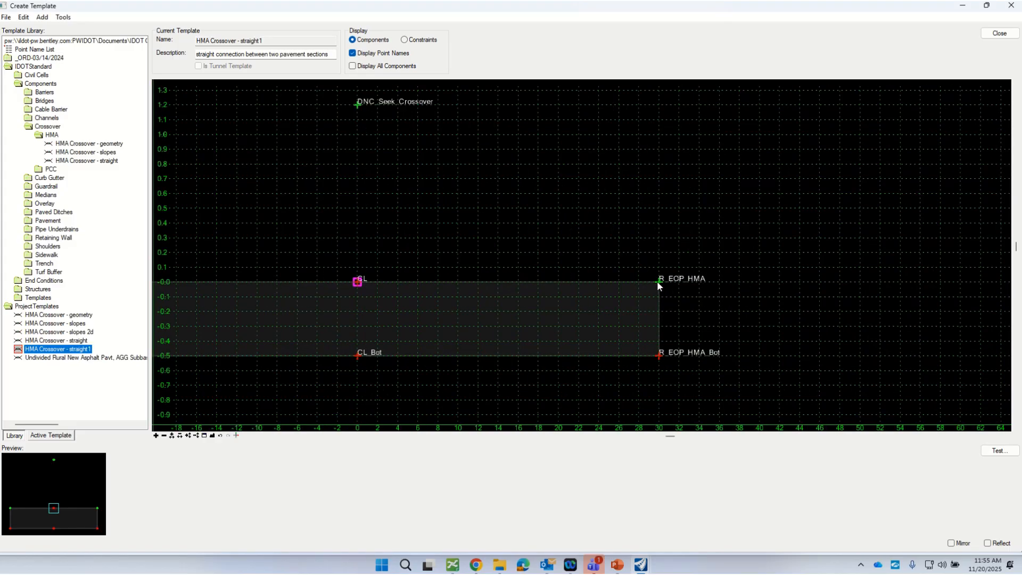
{"action": "double_click", "coordinate": [657, 280]}
{"action": "left_click", "coordinate": [777, 275]}
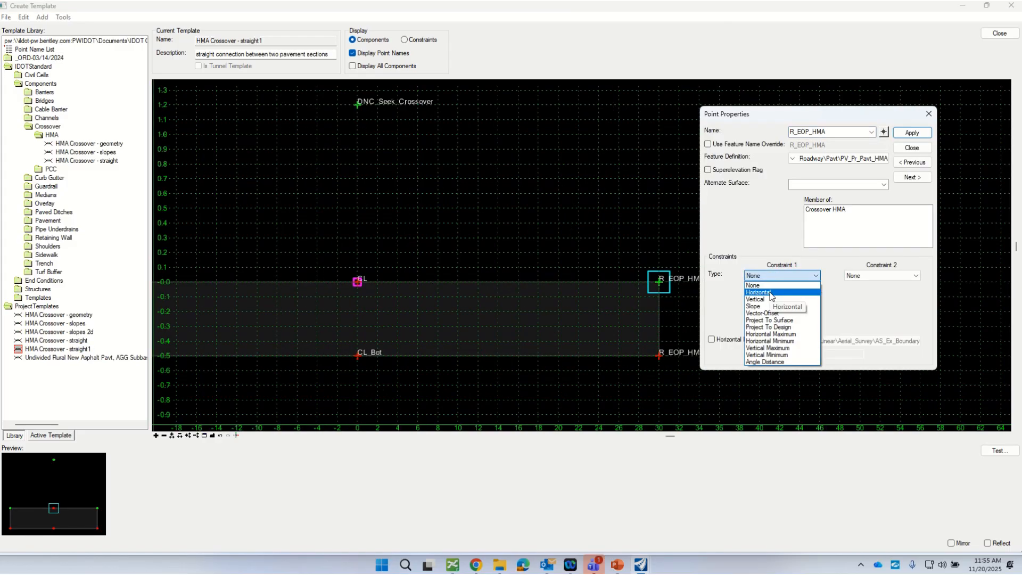
{"action": "left_click", "coordinate": [767, 292]}
{"action": "left_click", "coordinate": [883, 276]}
{"action": "left_click", "coordinate": [872, 300]}
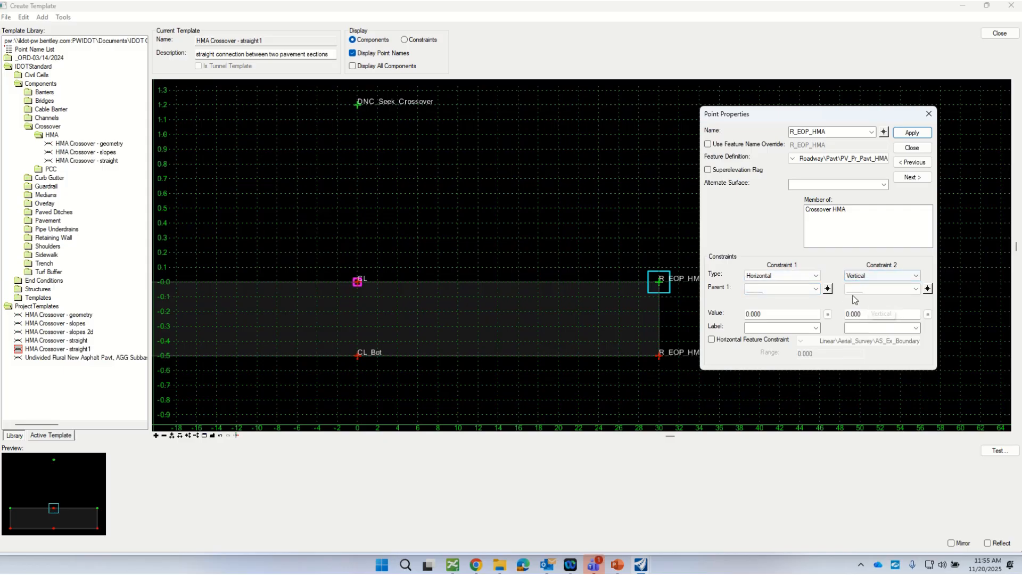
Step: Apply DNC_Seek_Crossover as the parent point for both the horizontal and vertical constraints of R_EOP_HMA
{"action": "left_click", "coordinate": [827, 288]}
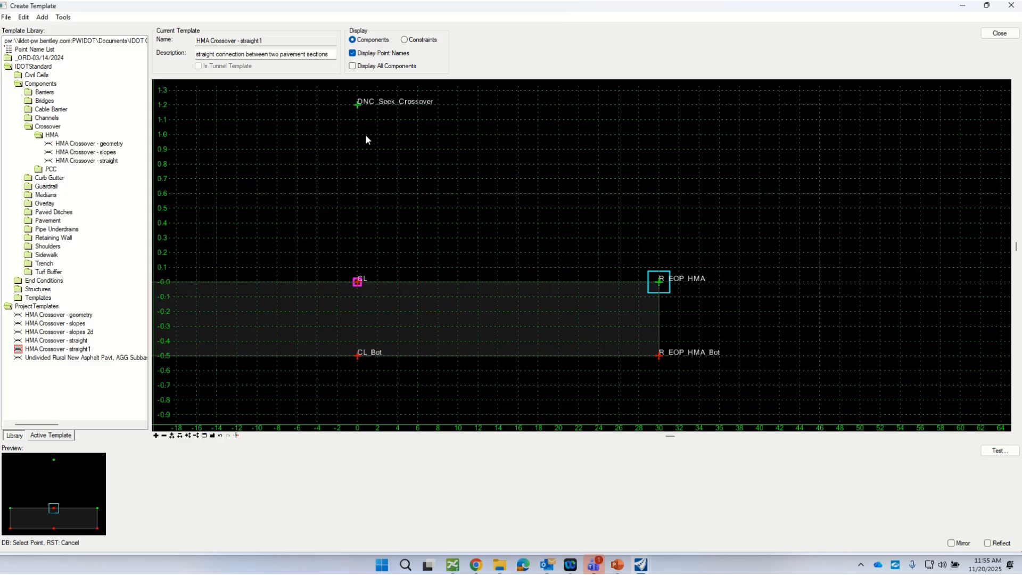
{"action": "left_click", "coordinate": [359, 106]}
{"action": "left_click", "coordinate": [929, 289]}
{"action": "left_click", "coordinate": [357, 107]}
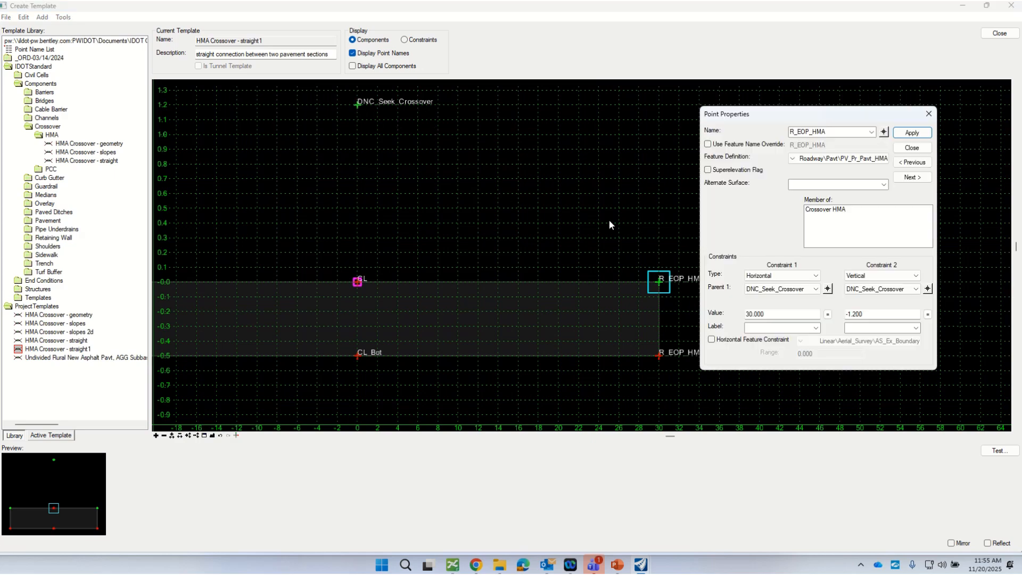
{"action": "left_click", "coordinate": [912, 133]}
{"action": "left_click", "coordinate": [912, 148]}
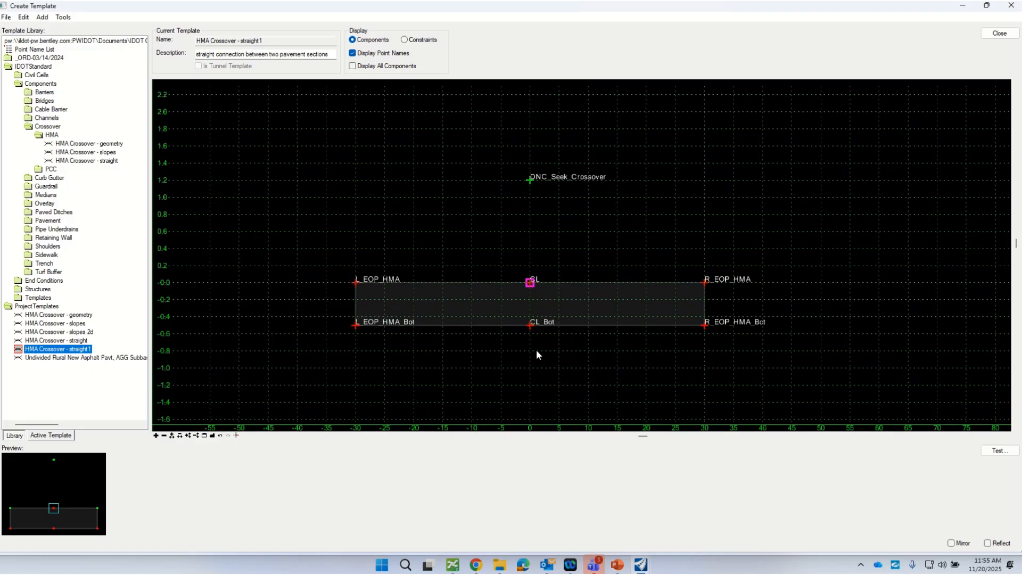
Step: Change the name of the centre point CL on the pavement's top surface to EX_CL from the point name list
{"action": "scroll", "coordinate": [538, 348], "scroll_direction": "up", "scroll_amount": 1}
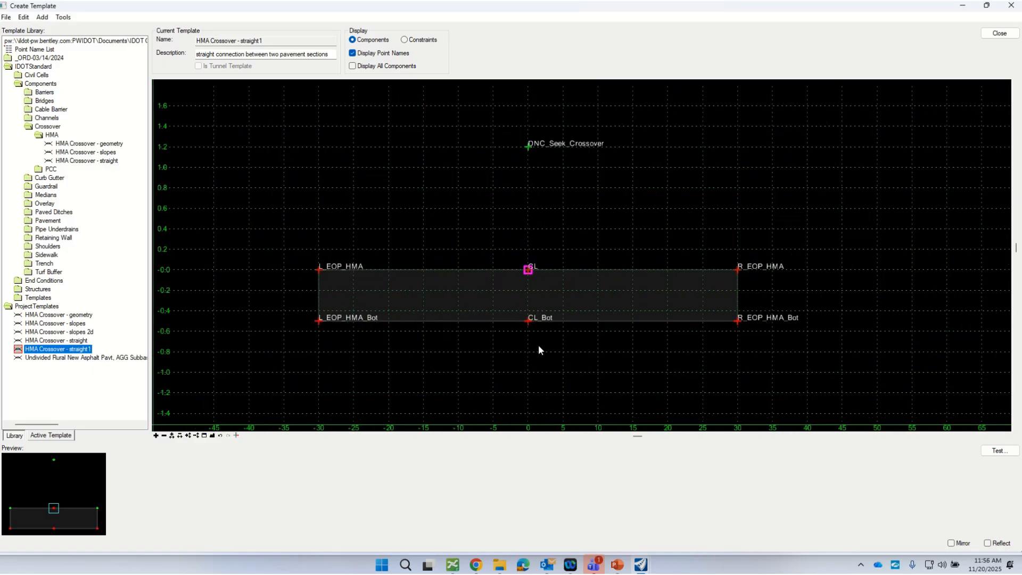
{"action": "double_click", "coordinate": [528, 272]}
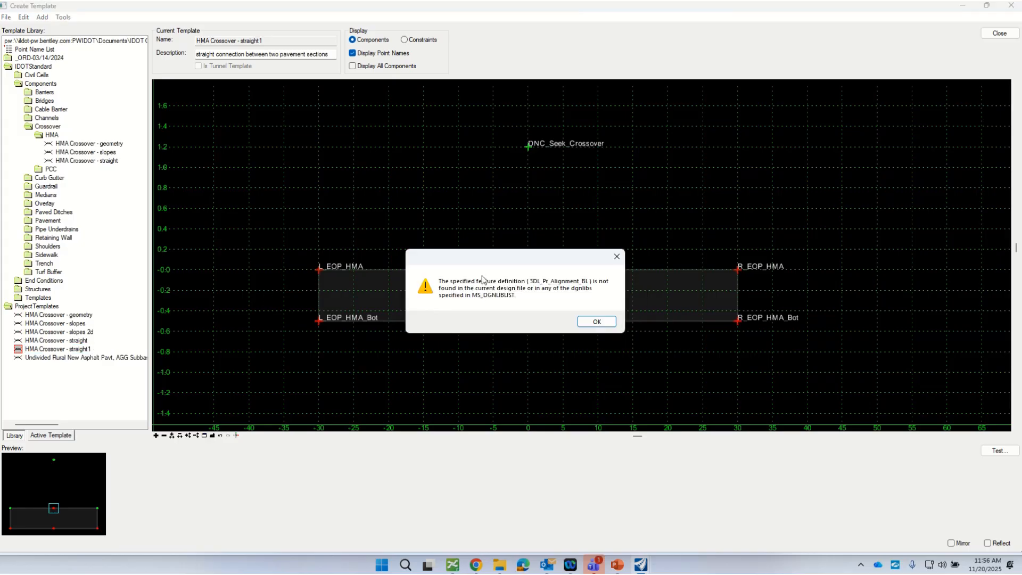
{"action": "left_click", "coordinate": [600, 322]}
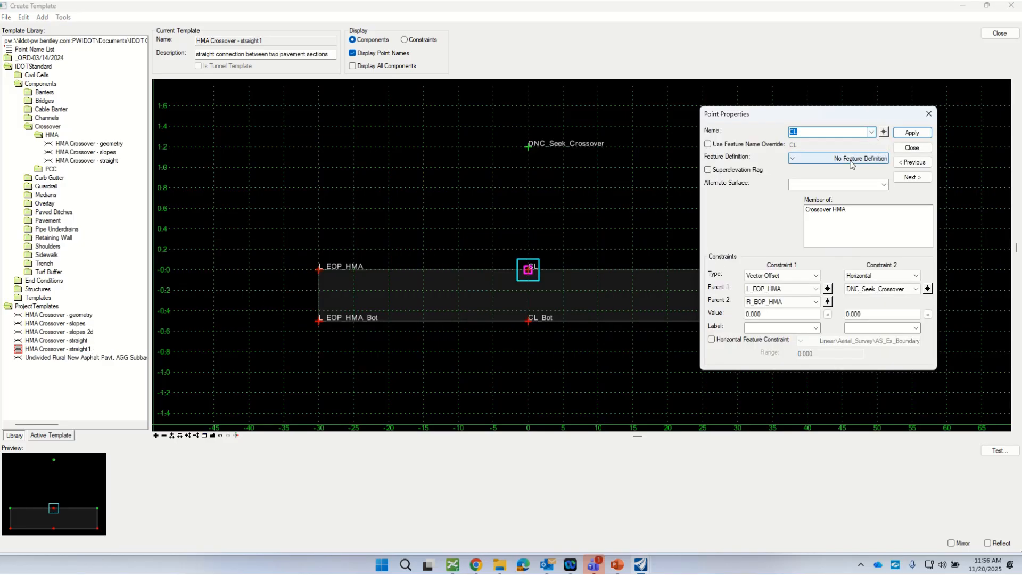
{"action": "left_click", "coordinate": [871, 132]}
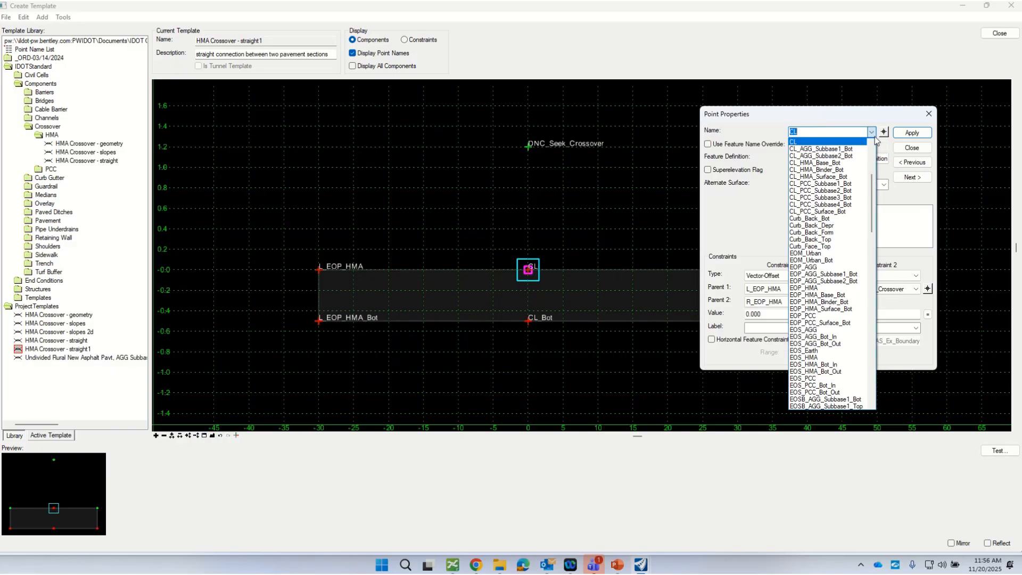
{"action": "left_click", "coordinate": [849, 219]}
{"action": "left_click", "coordinate": [872, 133]}
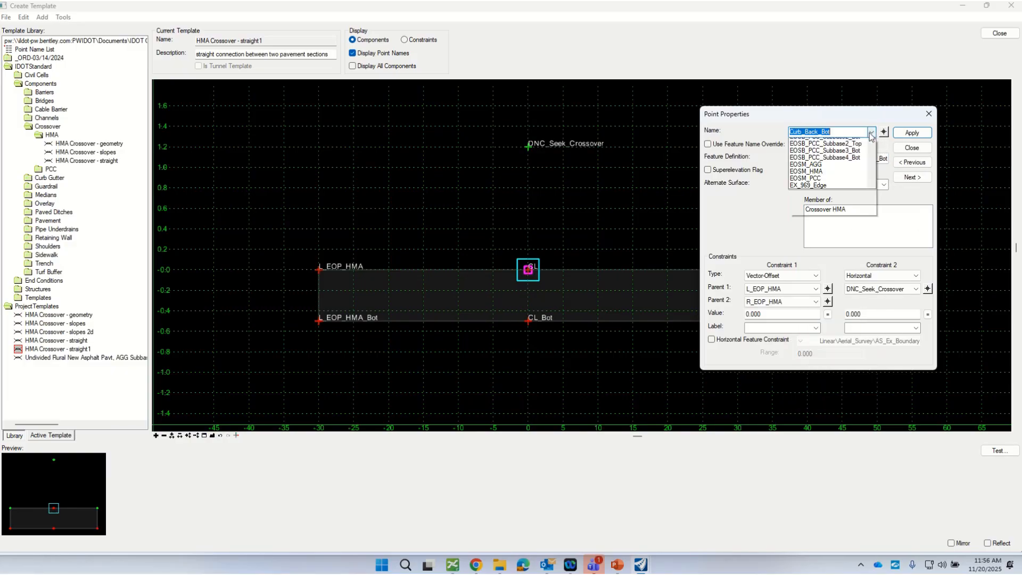
{"action": "scroll", "coordinate": [825, 298], "scroll_direction": "down", "scroll_amount": 5}
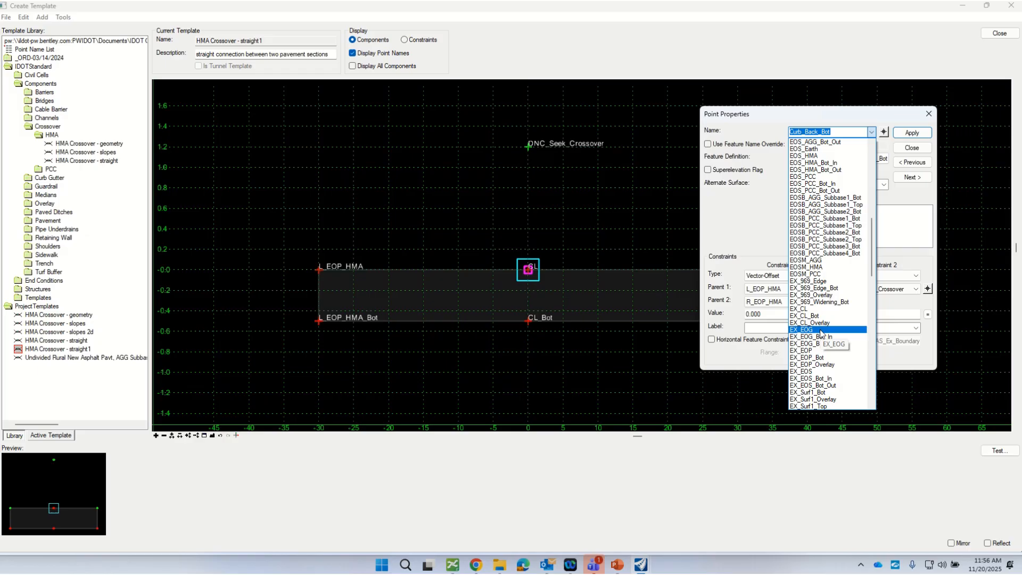
{"action": "left_click", "coordinate": [820, 302]}
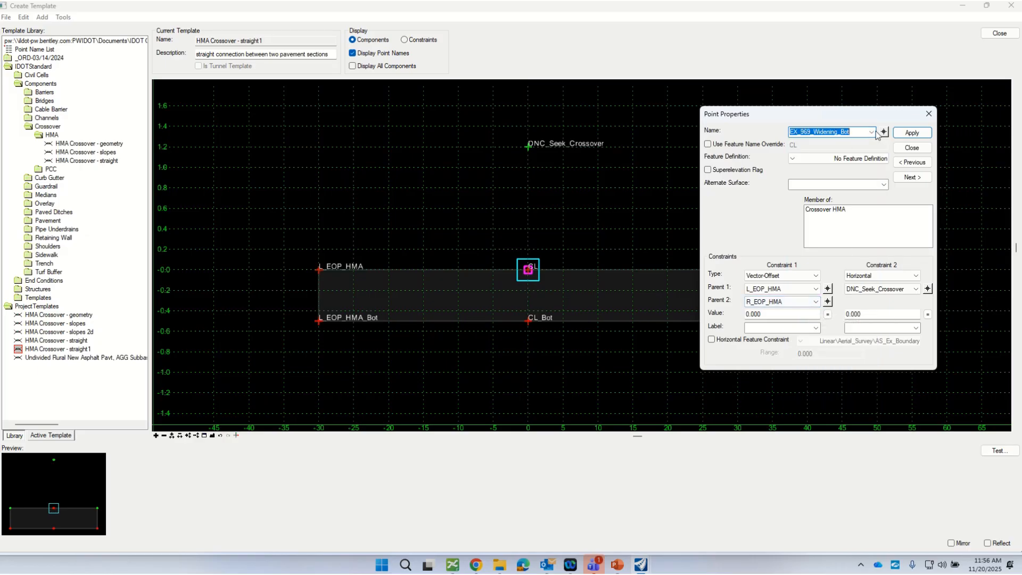
{"action": "left_click", "coordinate": [872, 132]}
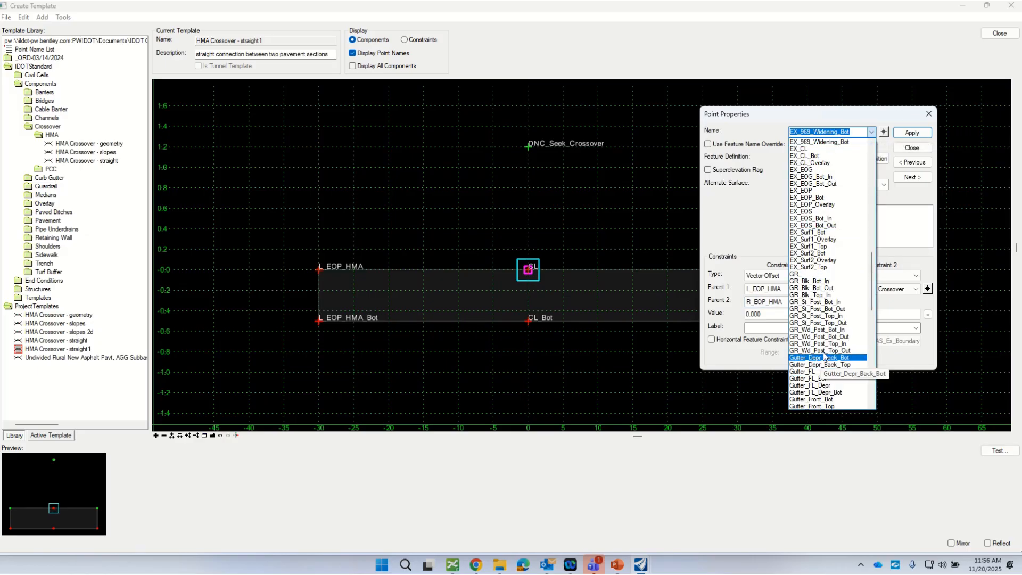
{"action": "scroll", "coordinate": [823, 239], "scroll_direction": "up", "scroll_amount": 5}
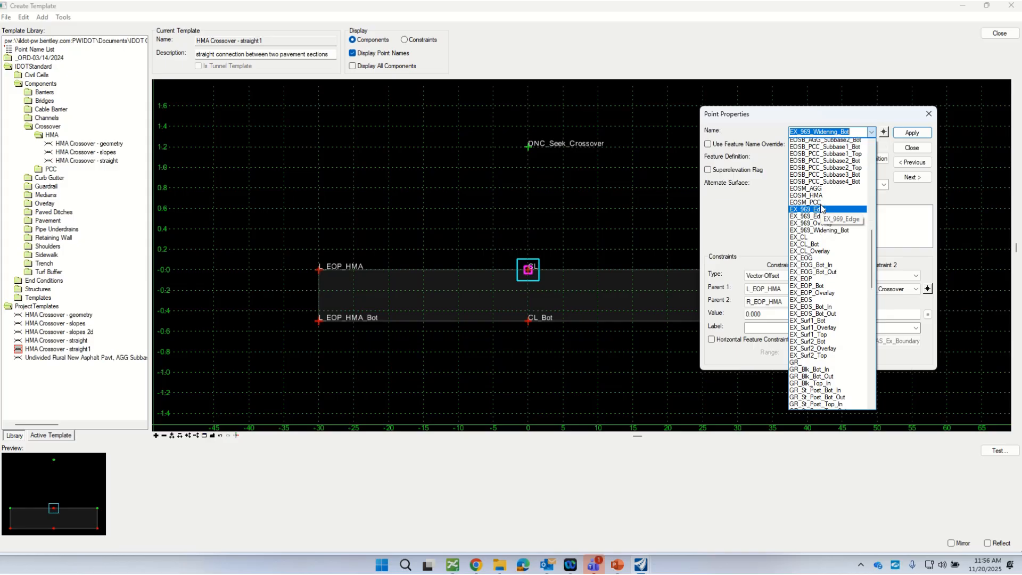
{"action": "scroll", "coordinate": [822, 209], "scroll_direction": "up", "scroll_amount": 6}
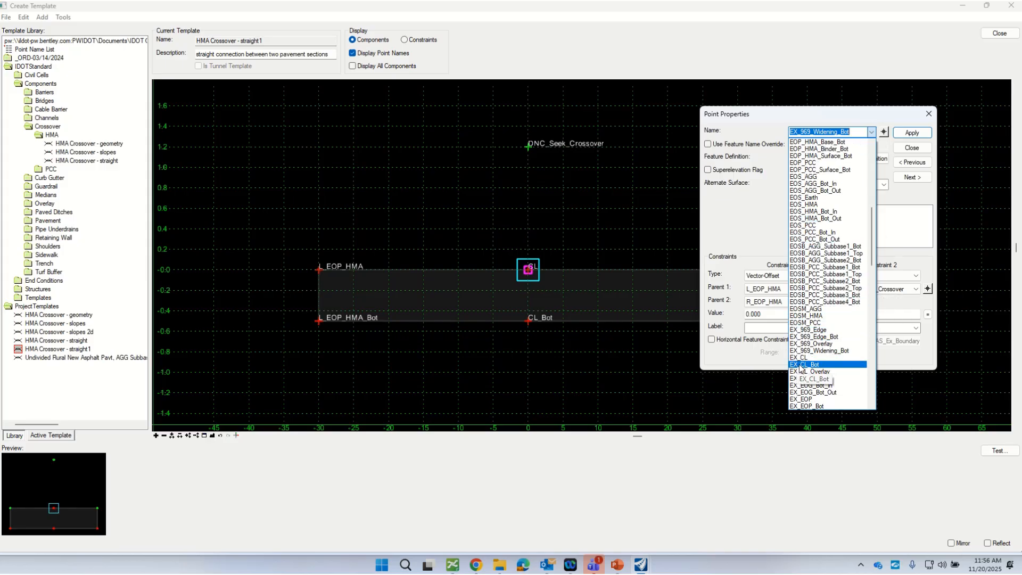
{"action": "left_click", "coordinate": [802, 357]}
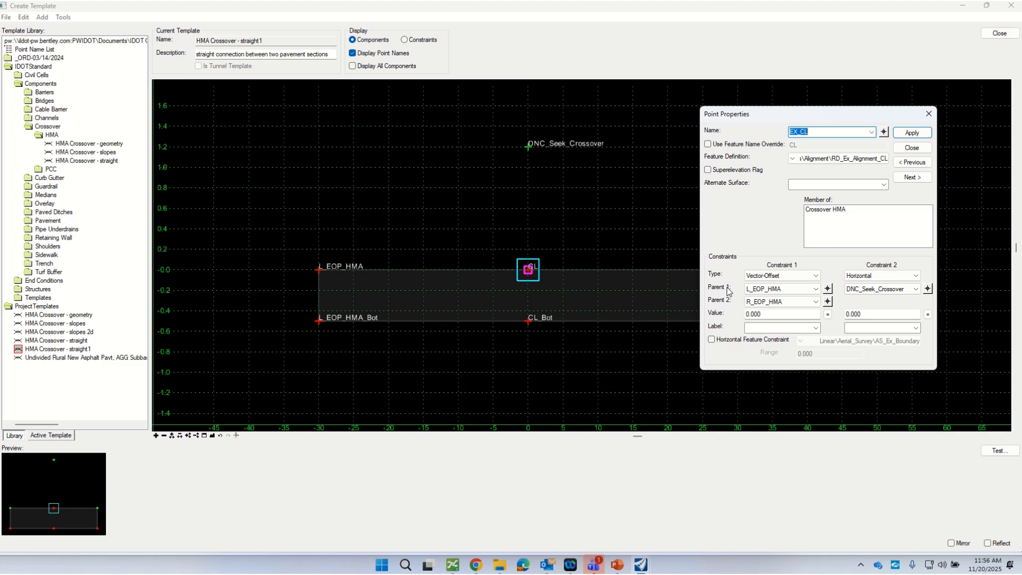
Step: Change the constraint types of the EX_CL point to Horizontal for the first and Slope for the second
{"action": "left_click", "coordinate": [819, 277]}
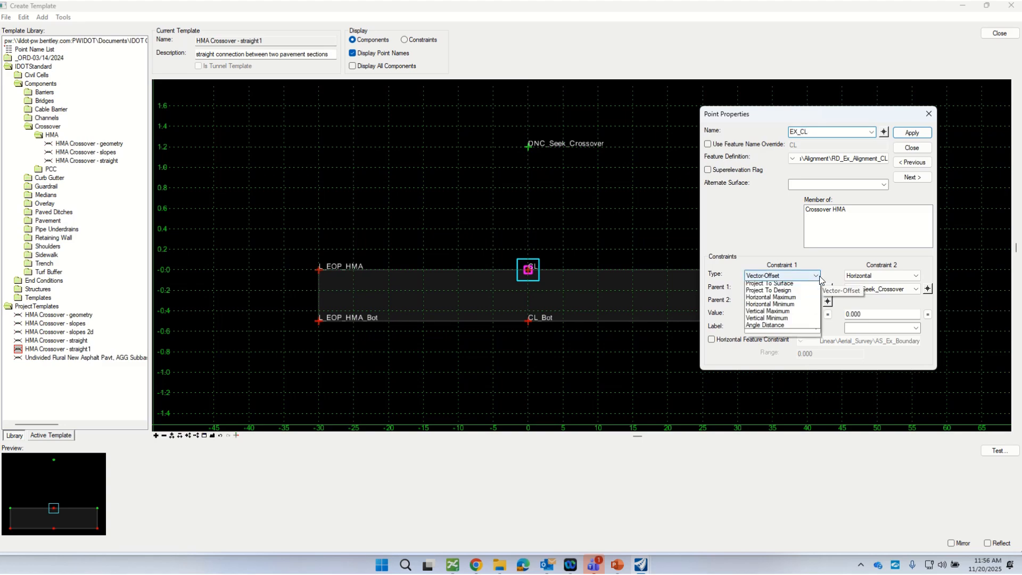
{"action": "left_click", "coordinate": [776, 294]}
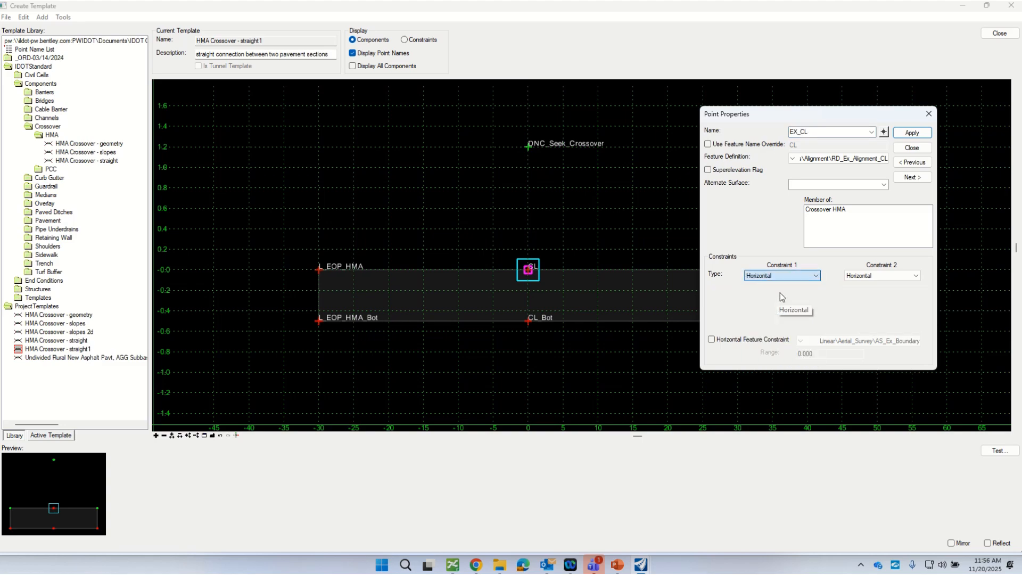
{"action": "left_click", "coordinate": [915, 275]}
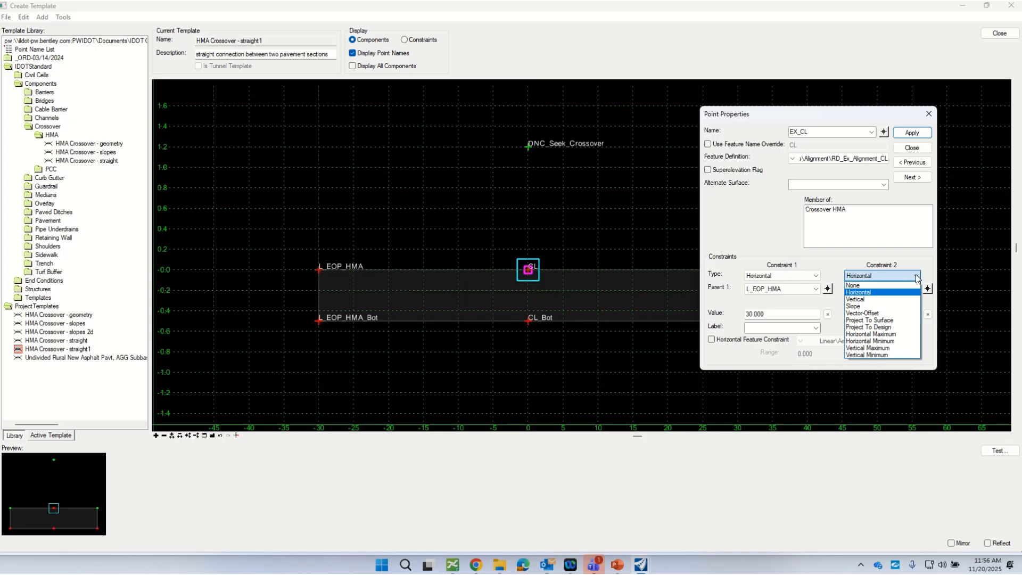
{"action": "left_click", "coordinate": [870, 307]}
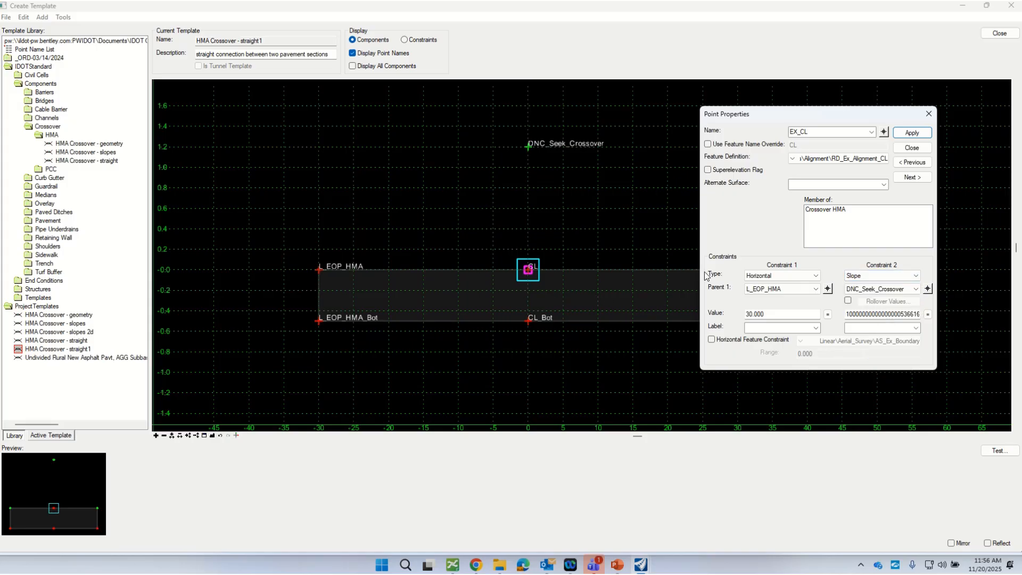
Step: Pick DNC_Seek_Crossover as the parent of EX_CL's horizontal constraint and L_EOP_HMA as the parent of its slope constraint
{"action": "left_click", "coordinate": [827, 289]}
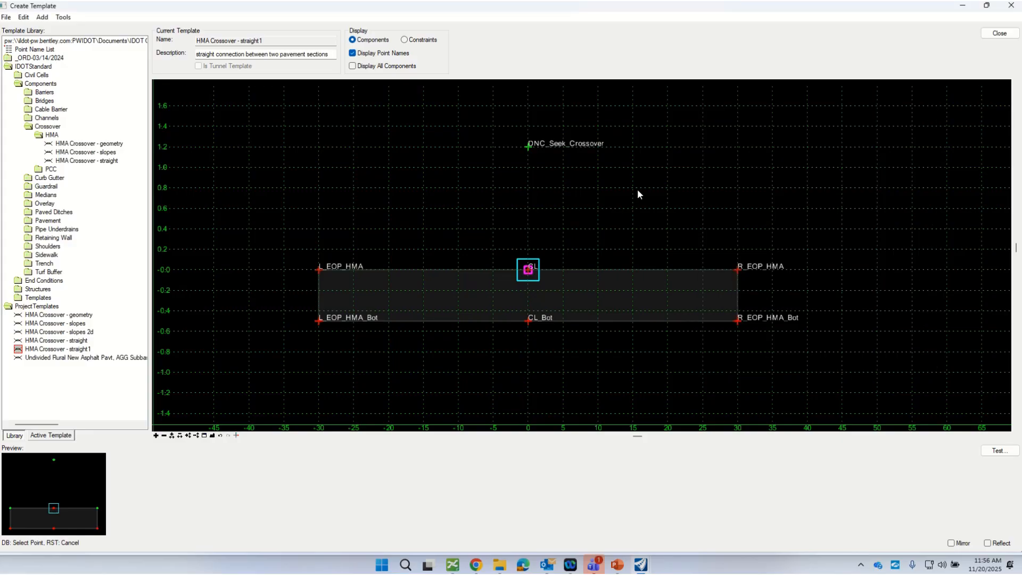
{"action": "left_click", "coordinate": [530, 148]}
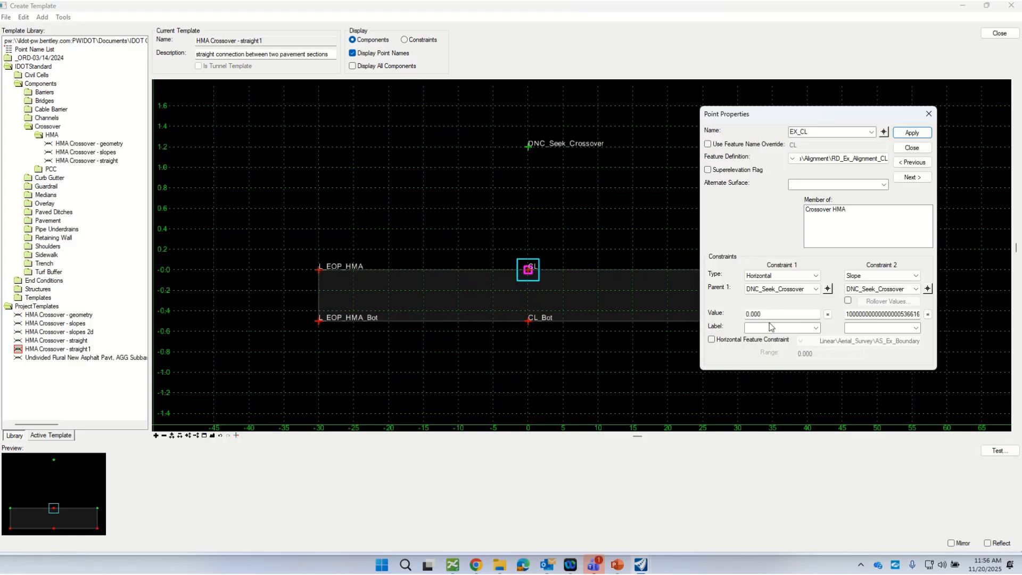
{"action": "left_click", "coordinate": [927, 288]}
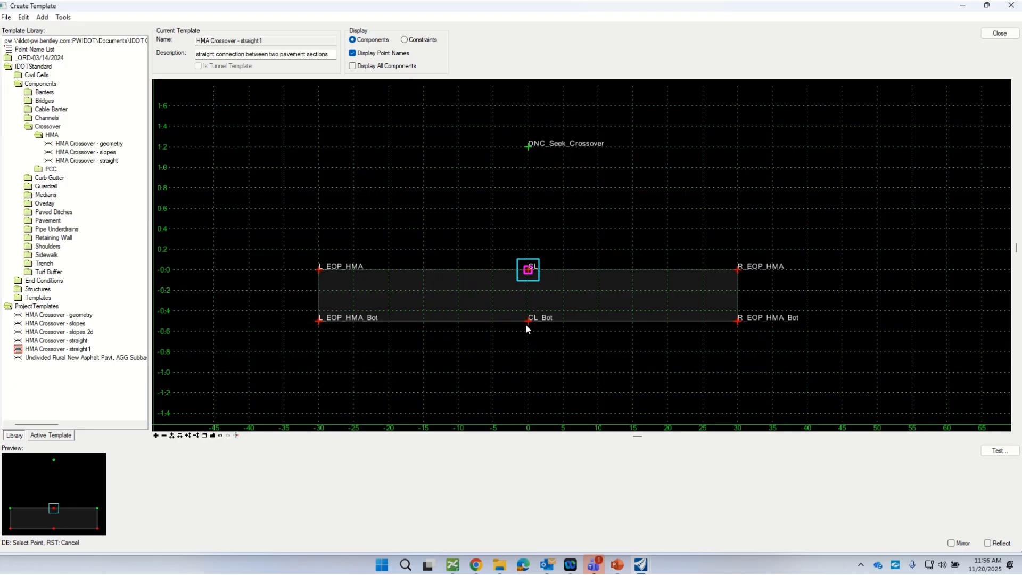
{"action": "left_click", "coordinate": [320, 268]}
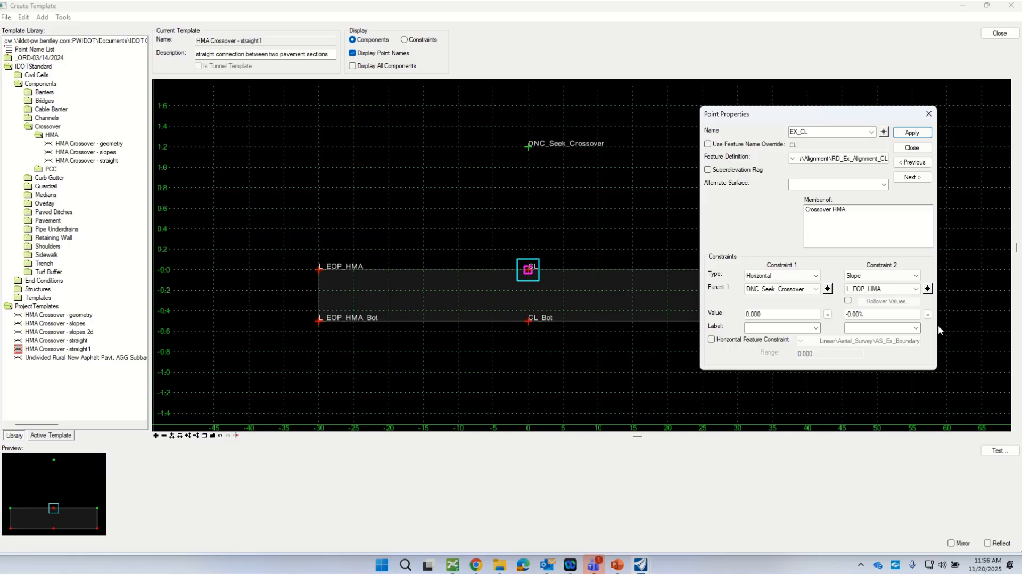
Step: Set the slope constraint value of EX_CL to -2% and close its point properties
{"action": "left_click", "coordinate": [885, 316]}
{"action": "type", "text": "-2"}
{"action": "key", "text": "Return"}
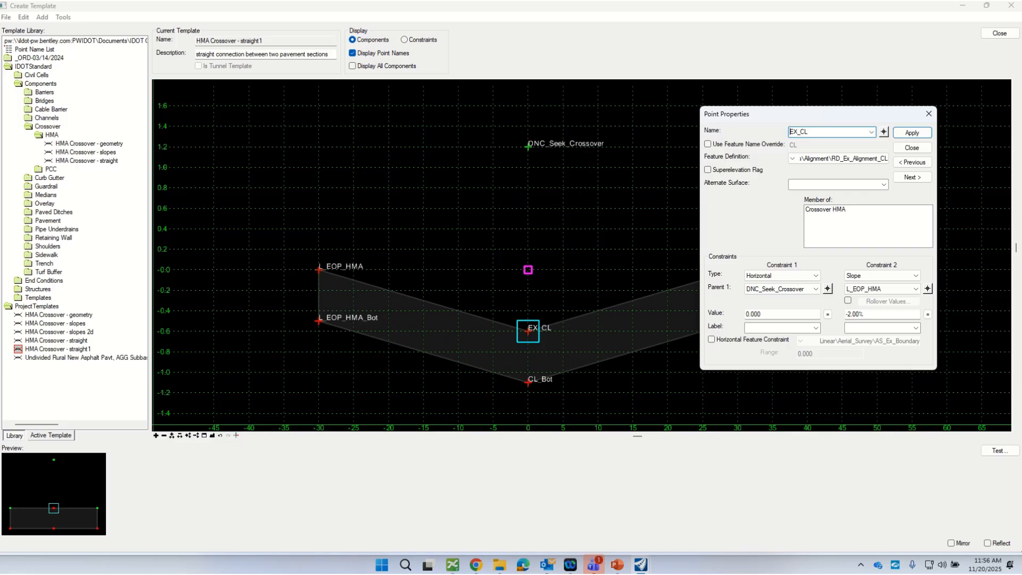
{"action": "left_click", "coordinate": [902, 148]}
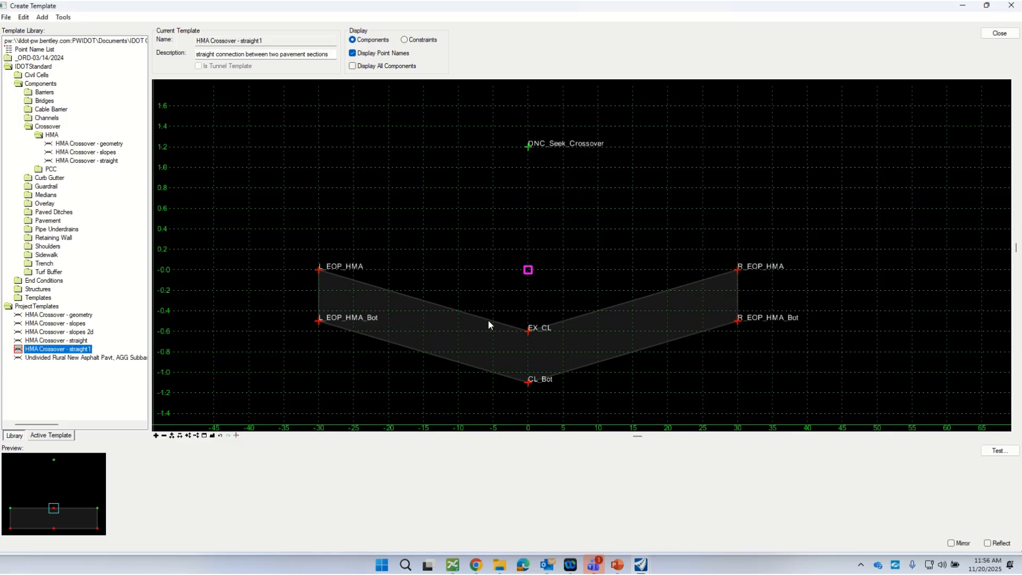
Step: Save the template library and check in D468J15.itl while closing the template editor
{"action": "scroll", "coordinate": [489, 324], "scroll_direction": "down", "scroll_amount": 1}
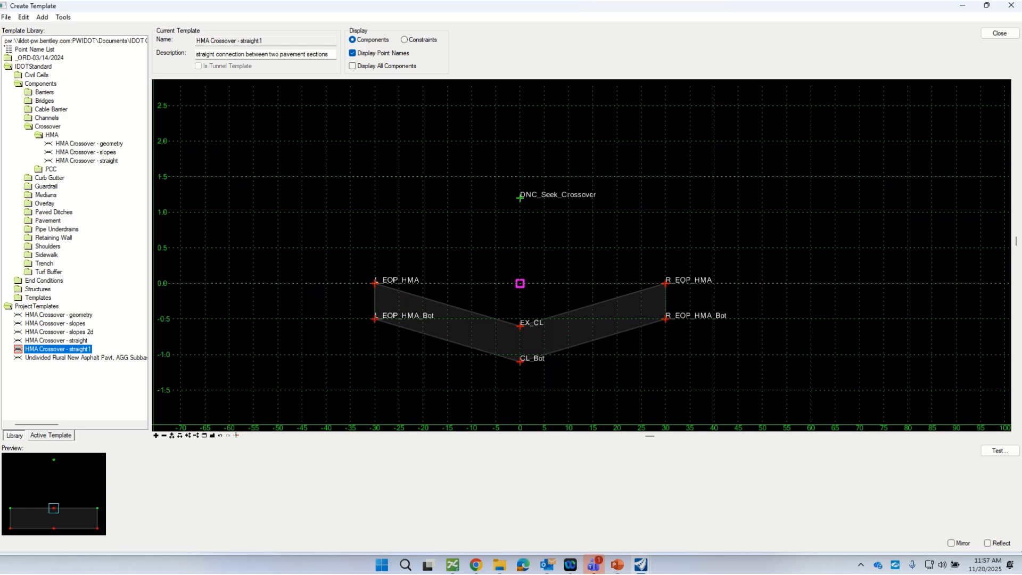
{"action": "left_click", "coordinate": [6, 17]}
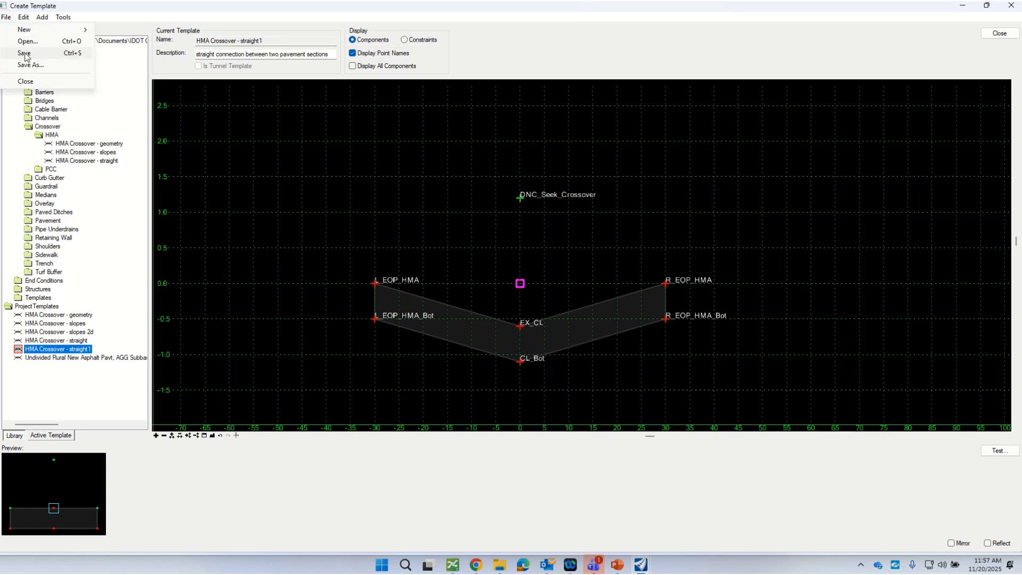
{"action": "left_click", "coordinate": [16, 53]}
{"action": "left_click", "coordinate": [999, 33]}
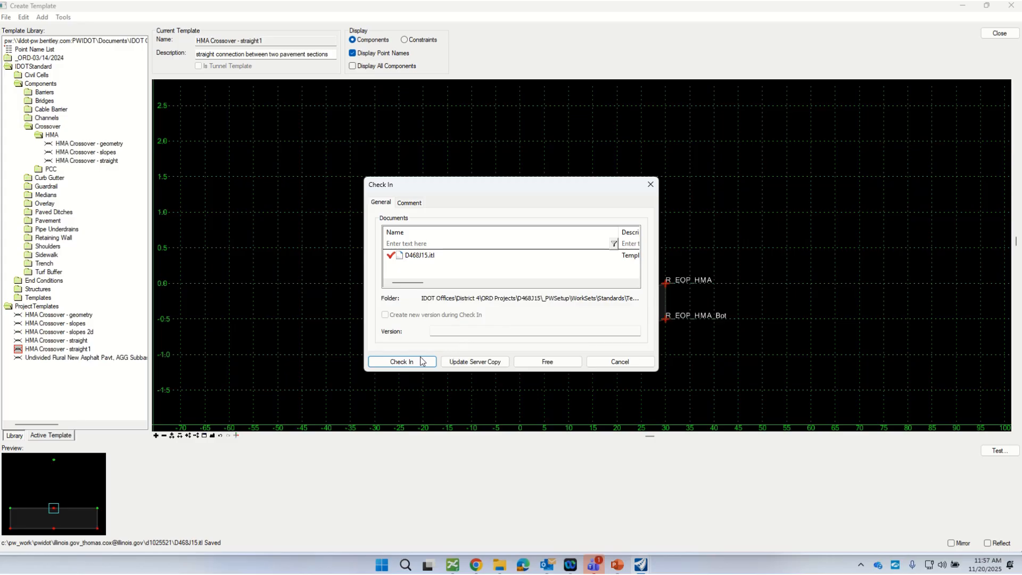
{"action": "left_click", "coordinate": [422, 361]}
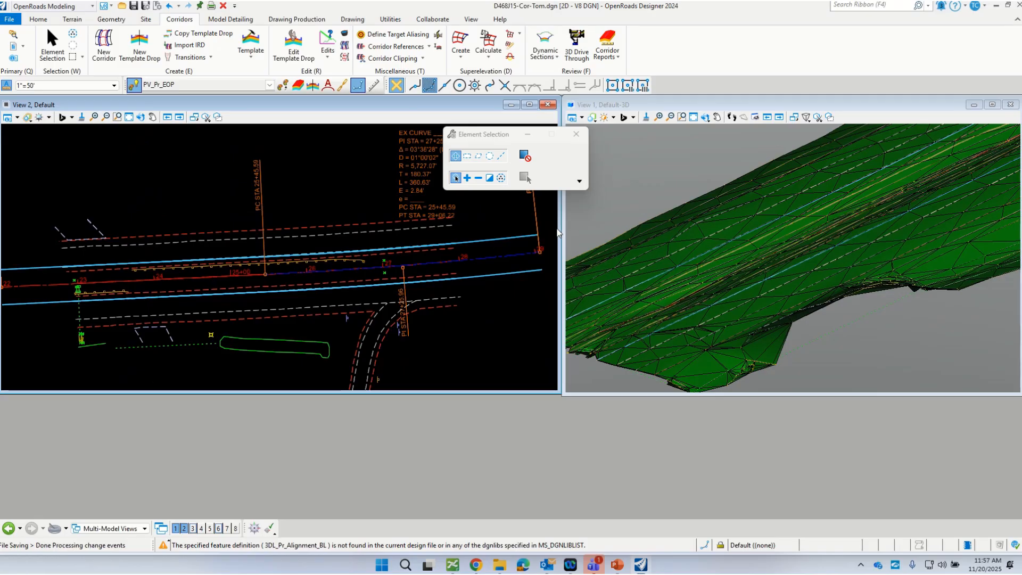
Step: Create a corridor named ExCL along the existing centerline, using its active profile and the Design feature definition
{"action": "scroll", "coordinate": [477, 298], "scroll_direction": "down", "scroll_amount": 1}
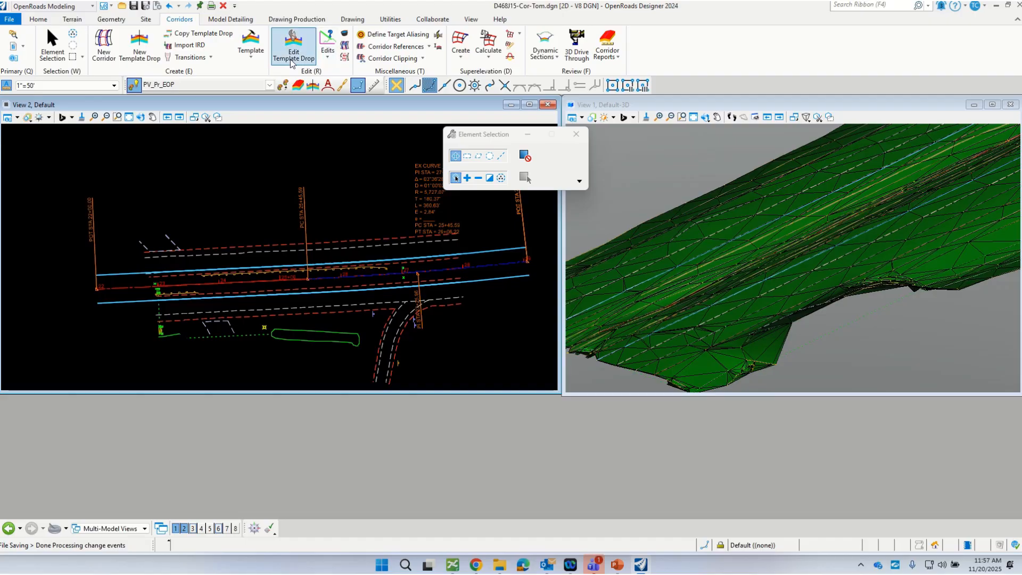
{"action": "left_click", "coordinate": [104, 46]}
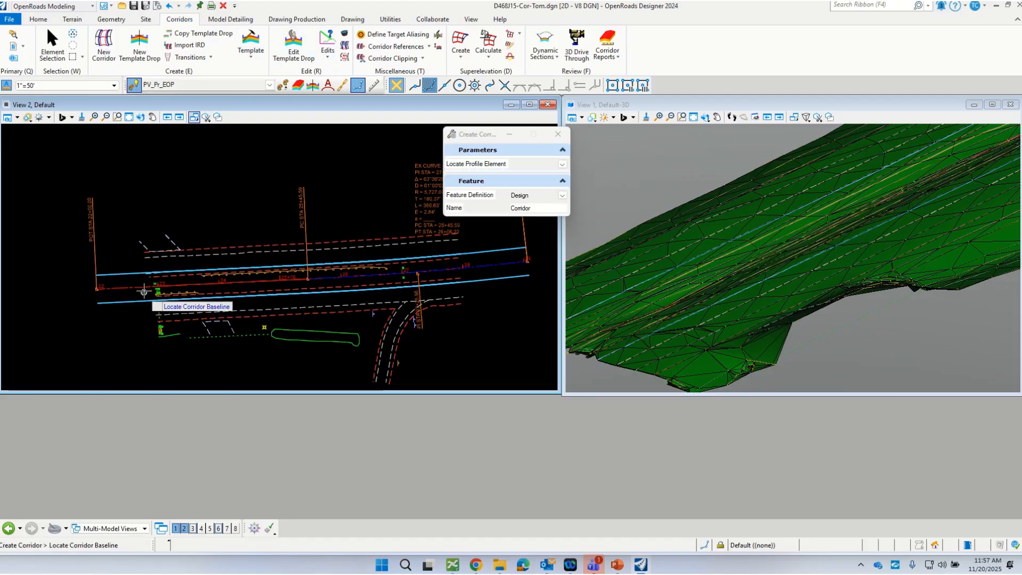
{"action": "left_click", "coordinate": [562, 164]}
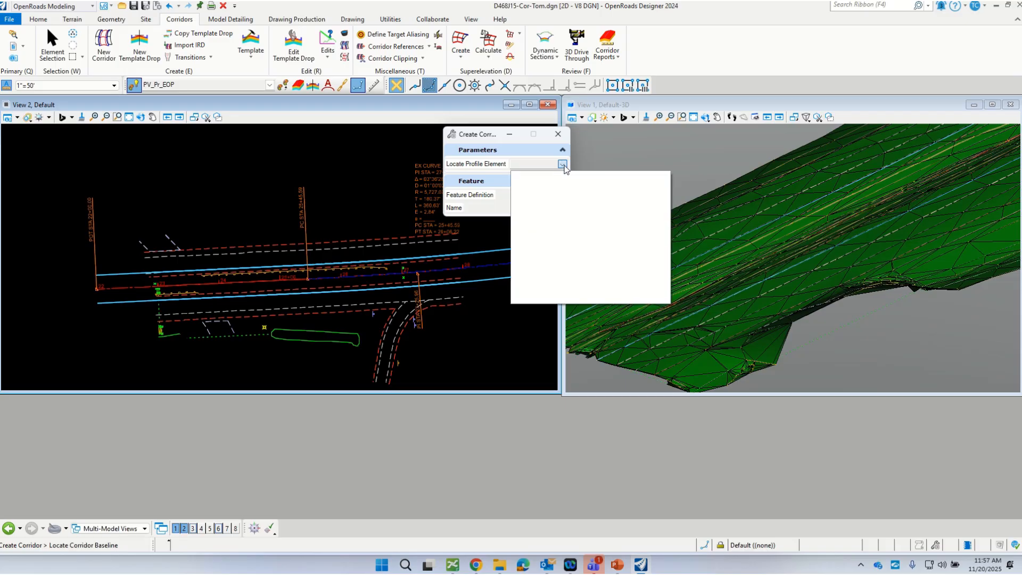
{"action": "left_click", "coordinate": [552, 166]}
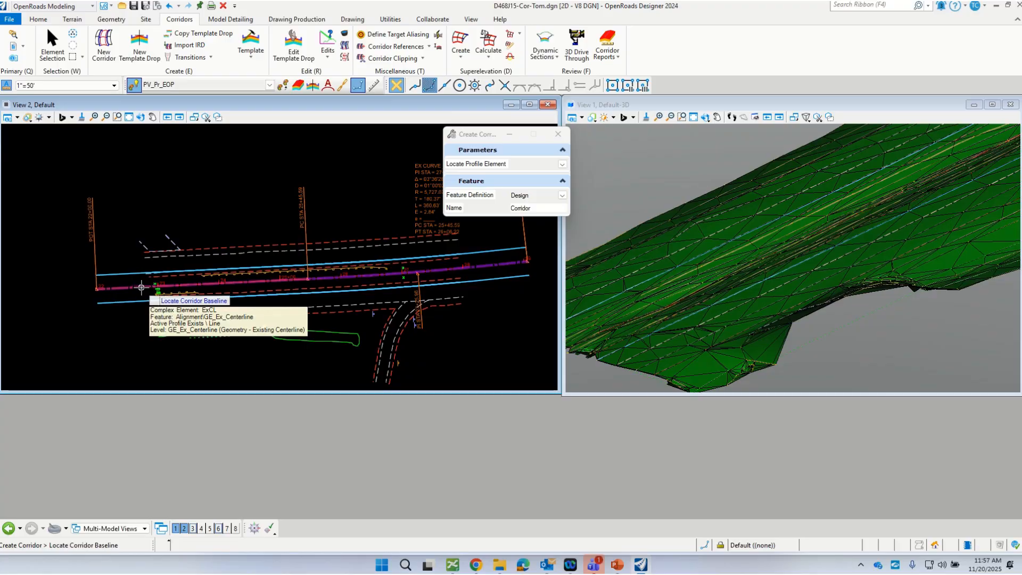
{"action": "left_click", "coordinate": [141, 287]}
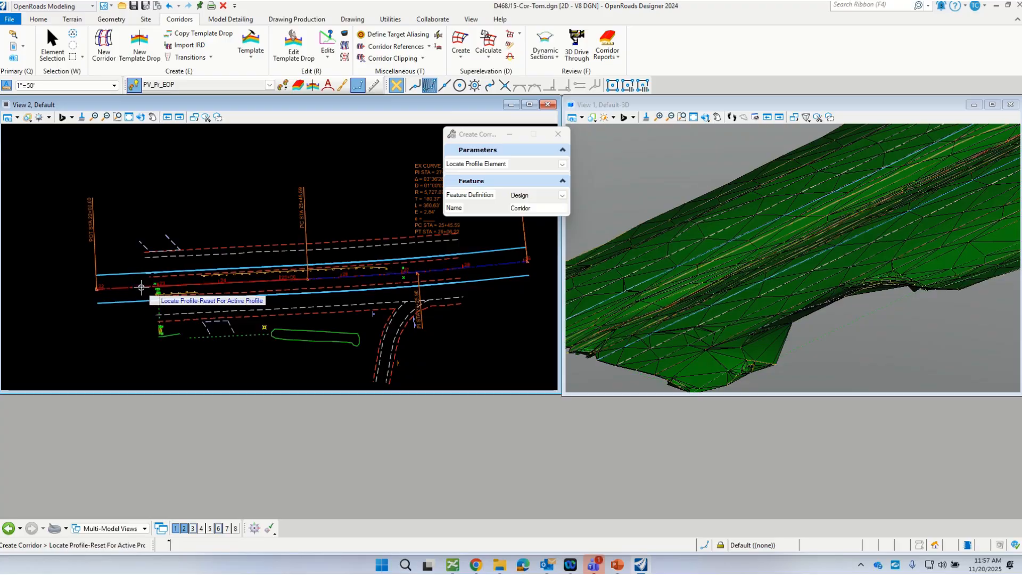
{"action": "right_click", "coordinate": [185, 192]}
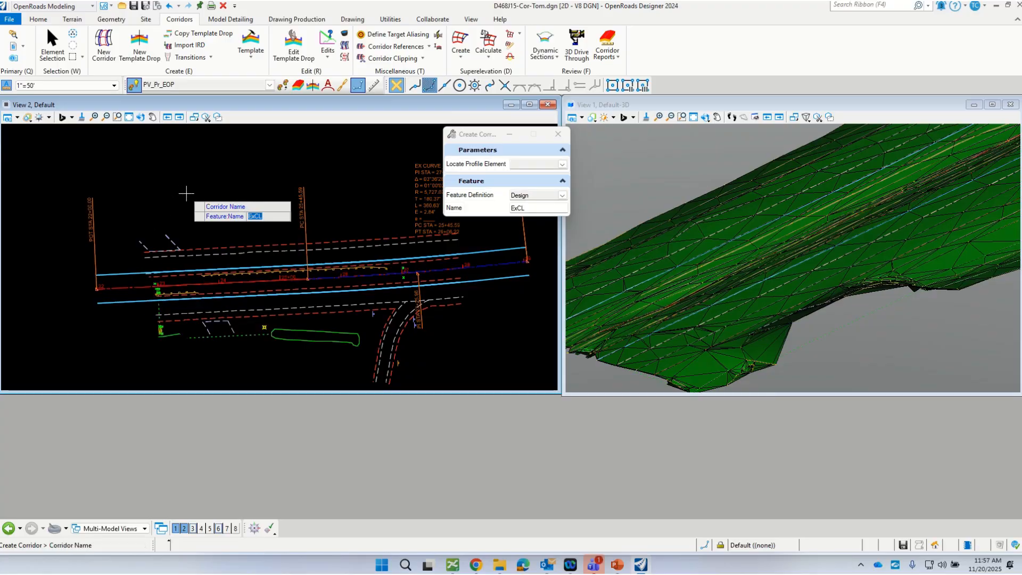
{"action": "left_click", "coordinate": [186, 193]}
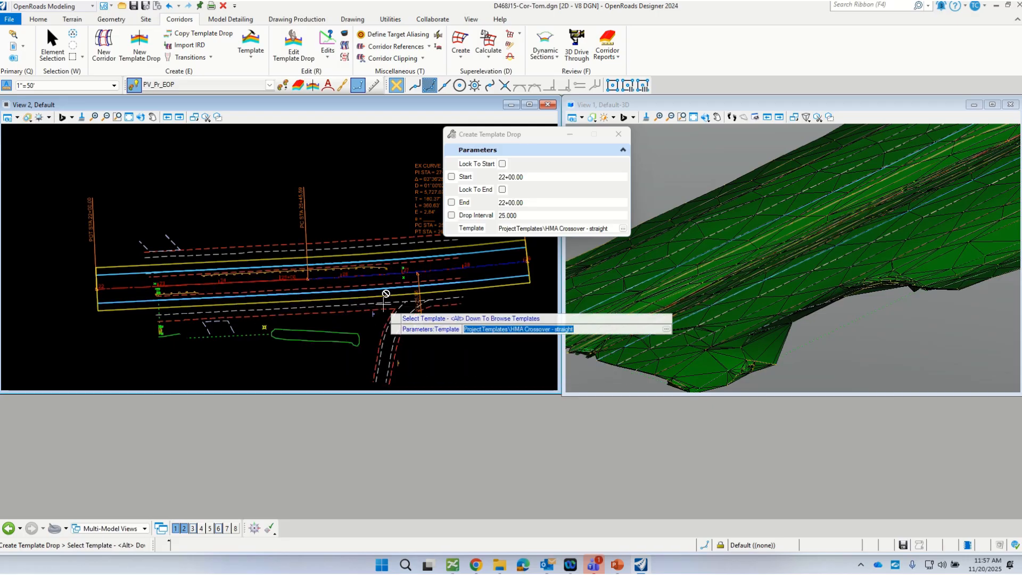
Step: Choose the HMA Crossover - straight1 project template for the corridor's template drop
{"action": "left_click", "coordinate": [623, 228]}
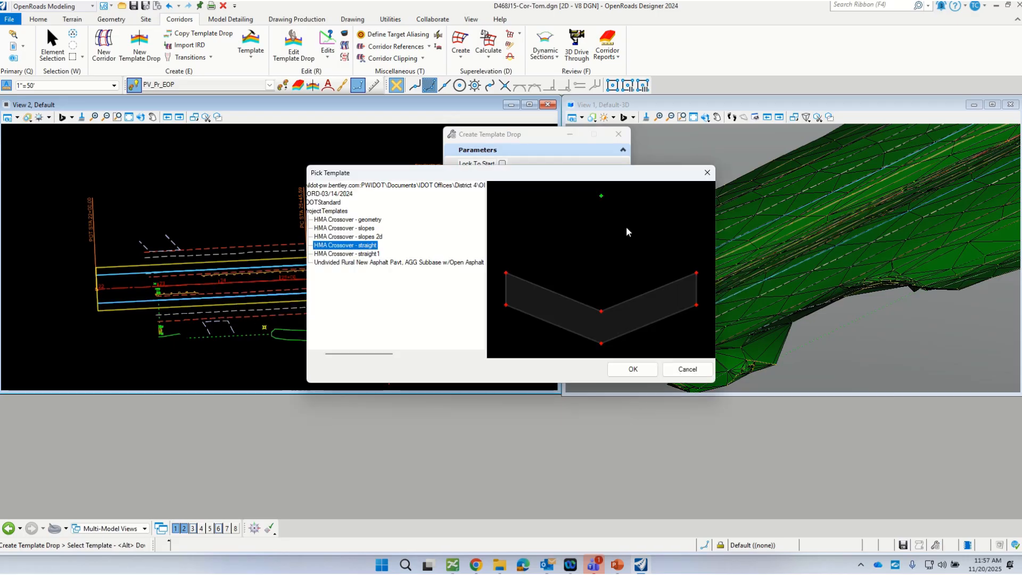
{"action": "left_click_drag", "start_coordinate": [360, 175], "coordinate": [420, 117]}
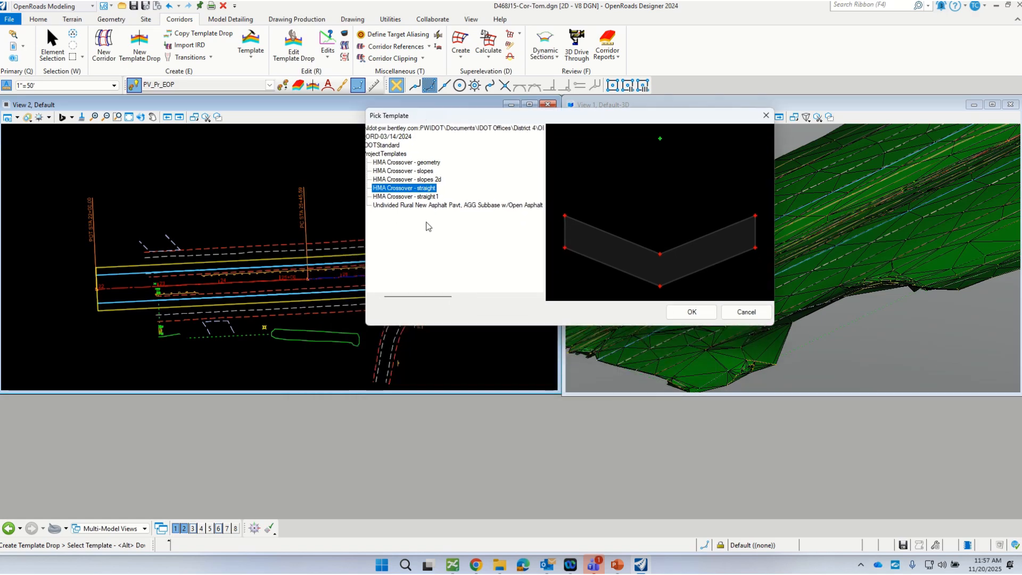
{"action": "left_click", "coordinate": [381, 198]}
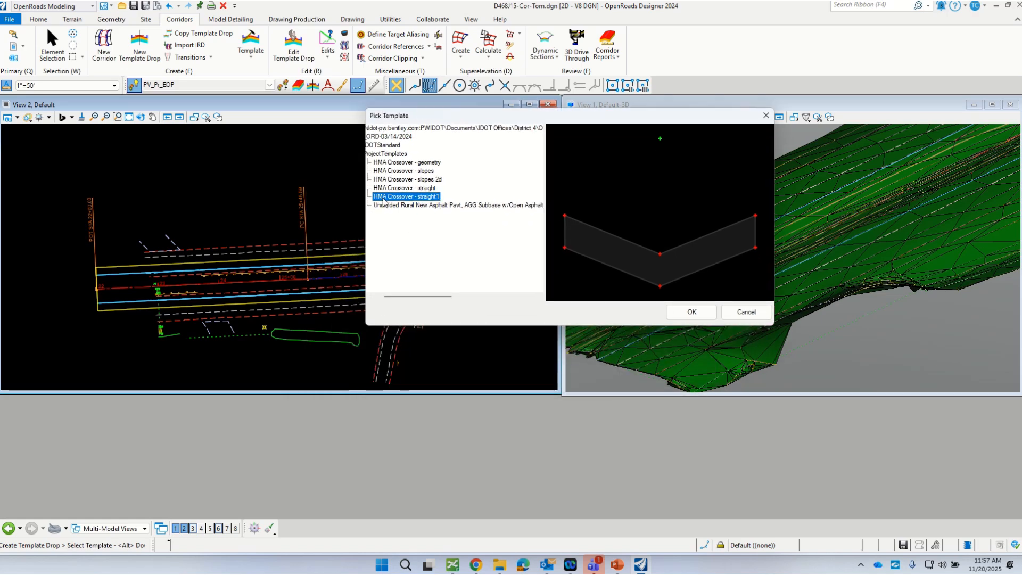
{"action": "left_click", "coordinate": [684, 315]}
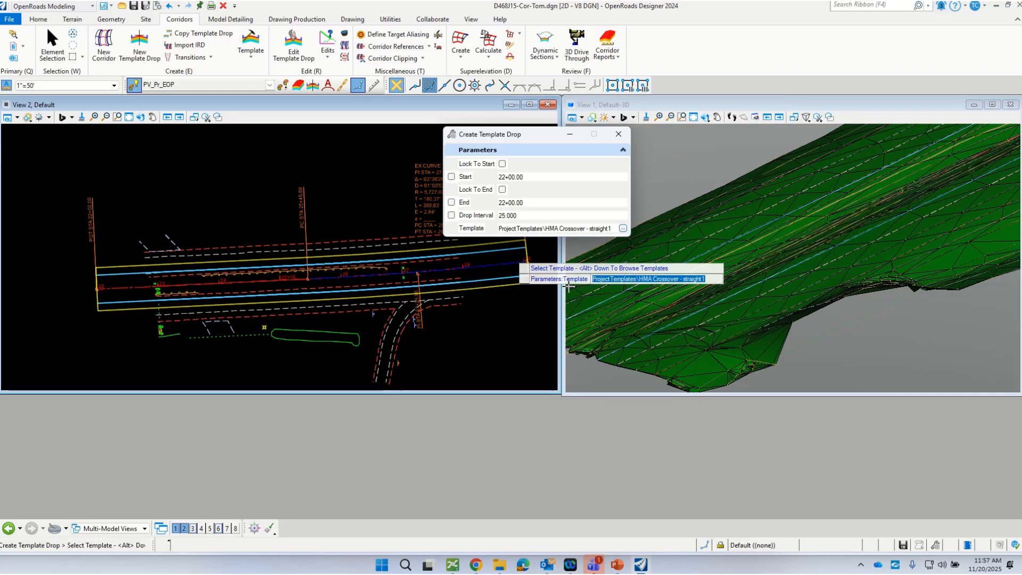
{"action": "left_click", "coordinate": [240, 198]}
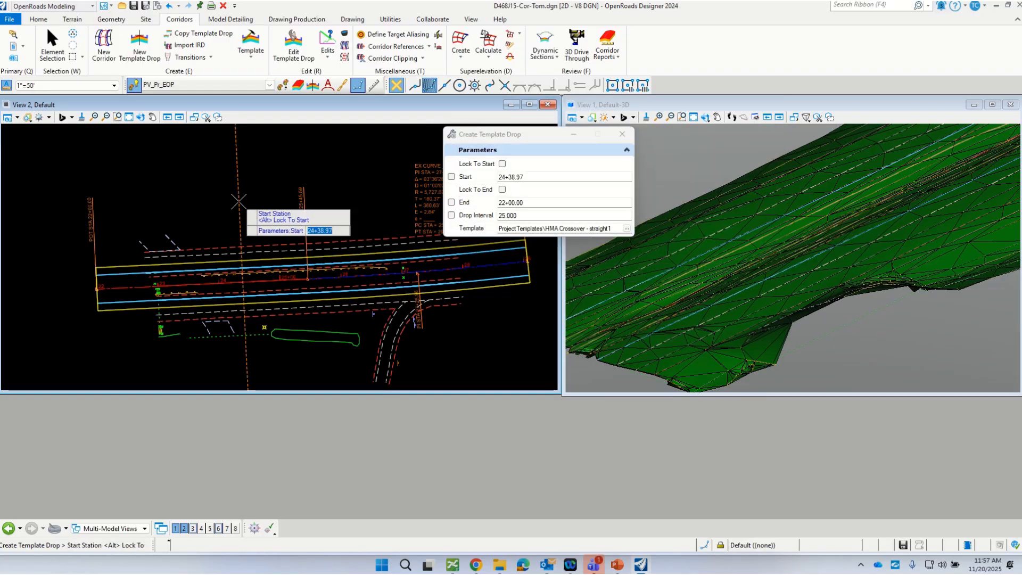
Step: Place the template drop from about station 23+14 to about 27+58 at a 25-foot interval and end the command
{"action": "left_click", "coordinate": [163, 213]}
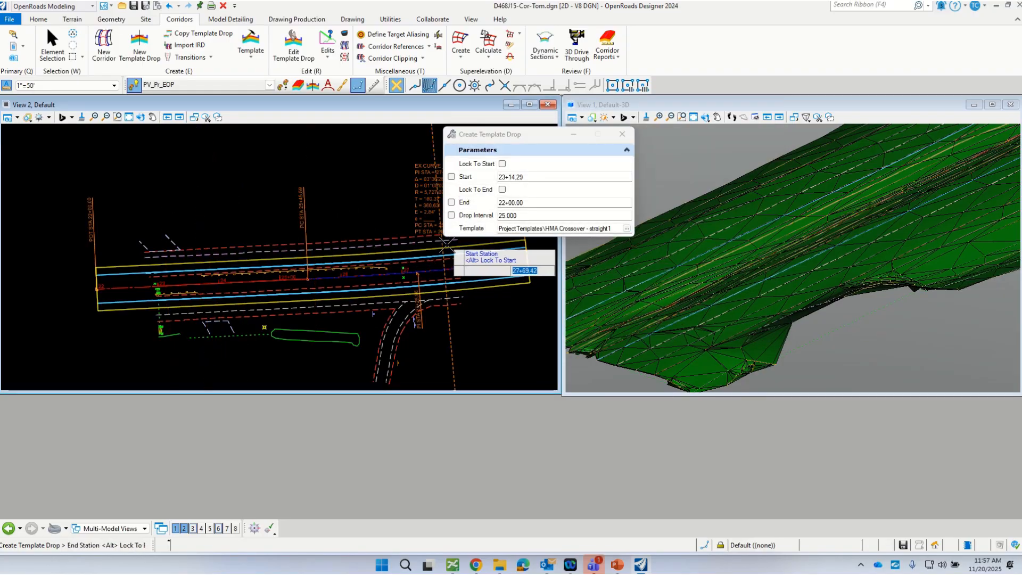
{"action": "left_click", "coordinate": [435, 261]}
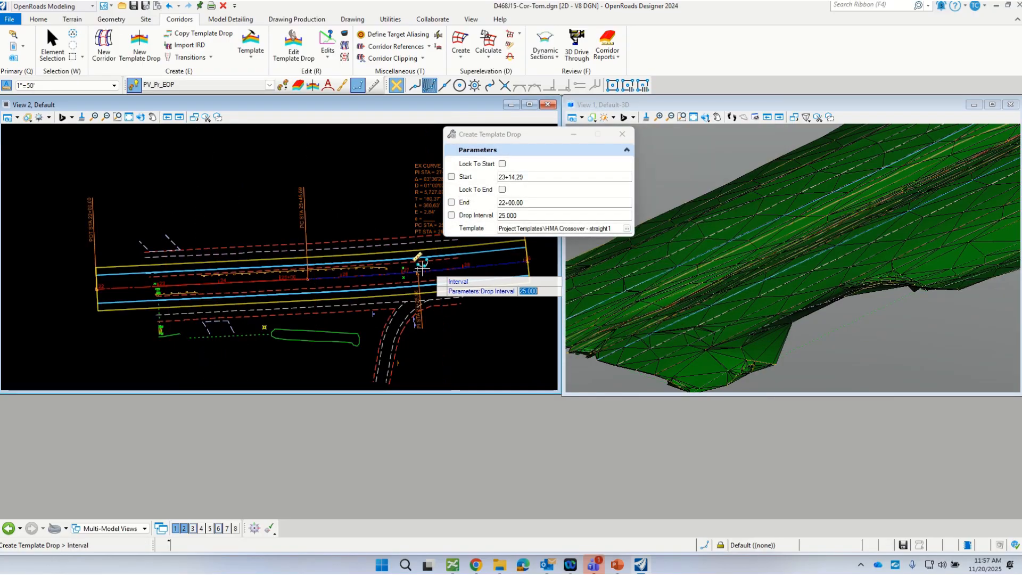
{"action": "left_click", "coordinate": [368, 276]}
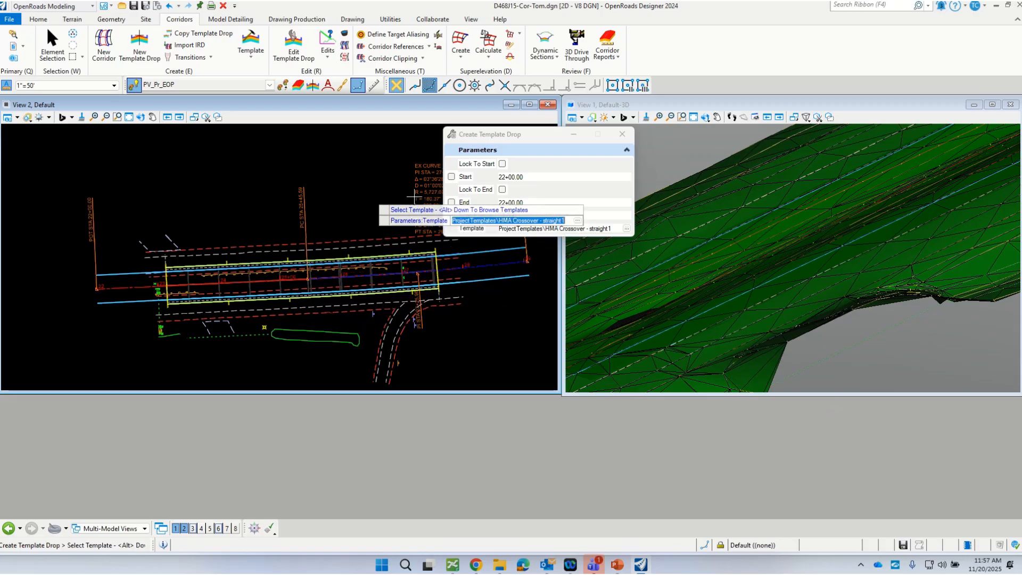
{"action": "key", "text": "Escape"}
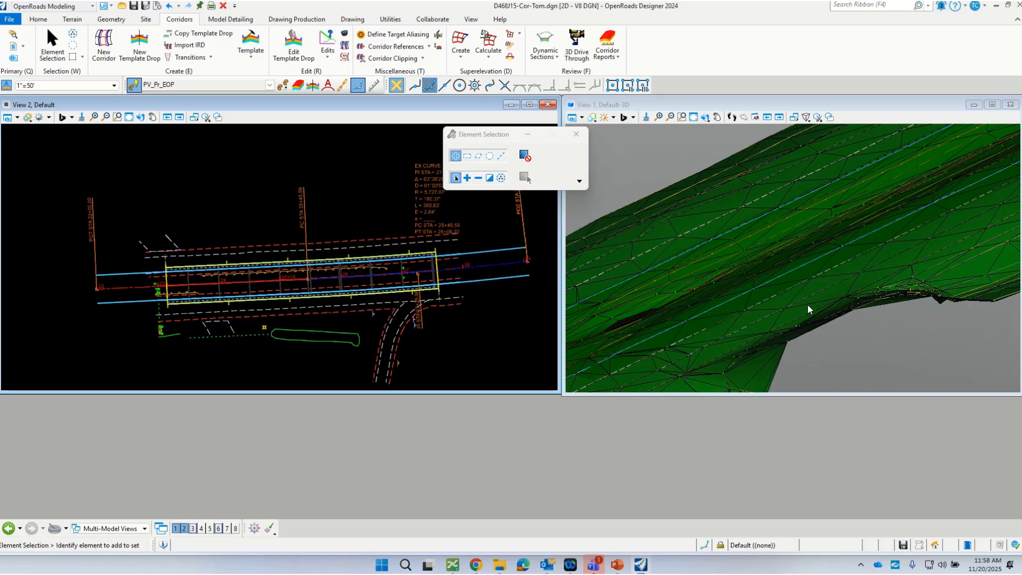
Step: Override the symbology of the Z Topo terrain model and turn its triangles off
{"action": "left_click", "coordinate": [807, 303]}
{"action": "left_click", "coordinate": [810, 303]}
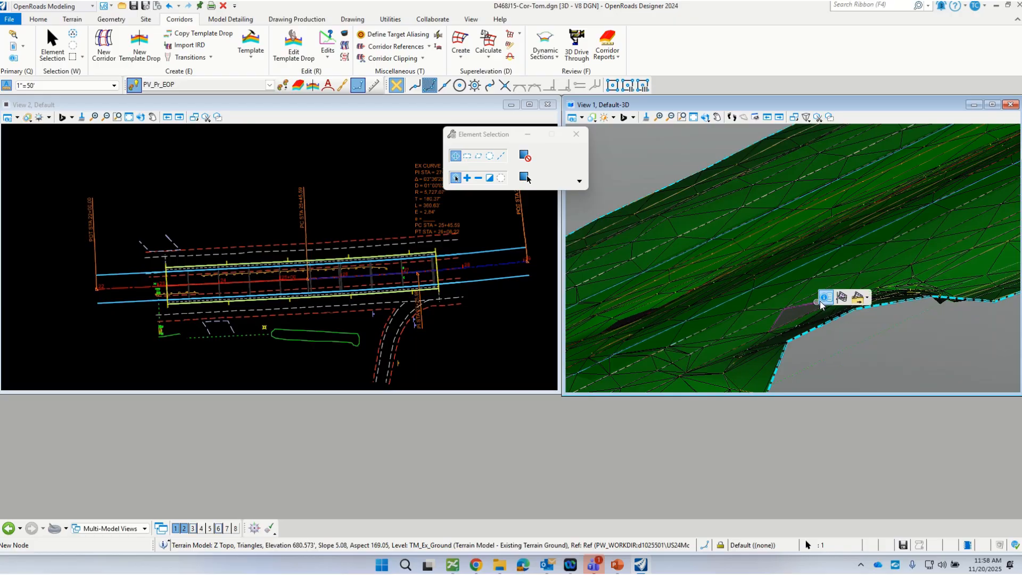
{"action": "left_click", "coordinate": [825, 299]}
{"action": "left_click", "coordinate": [963, 394]}
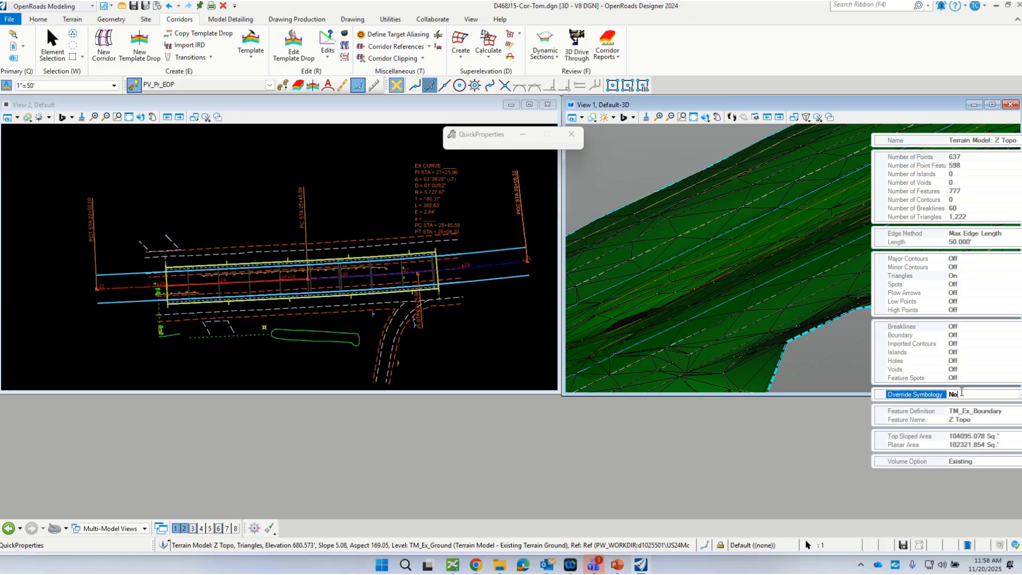
{"action": "double_click", "coordinate": [962, 393]}
{"action": "left_click", "coordinate": [965, 275]}
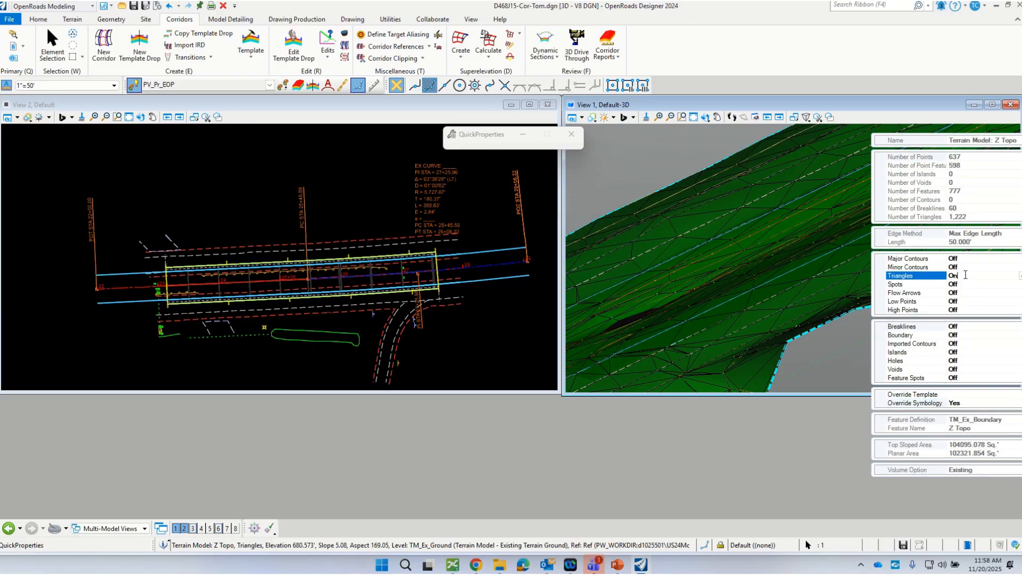
{"action": "double_click", "coordinate": [965, 275]}
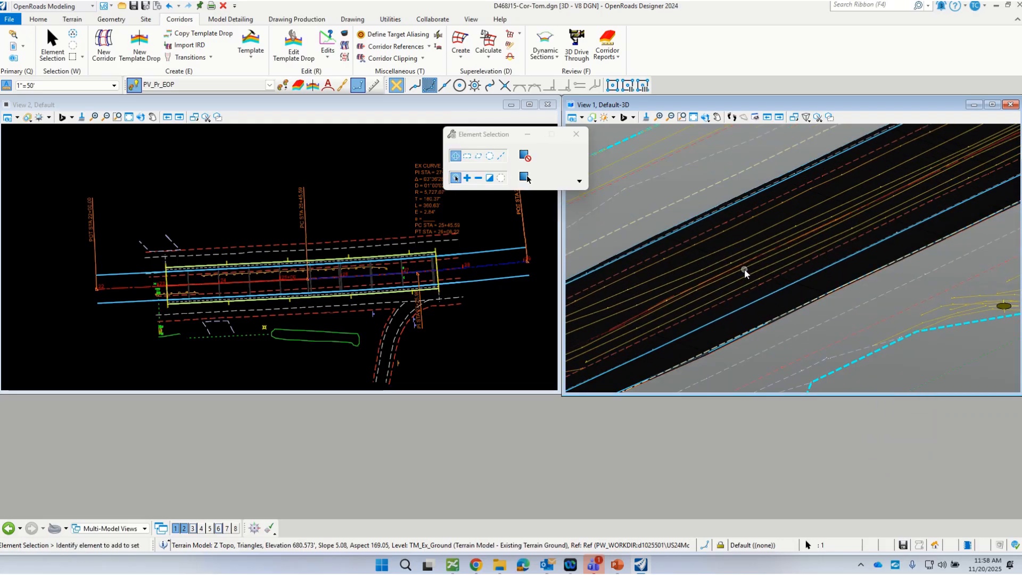
Step: Examine the start of the new crossover corridor in the 3D model and in plan
{"action": "scroll", "coordinate": [744, 269], "scroll_direction": "down", "scroll_amount": 1}
{"action": "scroll", "coordinate": [789, 290], "scroll_direction": "down", "scroll_amount": 3}
{"action": "scroll", "coordinate": [667, 343], "scroll_direction": "up", "scroll_amount": 5}
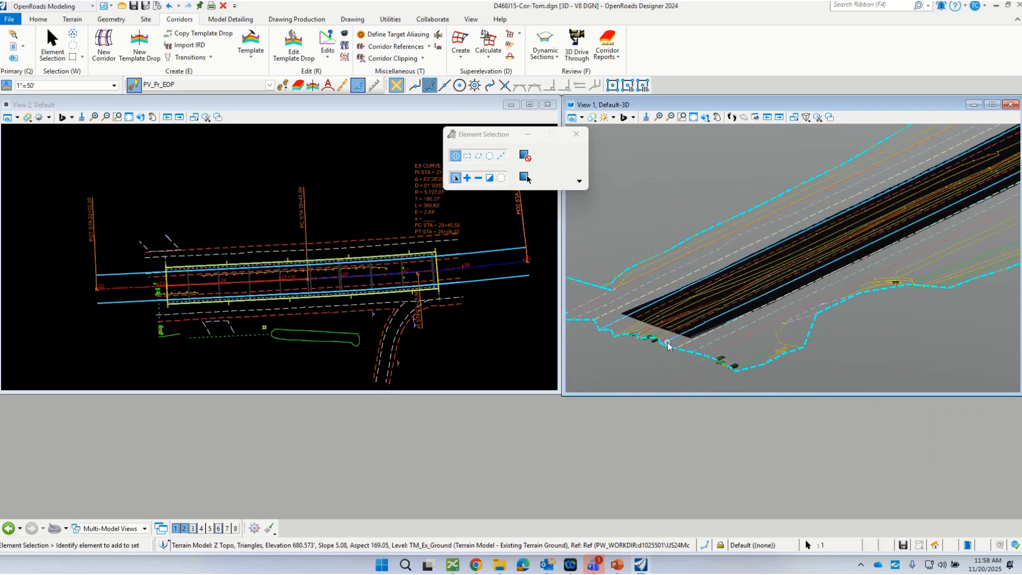
{"action": "mouse_move", "coordinate": [719, 328]}
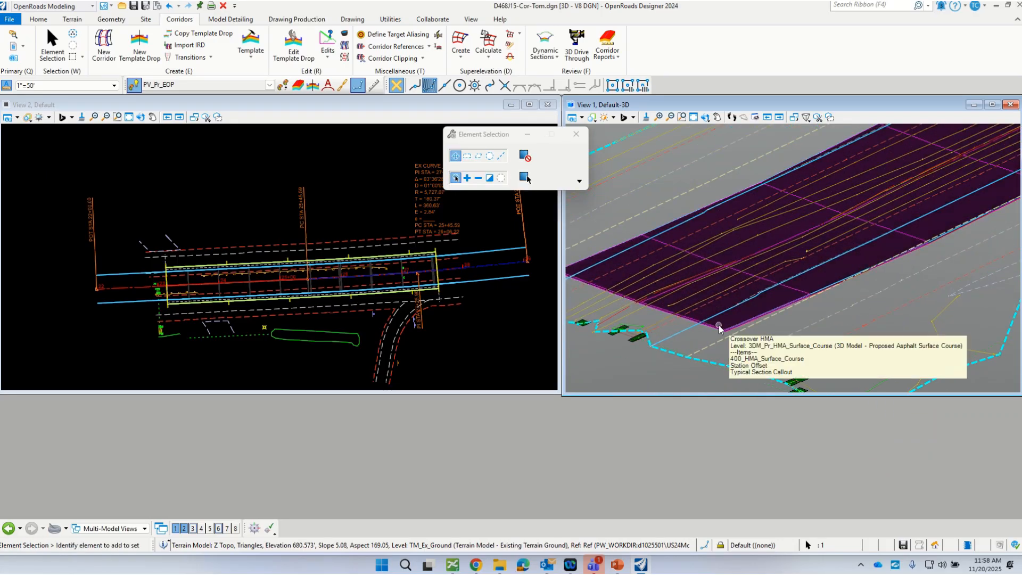
{"action": "scroll", "coordinate": [702, 328], "scroll_direction": "down", "scroll_amount": 2}
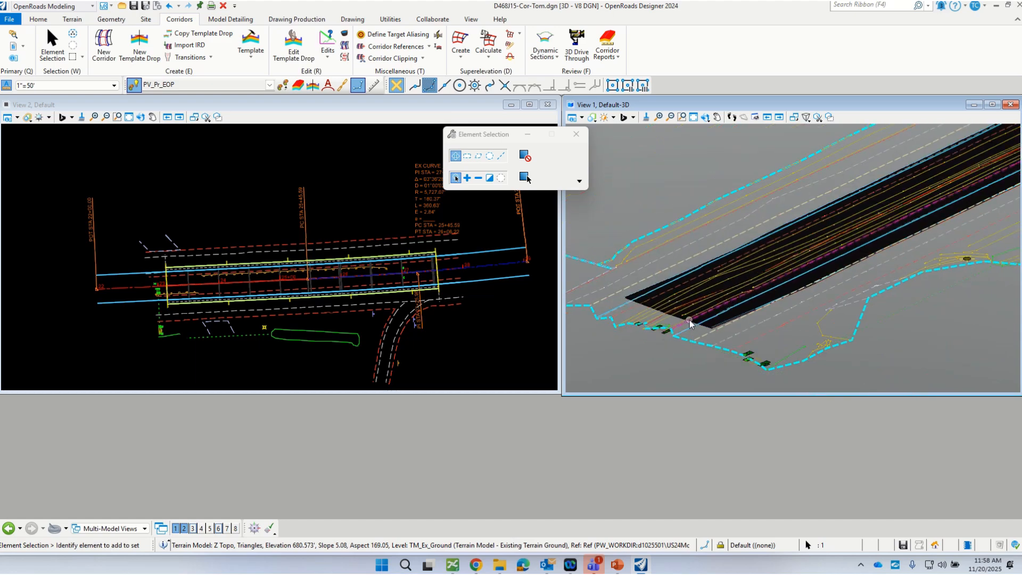
{"action": "left_click", "coordinate": [270, 208]}
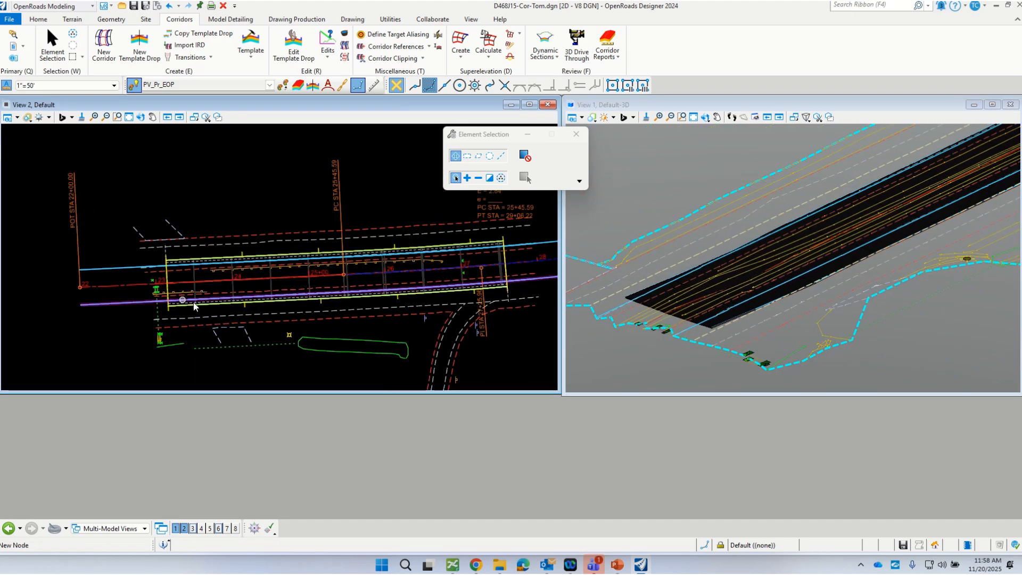
{"action": "scroll", "coordinate": [191, 296], "scroll_direction": "up", "scroll_amount": 3}
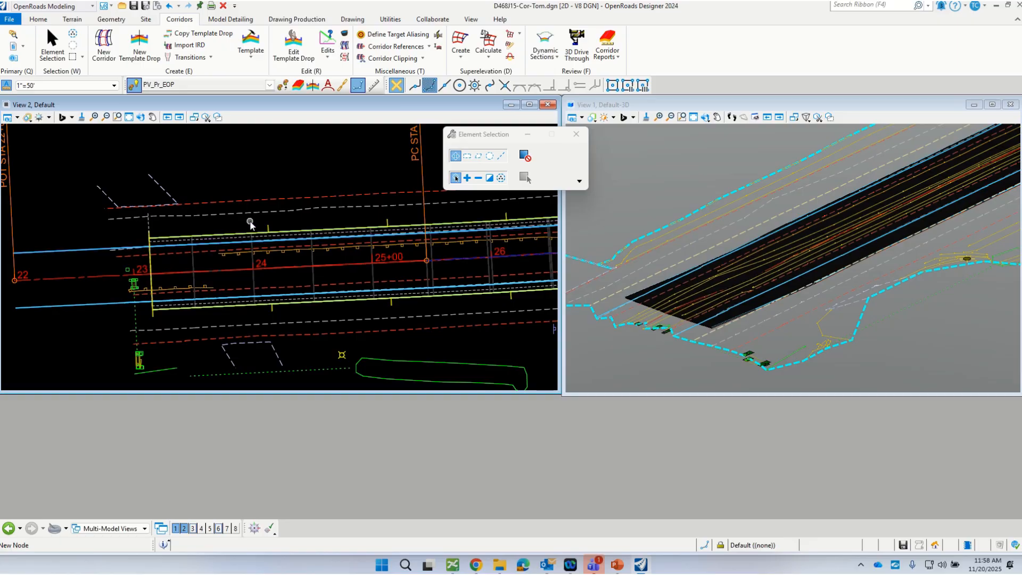
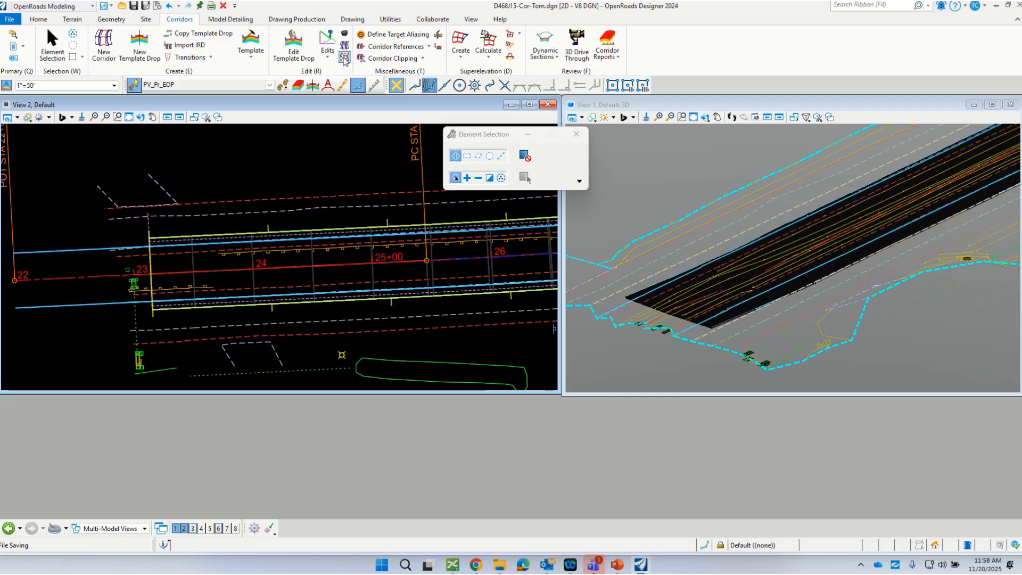
{"action": "left_click", "coordinate": [274, 229]}
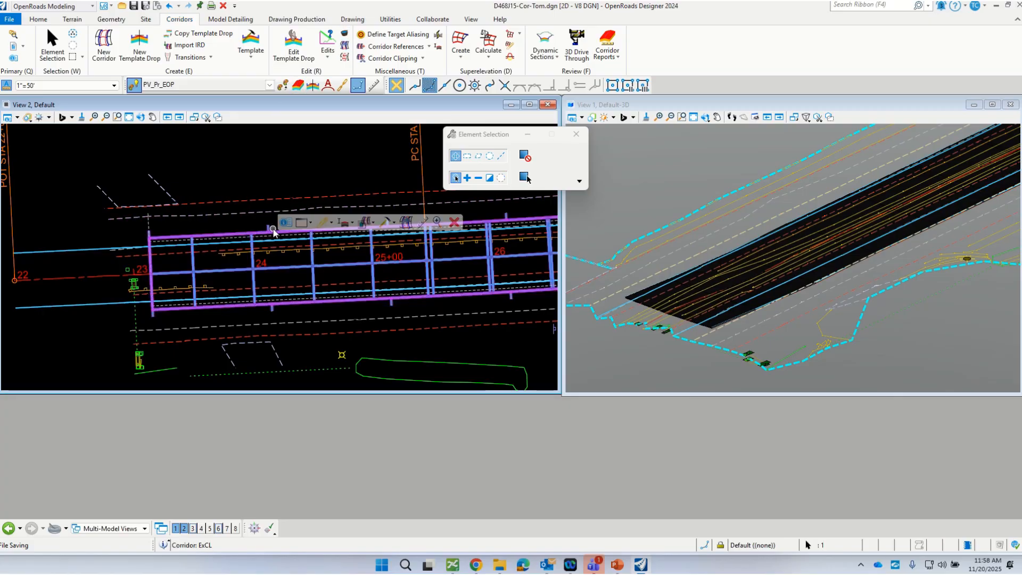
{"action": "left_click", "coordinate": [392, 225]}
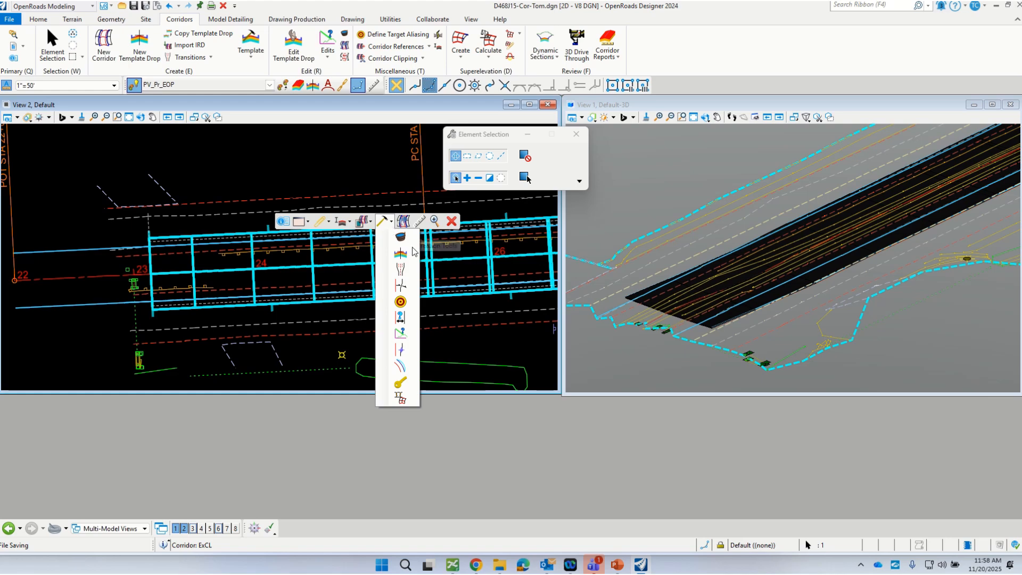
{"action": "left_click", "coordinate": [402, 350]}
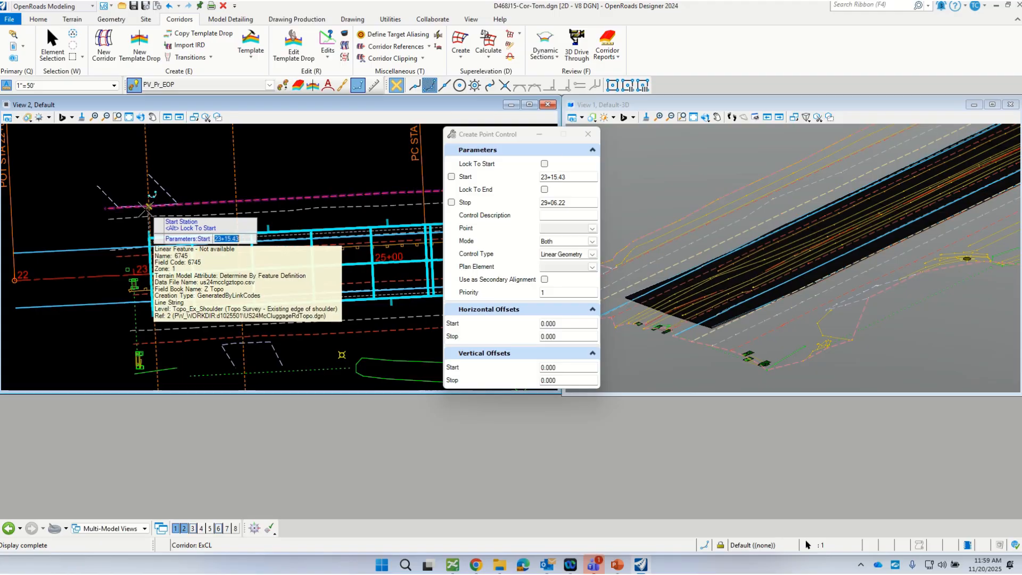
{"action": "left_click", "coordinate": [149, 207]}
{"action": "scroll", "coordinate": [126, 231], "scroll_direction": "down", "scroll_amount": 4}
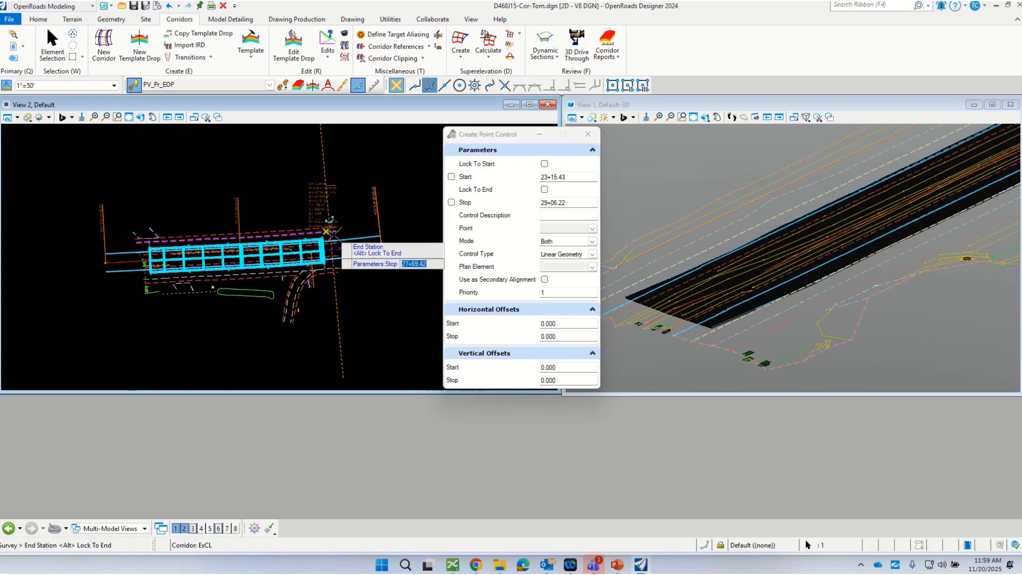
{"action": "left_click", "coordinate": [321, 233]}
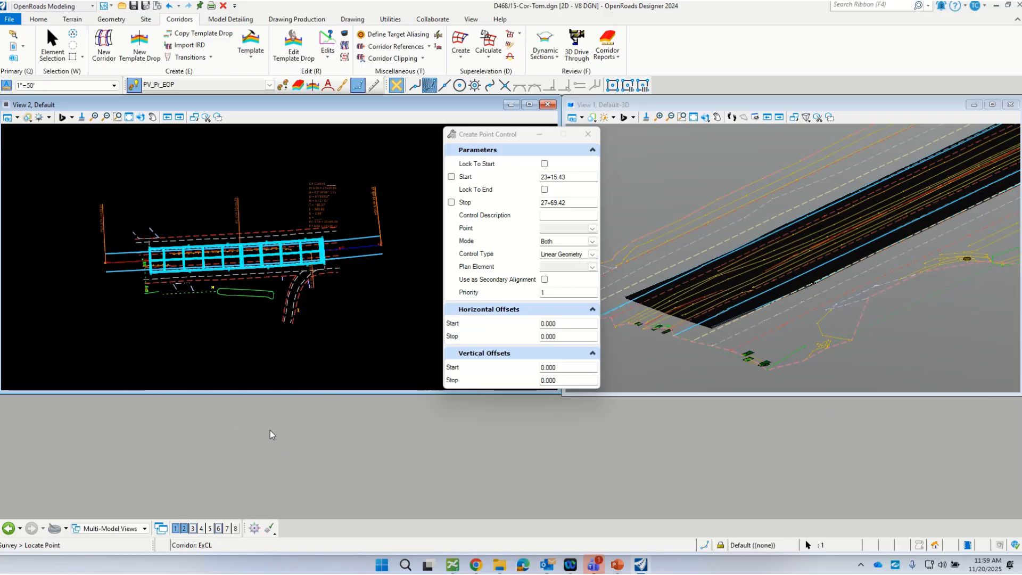
{"action": "left_click", "coordinate": [592, 229]}
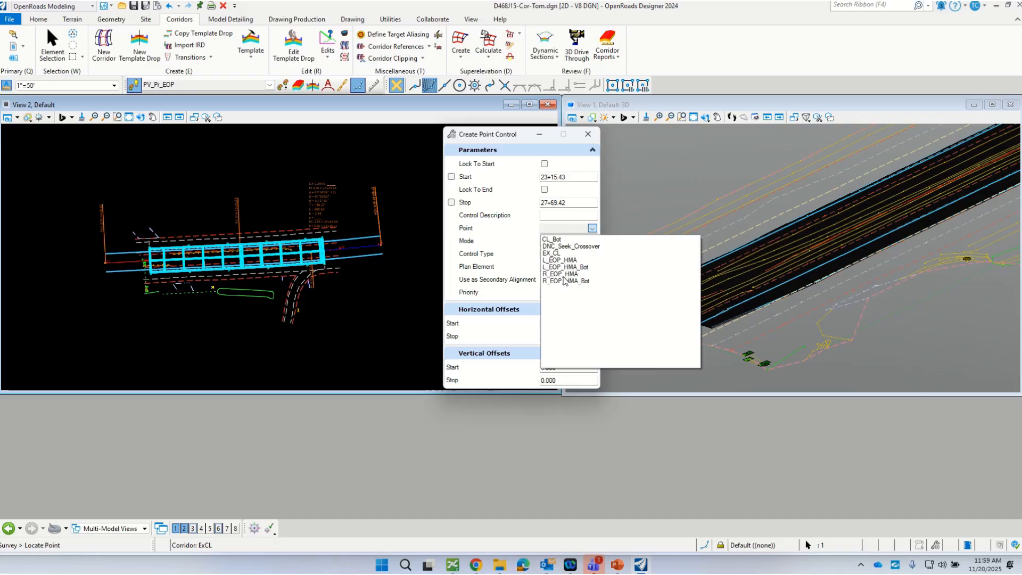
{"action": "right_click", "coordinate": [349, 315]}
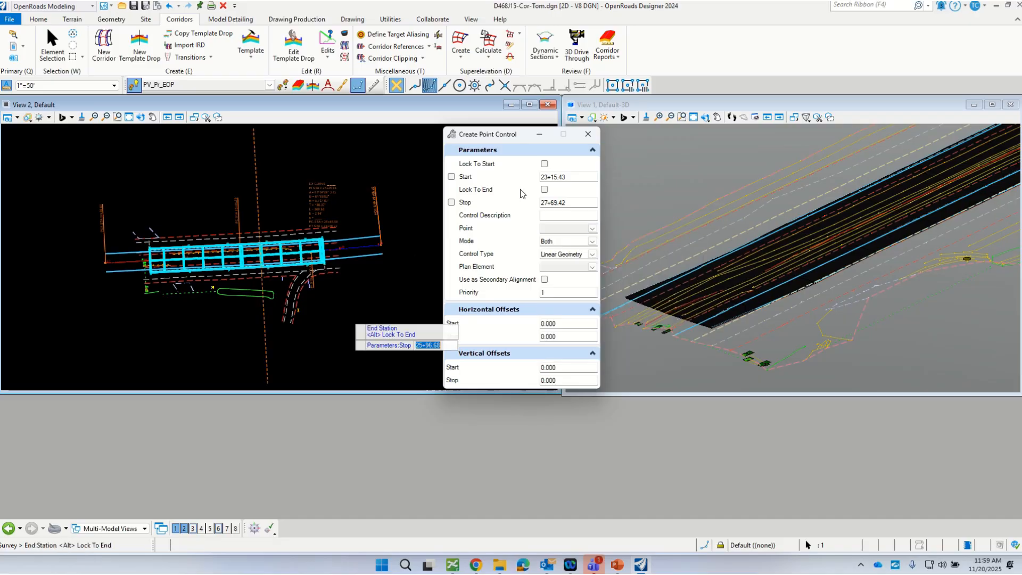
{"action": "left_click", "coordinate": [585, 134]}
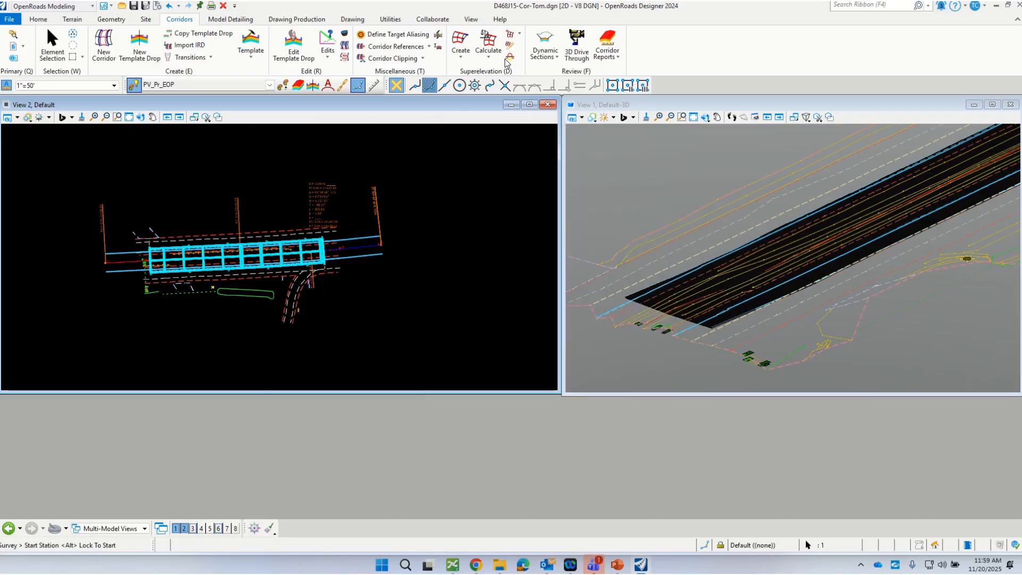
{"action": "left_click", "coordinate": [52, 45]}
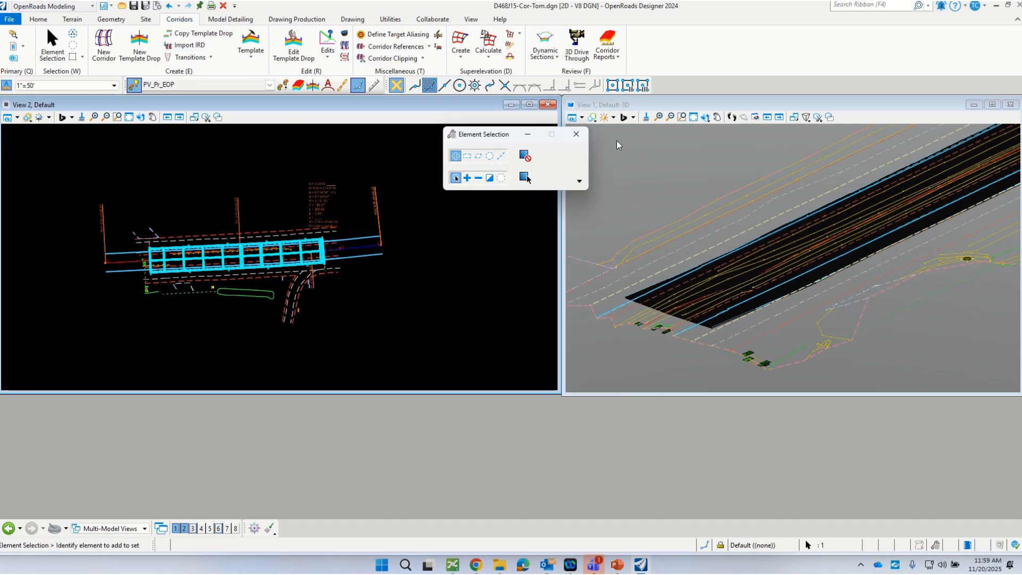
{"action": "left_click", "coordinate": [526, 174]}
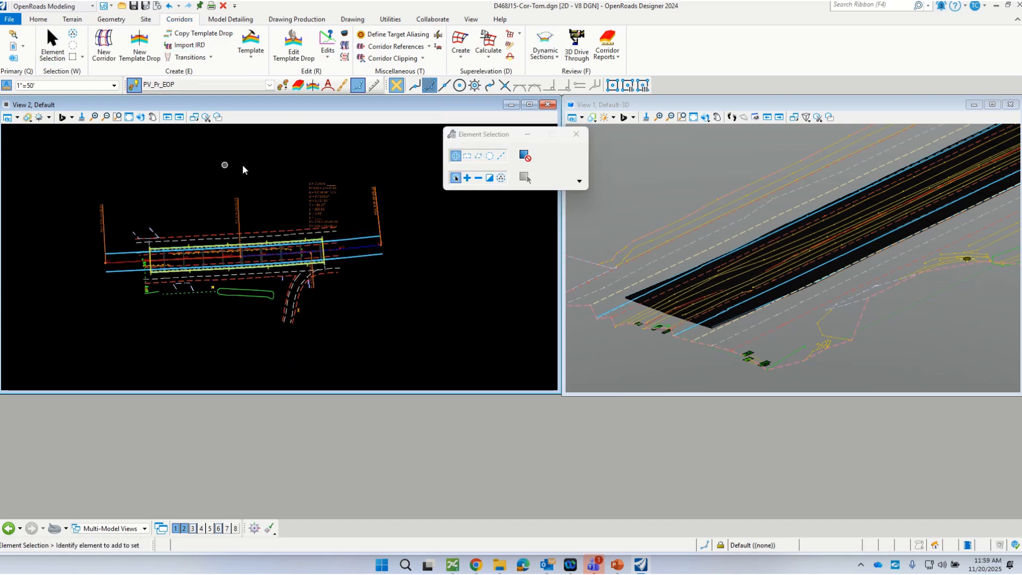
Step: Open the ExCL corridor's dynamic cross-section view in View 6
{"action": "scroll", "coordinate": [332, 233], "scroll_direction": "up", "scroll_amount": 3}
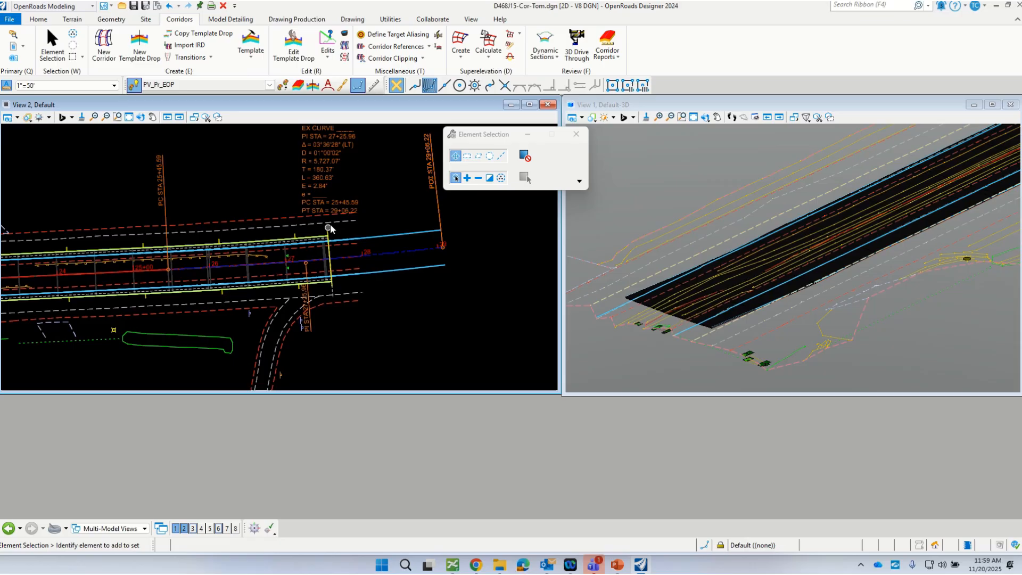
{"action": "left_click", "coordinate": [330, 234]}
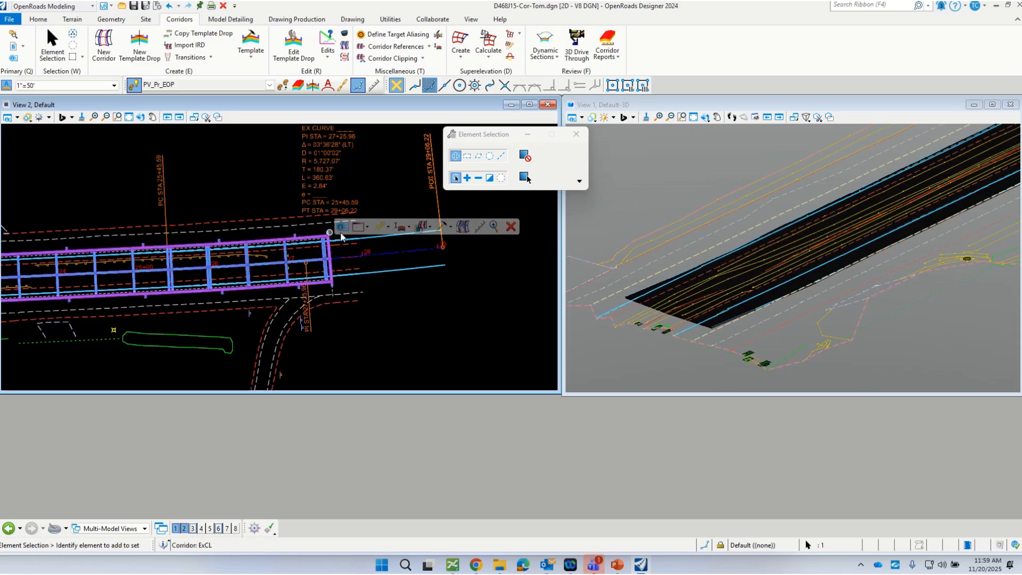
{"action": "mouse_move", "coordinate": [366, 228]}
{"action": "left_click", "coordinate": [377, 259]}
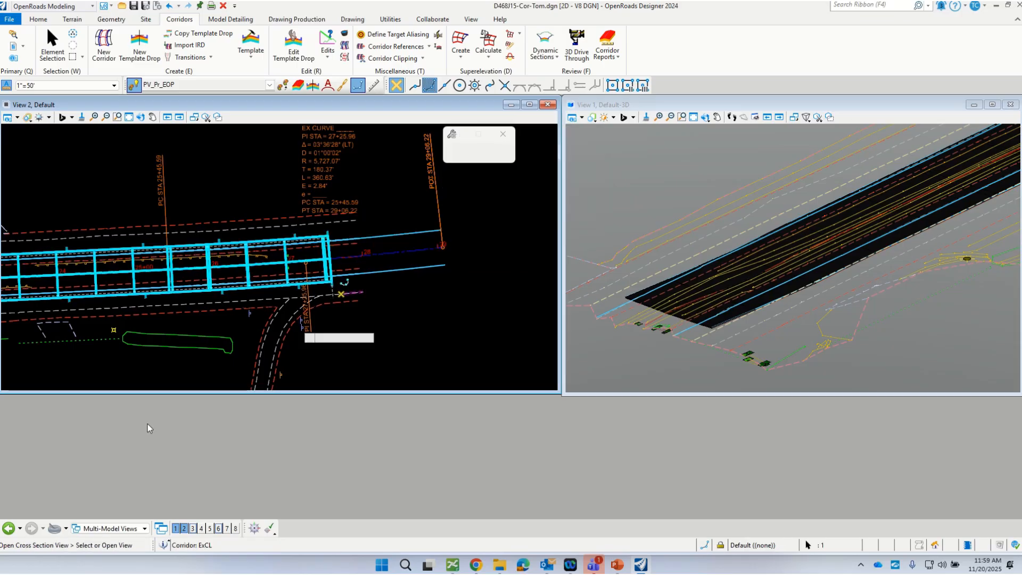
{"action": "left_click", "coordinate": [219, 528]}
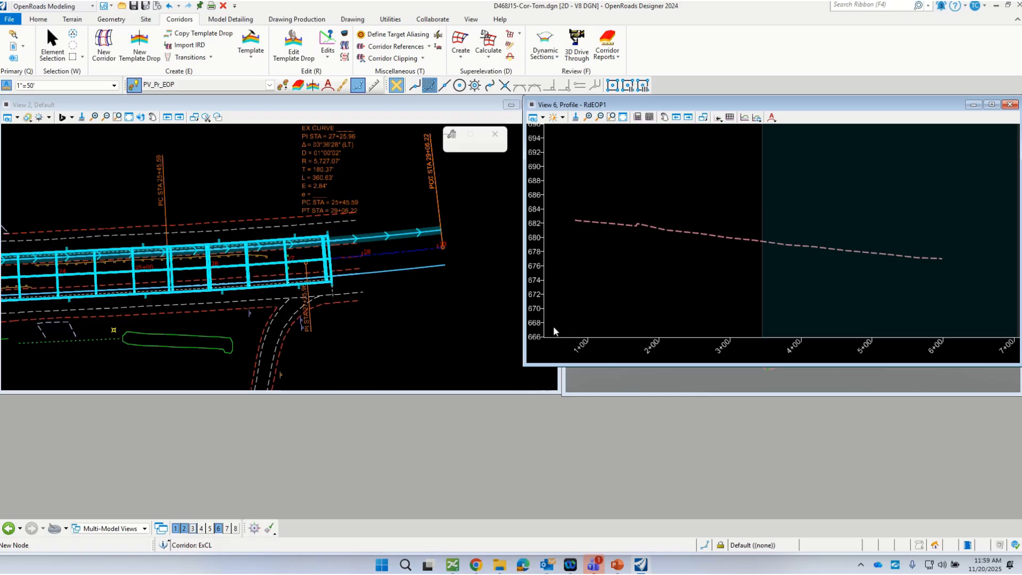
{"action": "left_click", "coordinate": [613, 129]}
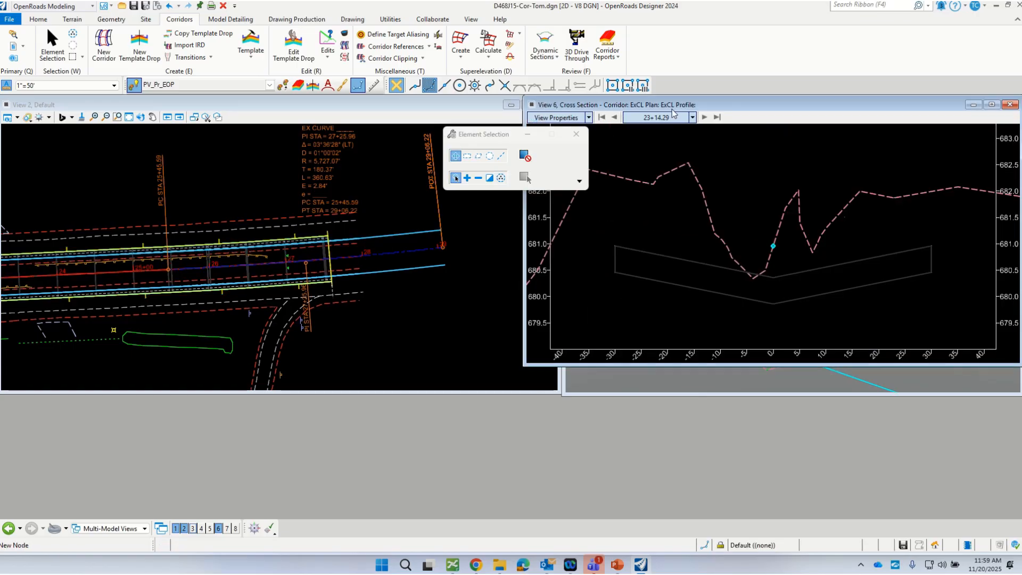
Step: Move the cross-section window below the plan view and widen it to show the full crossover section at station 23+14.29
{"action": "left_click_drag", "start_coordinate": [708, 106], "coordinate": [235, 254]}
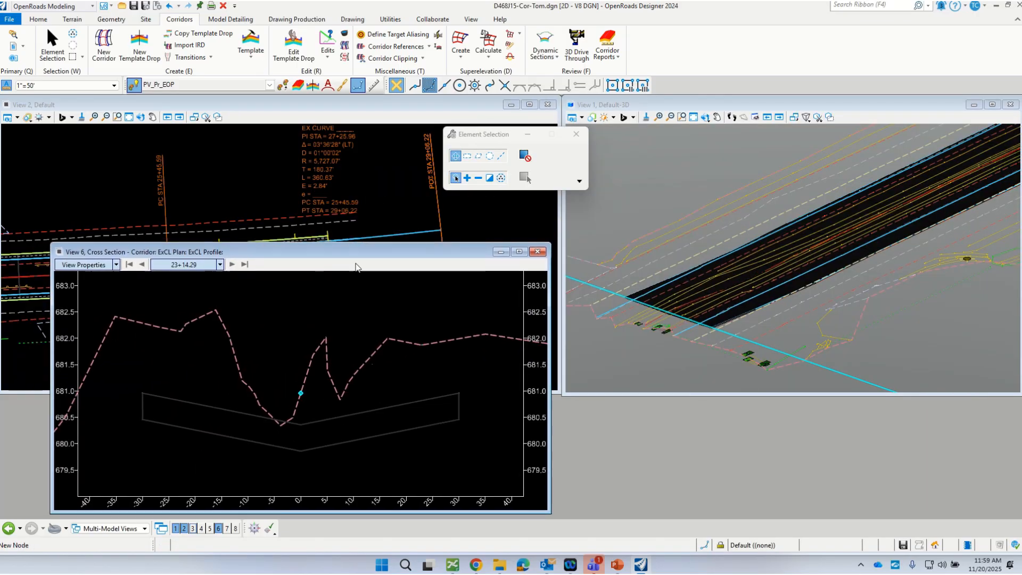
{"action": "left_click_drag", "start_coordinate": [549, 243], "coordinate": [860, 296]}
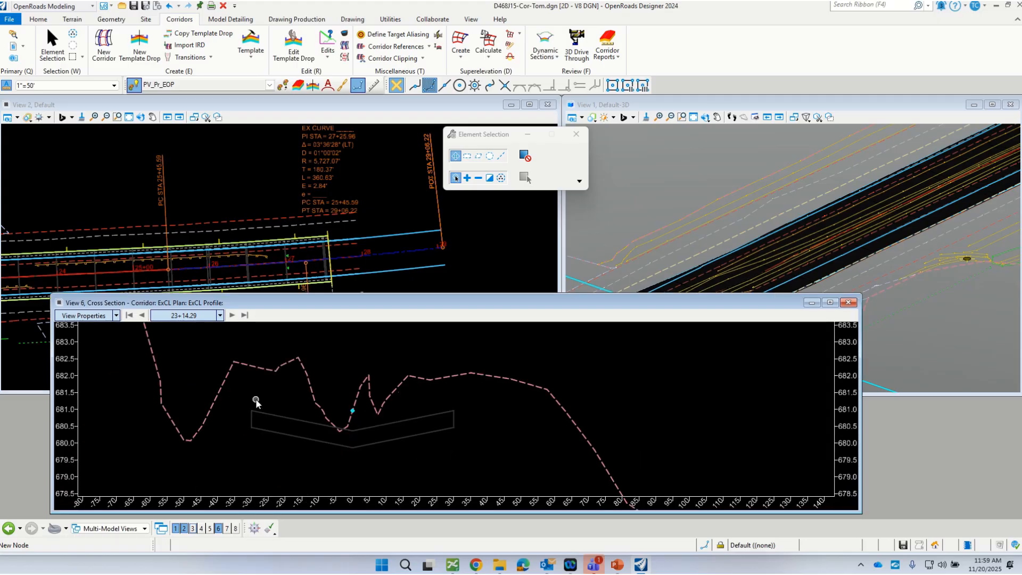
{"action": "scroll", "coordinate": [325, 418], "scroll_direction": "up", "scroll_amount": 3}
{"action": "scroll", "coordinate": [373, 405], "scroll_direction": "down", "scroll_amount": 1}
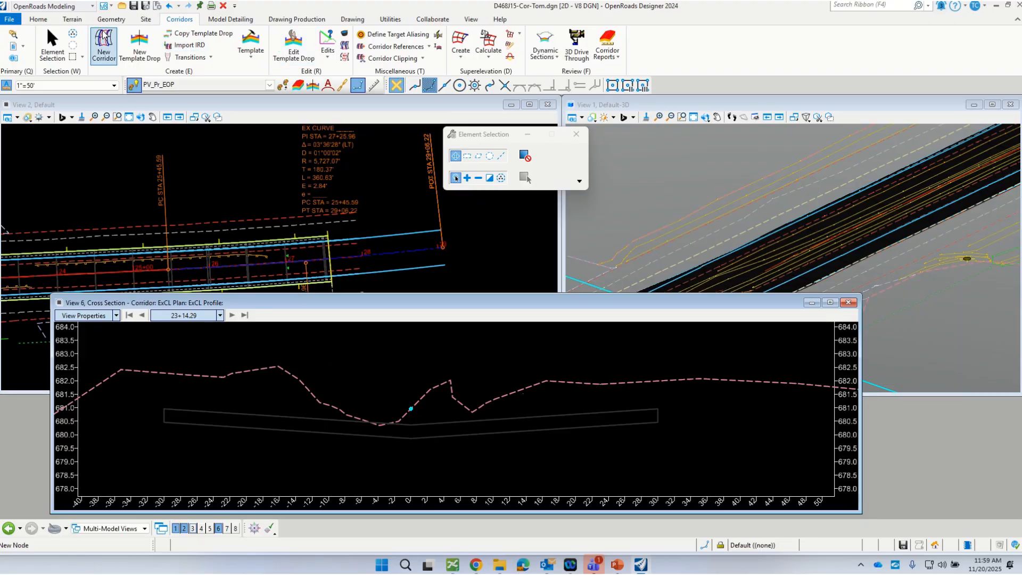
Step: Open the corridor objects of the ExCL corridor and show its point controls
{"action": "left_click", "coordinate": [355, 226]}
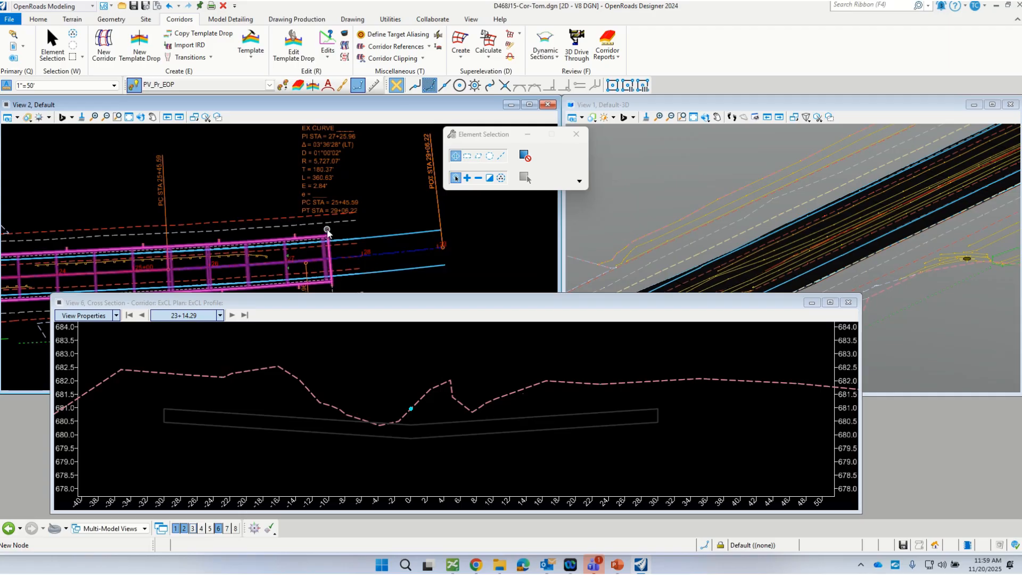
{"action": "mouse_move", "coordinate": [327, 234]}
{"action": "left_click", "coordinate": [344, 34]}
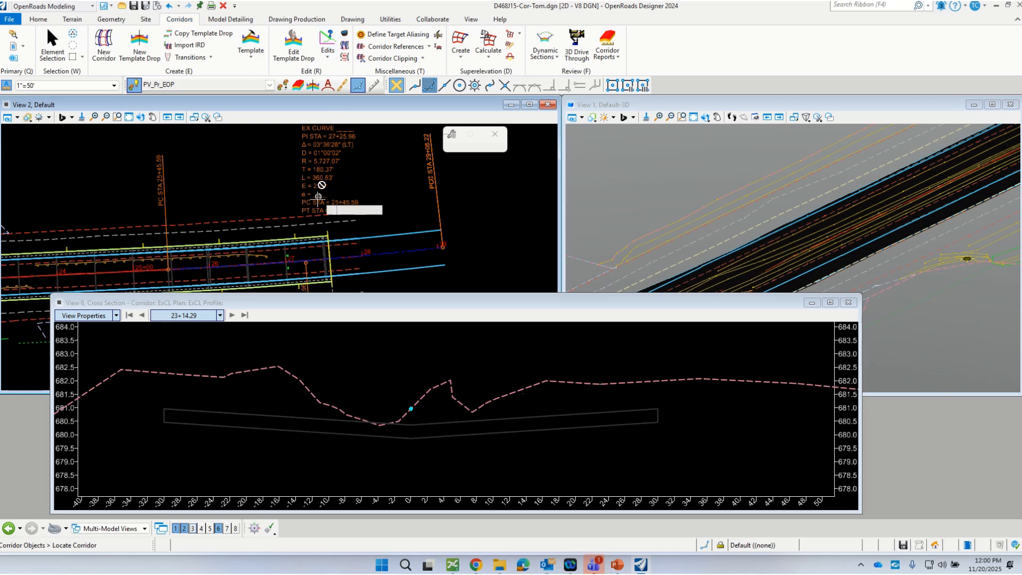
{"action": "left_click", "coordinate": [294, 235]}
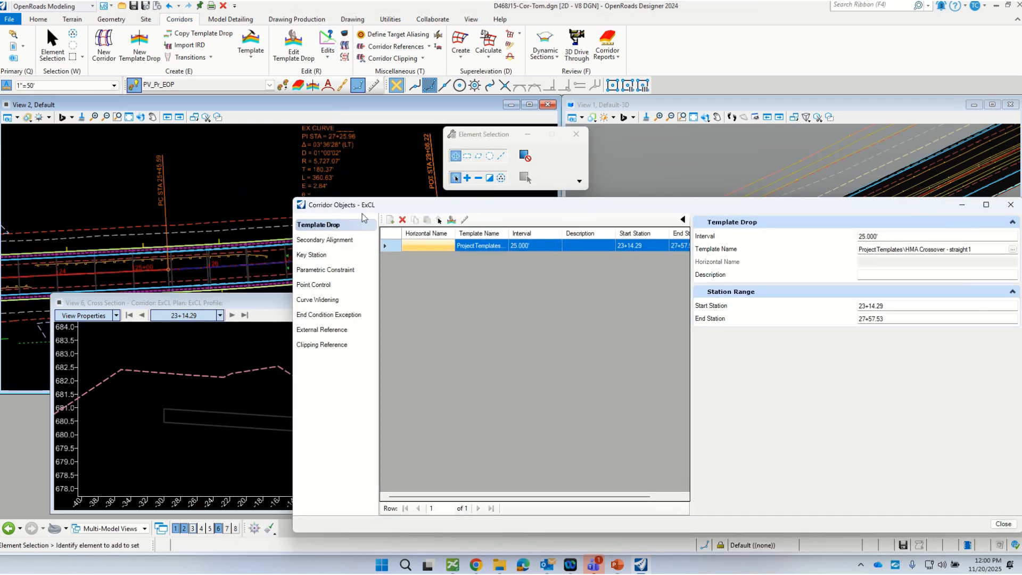
{"action": "left_click", "coordinate": [314, 285]}
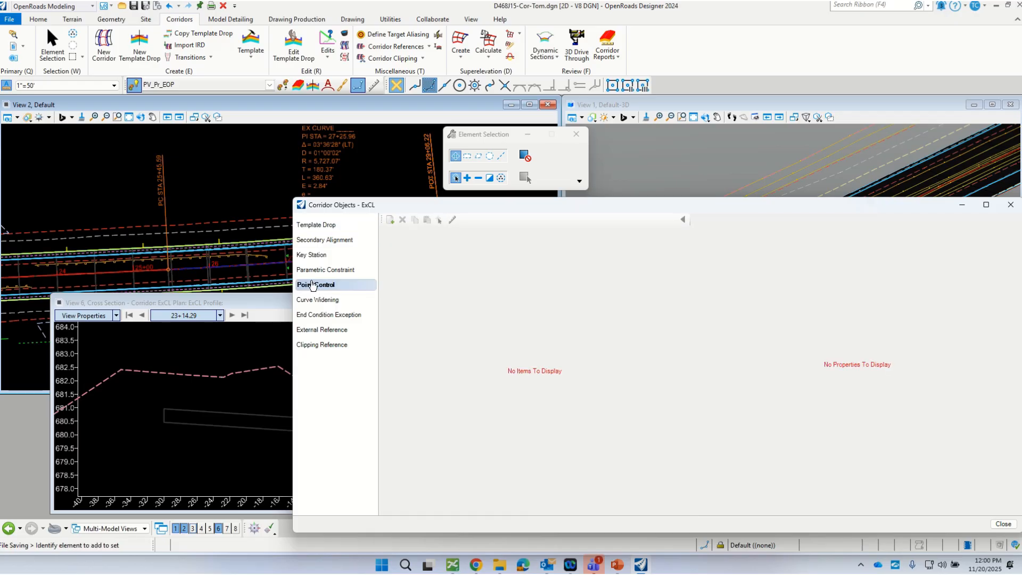
Step: Add a new point control to the corridor with a range from about station 23+06 to about 27+70
{"action": "left_click", "coordinate": [389, 219]}
{"action": "scroll", "coordinate": [337, 187], "scroll_direction": "down", "scroll_amount": 3}
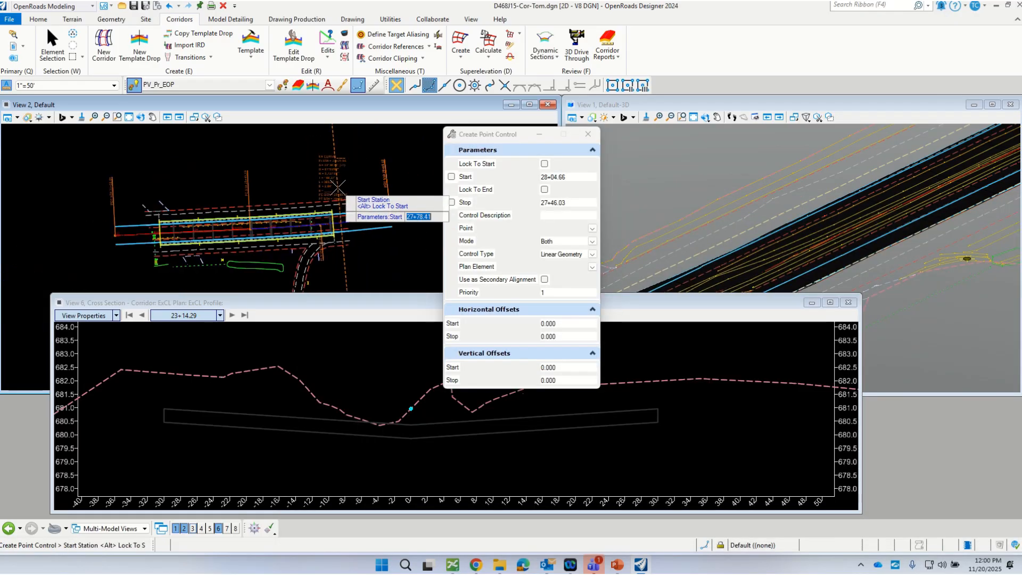
{"action": "left_click", "coordinate": [158, 181]}
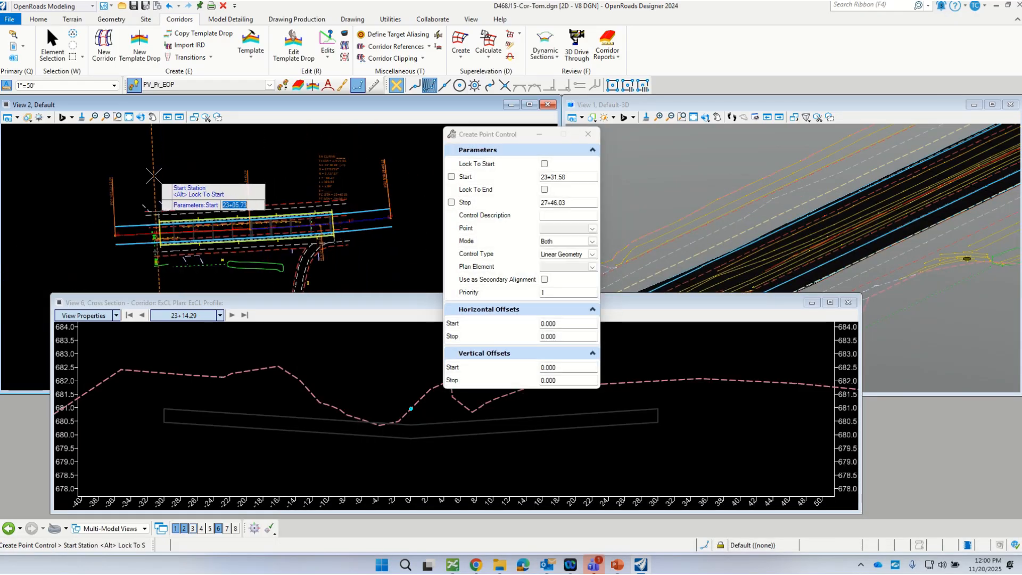
{"action": "left_click", "coordinate": [333, 184]}
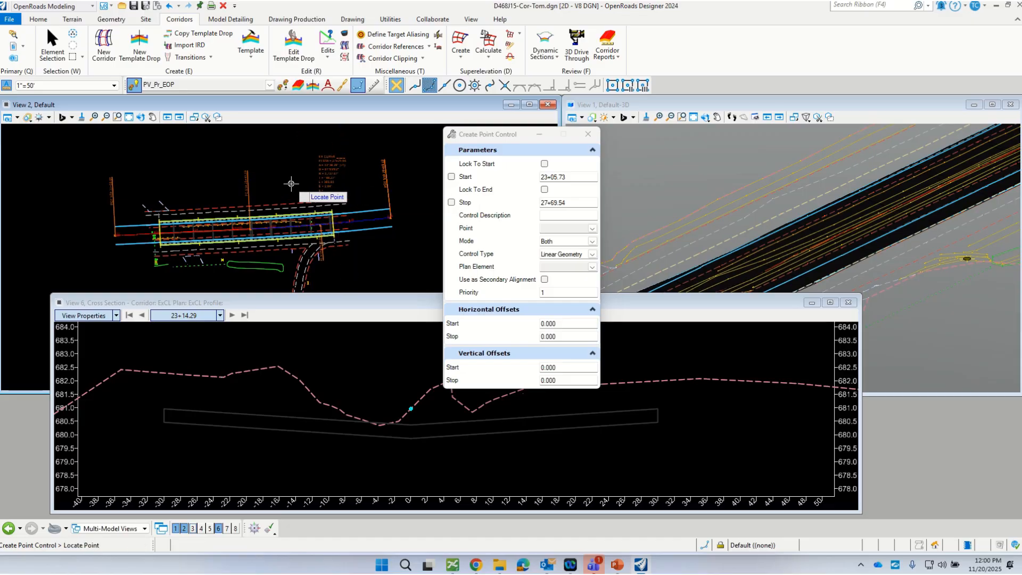
Step: Pick L_EOP_HMA in the cross section as the controlled point, with mode Both and control type Linear Geometry
{"action": "scroll", "coordinate": [106, 405], "scroll_direction": "up", "scroll_amount": 2}
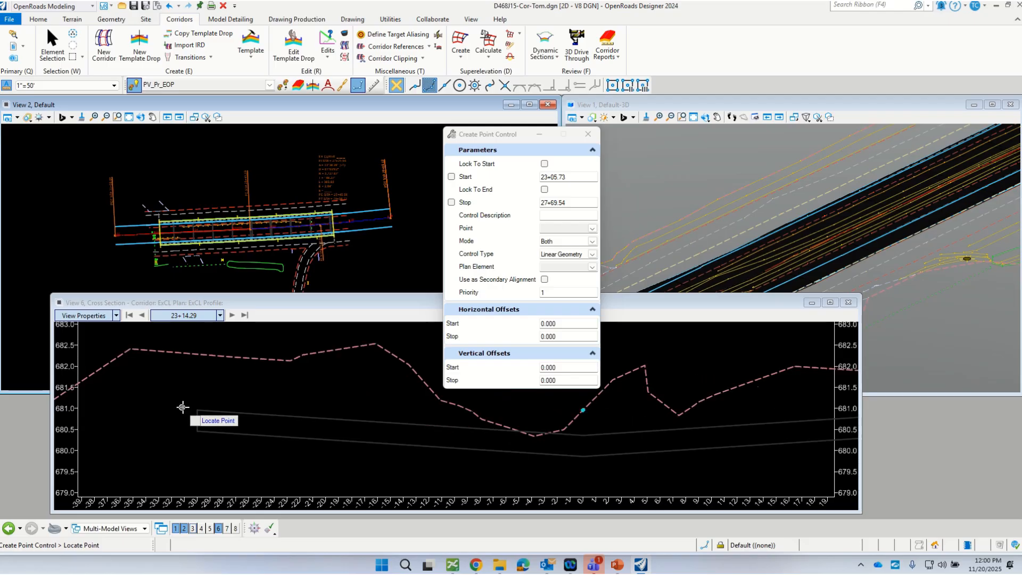
{"action": "scroll", "coordinate": [192, 415], "scroll_direction": "up", "scroll_amount": 3}
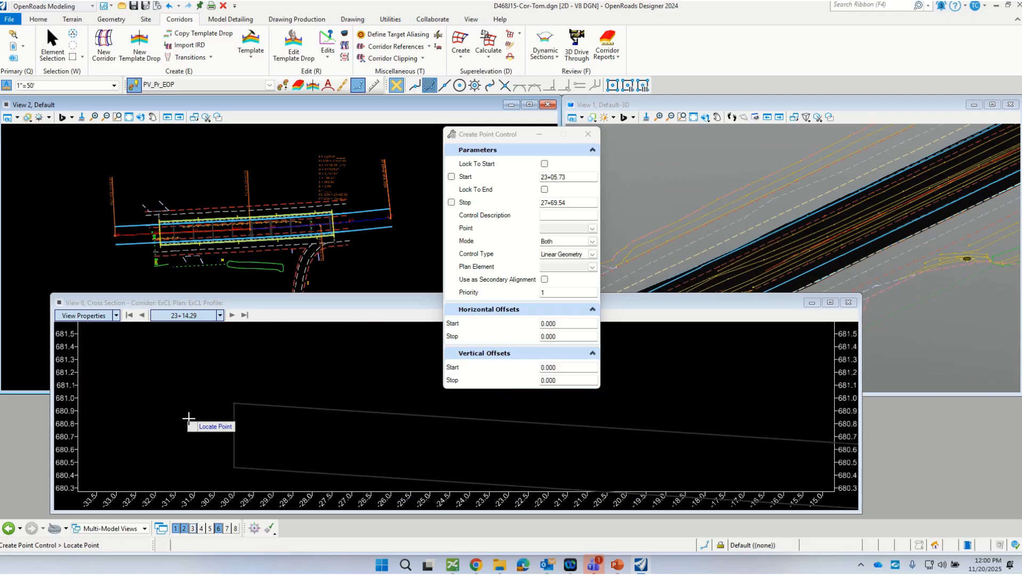
{"action": "left_click", "coordinate": [234, 403]}
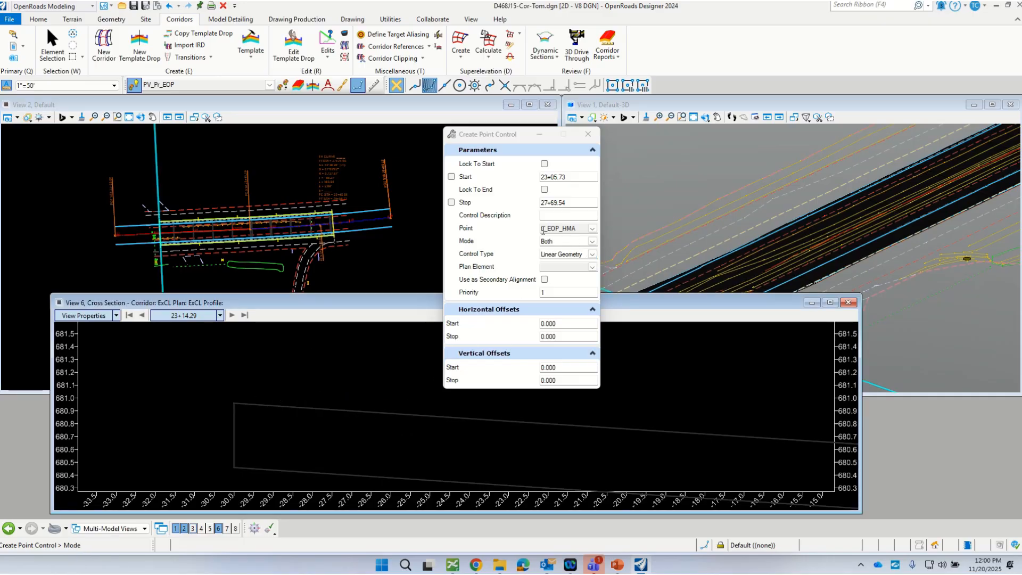
{"action": "left_click", "coordinate": [248, 373]}
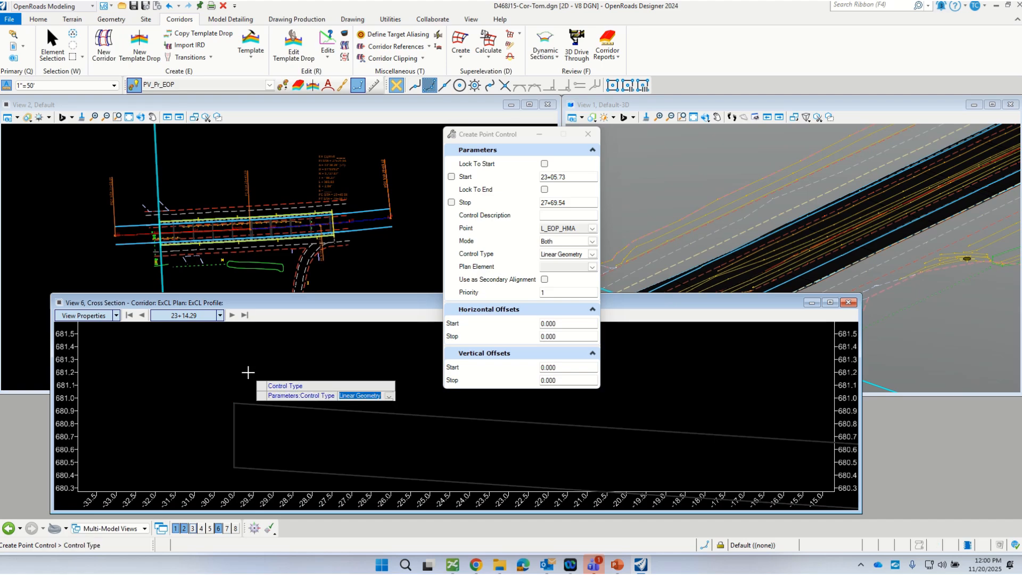
{"action": "left_click", "coordinate": [248, 372]}
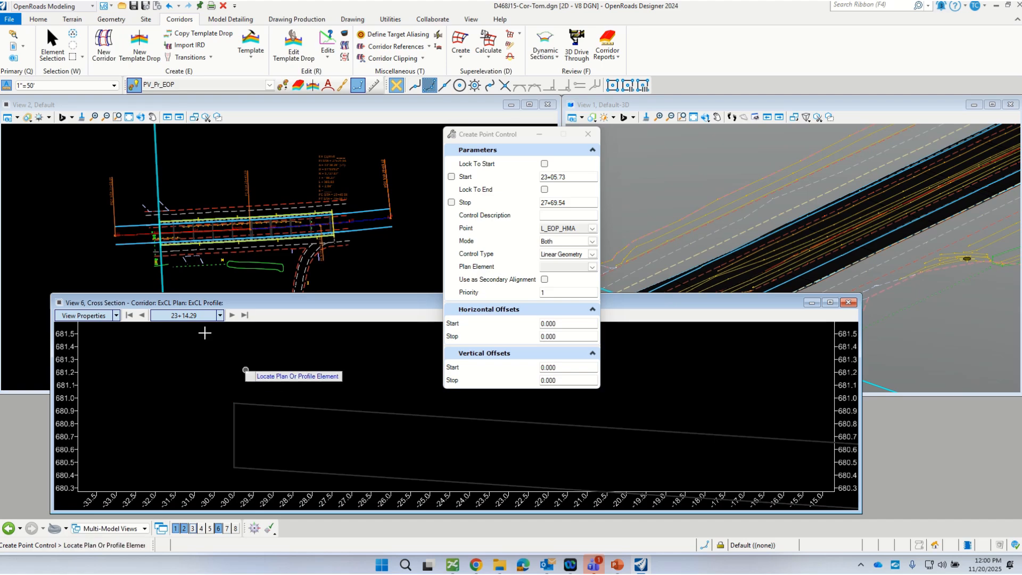
Step: Tie the point control to RdEOP1 and its active profile, without secondary alignment, with priority 1 and zero offsets, and uncover the cross section
{"action": "left_click", "coordinate": [136, 226]}
{"action": "left_click", "coordinate": [128, 196]}
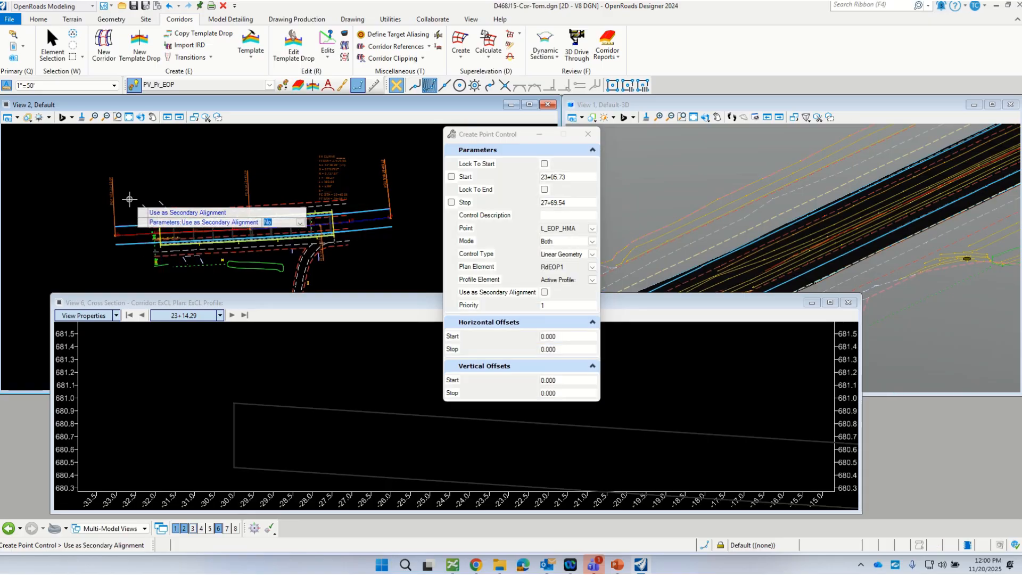
{"action": "left_click", "coordinate": [128, 199]}
{"action": "left_click", "coordinate": [129, 200]}
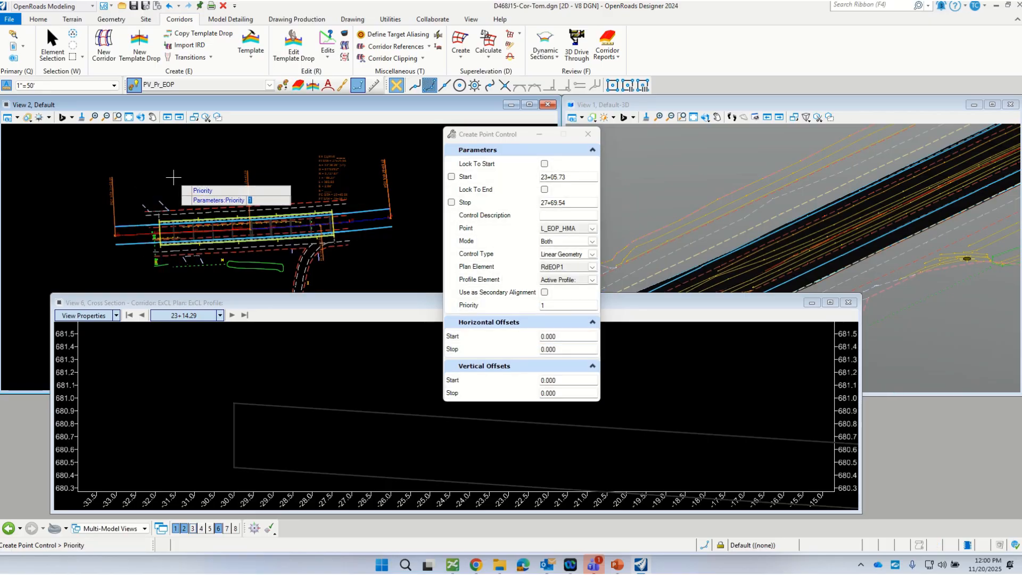
{"action": "left_click", "coordinate": [173, 178]}
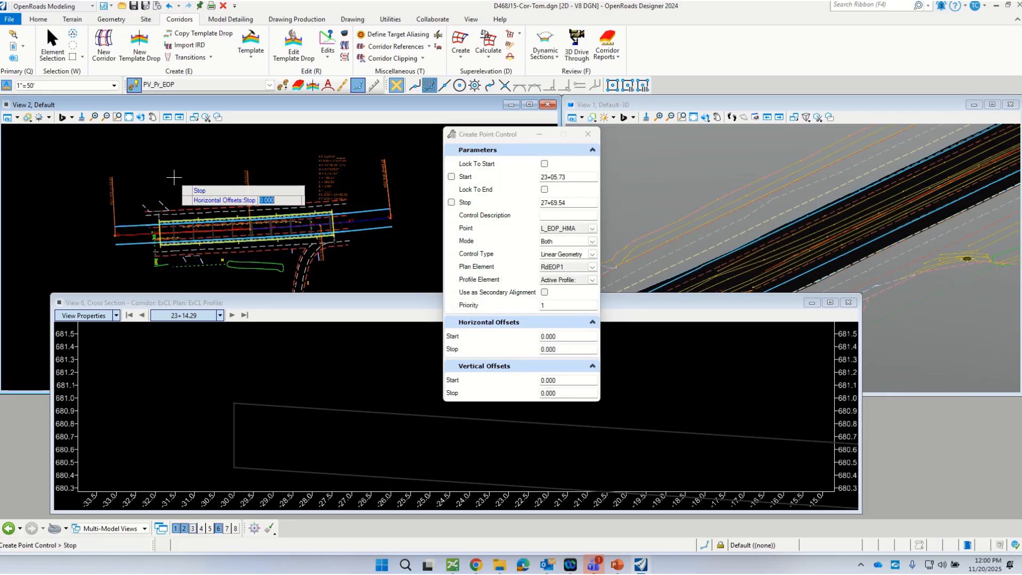
{"action": "left_click", "coordinate": [173, 177]}
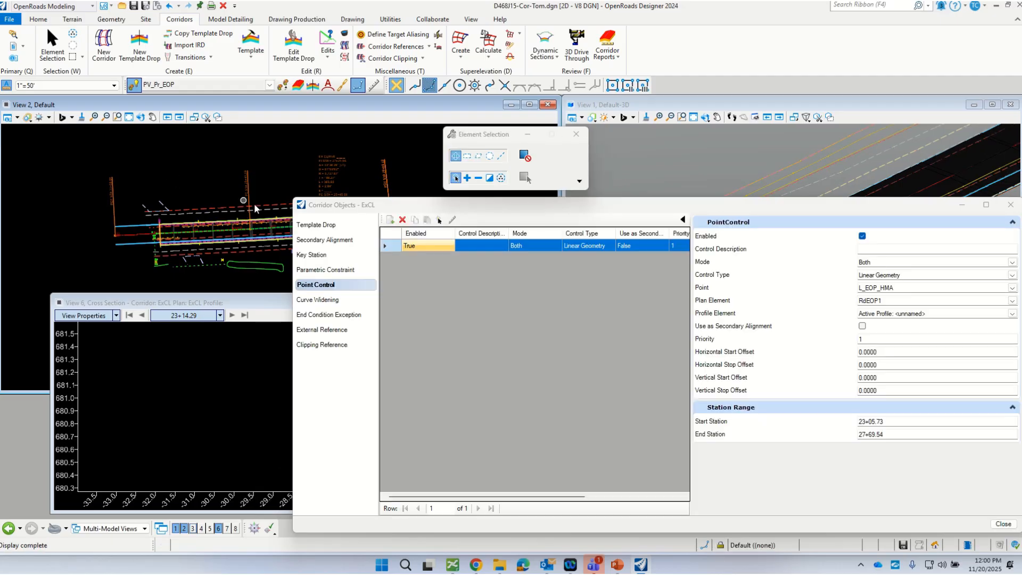
{"action": "left_click_drag", "start_coordinate": [349, 209], "coordinate": [475, 369]}
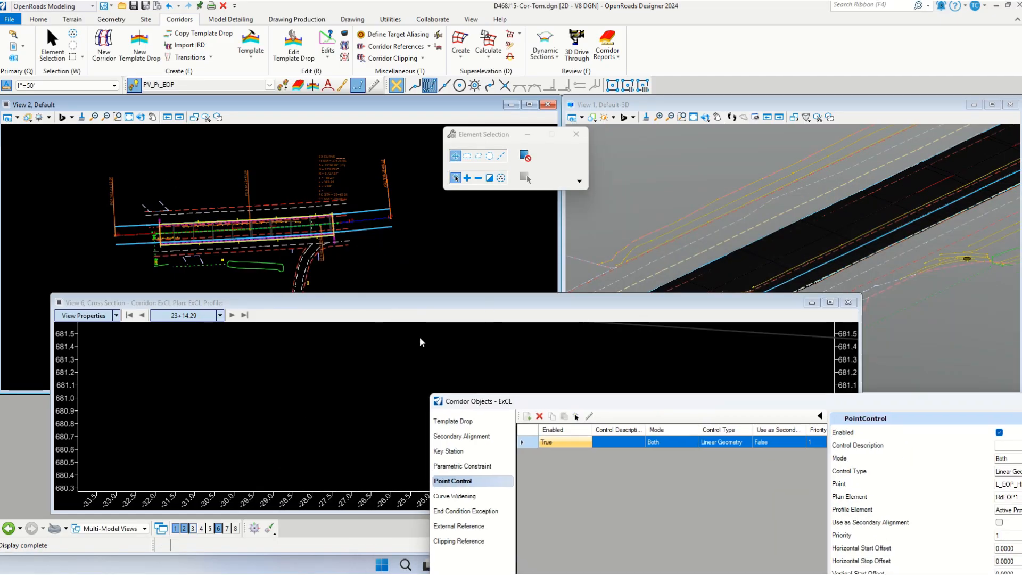
Step: Add a second point control to the corridor with a range from about station 22+56 to about 27+77
{"action": "scroll", "coordinate": [298, 423], "scroll_direction": "down", "scroll_amount": 7}
{"action": "scroll", "coordinate": [359, 390], "scroll_direction": "up", "scroll_amount": 4}
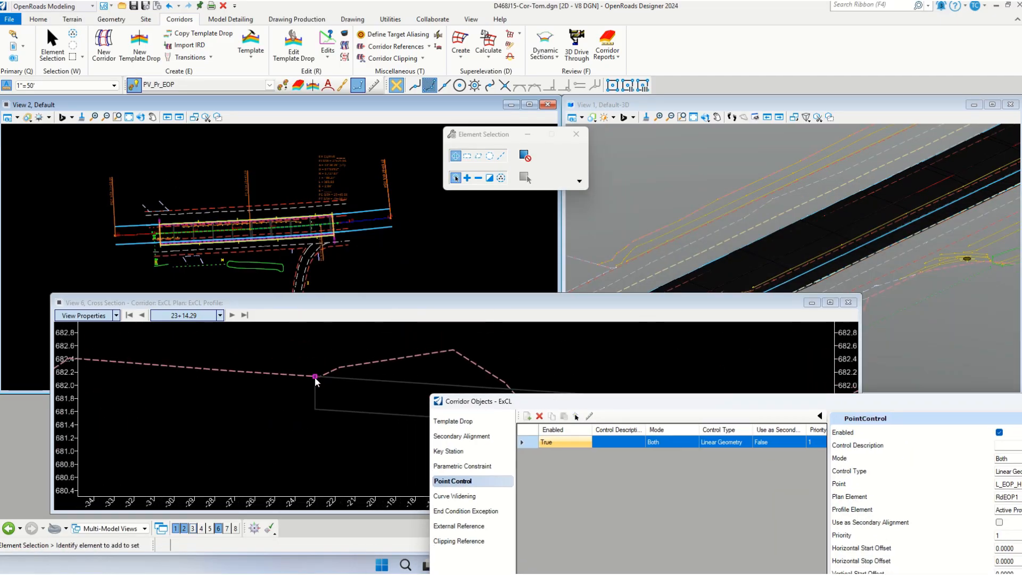
{"action": "scroll", "coordinate": [202, 395], "scroll_direction": "down", "scroll_amount": 5}
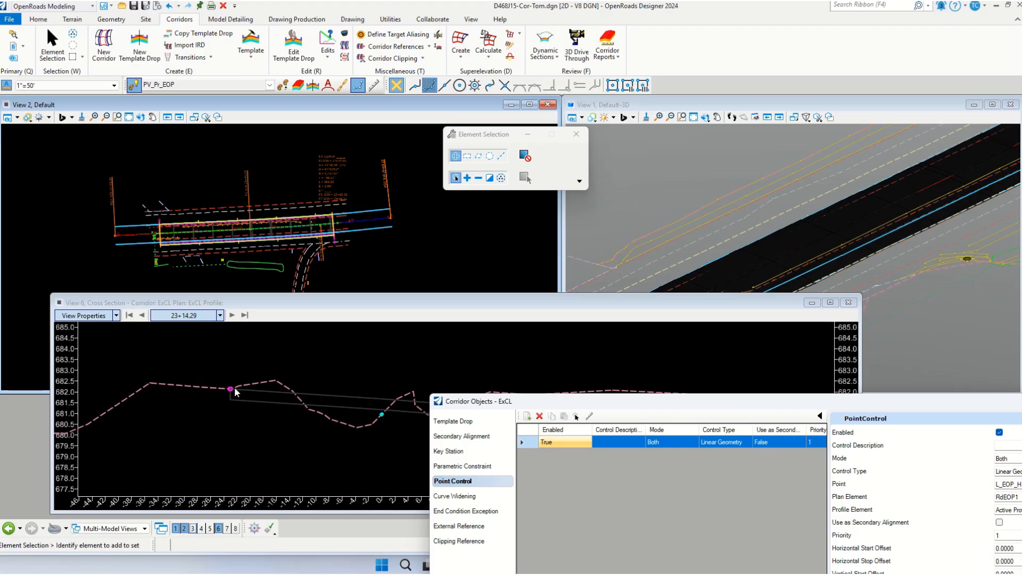
{"action": "scroll", "coordinate": [206, 394], "scroll_direction": "down", "scroll_amount": 3}
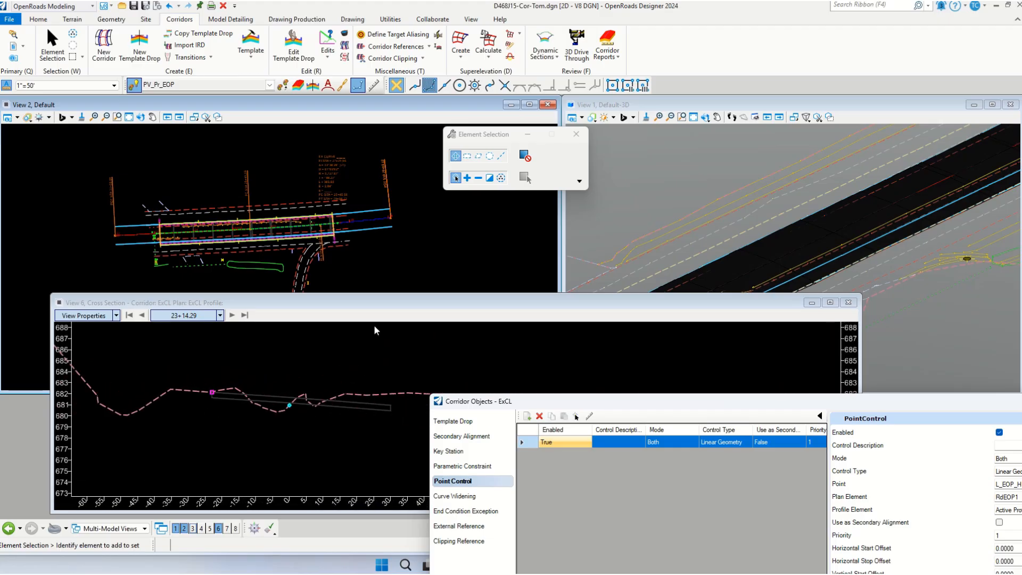
{"action": "left_click", "coordinate": [527, 416]}
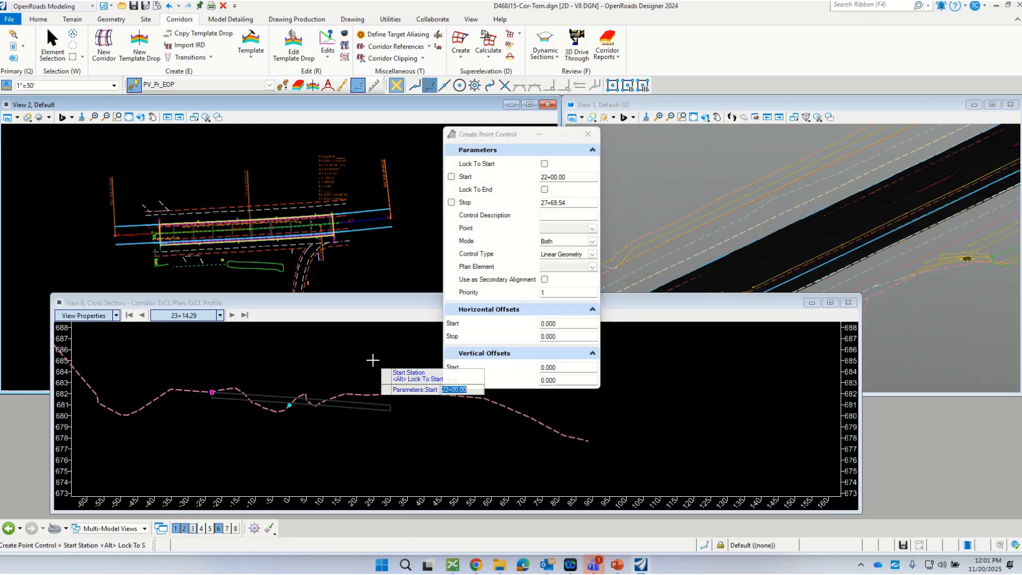
{"action": "left_click", "coordinate": [138, 254]}
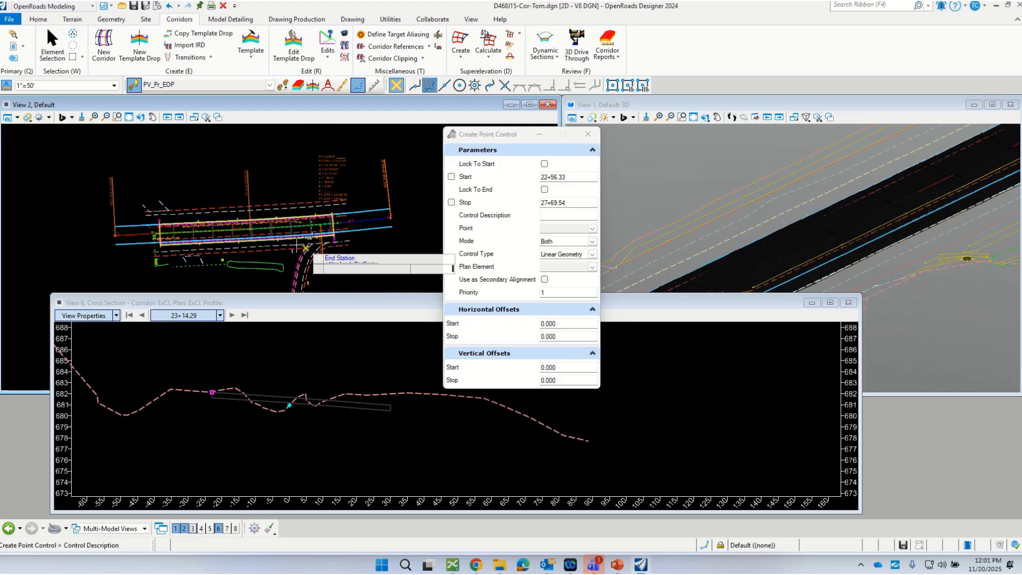
{"action": "left_click", "coordinate": [300, 246]}
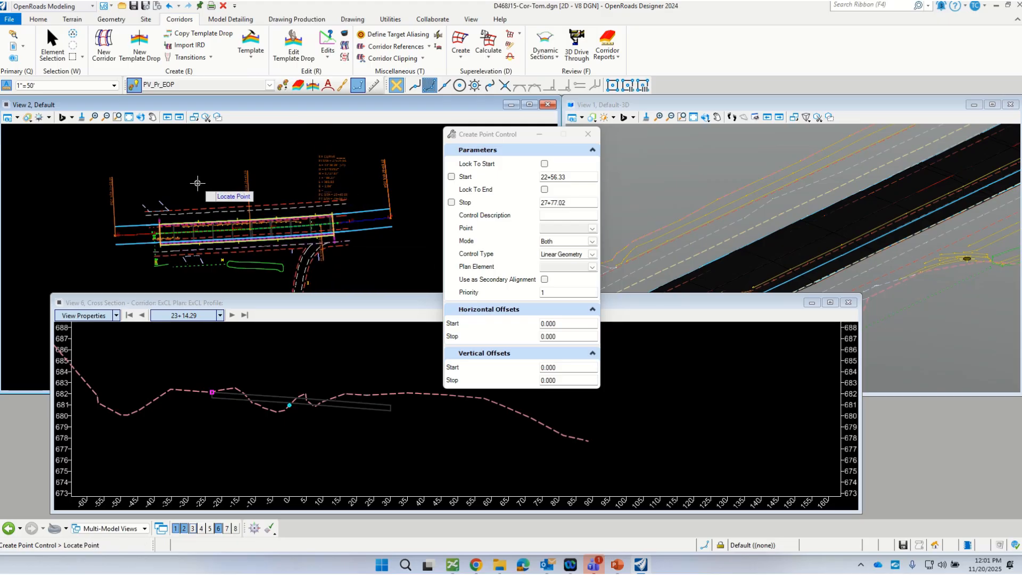
Step: Pick R_EOP_HMA in the cross section as the controlled point, with mode Both and control type Linear Geometry
{"action": "scroll", "coordinate": [418, 410], "scroll_direction": "up", "scroll_amount": 3}
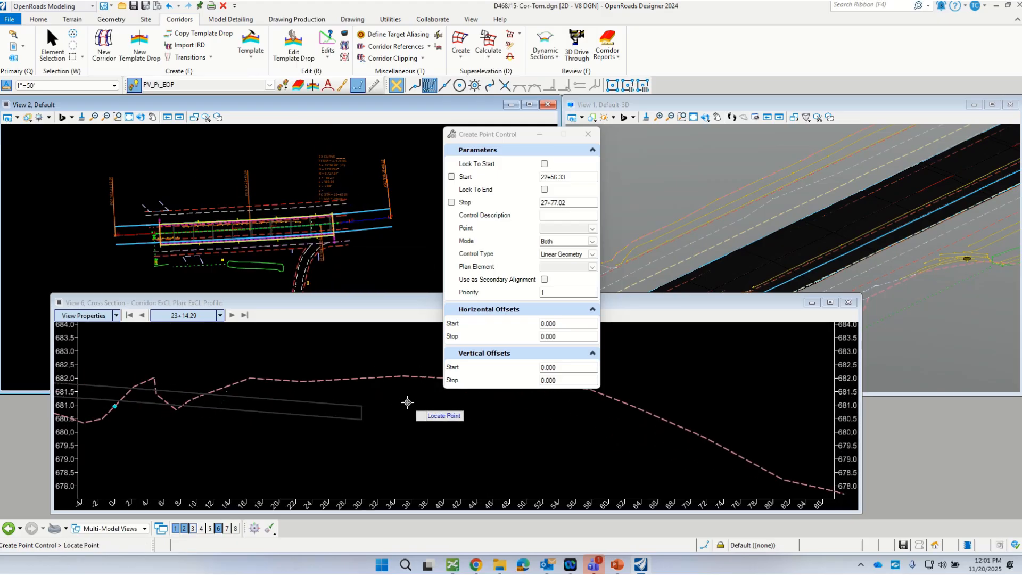
{"action": "left_click", "coordinate": [365, 406]}
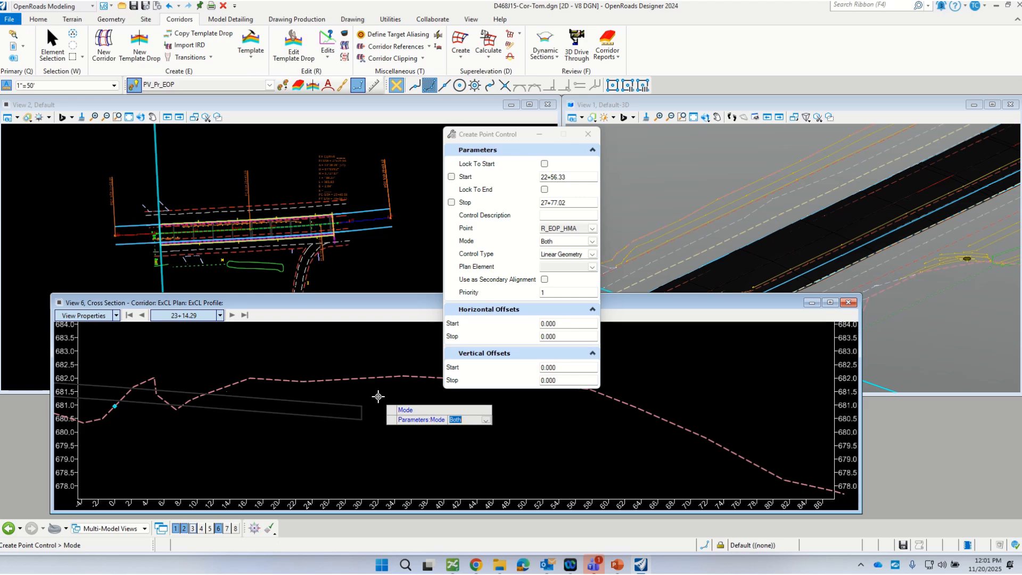
{"action": "left_click", "coordinate": [377, 399]}
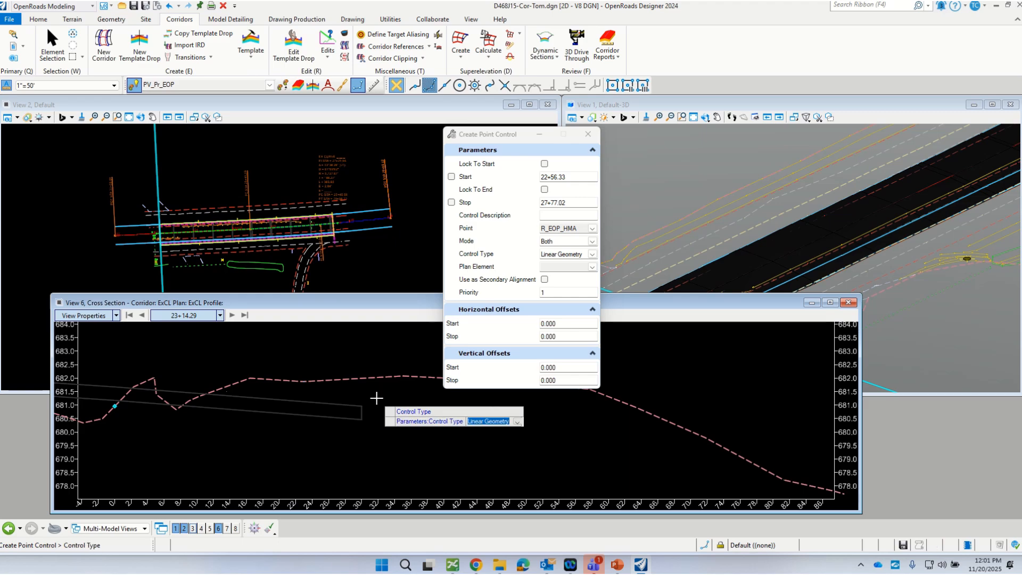
{"action": "left_click", "coordinate": [376, 398]}
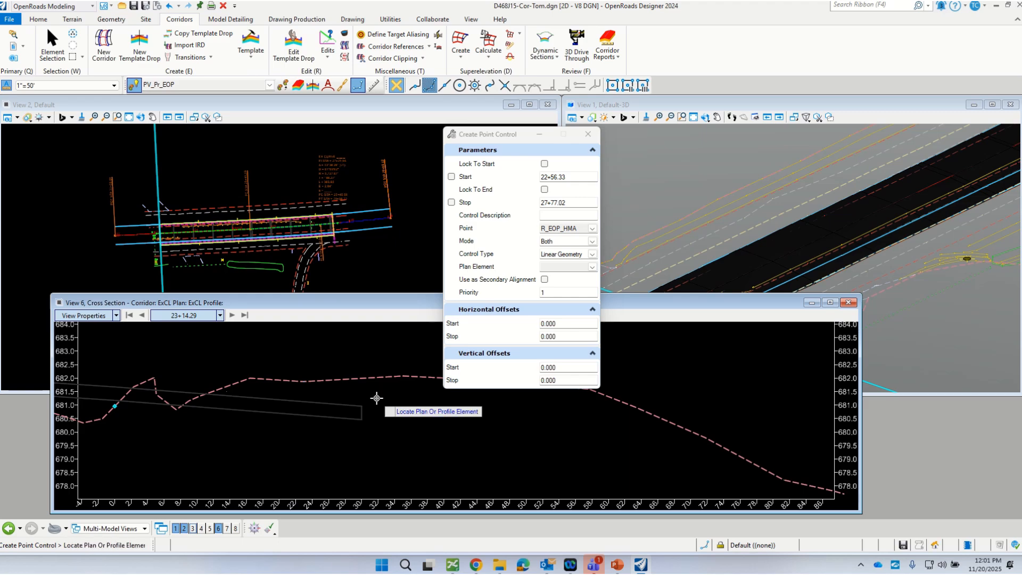
Step: Tie the point control to RdEOP and its active profile, without secondary alignment, with priority 1 and zero offsets
{"action": "left_click", "coordinate": [364, 232]}
{"action": "left_click", "coordinate": [360, 259]}
{"action": "left_click", "coordinate": [360, 259]}
{"action": "left_click", "coordinate": [359, 259]}
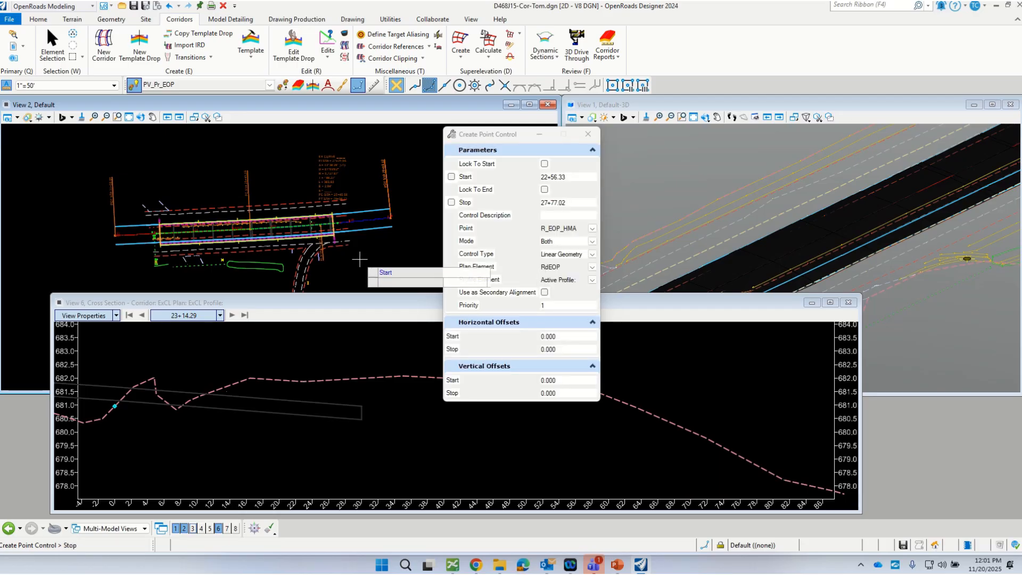
{"action": "left_click", "coordinate": [359, 259]}
{"action": "left_click", "coordinate": [359, 259]}
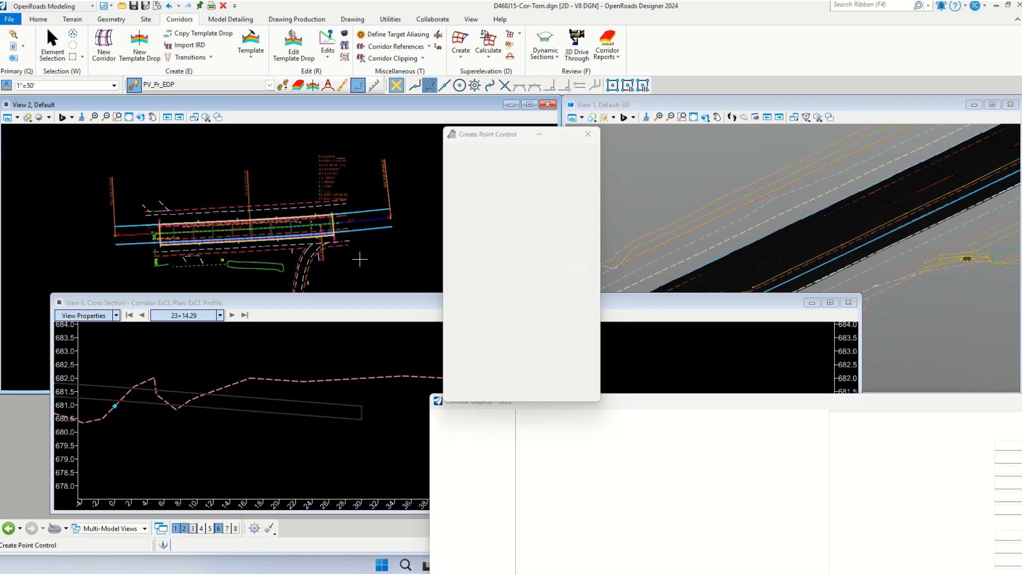
Step: Examine both controlled pavement edges against the existing ground in the cross section at station 23+14.29, moving the corridor objects window clear
{"action": "scroll", "coordinate": [295, 420], "scroll_direction": "up", "scroll_amount": 2}
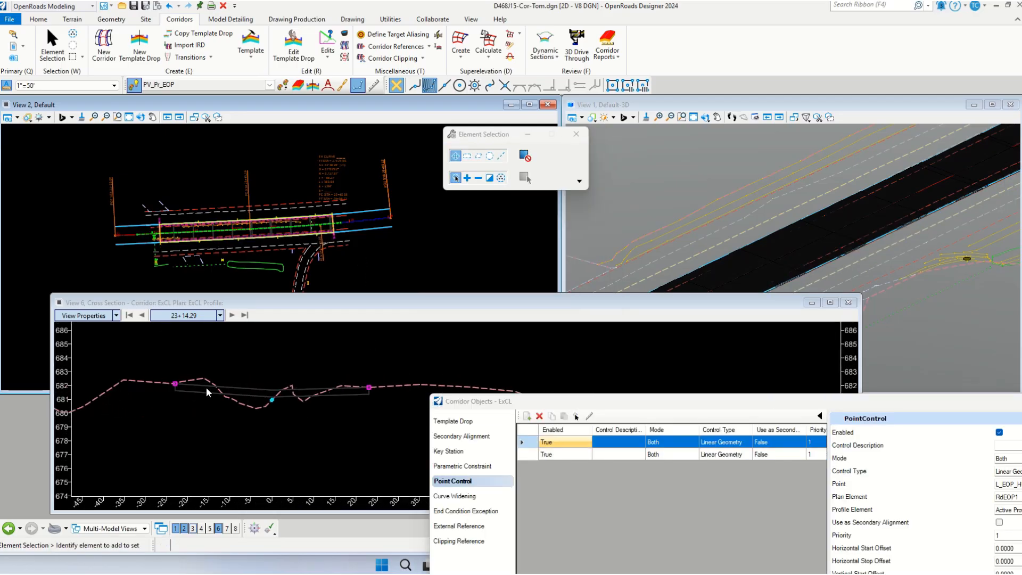
{"action": "scroll", "coordinate": [296, 393], "scroll_direction": "up", "scroll_amount": 5, "text": "shift"}
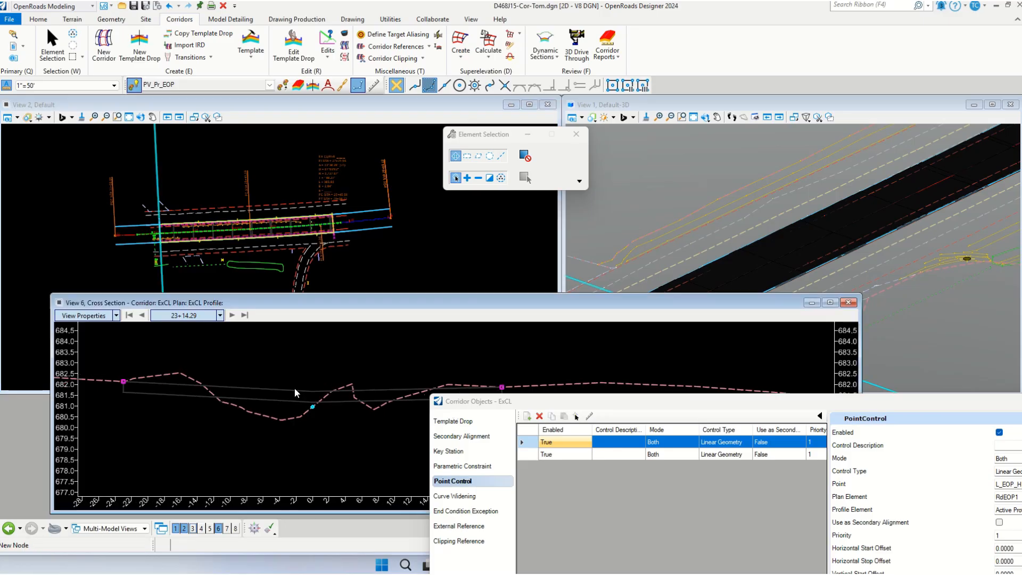
{"action": "scroll", "coordinate": [297, 396], "scroll_direction": "down", "scroll_amount": 8, "text": "shift"}
{"action": "scroll", "coordinate": [296, 395], "scroll_direction": "down", "scroll_amount": 1, "text": "shift"}
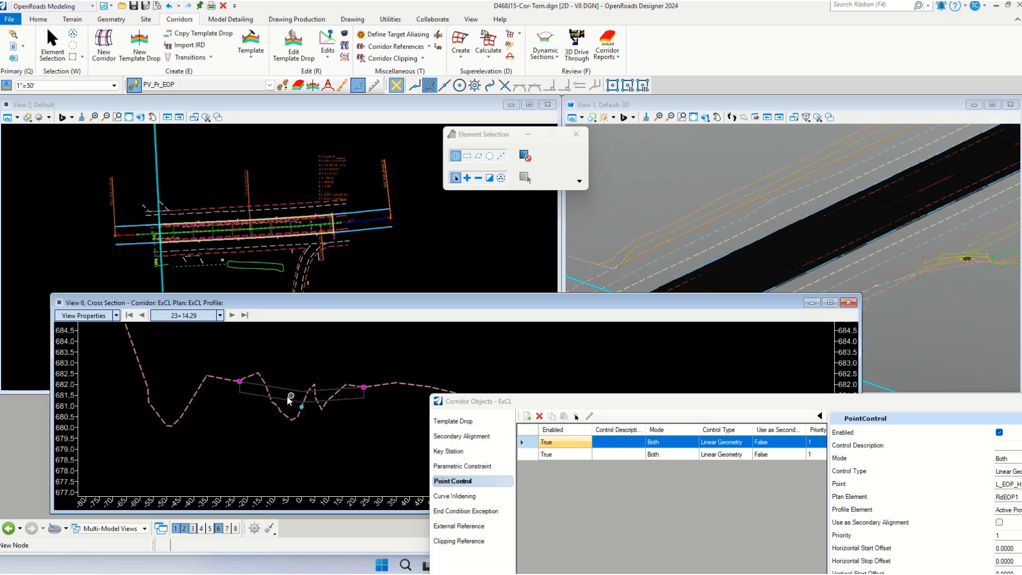
{"action": "scroll", "coordinate": [208, 364], "scroll_direction": "up", "scroll_amount": 1}
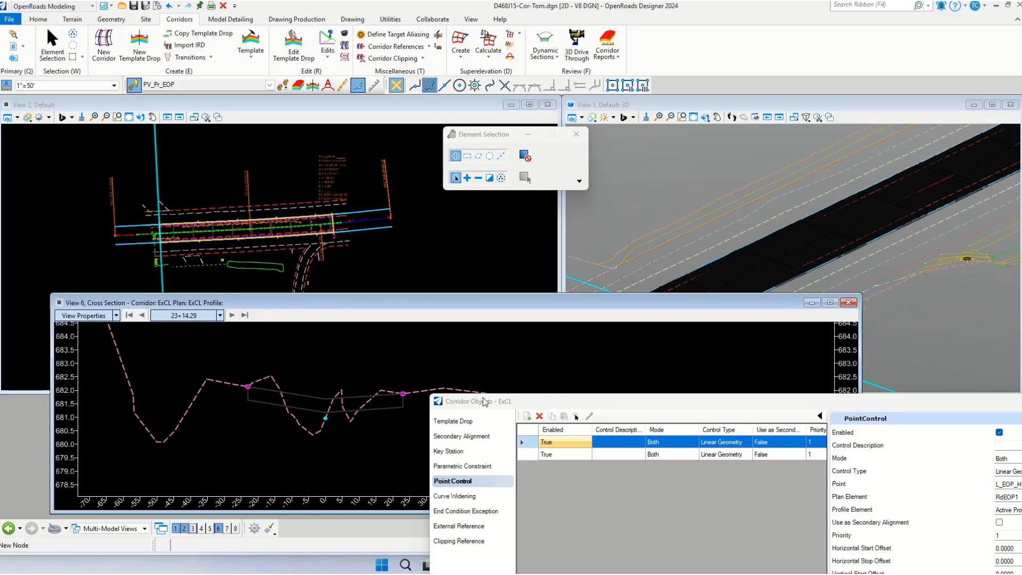
{"action": "left_click_drag", "start_coordinate": [485, 400], "coordinate": [575, 397]}
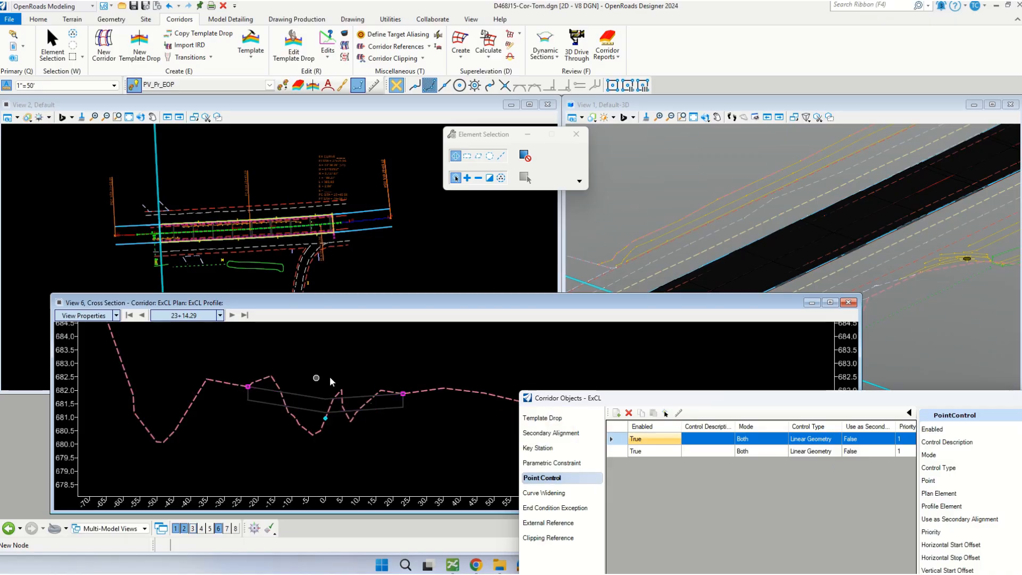
{"action": "scroll", "coordinate": [250, 476], "scroll_direction": "down", "scroll_amount": 1}
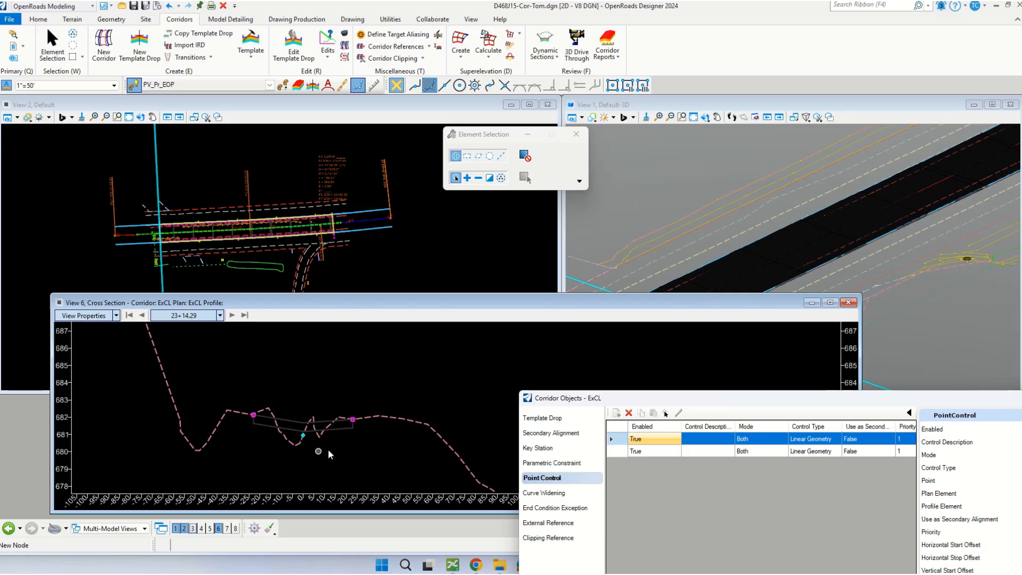
{"action": "scroll", "coordinate": [279, 435], "scroll_direction": "up", "scroll_amount": 1}
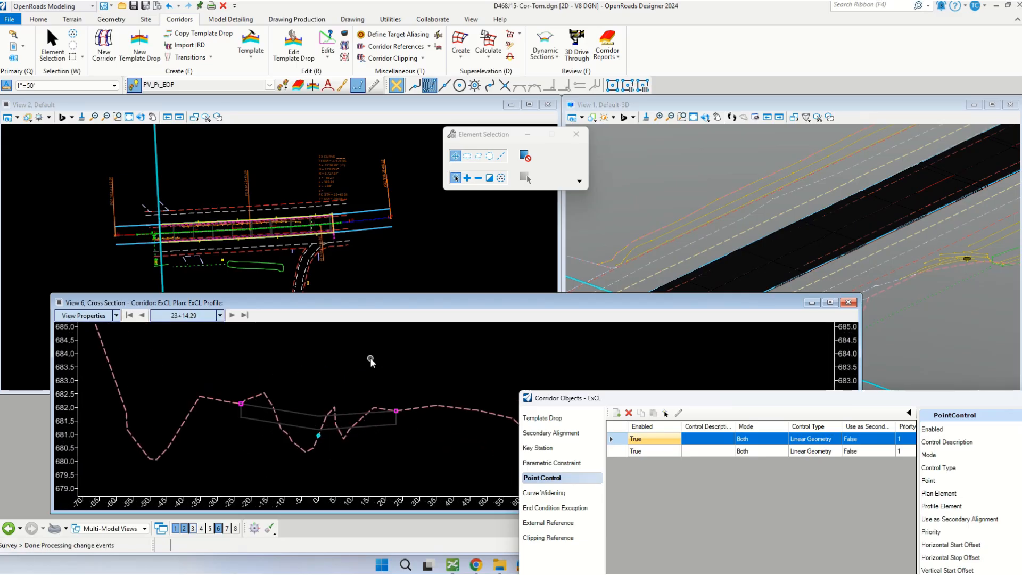
Step: Advance the cross section to station 26+48.63 and inspect how the pavement spans the median
{"action": "left_click", "coordinate": [232, 315]}
{"action": "left_click", "coordinate": [232, 315]}
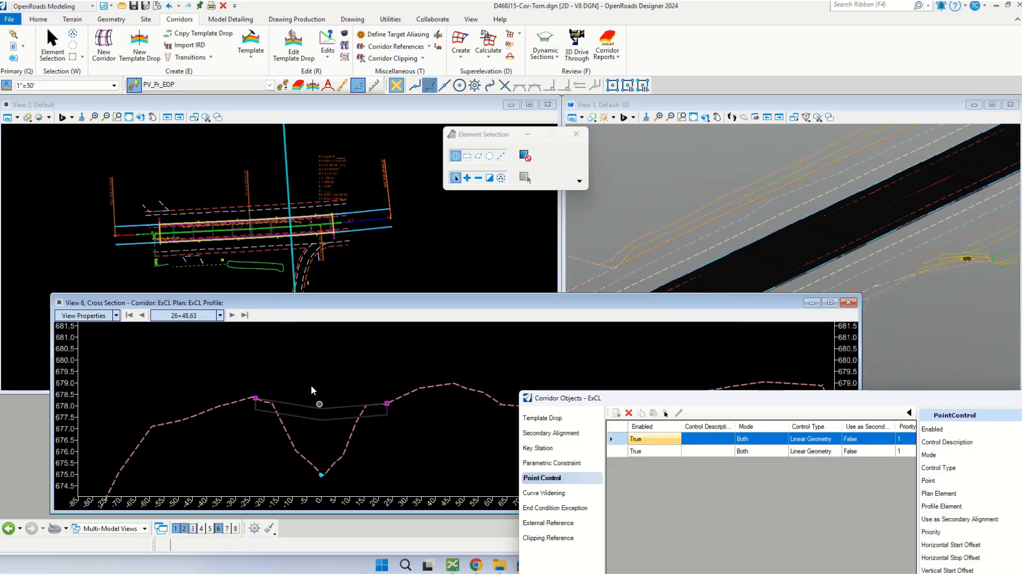
{"action": "scroll", "coordinate": [298, 455], "scroll_direction": "up", "scroll_amount": 1}
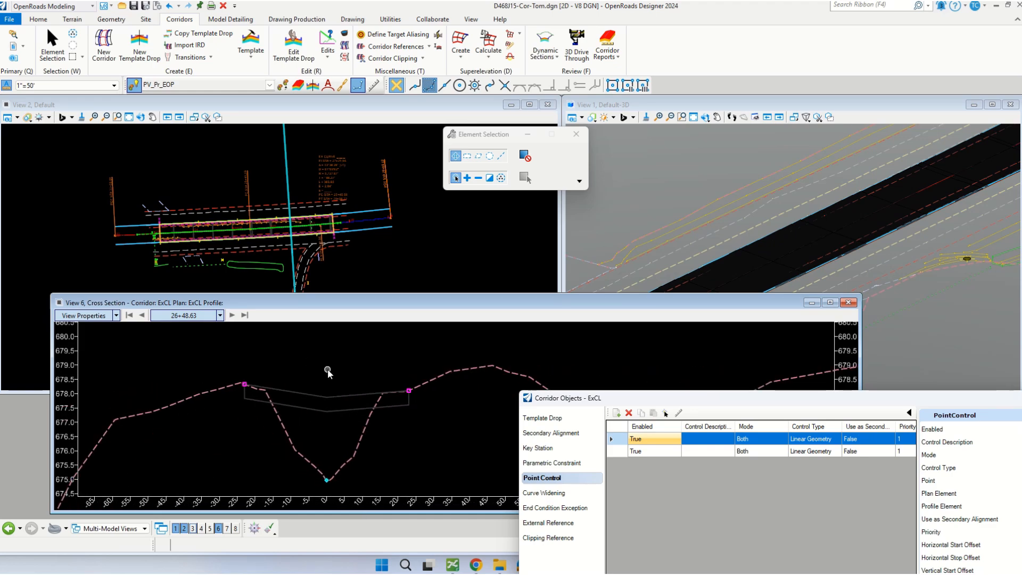
{"action": "scroll", "coordinate": [299, 431], "scroll_direction": "down", "scroll_amount": 1}
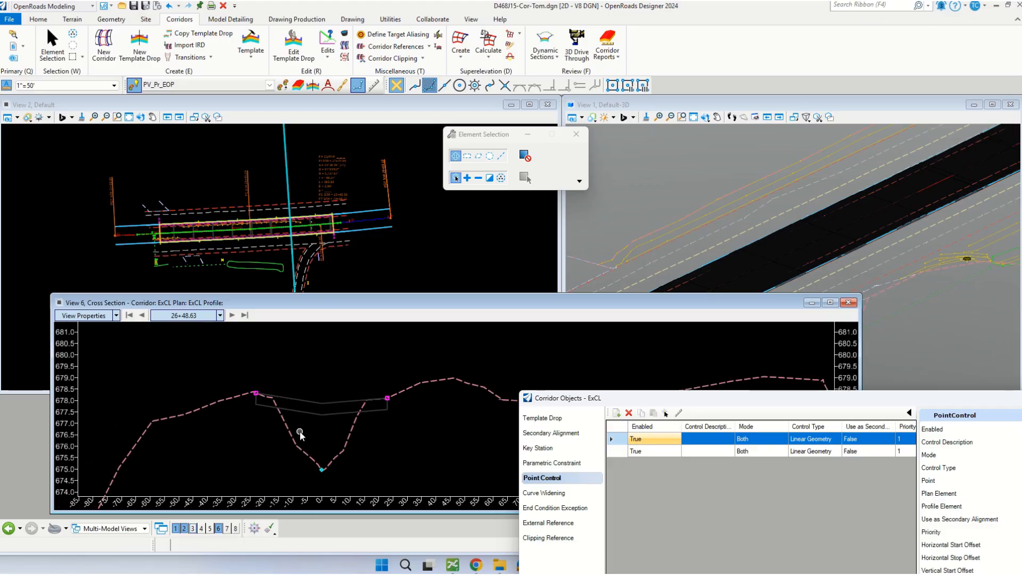
Step: Place a horizontal temporary dimension in the cross section from the left pavement edge to the pavement's centre point
{"action": "right_click", "coordinate": [310, 353]}
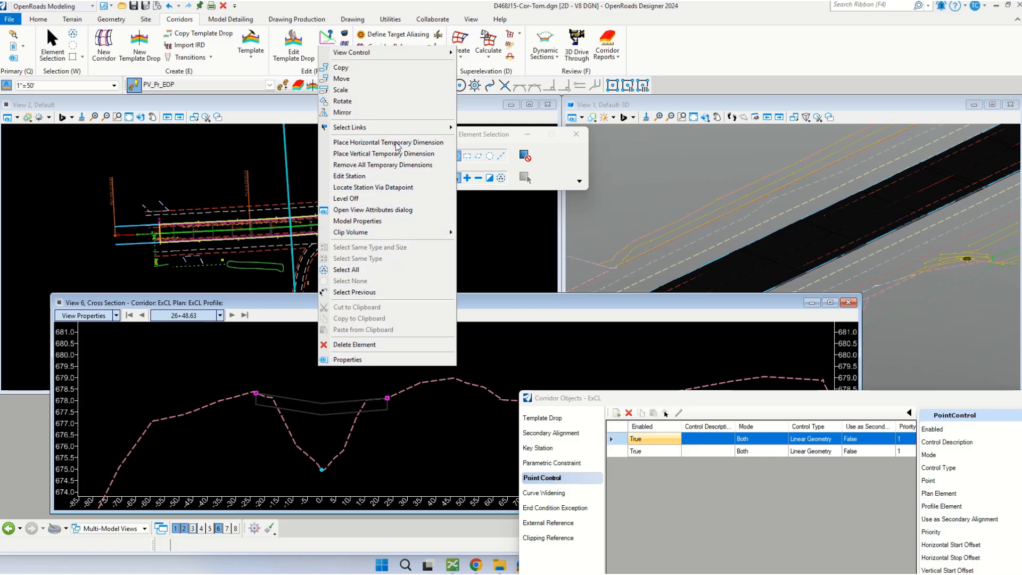
{"action": "left_click", "coordinate": [388, 143]}
{"action": "left_click", "coordinate": [255, 367]}
{"action": "left_click", "coordinate": [311, 368]}
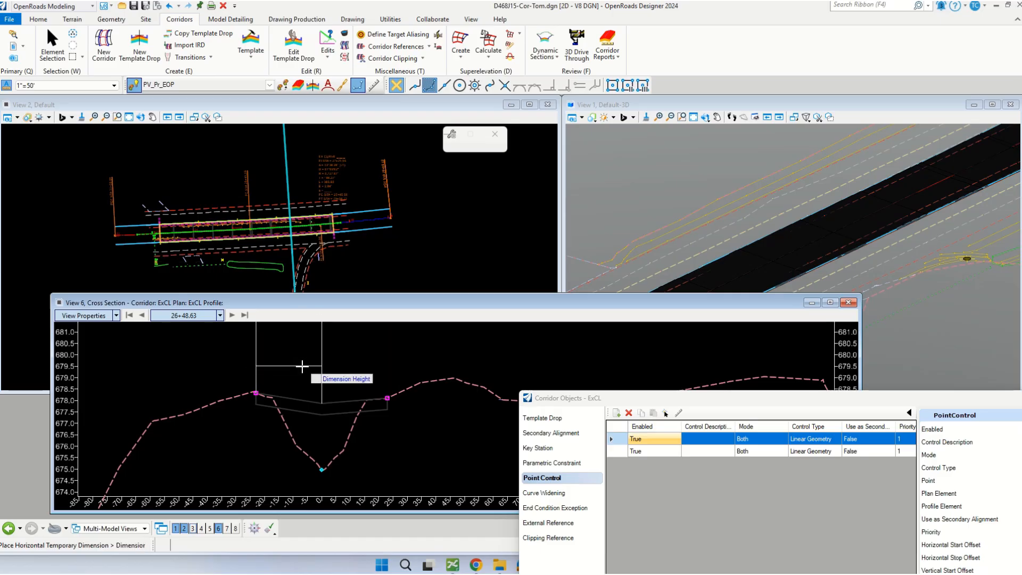
{"action": "left_click", "coordinate": [300, 368]}
{"action": "scroll", "coordinate": [279, 421], "scroll_direction": "up", "scroll_amount": 1}
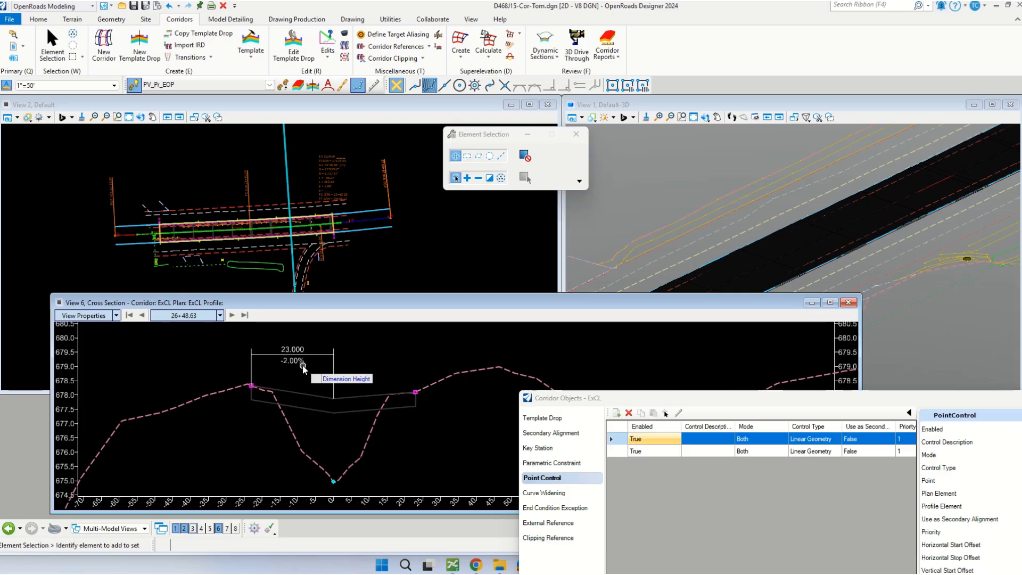
Step: Place a second horizontal temporary dimension from the pavement's centre point to the right pavement edge
{"action": "right_click", "coordinate": [376, 344]}
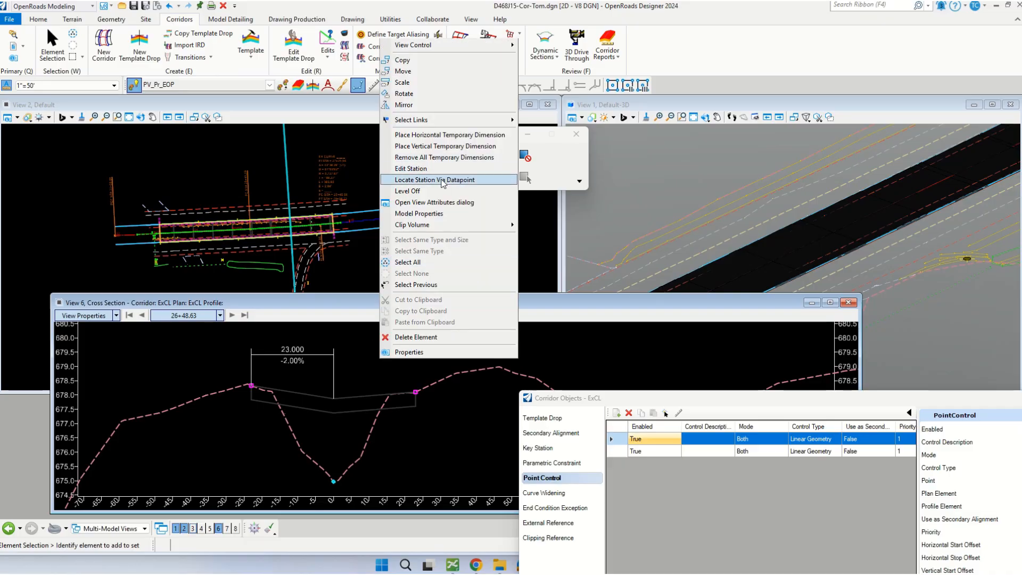
{"action": "left_click", "coordinate": [450, 135]}
{"action": "left_click", "coordinate": [337, 392]}
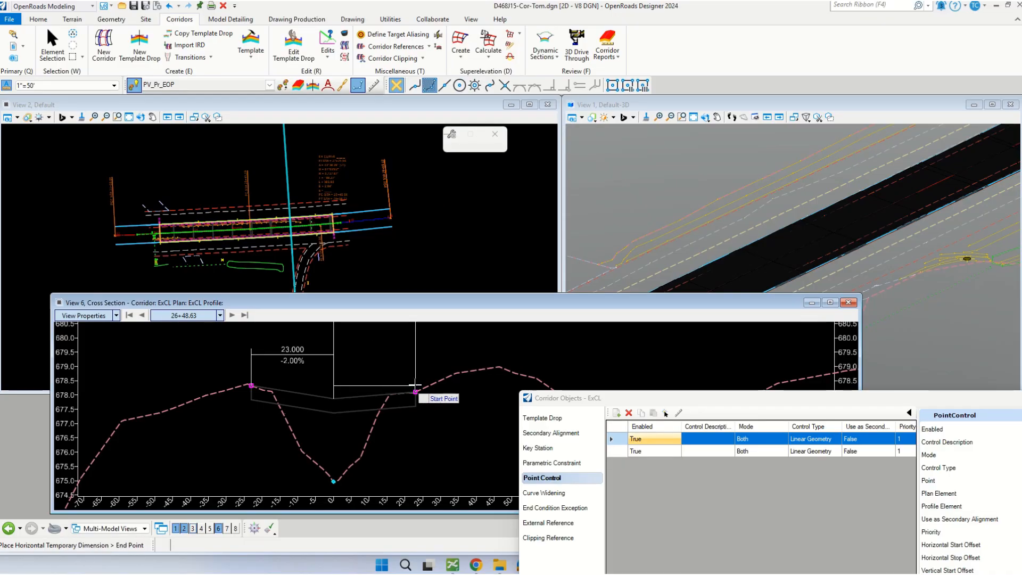
{"action": "left_click", "coordinate": [415, 392]}
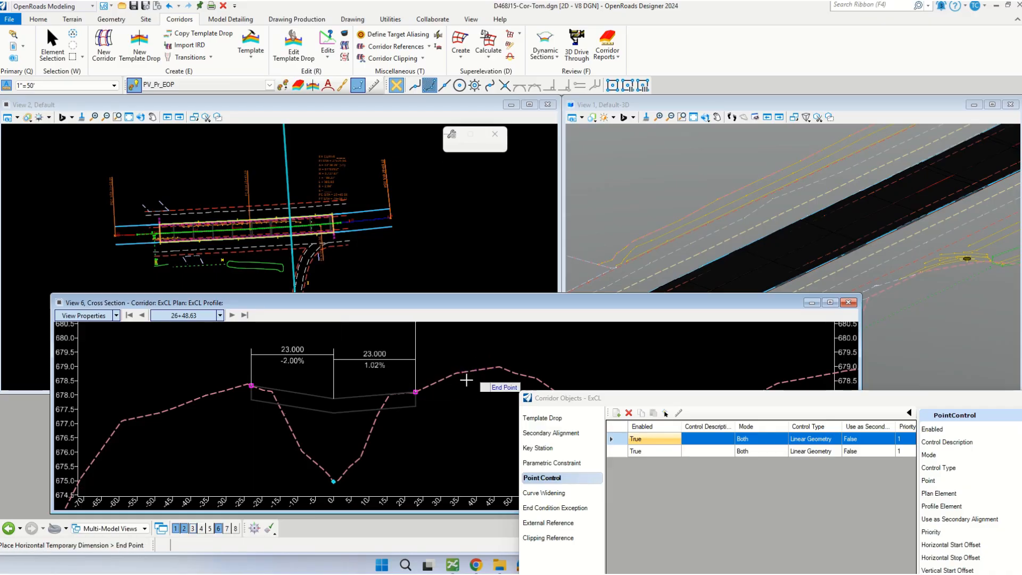
{"action": "left_click", "coordinate": [379, 359]}
{"action": "scroll", "coordinate": [382, 426], "scroll_direction": "down", "scroll_amount": 1}
{"action": "scroll", "coordinate": [382, 426], "scroll_direction": "down", "scroll_amount": 1}
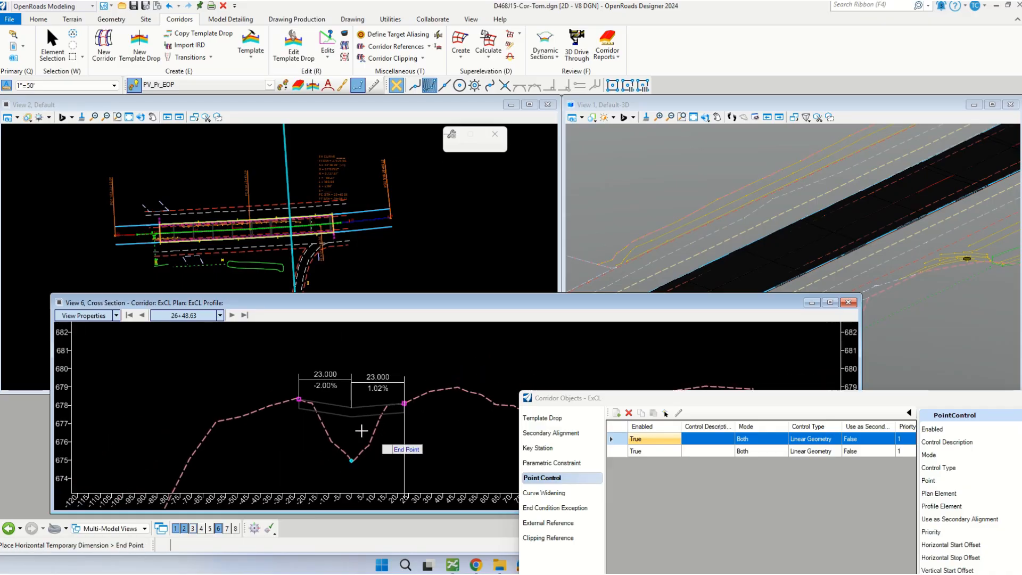
{"action": "scroll", "coordinate": [289, 412], "scroll_direction": "up", "scroll_amount": 1}
{"action": "right_click", "coordinate": [496, 377]}
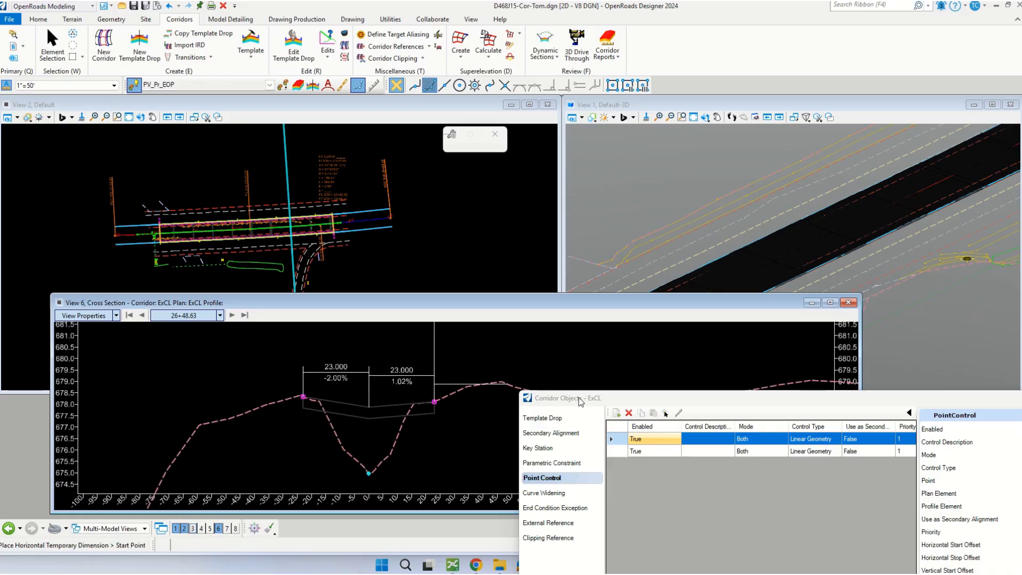
Step: Bring the corridor objects window fully into view to review the L_EOP_HMA point control's settings, and close it
{"action": "left_click_drag", "start_coordinate": [580, 399], "coordinate": [678, 415]}
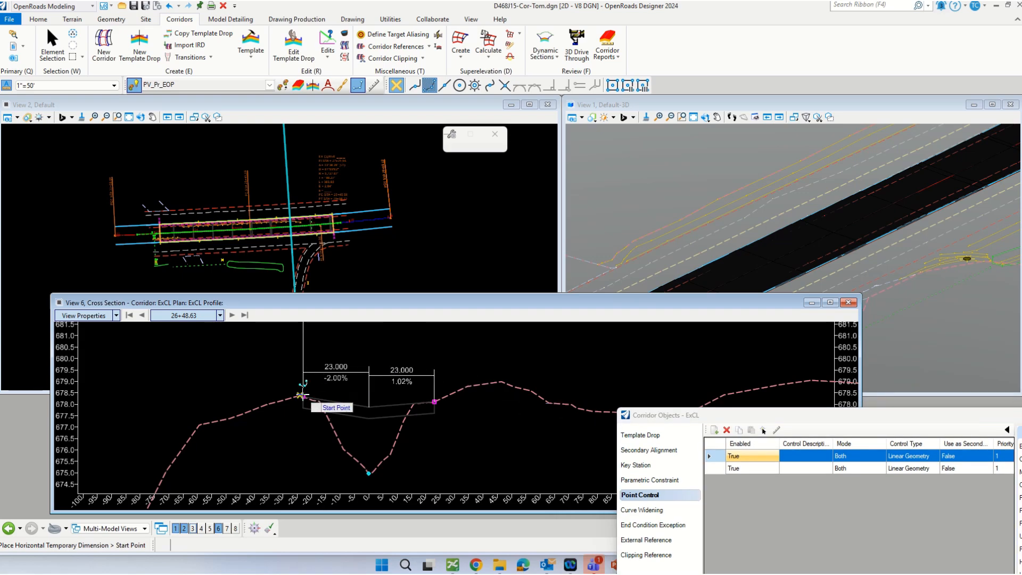
{"action": "scroll", "coordinate": [303, 396], "scroll_direction": "up", "scroll_amount": 1}
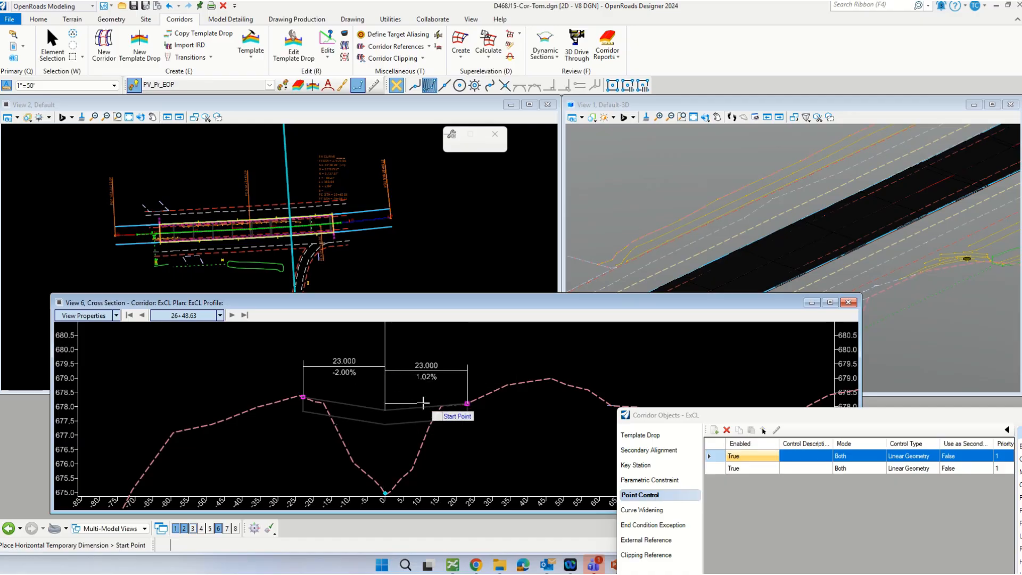
{"action": "left_click_drag", "start_coordinate": [652, 419], "coordinate": [660, 329]}
{"action": "scroll", "coordinate": [290, 421], "scroll_direction": "down", "scroll_amount": 2}
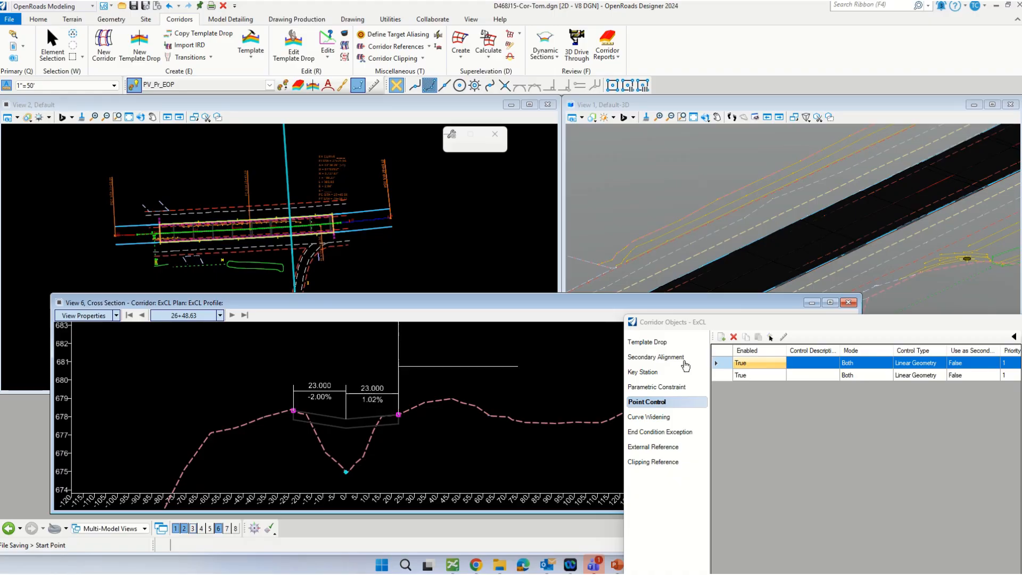
{"action": "left_click_drag", "start_coordinate": [684, 326], "coordinate": [290, 315]}
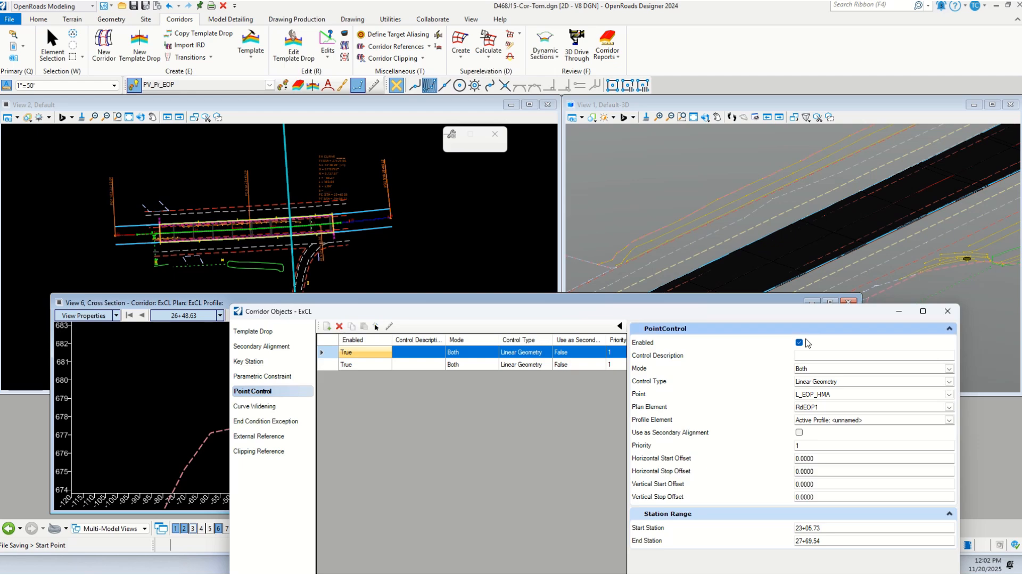
{"action": "left_click", "coordinate": [946, 313]}
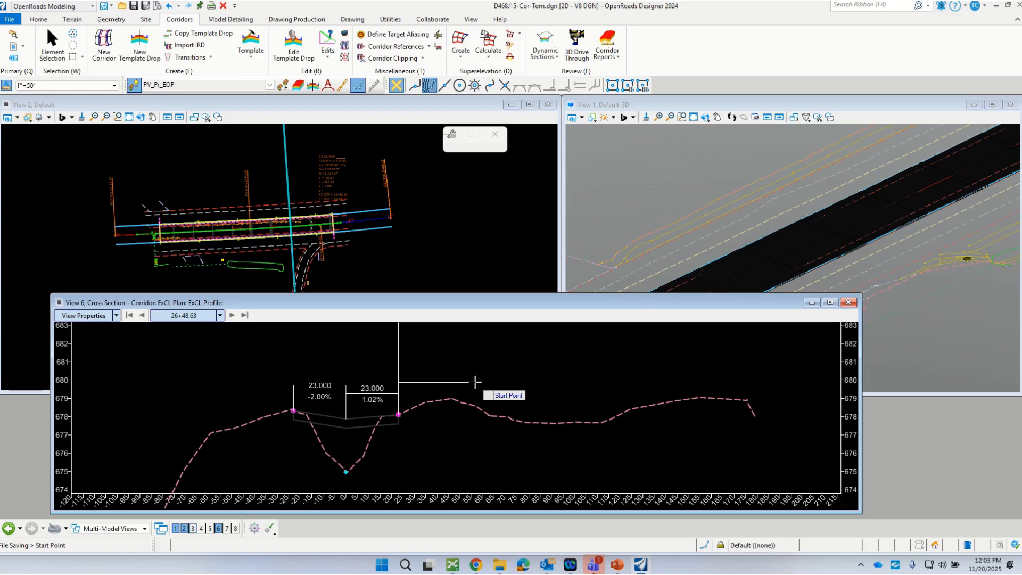
Step: Open the profile model of the upper road edge line RdEOP1 in View 6
{"action": "scroll", "coordinate": [282, 409], "scroll_direction": "up", "scroll_amount": 2}
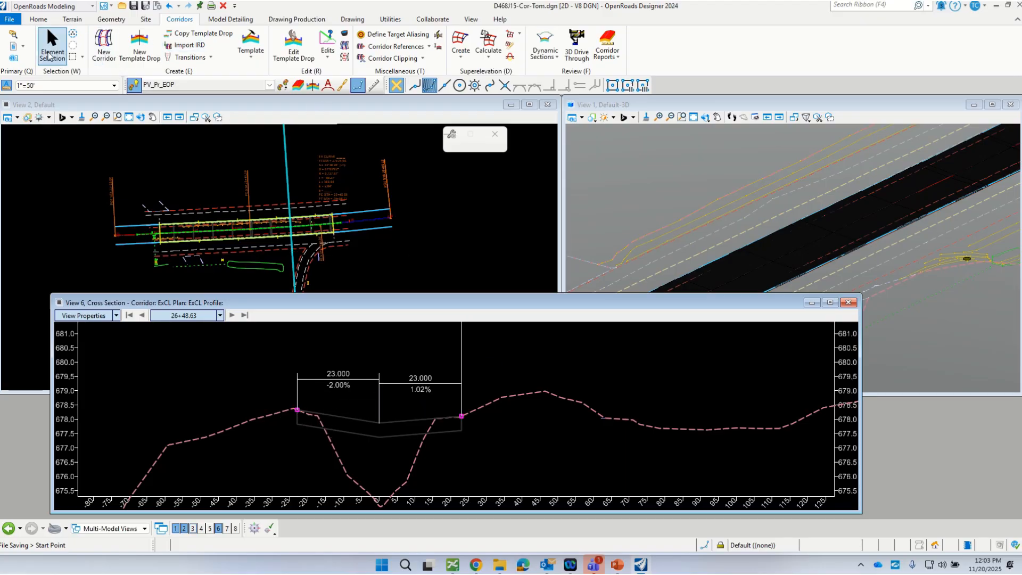
{"action": "left_click", "coordinate": [52, 48]}
{"action": "left_click", "coordinate": [134, 228]}
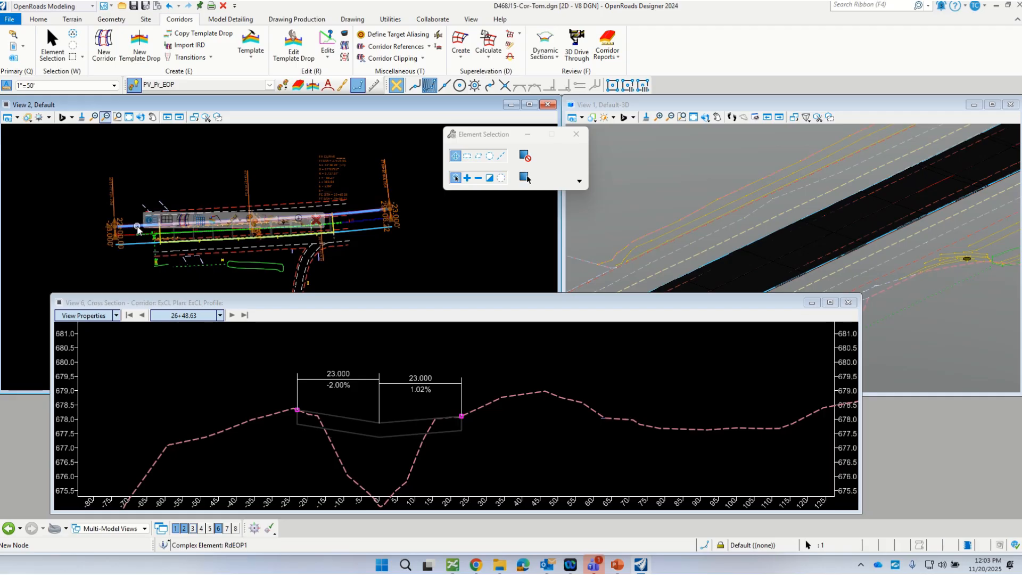
{"action": "left_click", "coordinate": [173, 220]}
{"action": "left_click", "coordinate": [230, 364]}
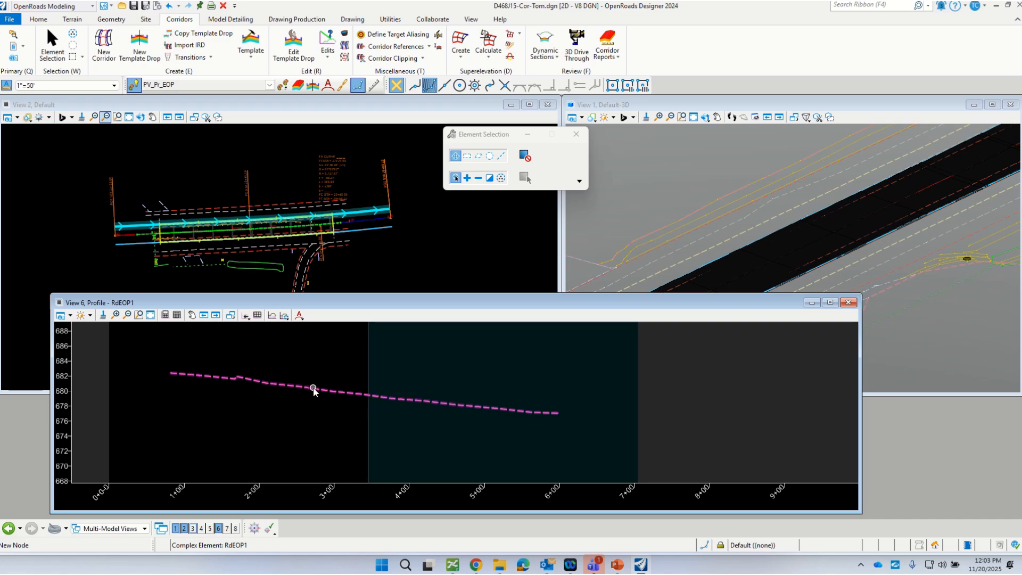
{"action": "scroll", "coordinate": [308, 392], "scroll_direction": "down", "scroll_amount": 2}
{"action": "scroll", "coordinate": [319, 391], "scroll_direction": "up", "scroll_amount": 2}
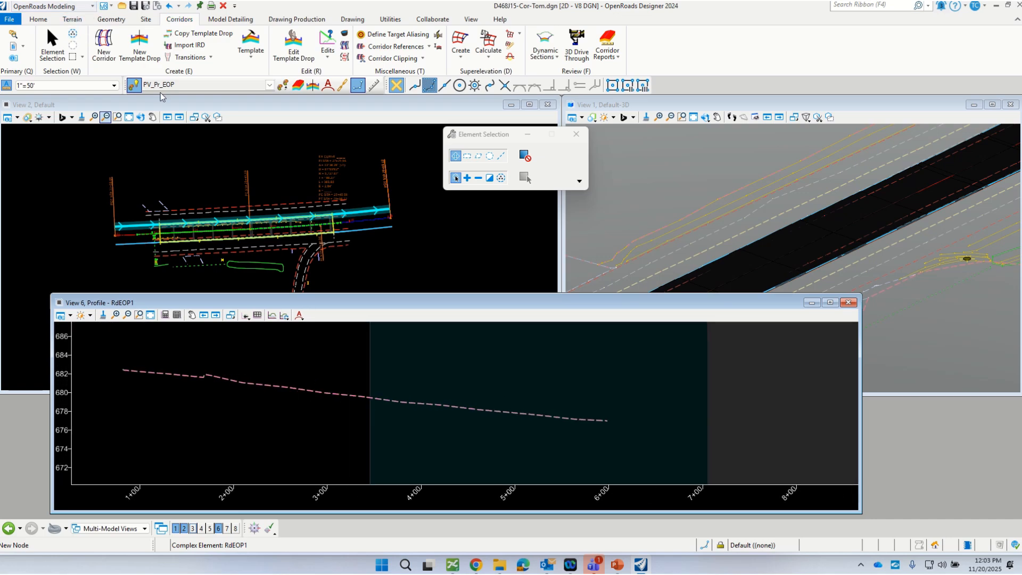
Step: Create a single profile offset of 0.250 from RdEOP1's existing profile over its whole length, without mirroring
{"action": "left_click", "coordinate": [112, 20]}
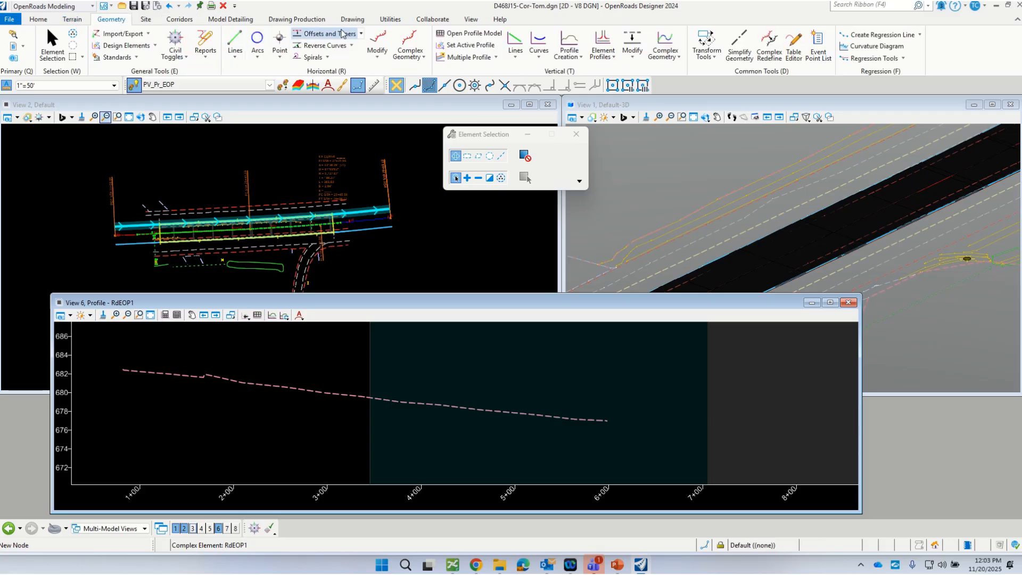
{"action": "left_click", "coordinate": [495, 58]}
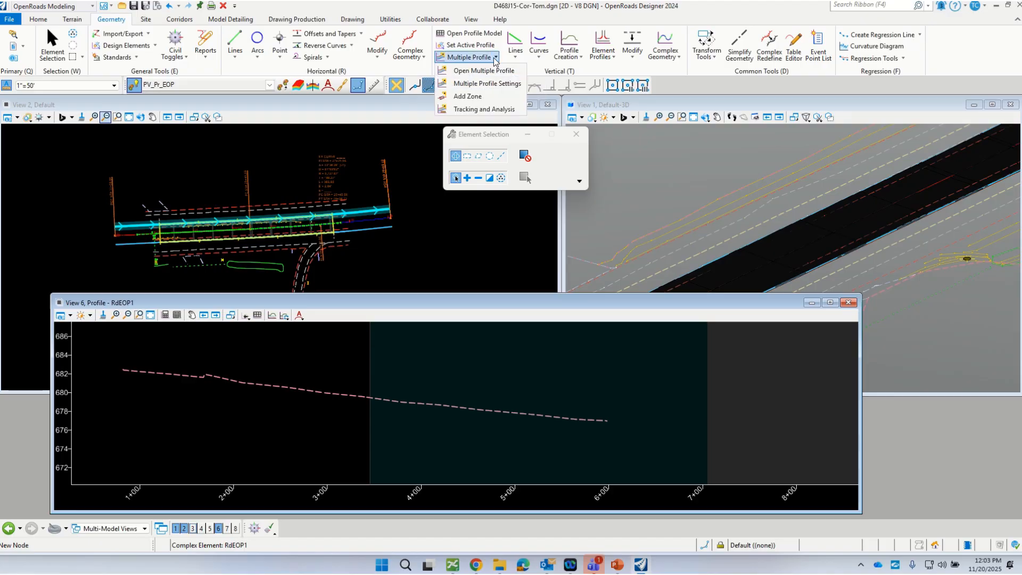
{"action": "left_click", "coordinate": [678, 56]}
{"action": "left_click", "coordinate": [698, 137]}
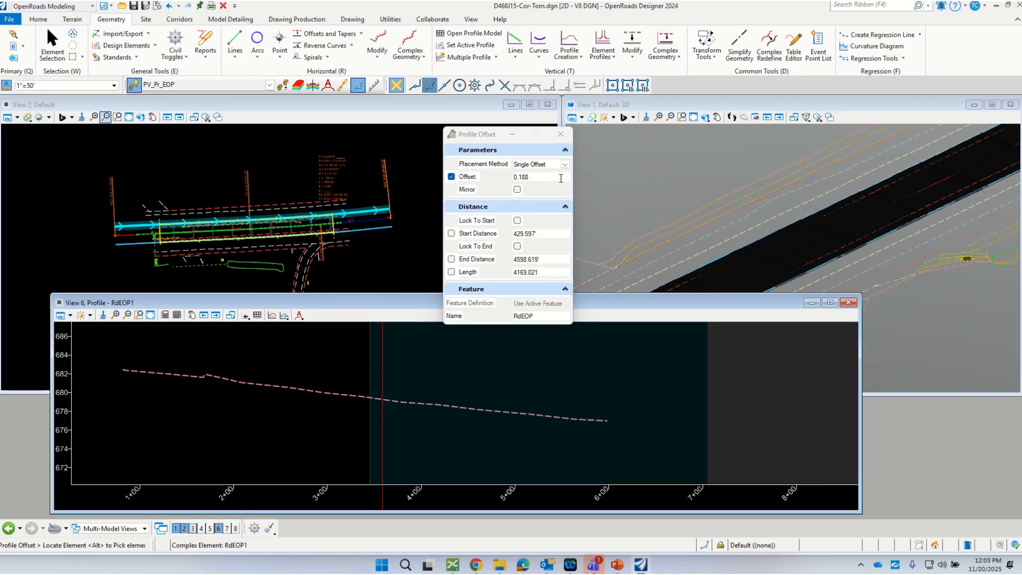
{"action": "left_click", "coordinate": [515, 177]}
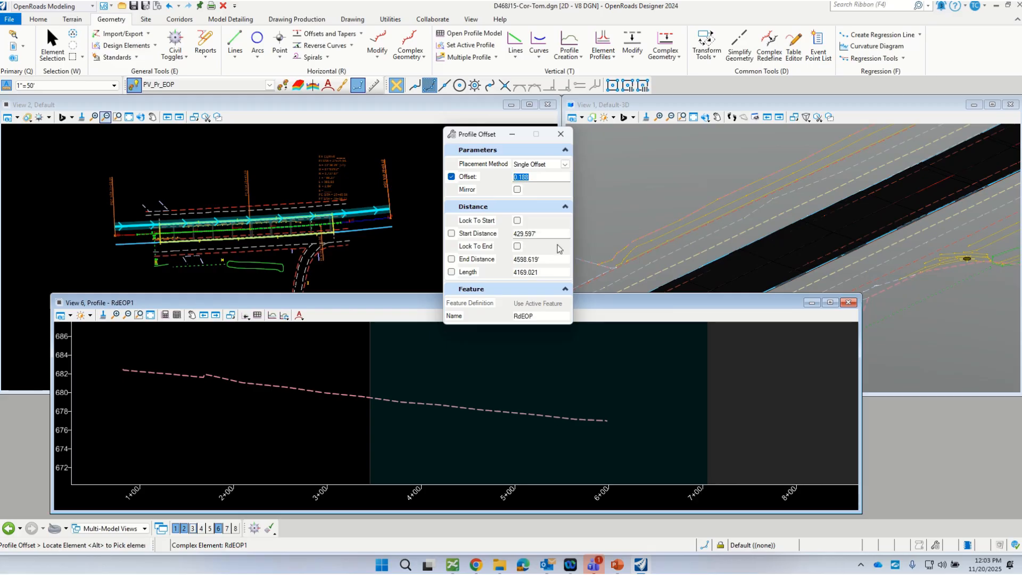
{"action": "type", "text": "0.250"}
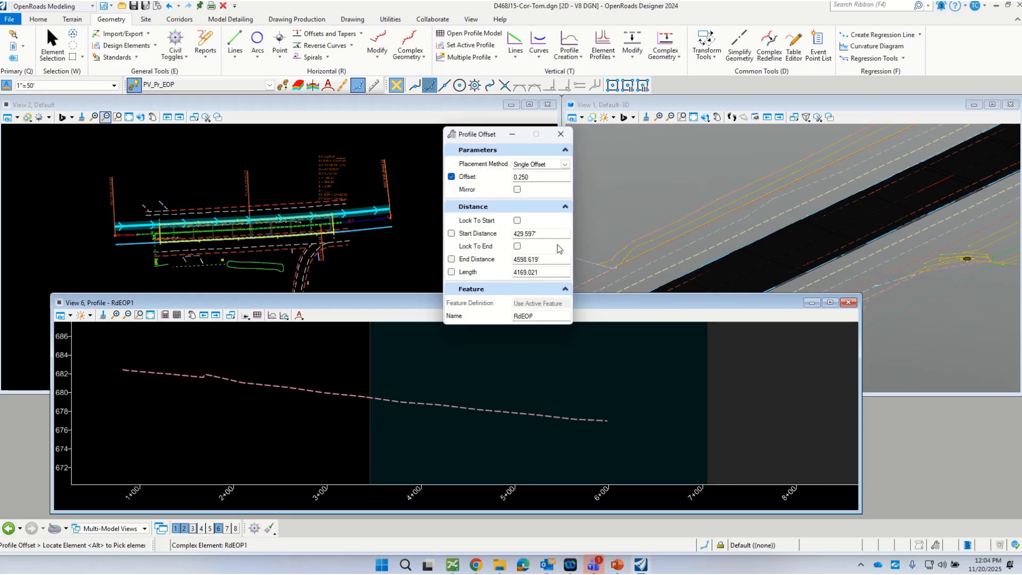
{"action": "left_click", "coordinate": [282, 384]}
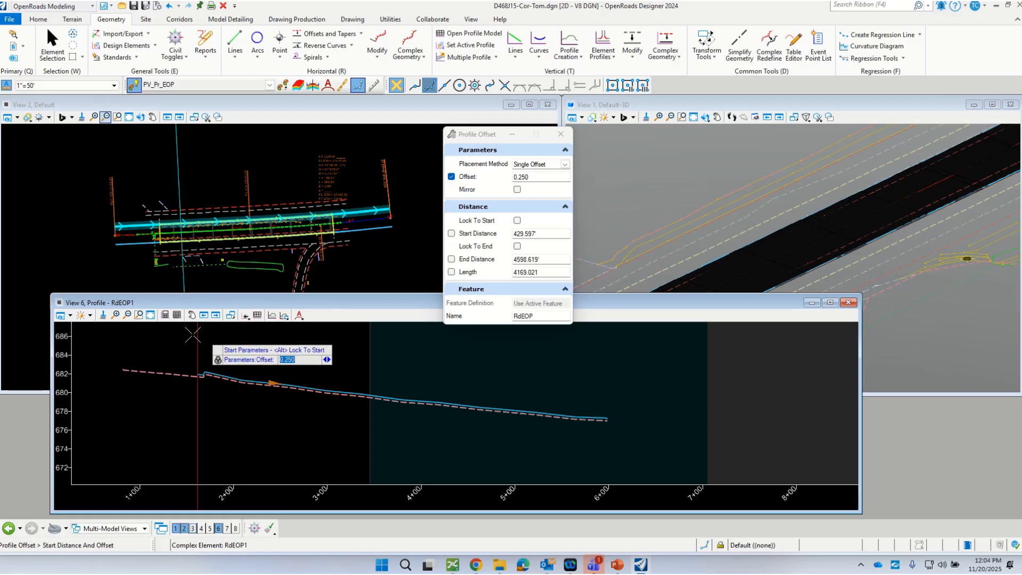
{"action": "left_click", "coordinate": [120, 335]}
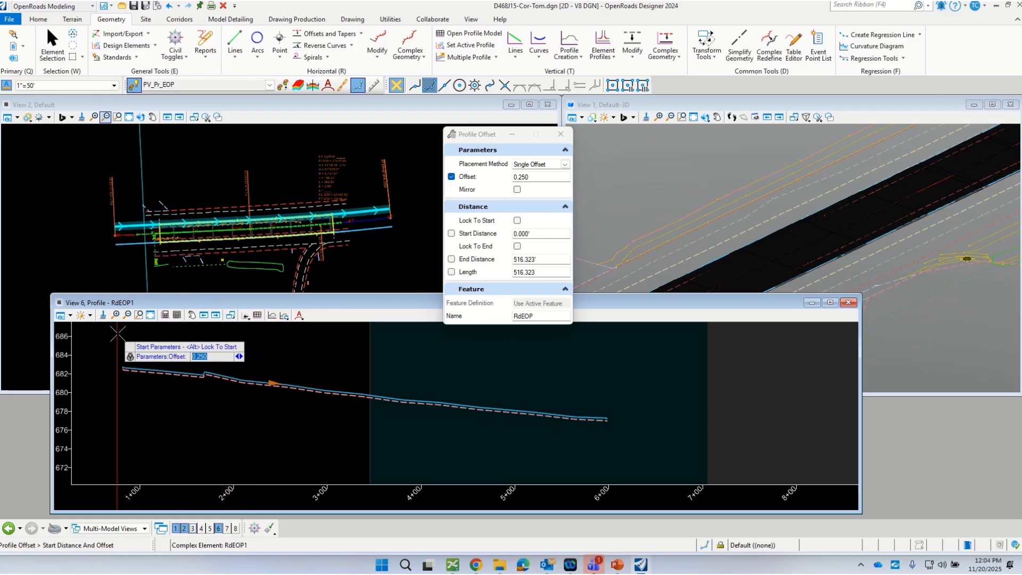
{"action": "left_click", "coordinate": [576, 418]}
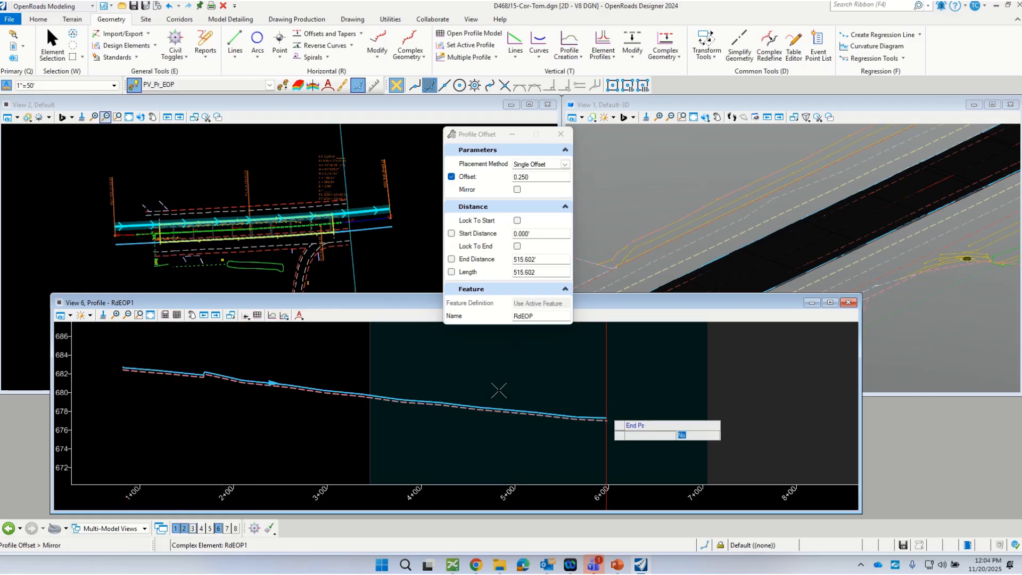
{"action": "left_click", "coordinate": [342, 377]}
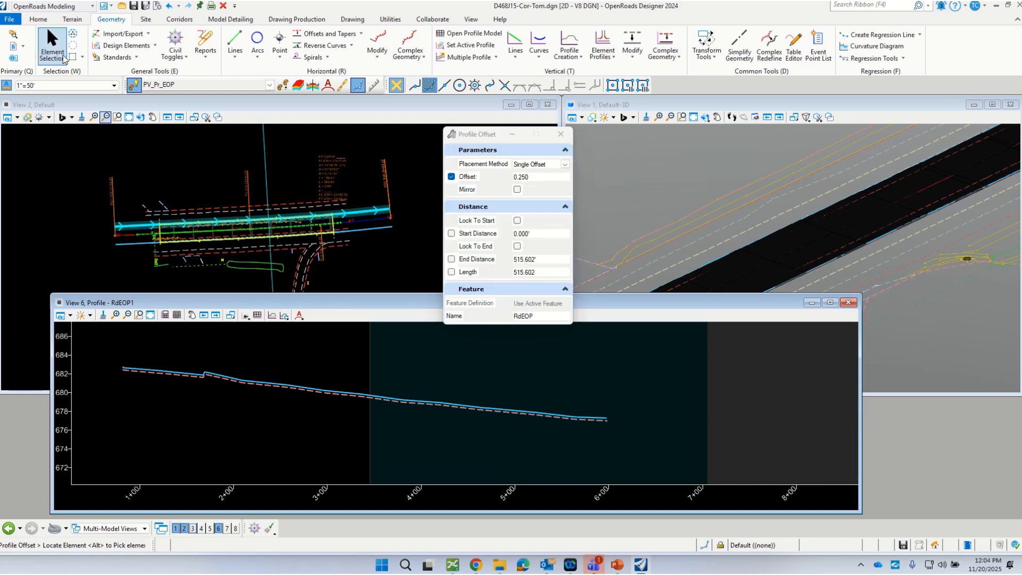
Step: Set the offset profile as the active profile of RdEOP1
{"action": "scroll", "coordinate": [335, 383], "scroll_direction": "up", "scroll_amount": 2}
{"action": "left_click", "coordinate": [356, 379]}
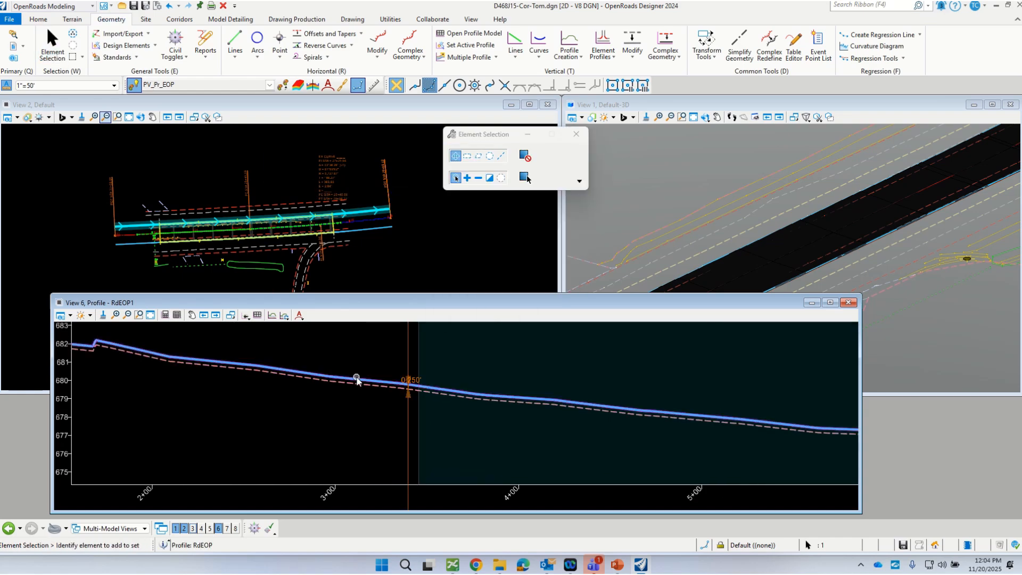
{"action": "left_click", "coordinate": [386, 371]}
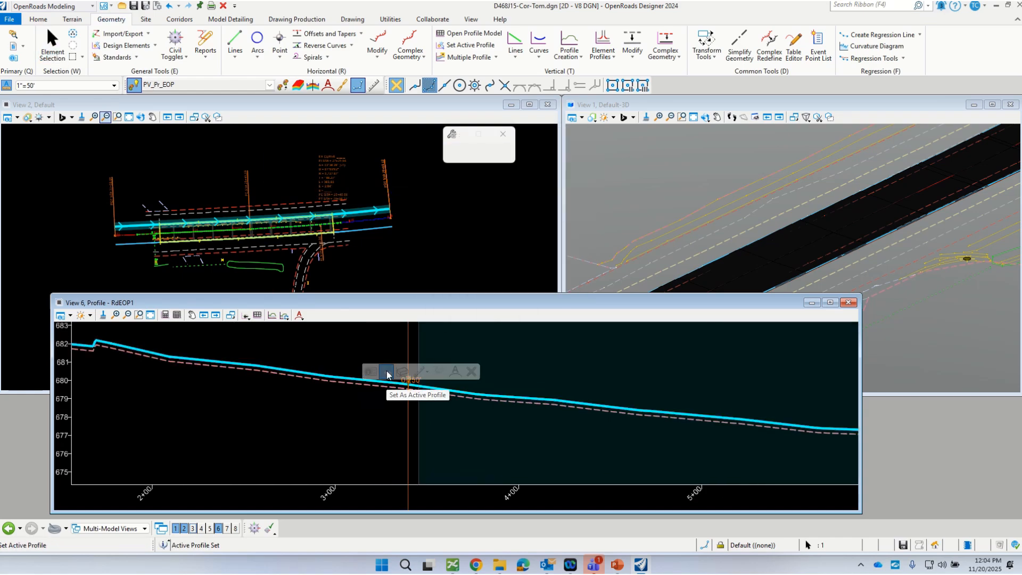
{"action": "left_click", "coordinate": [296, 418]}
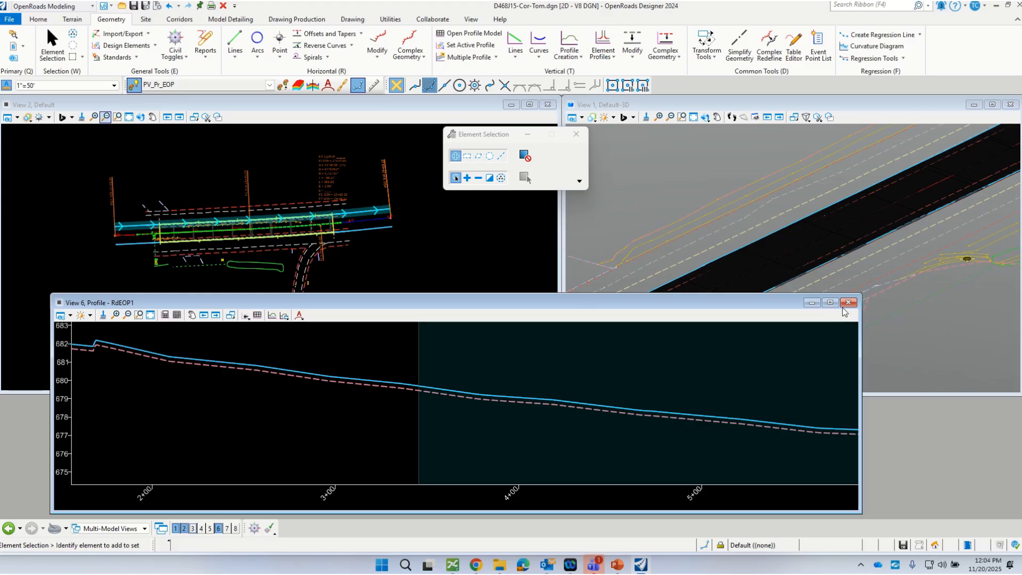
Step: Open the dynamic cross section of corridor ExCL in View 6
{"action": "scroll", "coordinate": [436, 259], "scroll_direction": "down", "scroll_amount": 2}
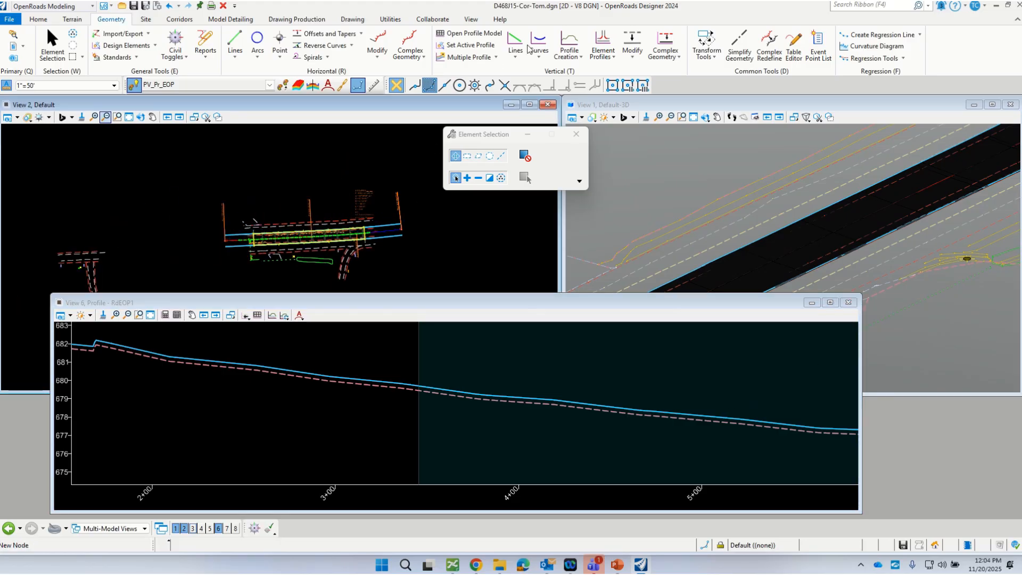
{"action": "scroll", "coordinate": [346, 234], "scroll_direction": "up", "scroll_amount": 1}
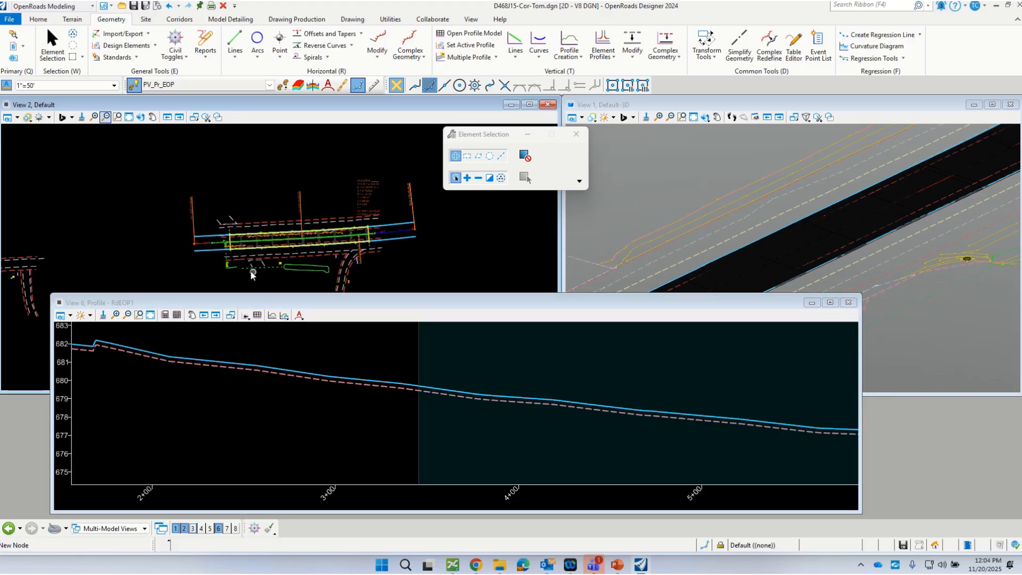
{"action": "scroll", "coordinate": [226, 243], "scroll_direction": "up", "scroll_amount": 2}
{"action": "left_click", "coordinate": [235, 242]}
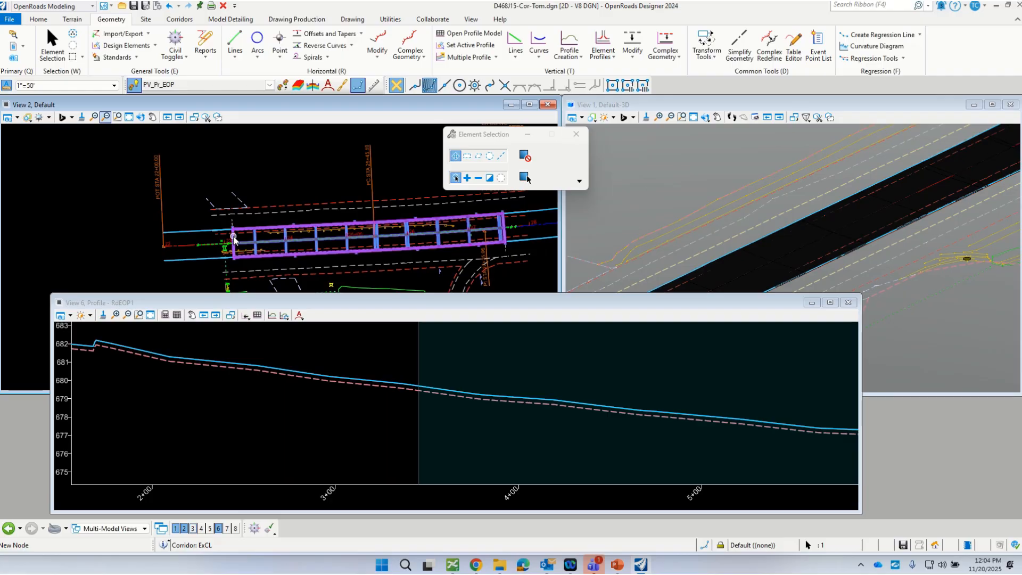
{"action": "left_click", "coordinate": [308, 163]}
{"action": "left_click", "coordinate": [321, 351]}
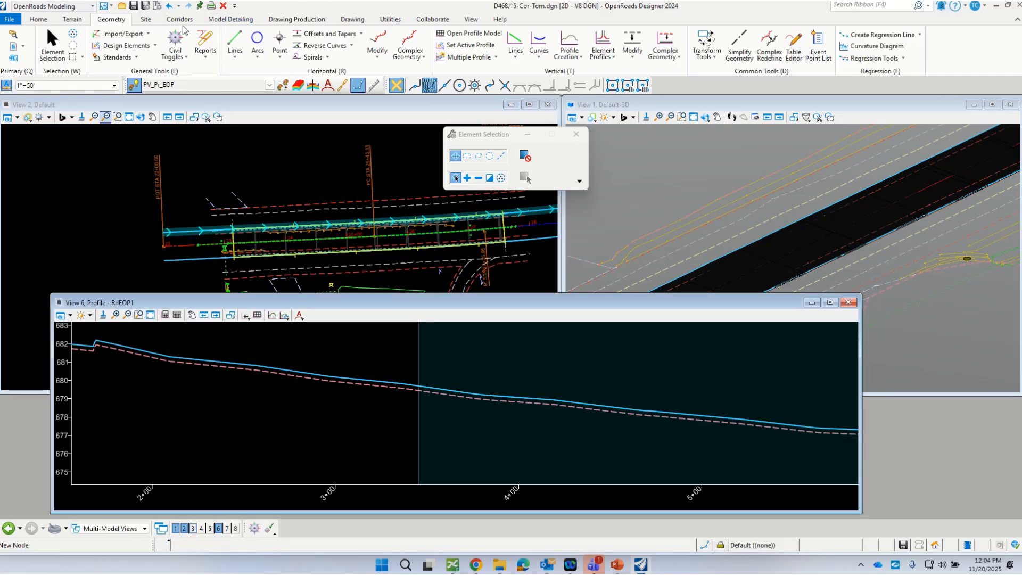
{"action": "left_click", "coordinate": [179, 20]}
{"action": "left_click", "coordinate": [544, 40]}
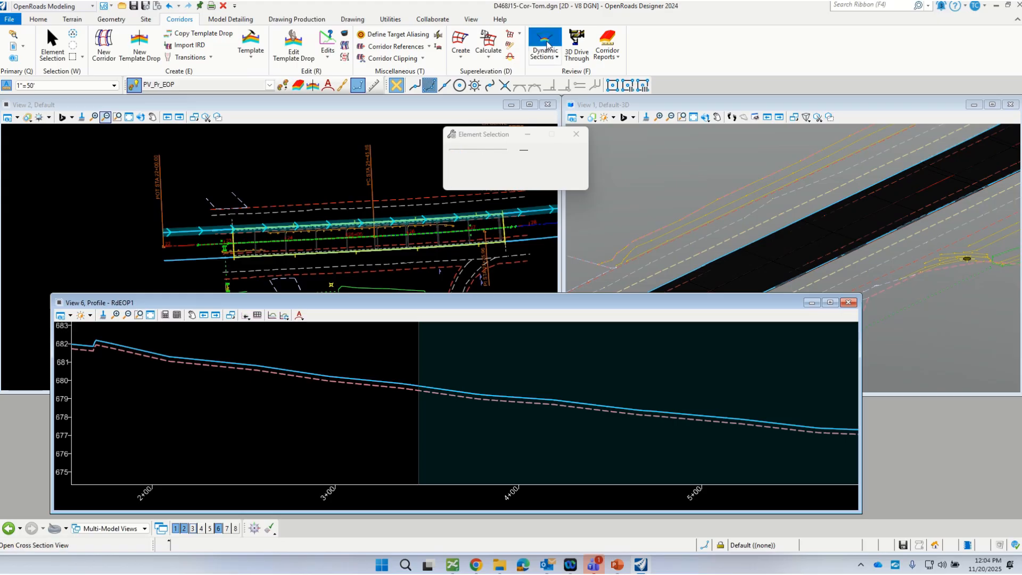
{"action": "left_click", "coordinate": [261, 225]}
{"action": "left_click", "coordinate": [250, 347]}
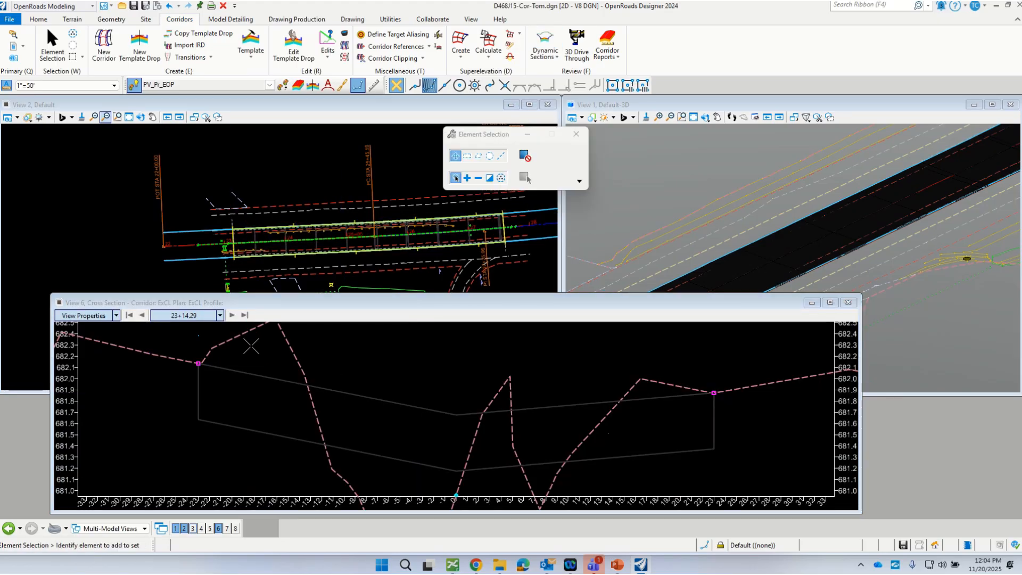
Step: Examine the left pavement edge at station 23+14.29 against the raised RdEOP1 profile
{"action": "scroll", "coordinate": [211, 395], "scroll_direction": "down", "scroll_amount": 2}
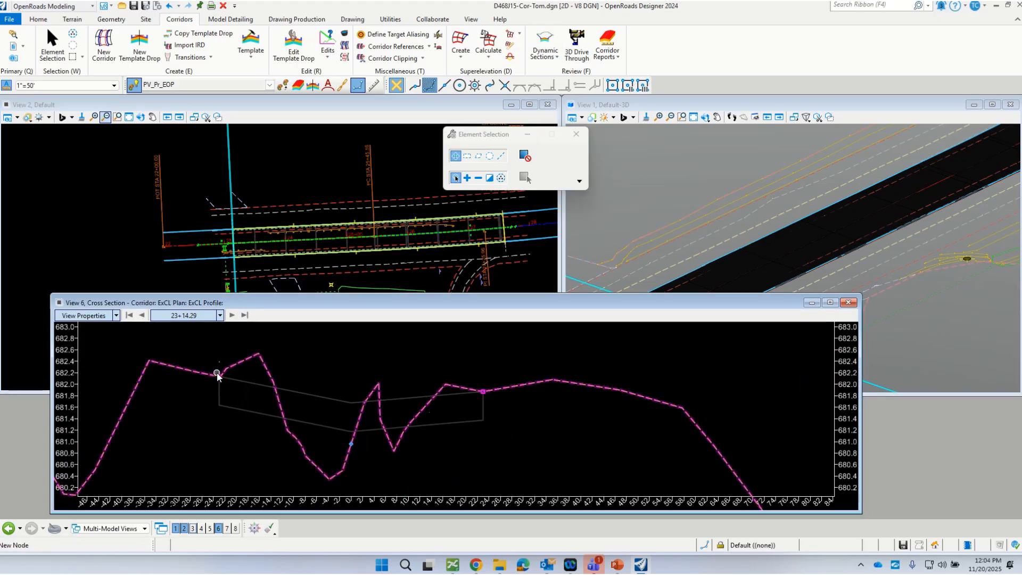
{"action": "scroll", "coordinate": [216, 372], "scroll_direction": "up", "scroll_amount": 3}
{"action": "scroll", "coordinate": [221, 392], "scroll_direction": "down", "scroll_amount": 2}
{"action": "scroll", "coordinate": [217, 370], "scroll_direction": "up", "scroll_amount": 4}
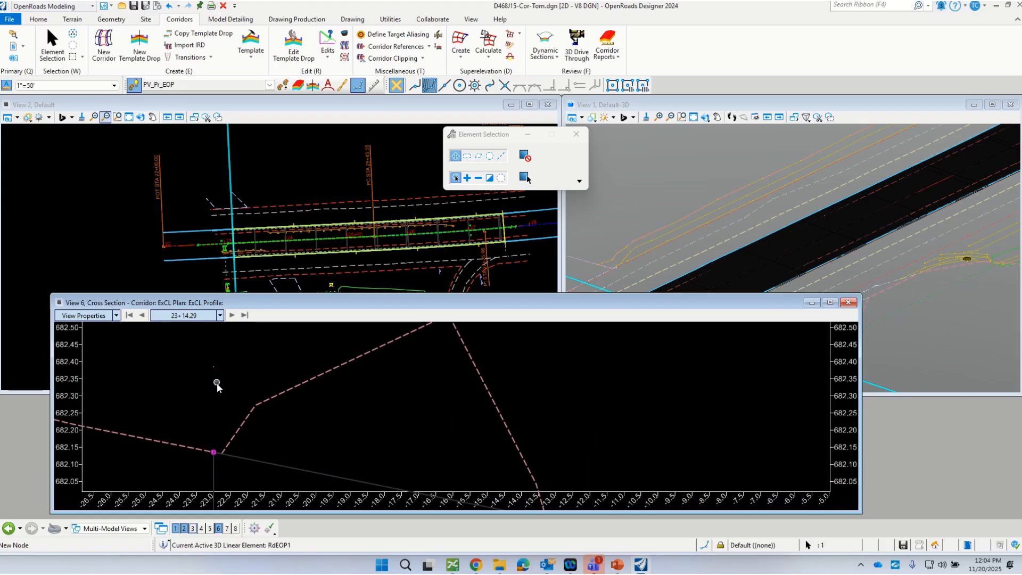
{"action": "scroll", "coordinate": [212, 382], "scroll_direction": "down", "scroll_amount": 5}
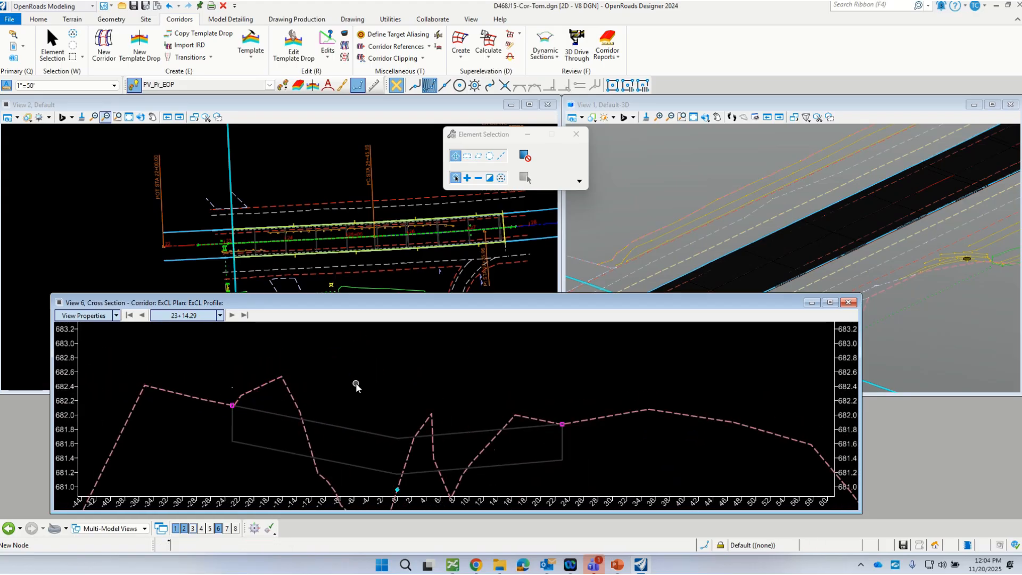
{"action": "scroll", "coordinate": [358, 376], "scroll_direction": "down", "scroll_amount": 2}
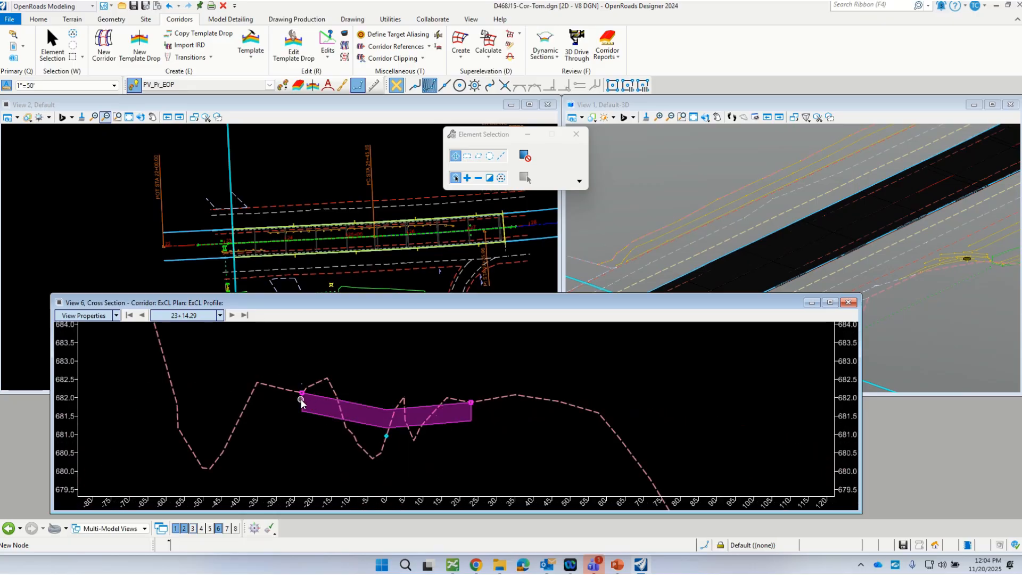
Step: Advance the cross section to station 23+50.00 and compare the pavement edges in the section, 3D and plan views
{"action": "left_click", "coordinate": [232, 316]}
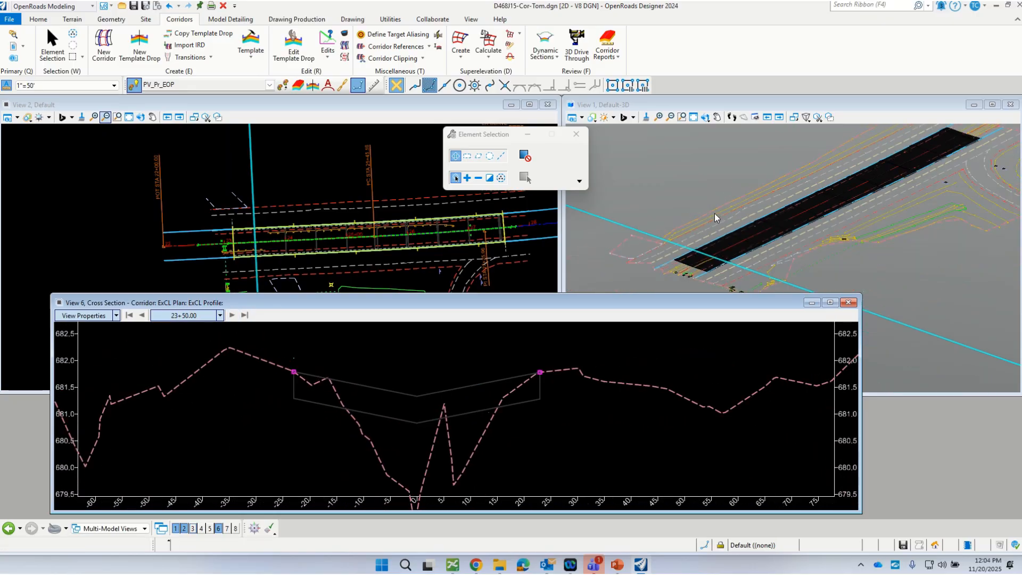
{"action": "scroll", "coordinate": [716, 229], "scroll_direction": "up", "scroll_amount": 5}
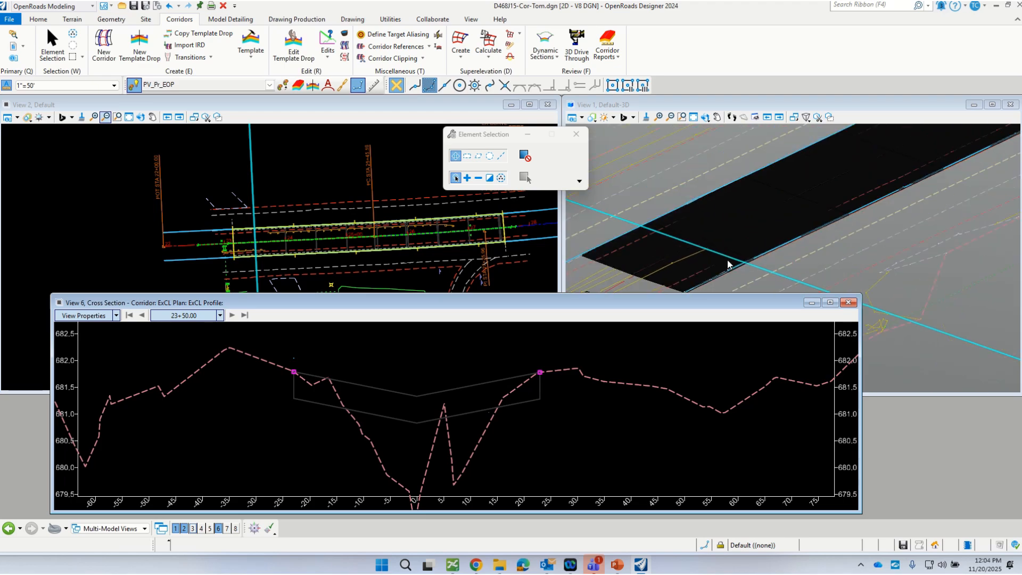
{"action": "scroll", "coordinate": [729, 265], "scroll_direction": "down", "scroll_amount": 1}
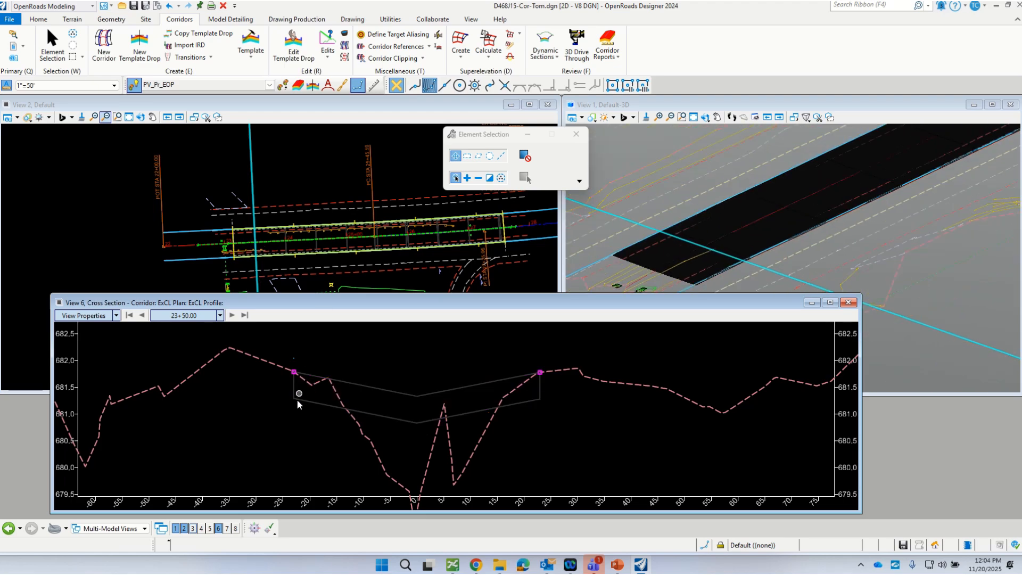
{"action": "left_click", "coordinate": [304, 182]}
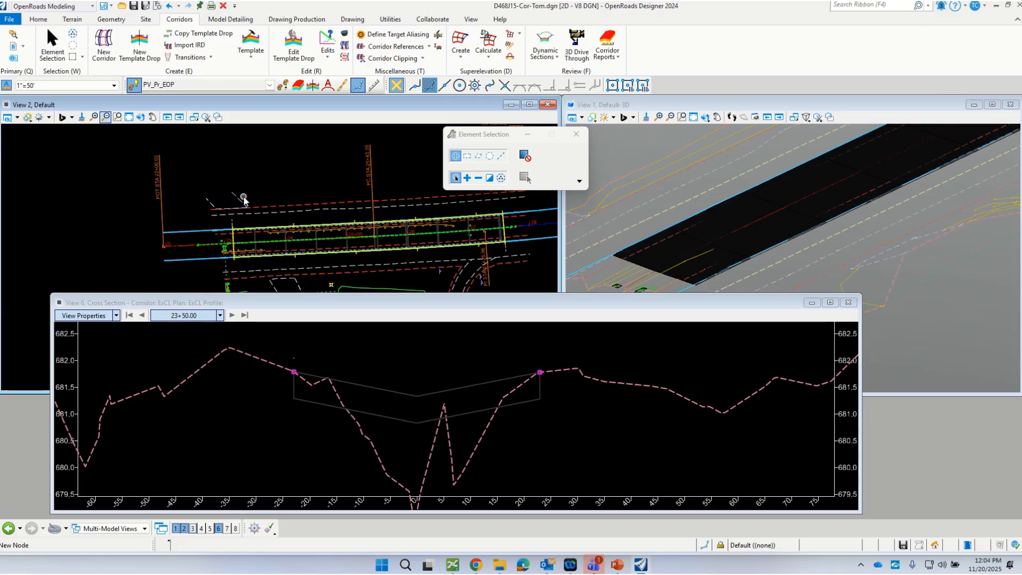
{"action": "scroll", "coordinate": [246, 228], "scroll_direction": "down", "scroll_amount": 1}
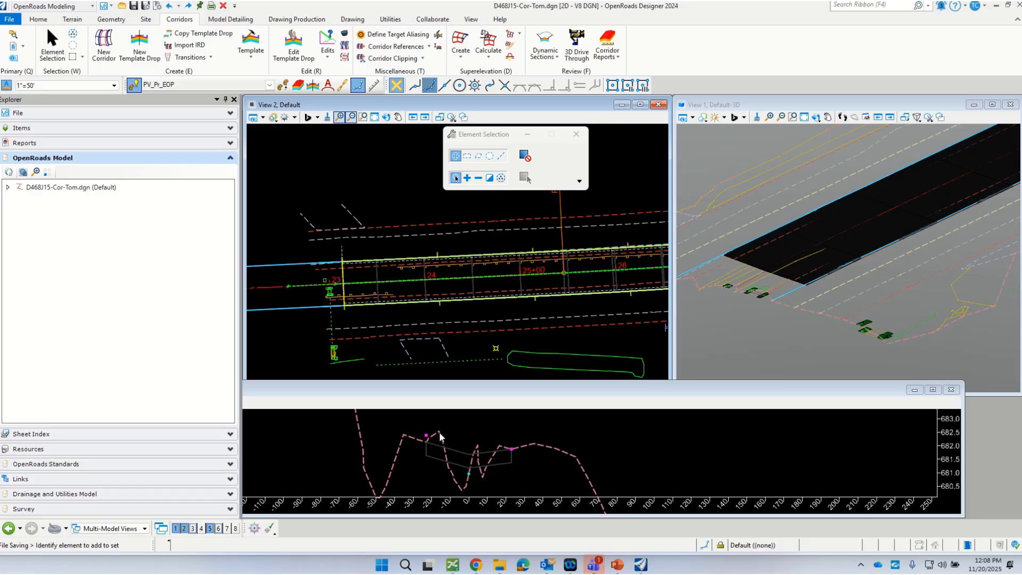
{"action": "scroll", "coordinate": [426, 441], "scroll_direction": "up", "scroll_amount": 2}
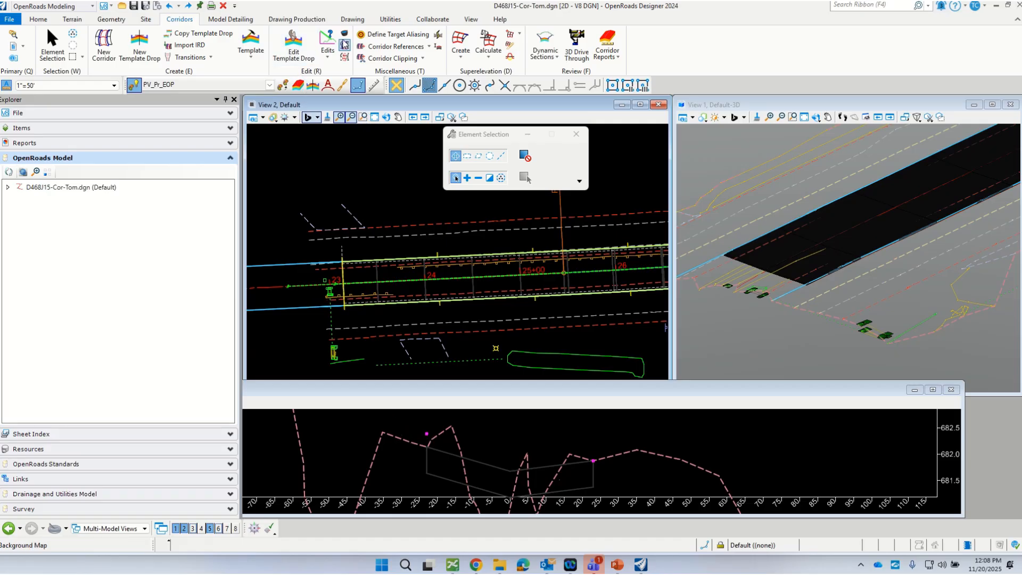
Step: Open the corridor objects of ExCL and review the settings of the R_EOP_HMA point control
{"action": "left_click", "coordinate": [342, 86]}
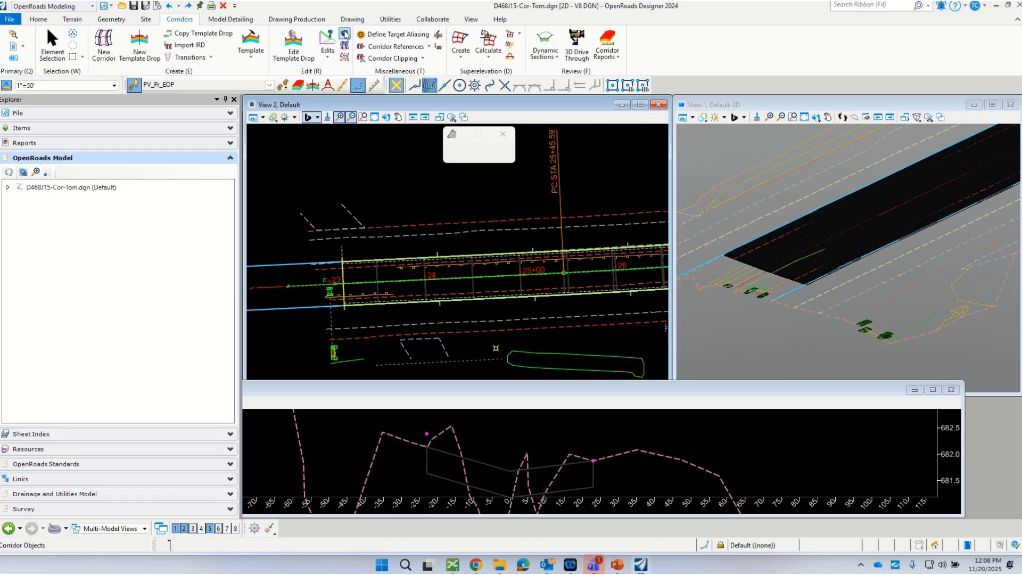
{"action": "left_click", "coordinate": [340, 270]}
{"action": "left_click_drag", "start_coordinate": [386, 213], "coordinate": [328, 149]}
{"action": "left_click", "coordinate": [218, 228]}
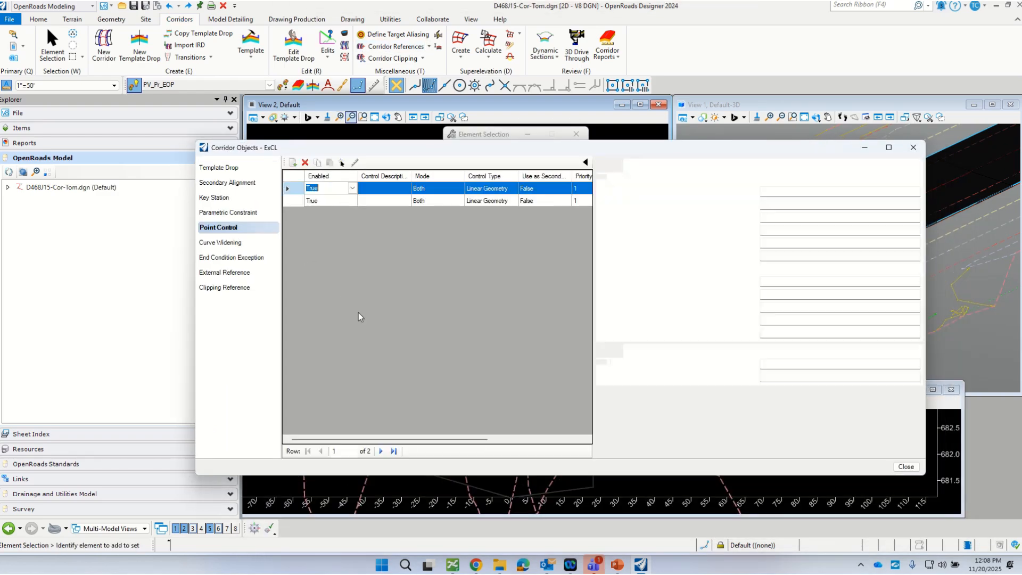
{"action": "left_click", "coordinate": [296, 201]}
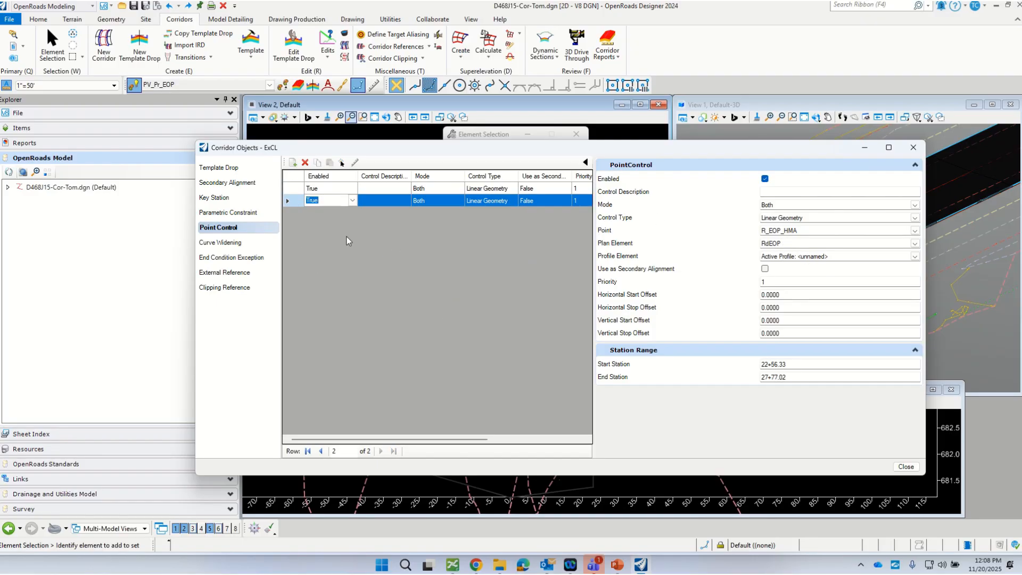
Step: Set the profile element of the L_EOP_HMA point control to RdEOP and close the corridor objects
{"action": "left_click", "coordinate": [291, 188]}
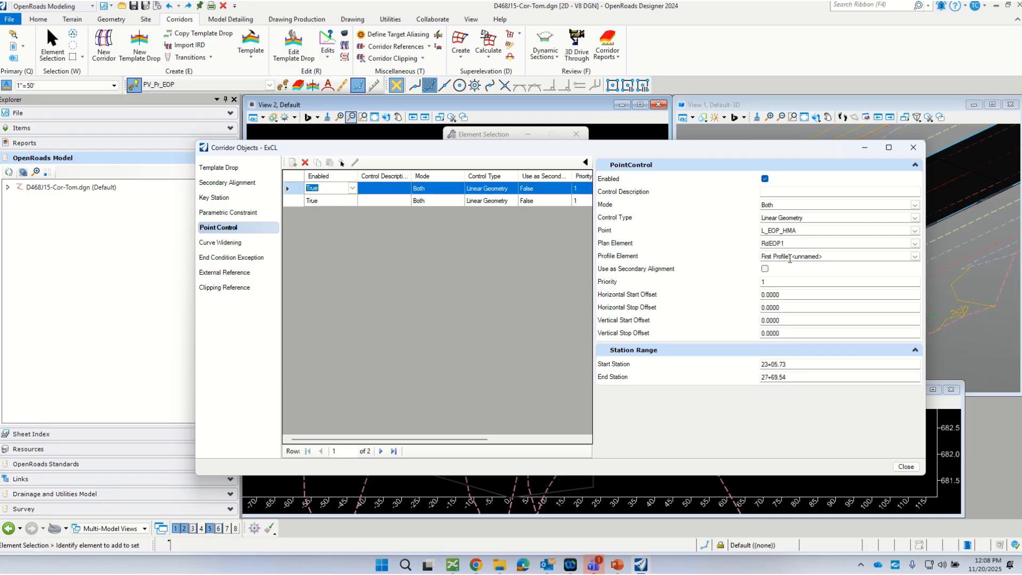
{"action": "left_click", "coordinate": [914, 257]}
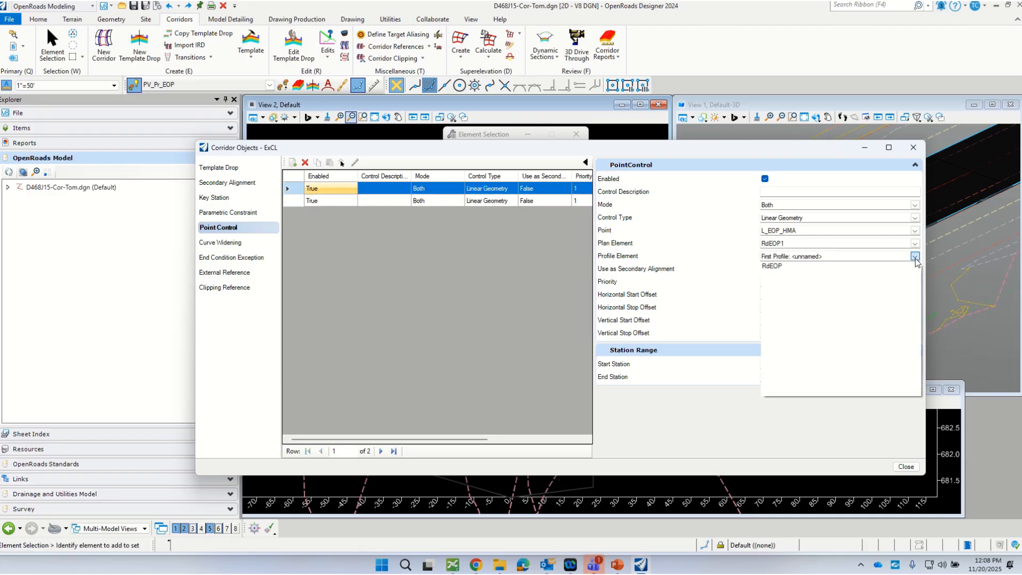
{"action": "left_click", "coordinate": [777, 266]}
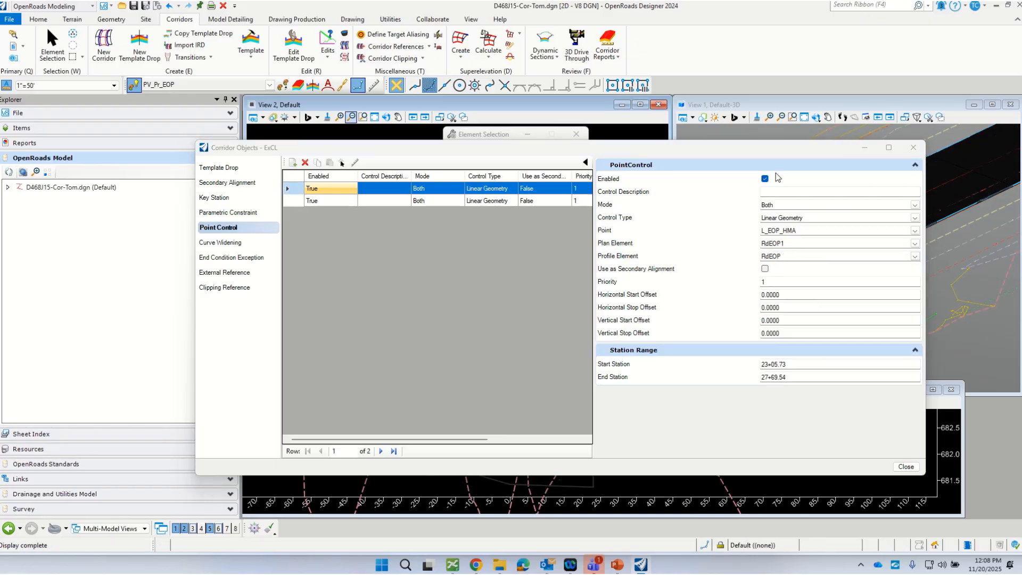
{"action": "left_click_drag", "start_coordinate": [852, 150], "coordinate": [840, 152]}
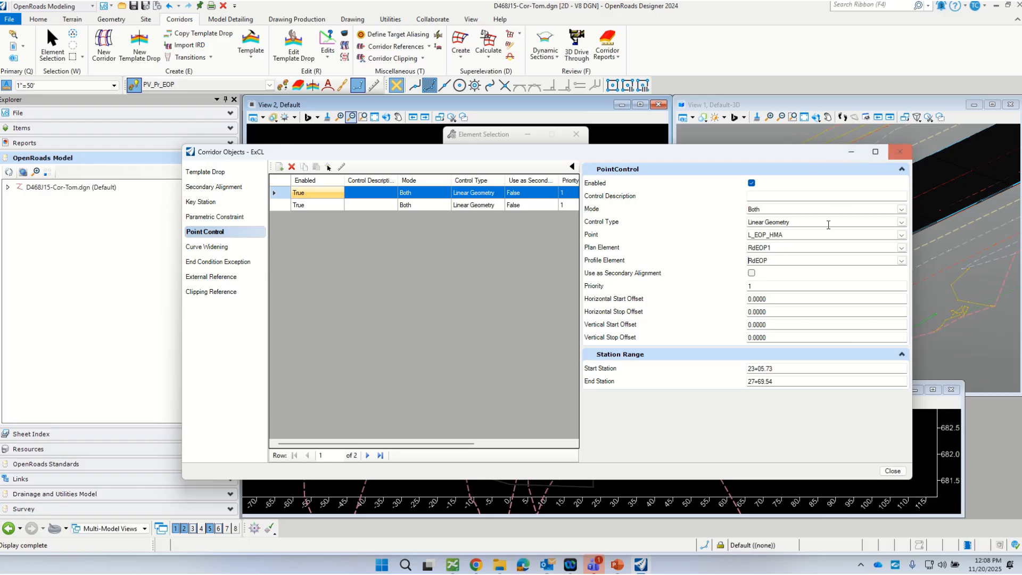
{"action": "left_click", "coordinate": [900, 152]}
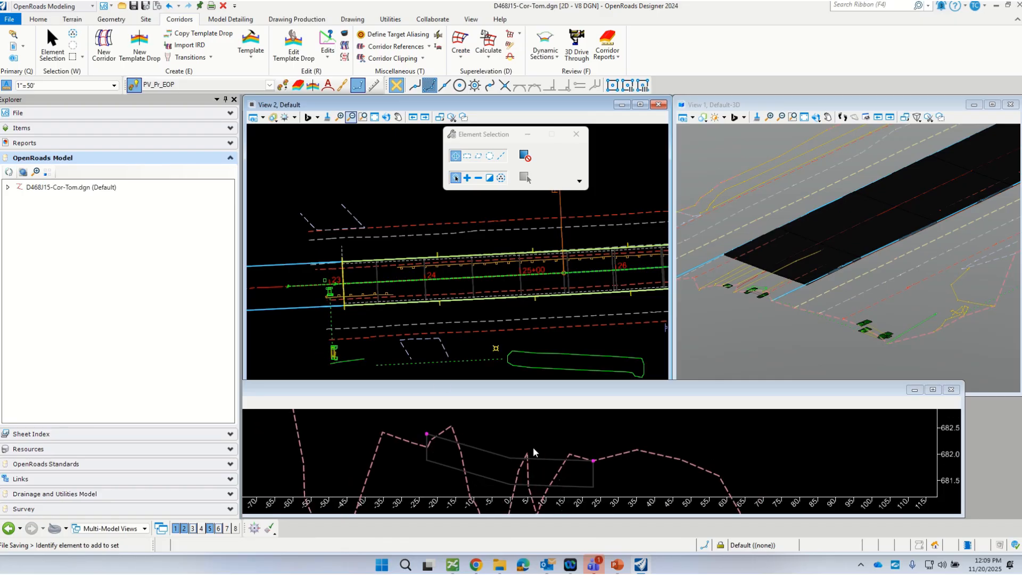
Step: Open the profile model of the right pavement edge RdEOP and inspect its active profile
{"action": "left_click", "coordinate": [344, 34]}
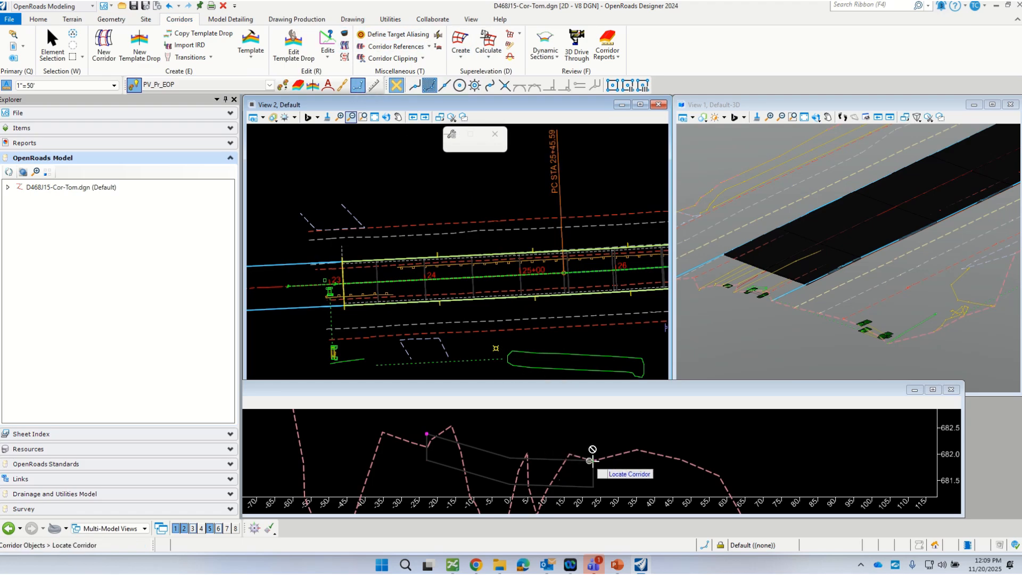
{"action": "left_click", "coordinate": [52, 45]}
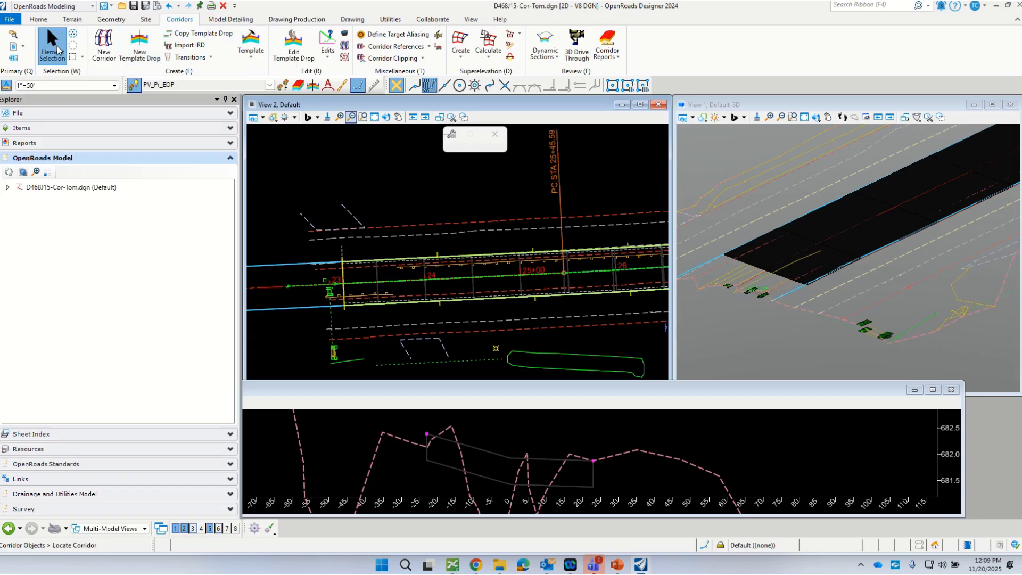
{"action": "left_click", "coordinate": [278, 310]}
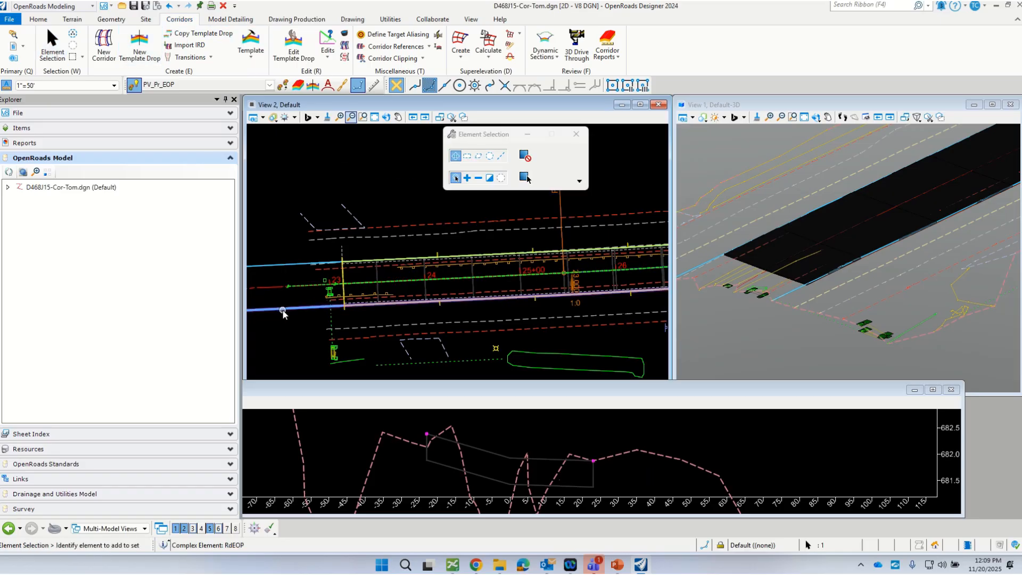
{"action": "mouse_move", "coordinate": [283, 310]}
{"action": "left_click", "coordinate": [313, 304]}
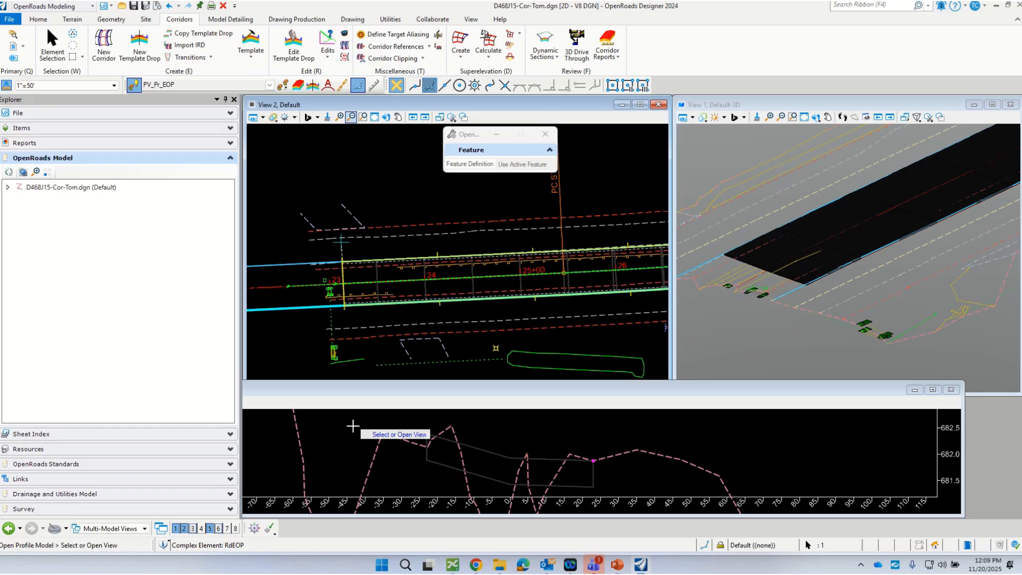
{"action": "left_click", "coordinate": [353, 426]}
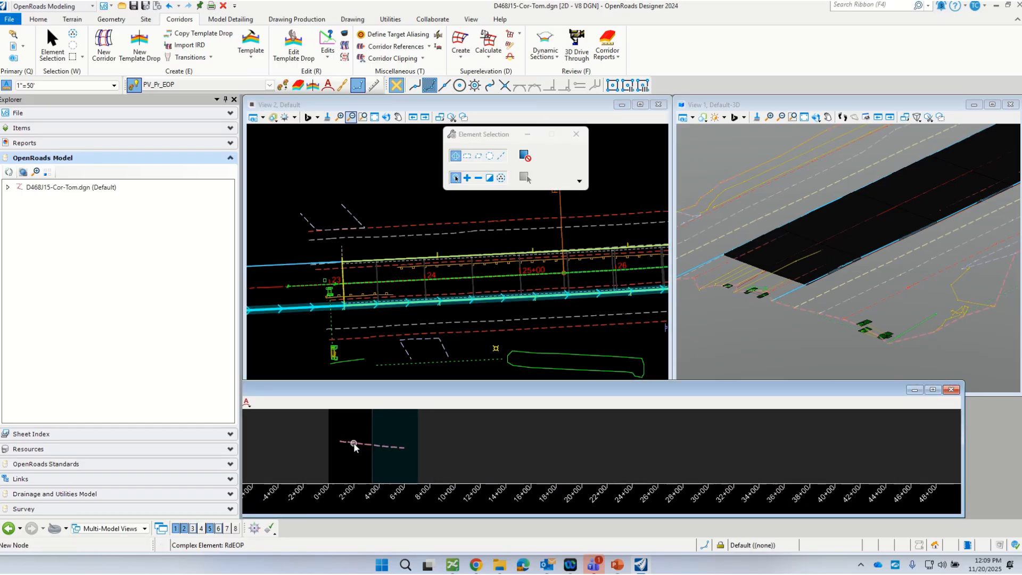
{"action": "left_click", "coordinate": [354, 442]}
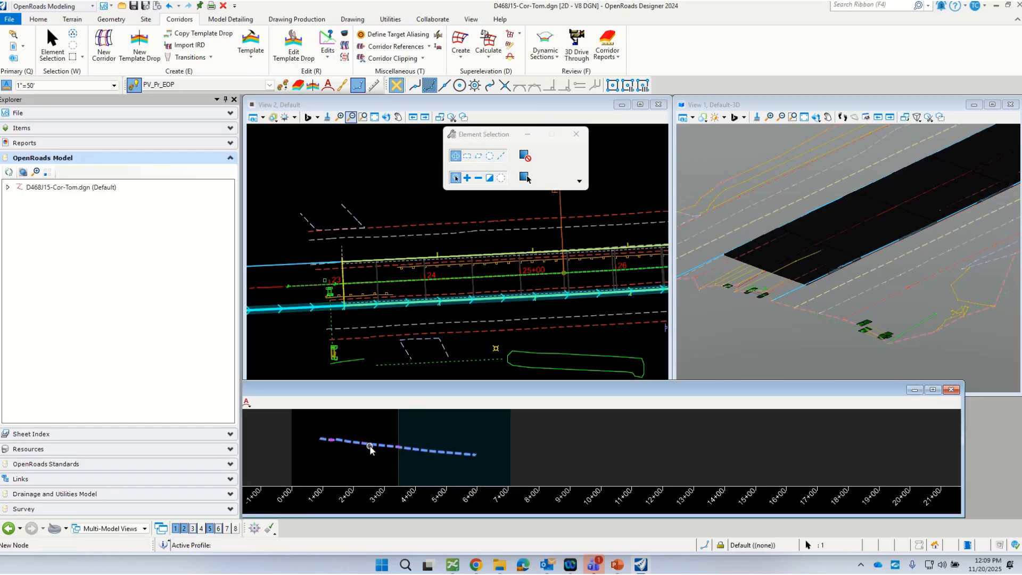
{"action": "left_click", "coordinate": [365, 429]}
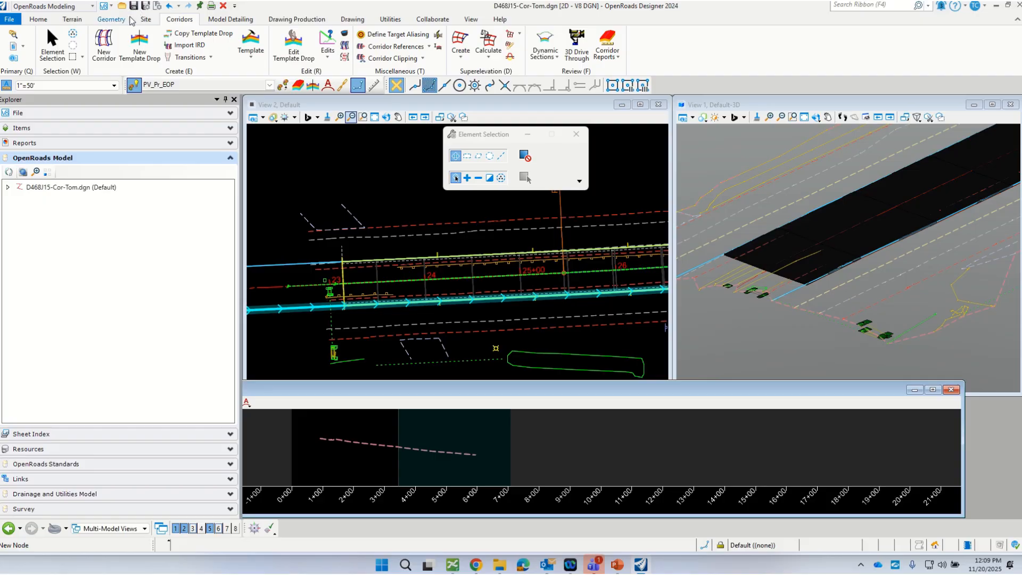
Step: Create a single profile offset of 0.250' from RdEOP's existing profile, from about 13' to about 468', without mirroring
{"action": "left_click", "coordinate": [112, 20]}
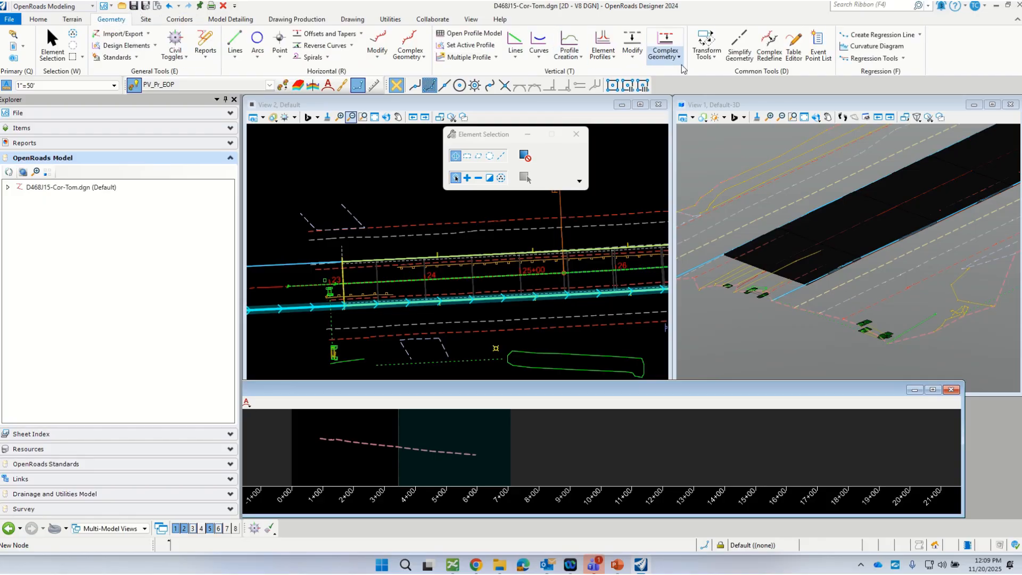
{"action": "left_click", "coordinate": [666, 54]}
{"action": "left_click", "coordinate": [689, 139]}
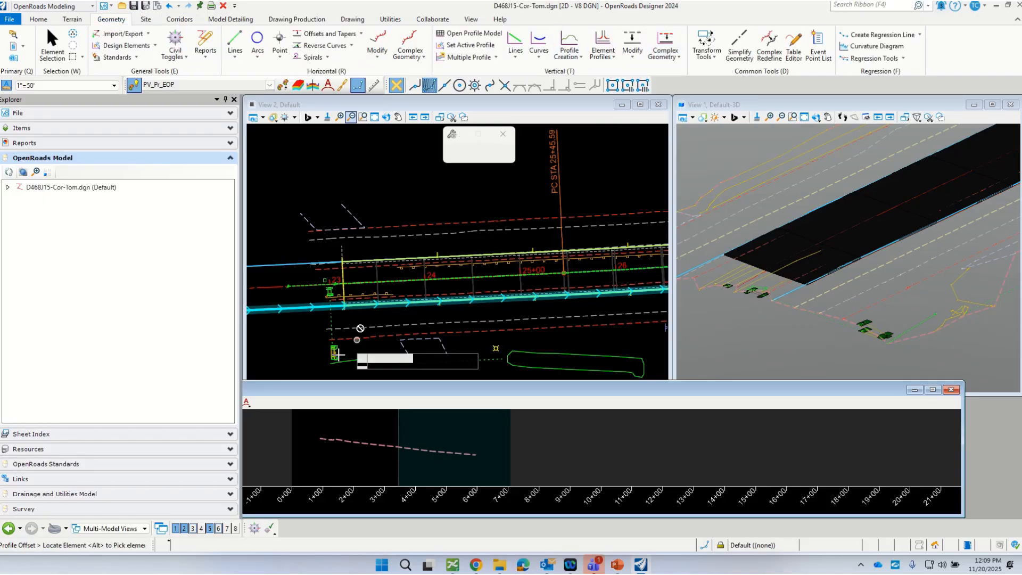
{"action": "left_click", "coordinate": [375, 445]}
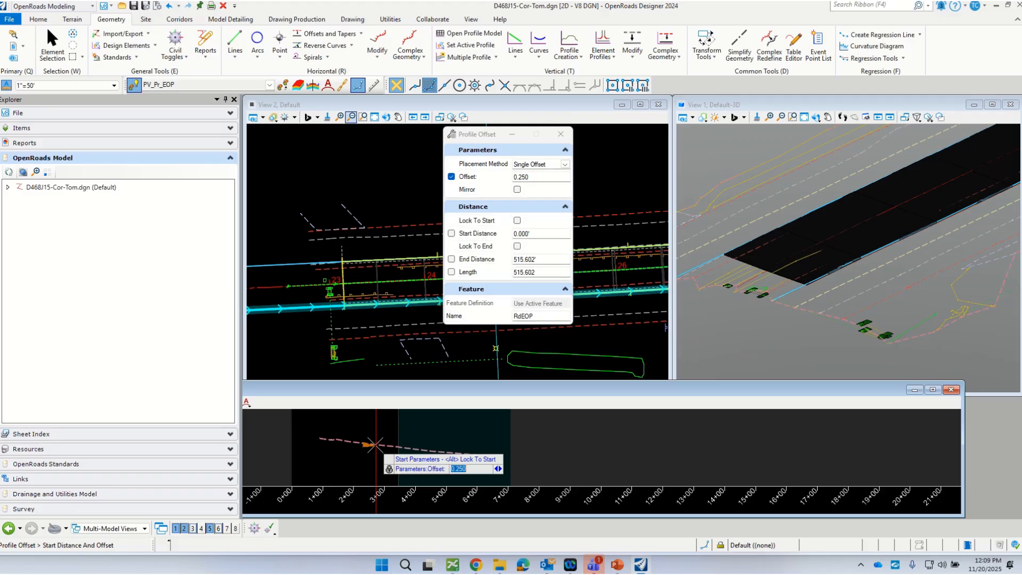
{"action": "left_click", "coordinate": [323, 439]}
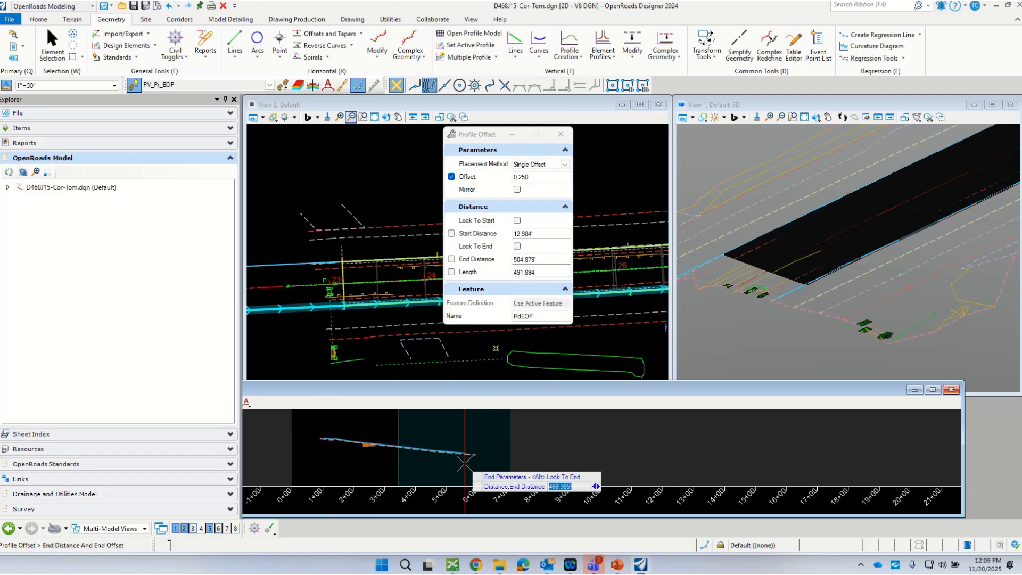
{"action": "left_click", "coordinate": [406, 432]}
{"action": "scroll", "coordinate": [407, 432], "scroll_direction": "up", "scroll_amount": 3}
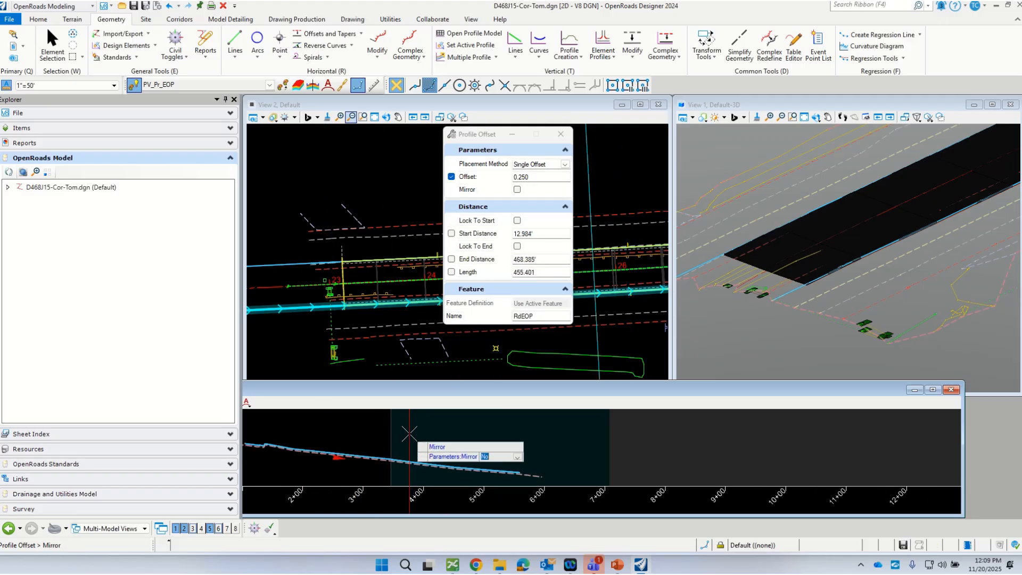
{"action": "left_click", "coordinate": [372, 439]}
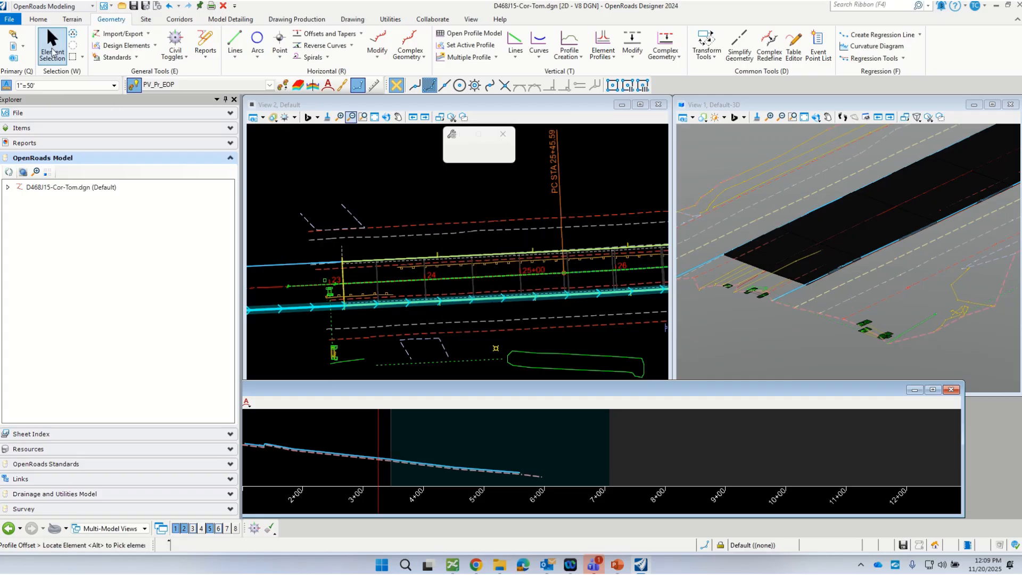
Step: Make the offset RdEOP profile the active profile and close the profile view
{"action": "left_click", "coordinate": [52, 45]}
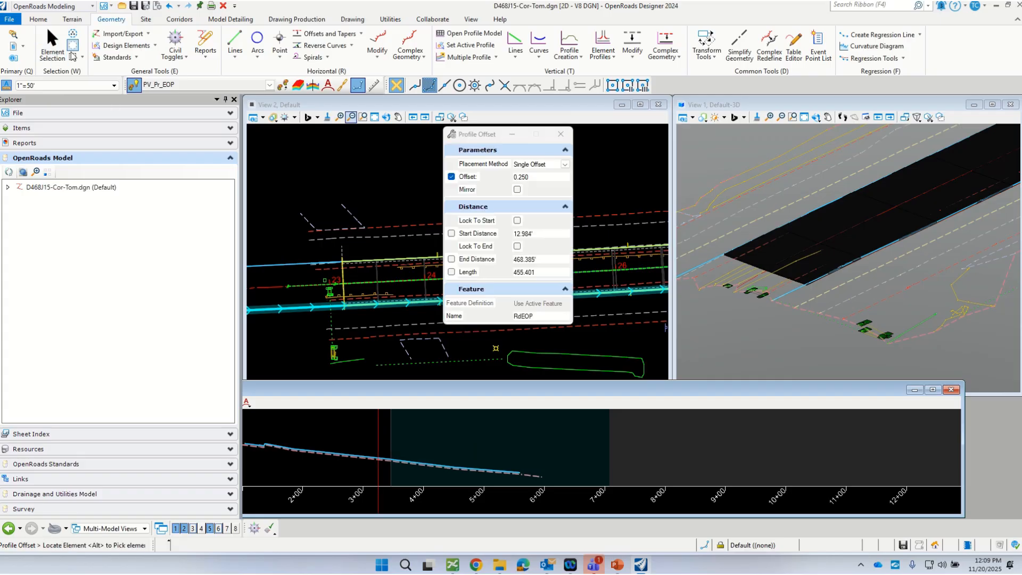
{"action": "left_click", "coordinate": [372, 457]}
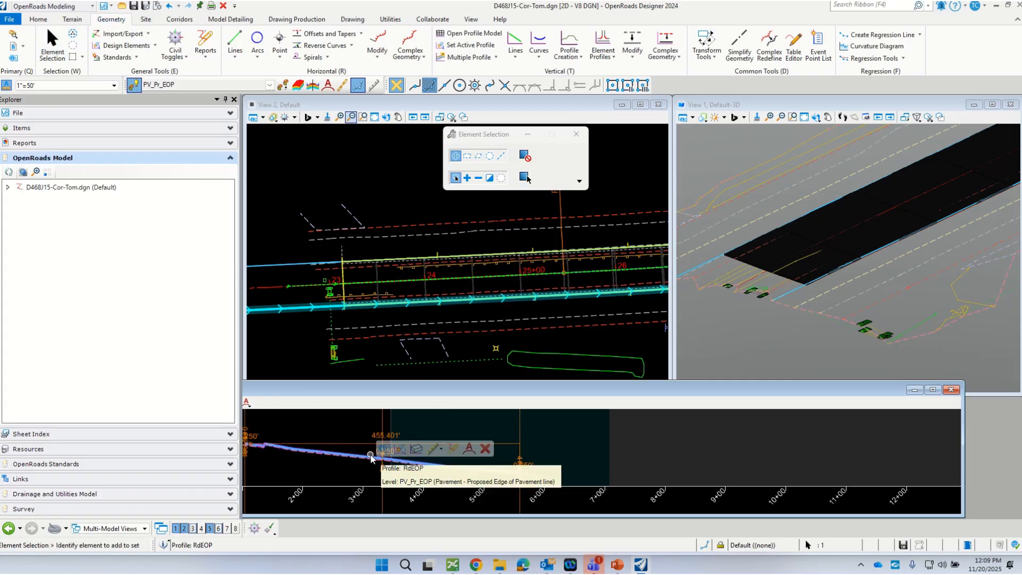
{"action": "left_click", "coordinate": [401, 448]}
{"action": "left_click", "coordinate": [357, 440]}
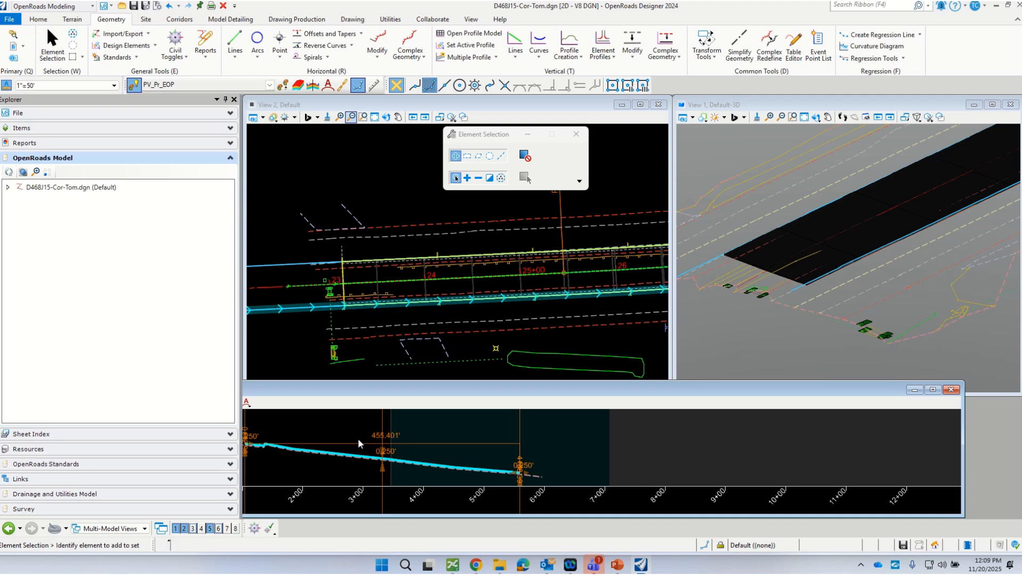
{"action": "left_click", "coordinate": [952, 389]}
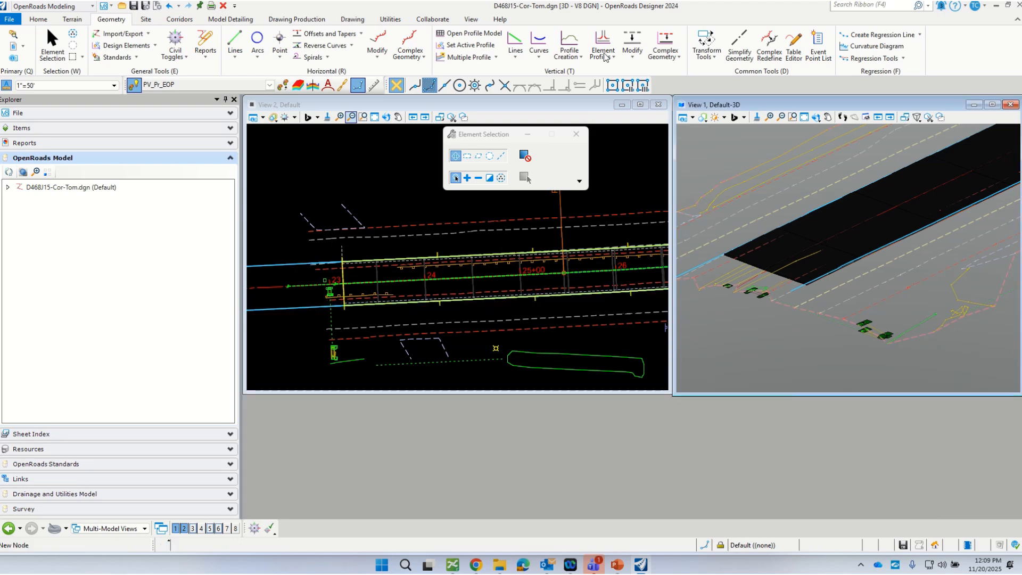
Step: Reopen the corridor's dynamic cross section and compare the right pavement edge with the offset RdEOP profile
{"action": "left_click", "coordinate": [180, 19]}
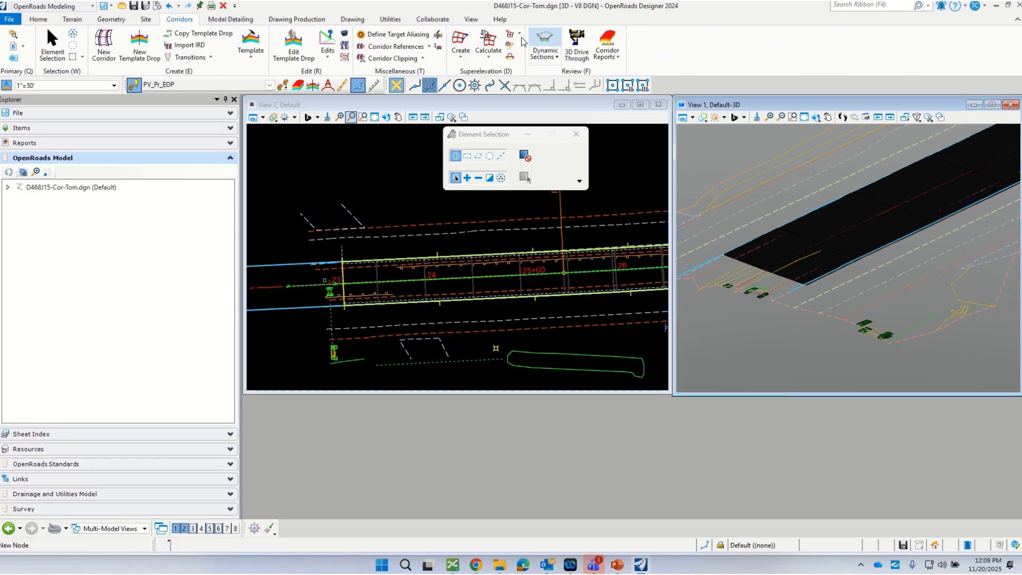
{"action": "left_click", "coordinate": [544, 45]}
{"action": "left_click", "coordinate": [363, 316]}
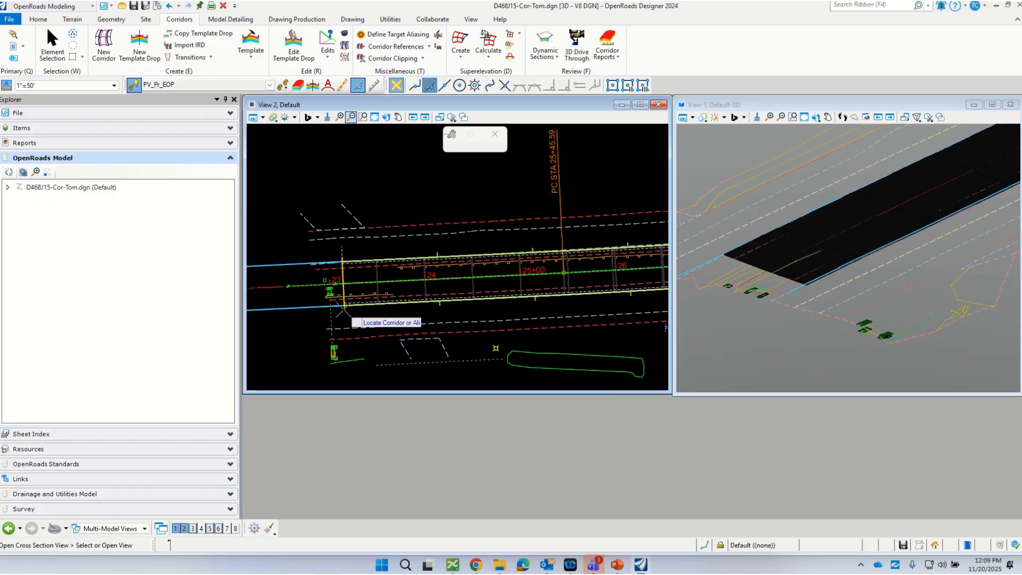
{"action": "left_click", "coordinate": [209, 530]}
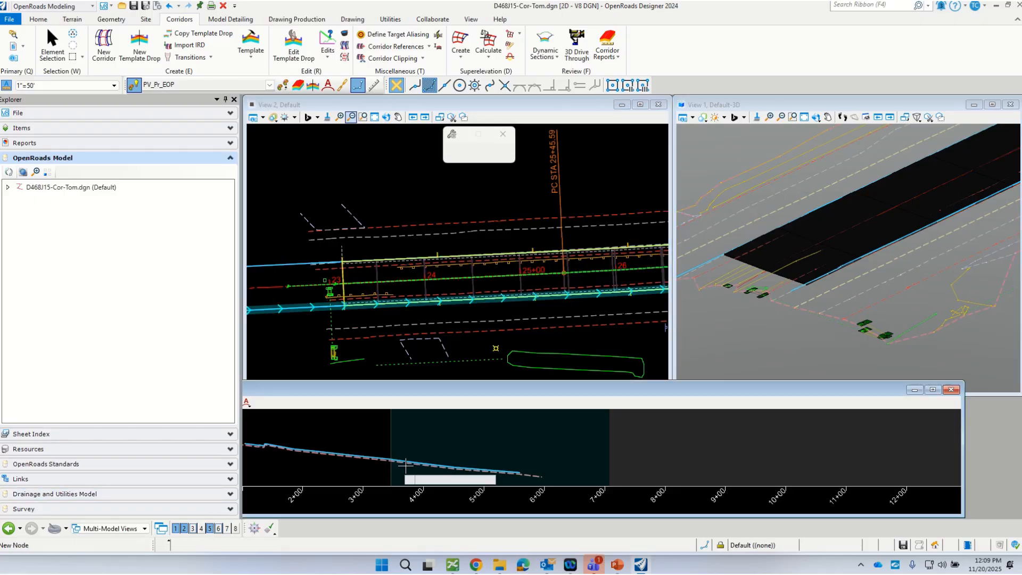
{"action": "left_click", "coordinate": [422, 294]}
{"action": "left_click", "coordinate": [348, 434]}
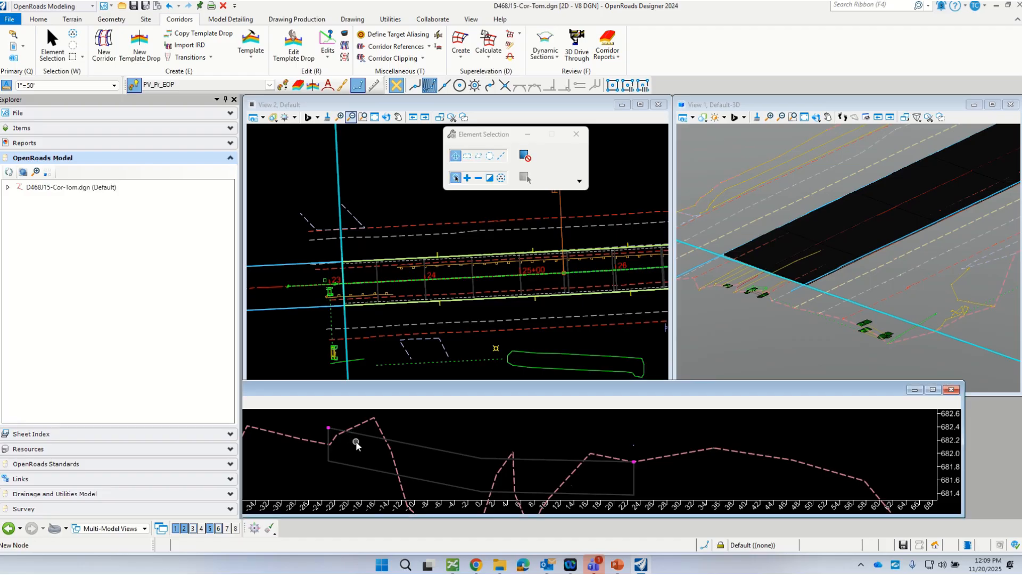
{"action": "scroll", "coordinate": [627, 459], "scroll_direction": "down", "scroll_amount": 3}
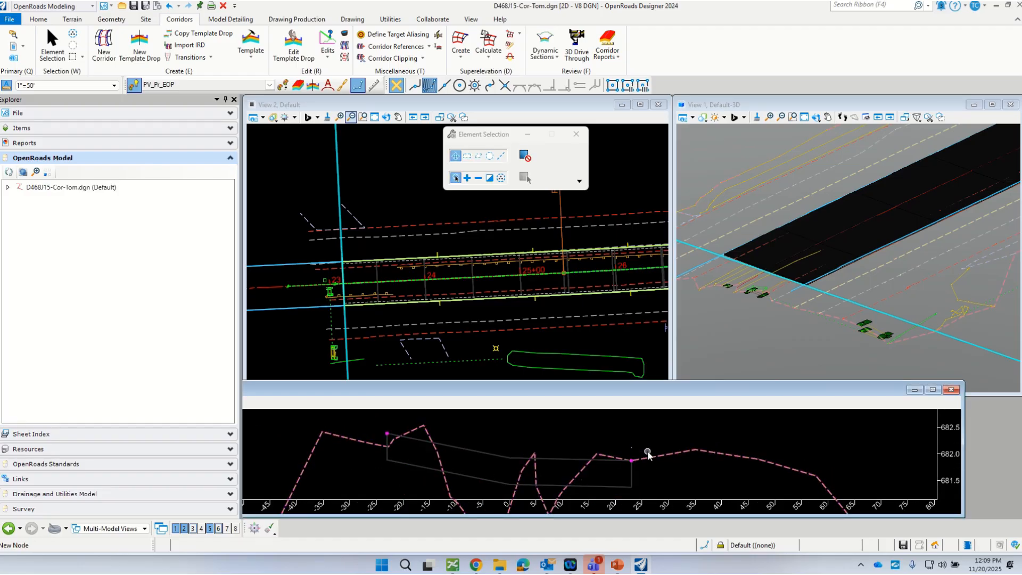
Step: Set the profile element of the R_EOP_HMA point control to RdEOP and close the corridor objects
{"action": "left_click", "coordinate": [345, 35]}
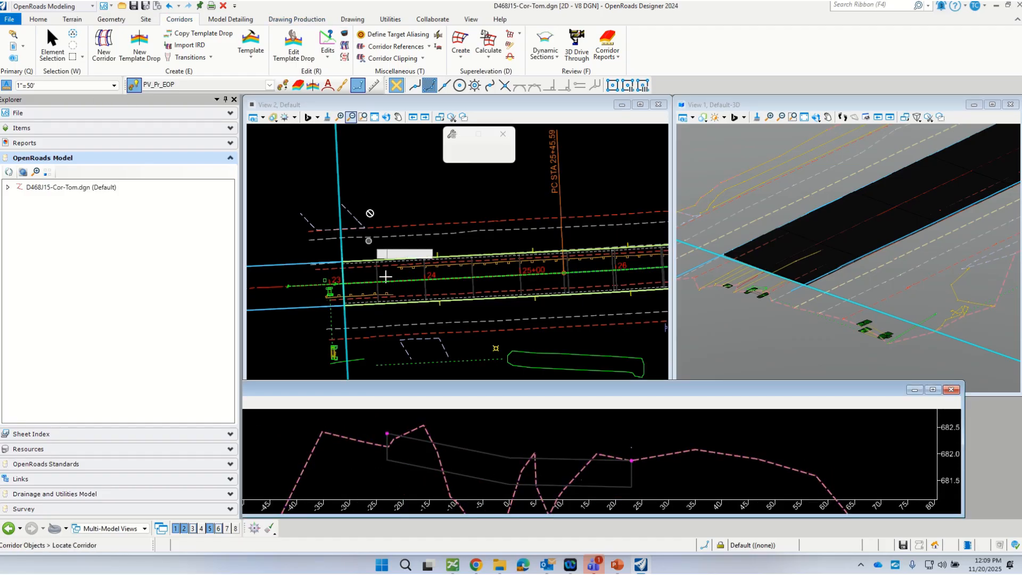
{"action": "left_click", "coordinate": [431, 247]}
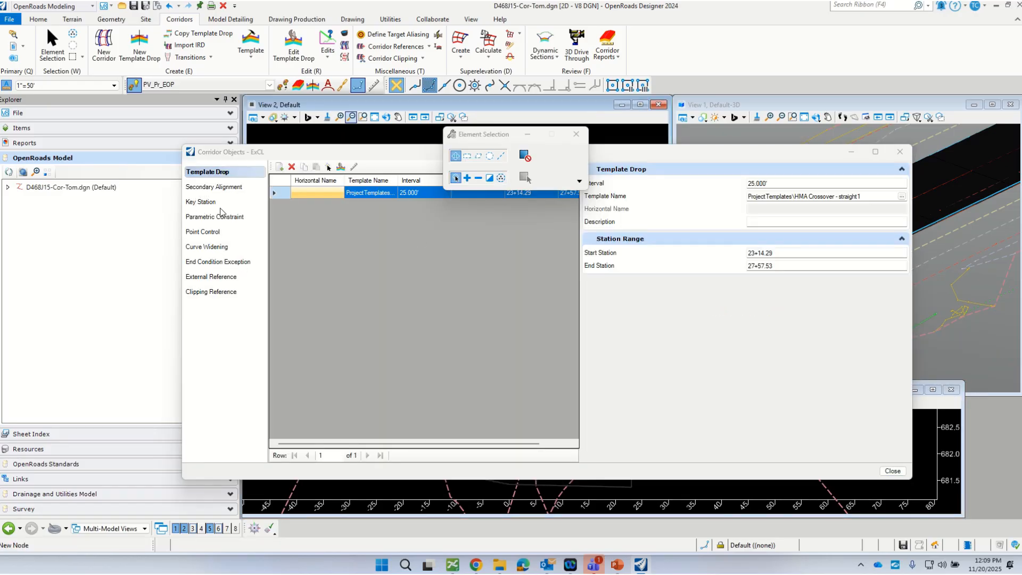
{"action": "left_click", "coordinate": [208, 233]}
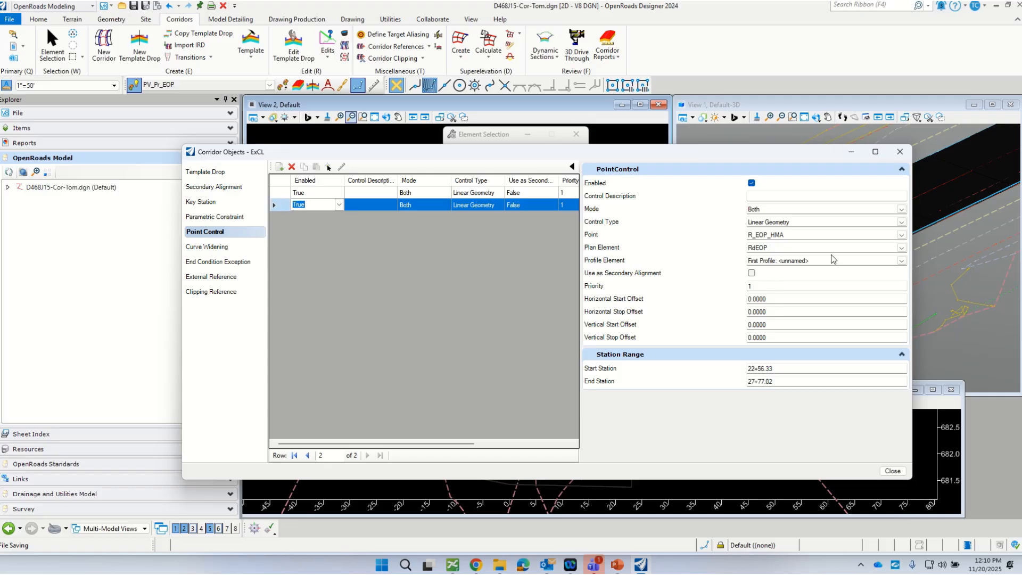
{"action": "left_click", "coordinate": [900, 262]}
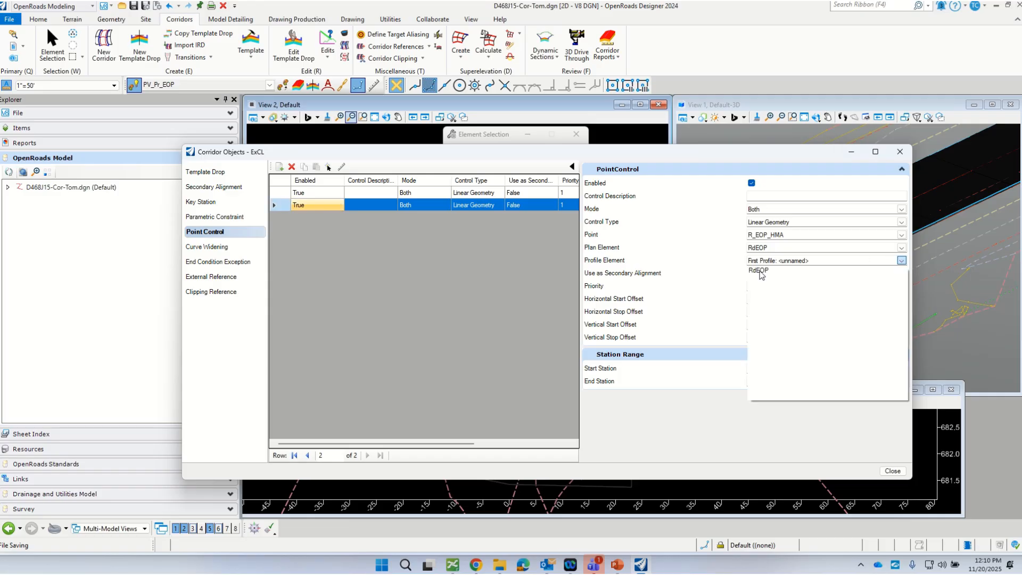
{"action": "left_click", "coordinate": [759, 271]}
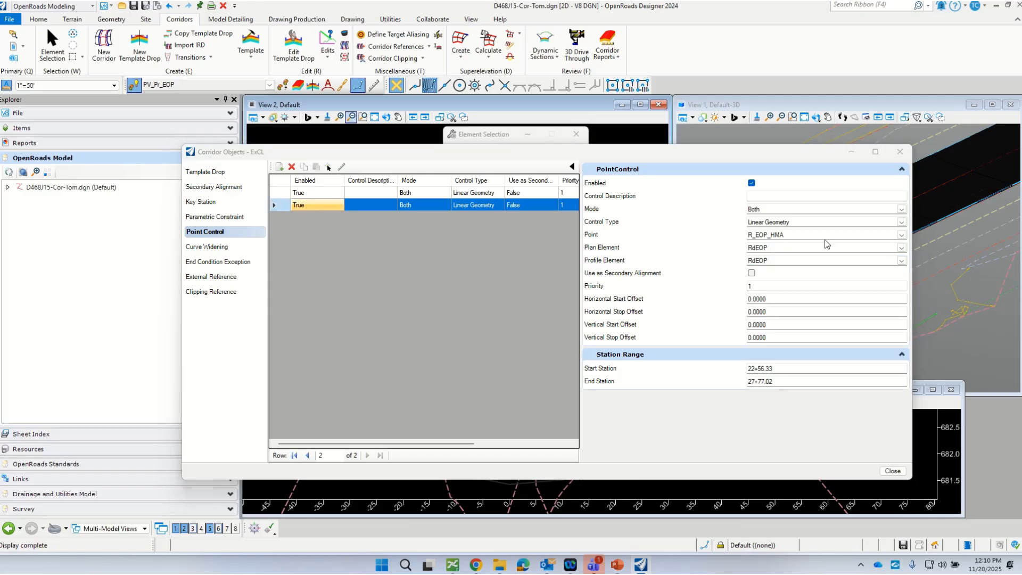
{"action": "left_click_drag", "start_coordinate": [658, 152], "coordinate": [612, 177]}
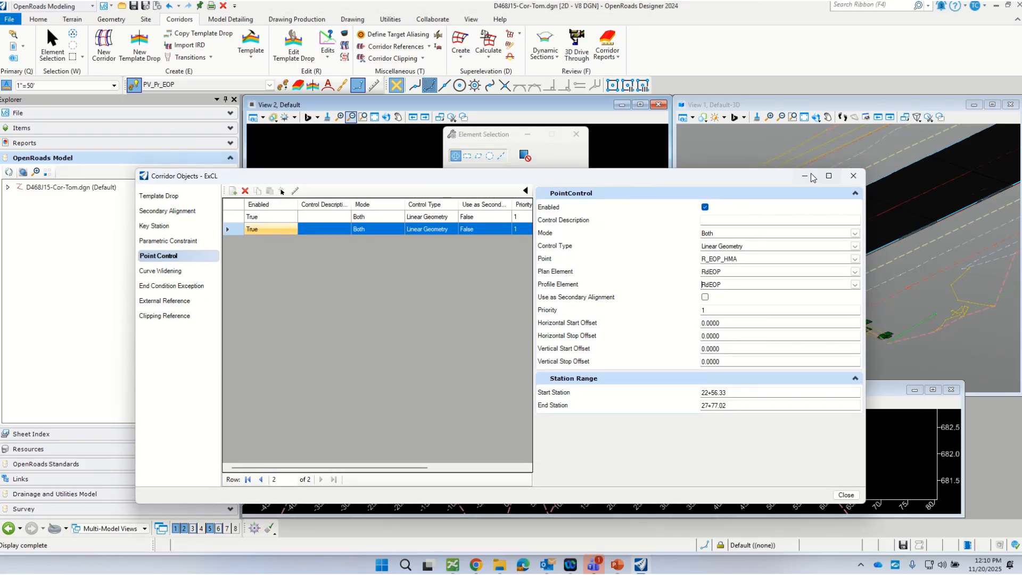
{"action": "left_click", "coordinate": [853, 176]}
Step: Examine both pavement edges in the corridor cross section against the existing ground and the offset edge profiles
{"action": "scroll", "coordinate": [561, 437], "scroll_direction": "down", "scroll_amount": 3}
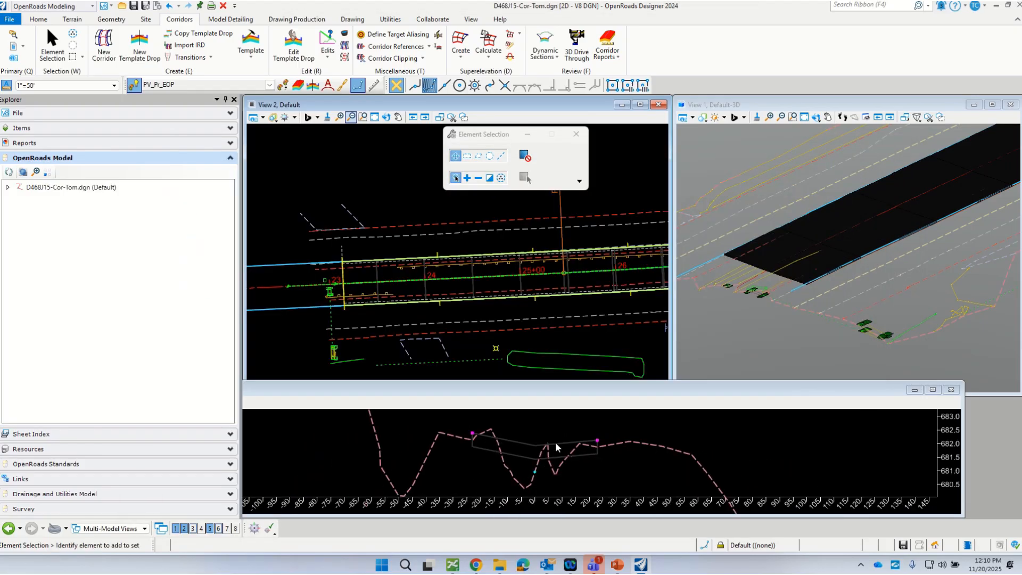
{"action": "scroll", "coordinate": [515, 445], "scroll_direction": "up", "scroll_amount": 1}
{"action": "scroll", "coordinate": [482, 444], "scroll_direction": "down", "scroll_amount": 3}
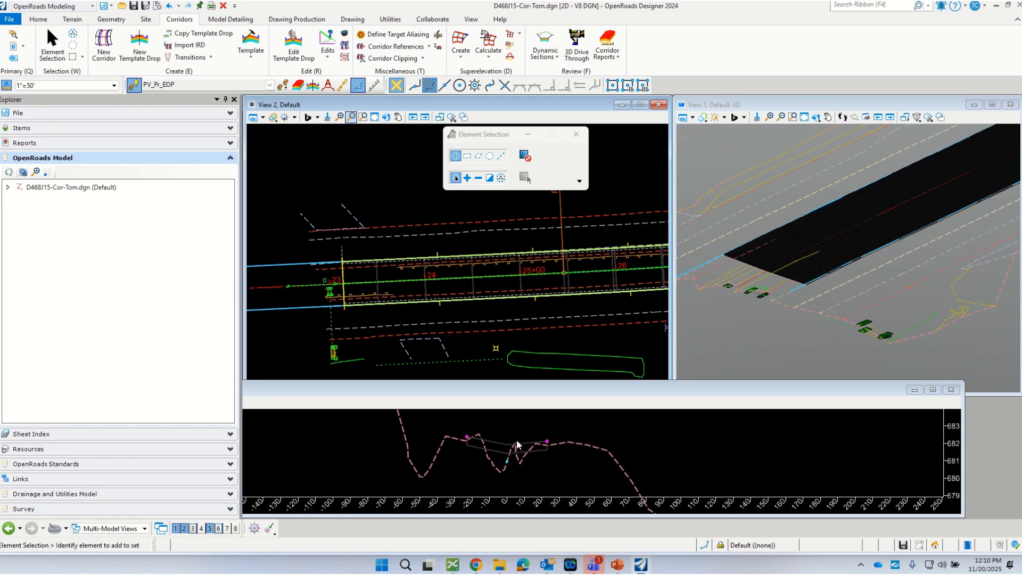
{"action": "scroll", "coordinate": [515, 432], "scroll_direction": "up", "scroll_amount": 2}
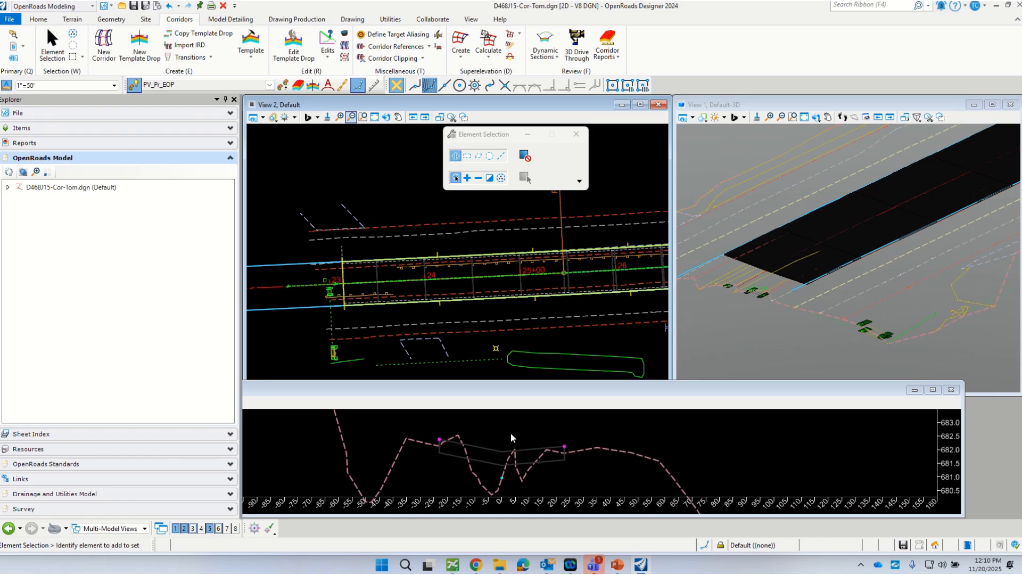
{"action": "scroll", "coordinate": [455, 473], "scroll_direction": "down", "scroll_amount": 2}
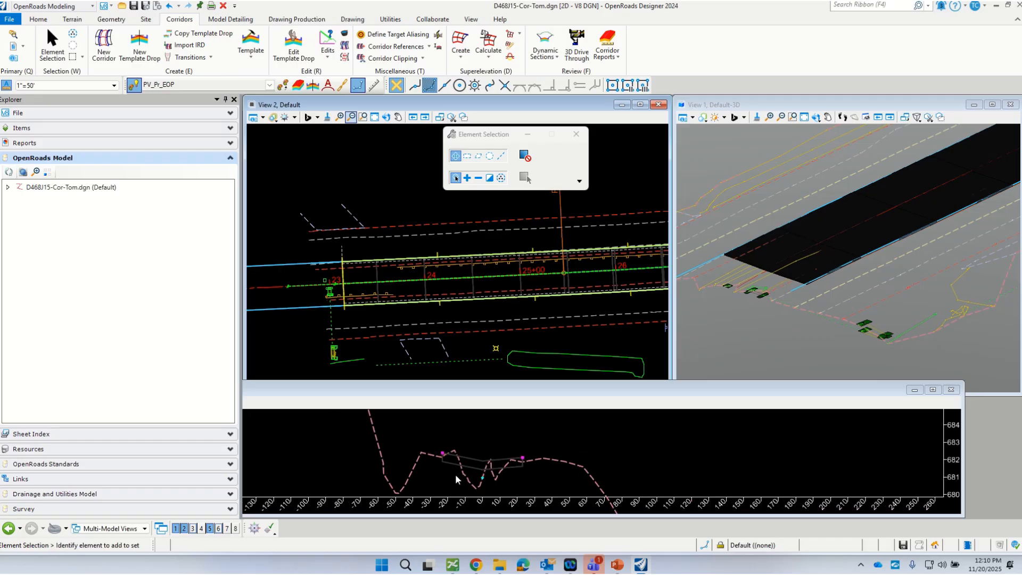
{"action": "scroll", "coordinate": [521, 463], "scroll_direction": "up", "scroll_amount": 2}
{"action": "scroll", "coordinate": [466, 438], "scroll_direction": "down", "scroll_amount": 1}
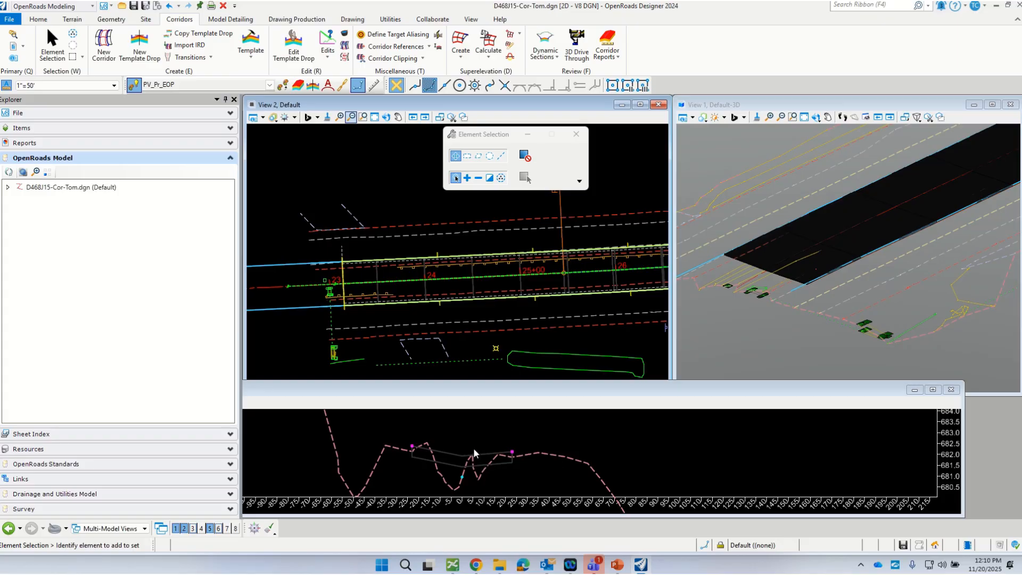
{"action": "left_click", "coordinate": [511, 446]}
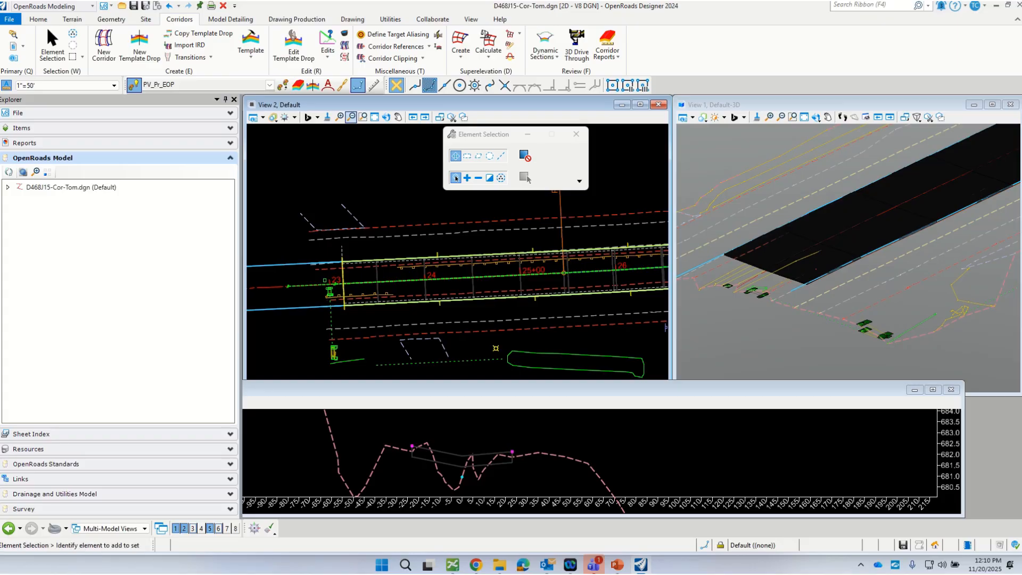